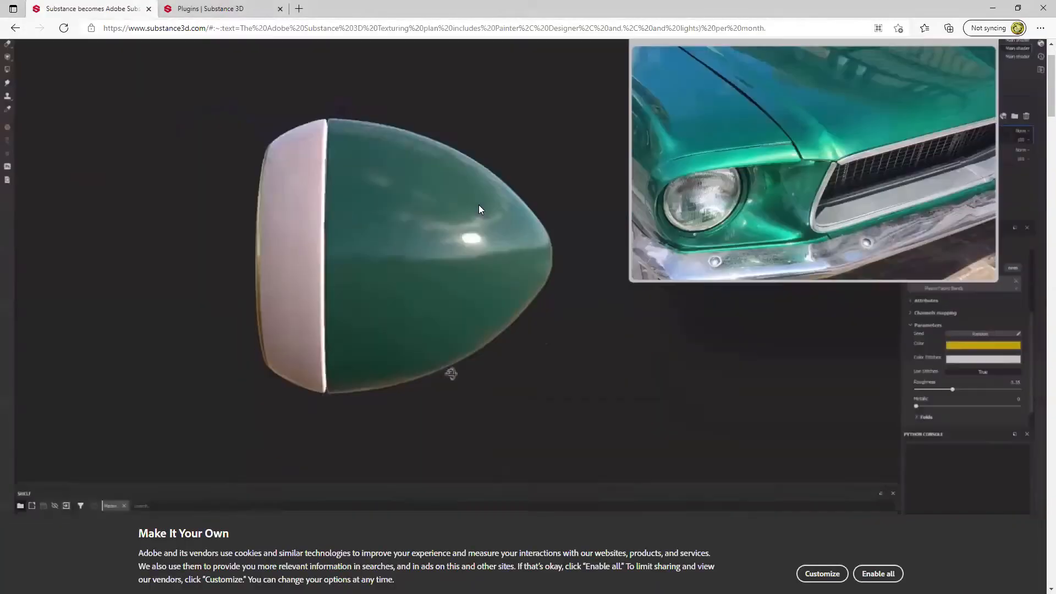
Step: Look through the Adobe Substance 3D announcement page, covering the new apps, the subscription switch instructions and the launch offer
{"action": "scroll", "coordinate": [501, 214], "scroll_direction": "down", "scroll_amount": 2}
{"action": "scroll", "coordinate": [502, 215], "scroll_direction": "down", "scroll_amount": 5}
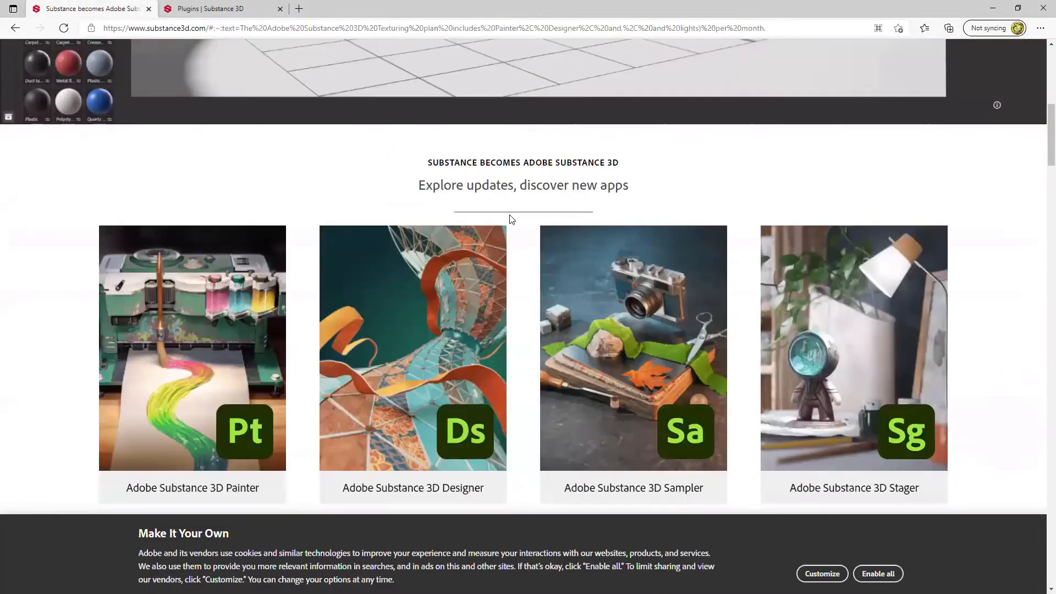
{"action": "scroll", "coordinate": [521, 232], "scroll_direction": "down", "scroll_amount": 3}
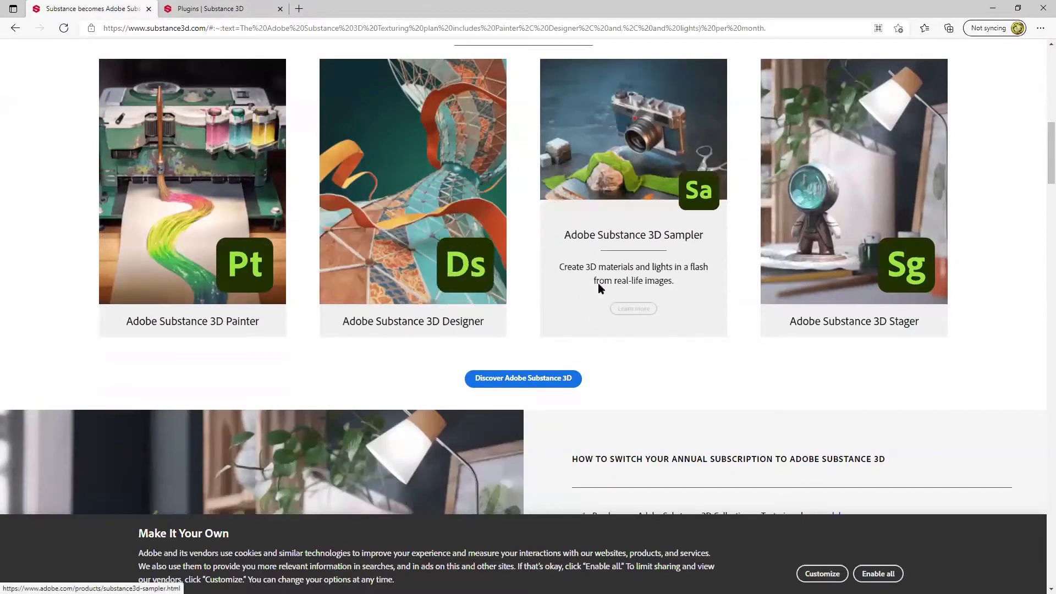
{"action": "scroll", "coordinate": [598, 283], "scroll_direction": "down", "scroll_amount": 2}
{"action": "scroll", "coordinate": [657, 285], "scroll_direction": "down", "scroll_amount": 10}
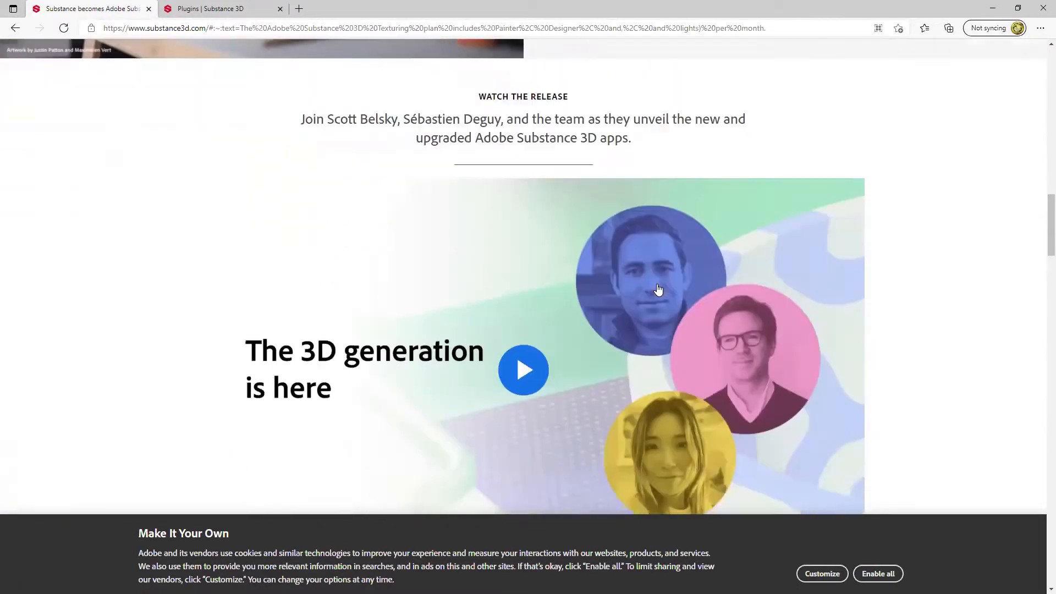
{"action": "scroll", "coordinate": [659, 289], "scroll_direction": "down", "scroll_amount": 3}
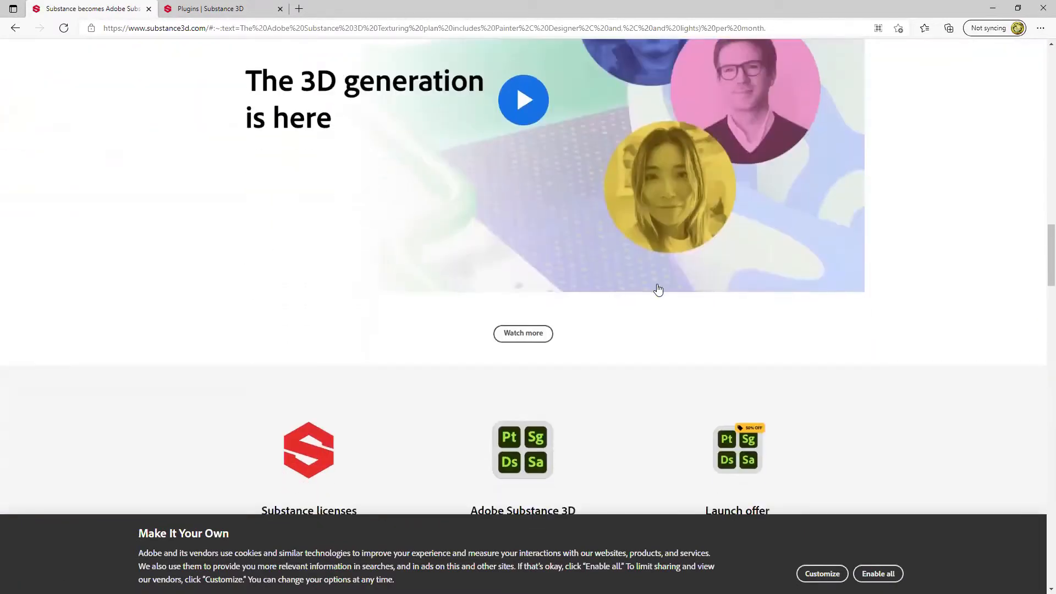
{"action": "scroll", "coordinate": [658, 289], "scroll_direction": "down", "scroll_amount": 3}
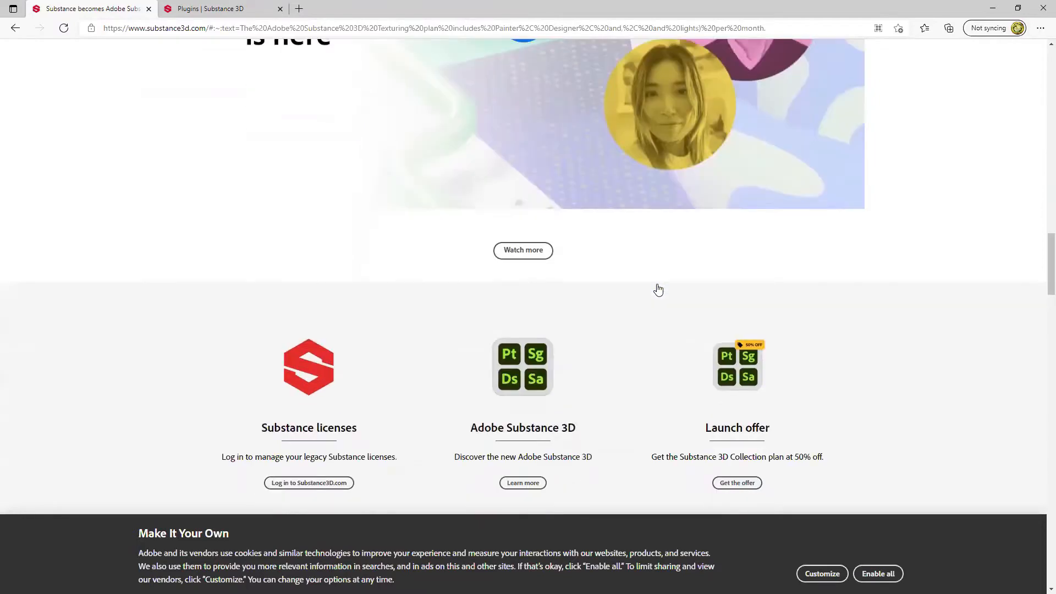
{"action": "scroll", "coordinate": [659, 289], "scroll_direction": "up", "scroll_amount": 10}
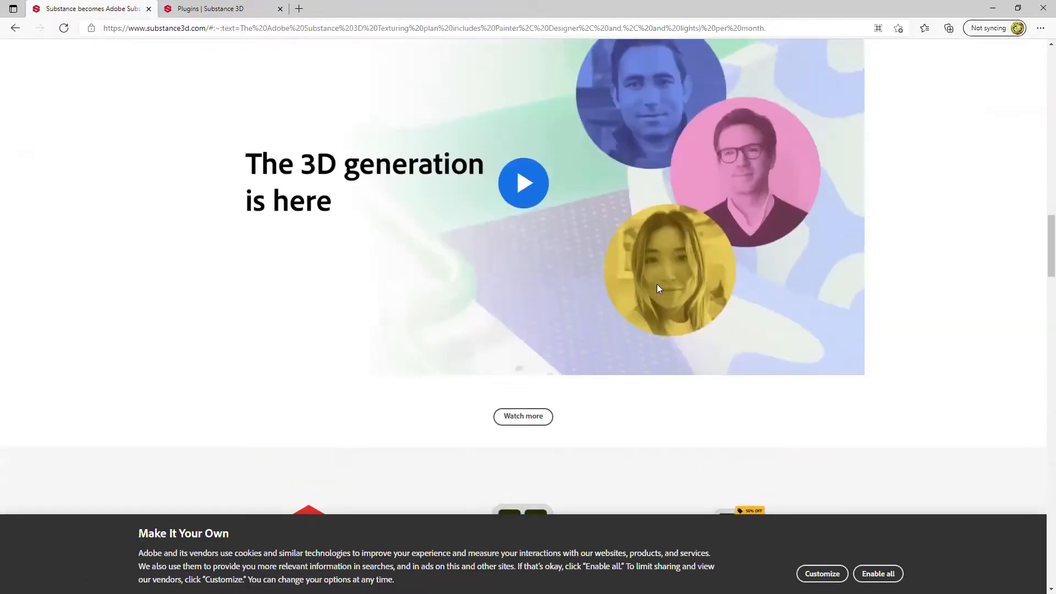
{"action": "scroll", "coordinate": [659, 289], "scroll_direction": "up", "scroll_amount": 12}
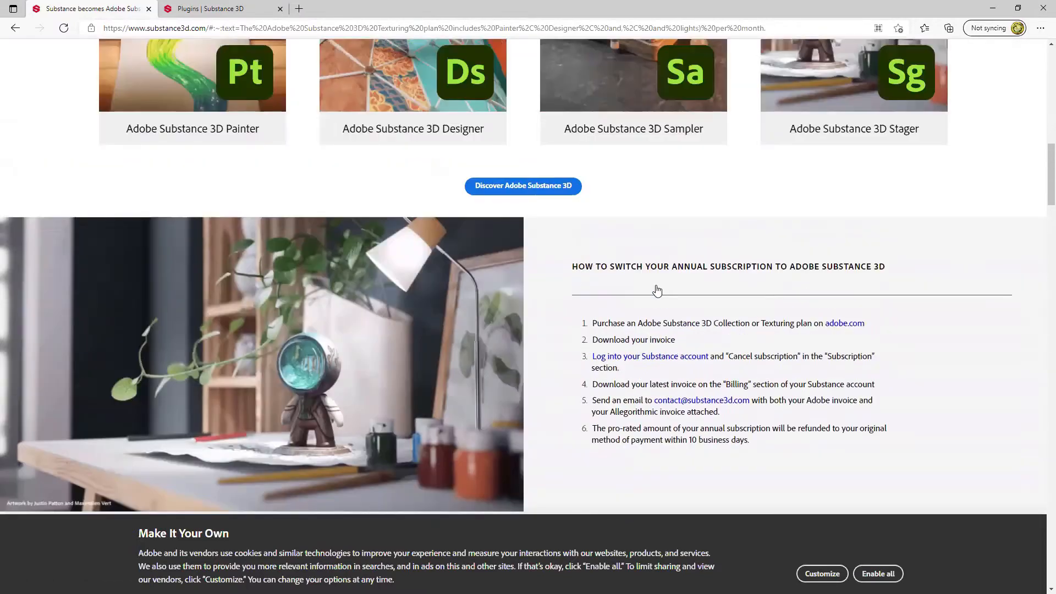
{"action": "scroll", "coordinate": [653, 290], "scroll_direction": "up", "scroll_amount": 2}
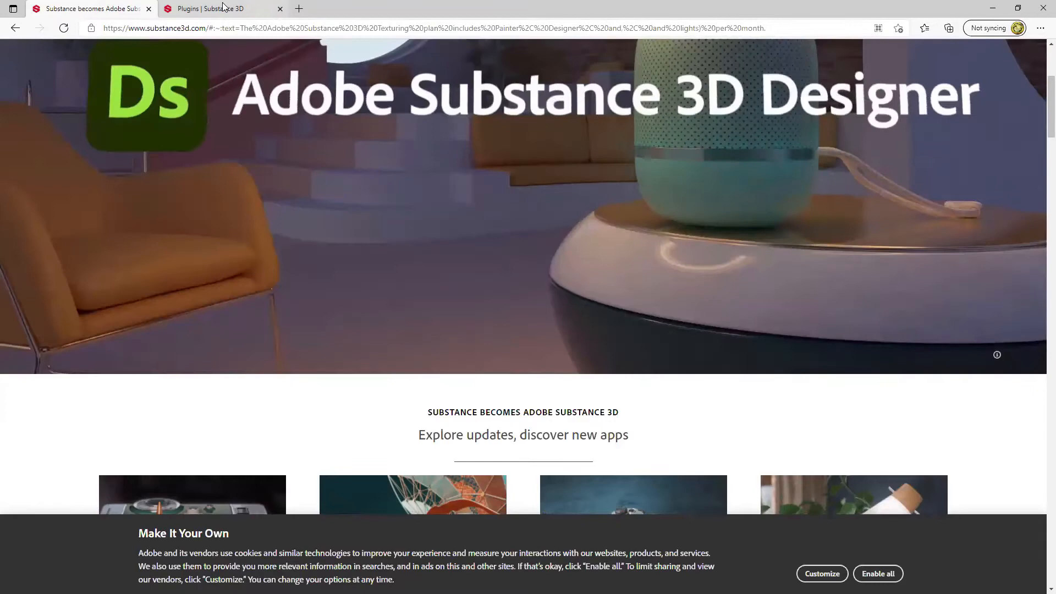
Step: Open the Substance 3D plugins page and review the supported game engines and the design, modeling and simulation applications
{"action": "left_click", "coordinate": [223, 8]}
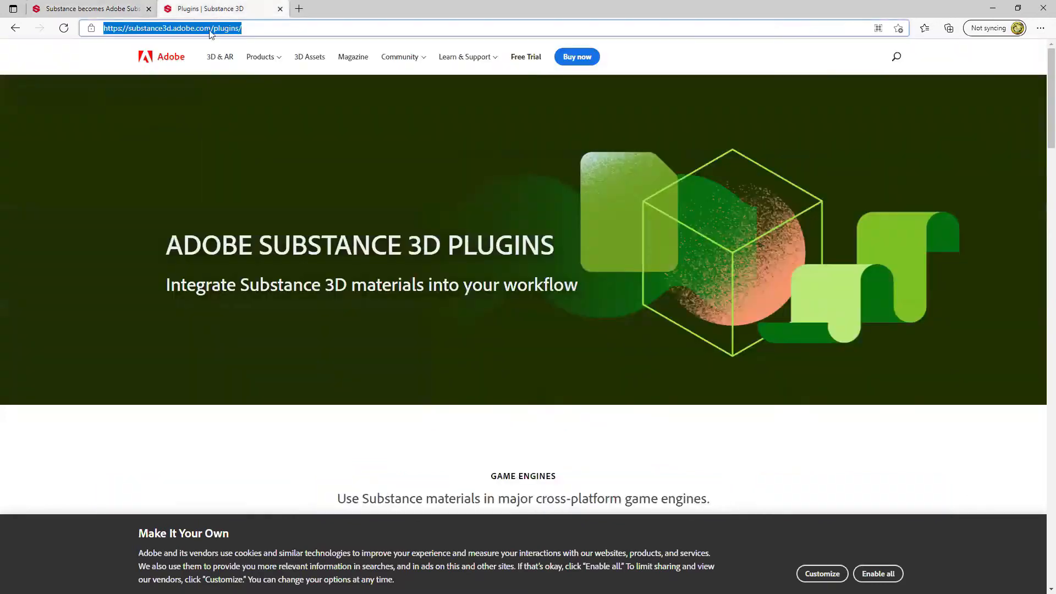
{"action": "scroll", "coordinate": [455, 228], "scroll_direction": "down", "scroll_amount": 5}
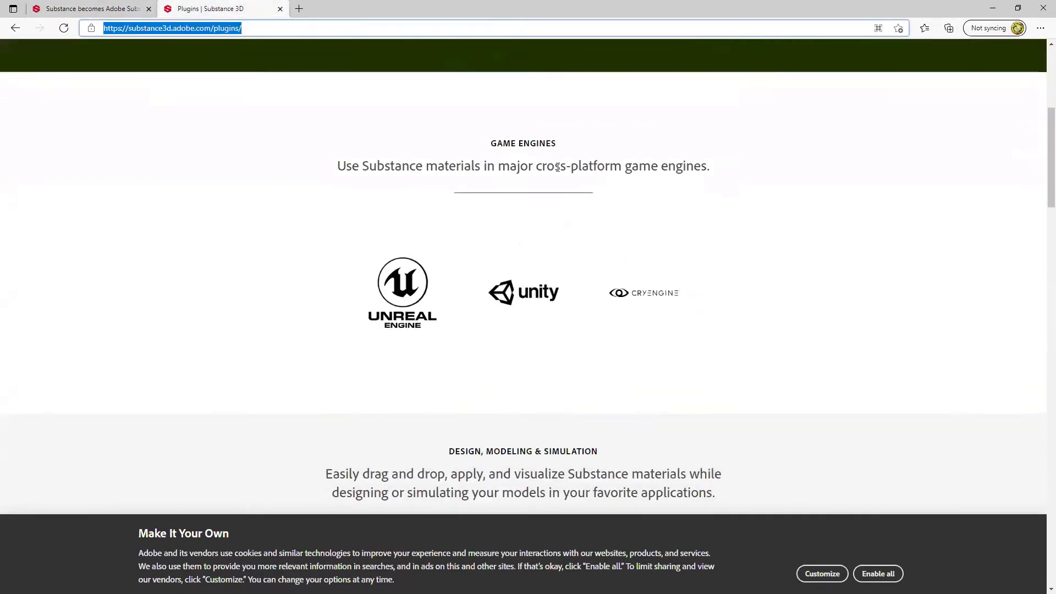
{"action": "scroll", "coordinate": [338, 321], "scroll_direction": "down", "scroll_amount": 5}
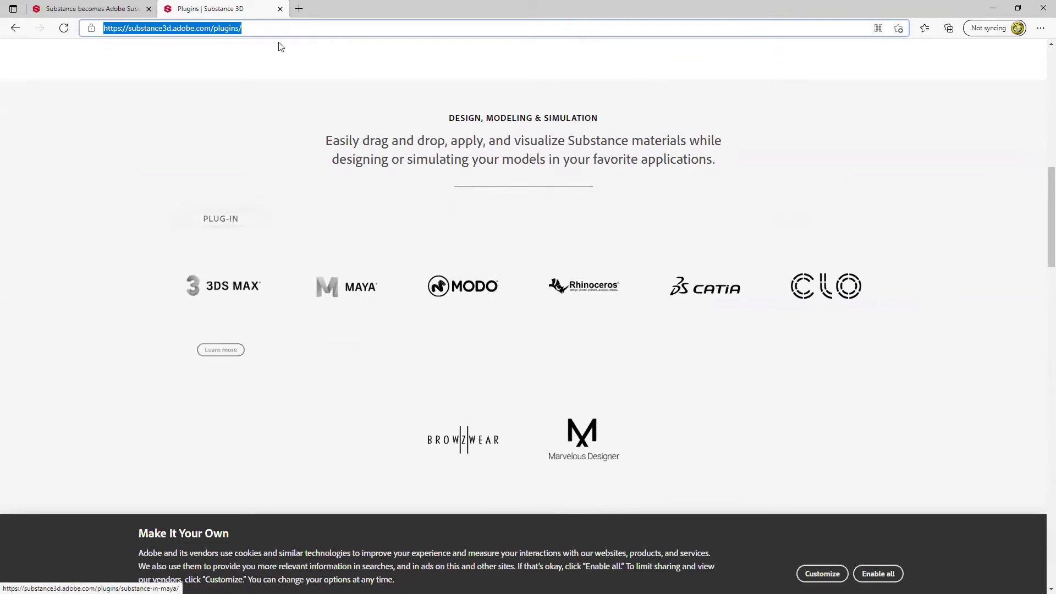
{"action": "right_click", "coordinate": [214, 28]}
{"action": "left_click", "coordinate": [273, 118]}
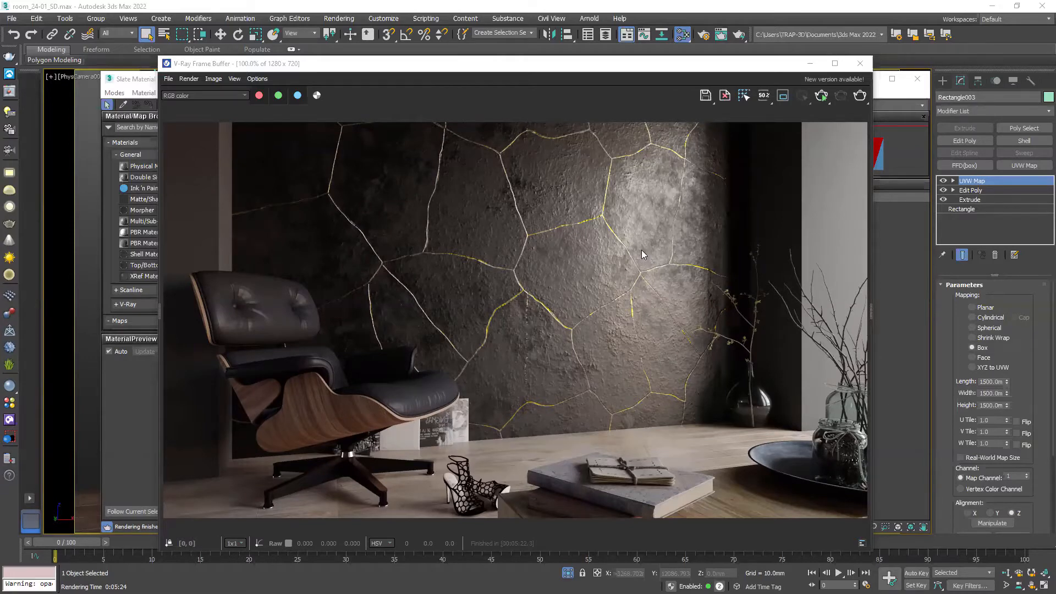
Step: Examine the rendered wall in the V-Ray Frame Buffer, and switch to Substance Designer to view the black_wall_and_gold graph and its cube preview
{"action": "left_click_drag", "start_coordinate": [646, 72], "coordinate": [627, 71]}
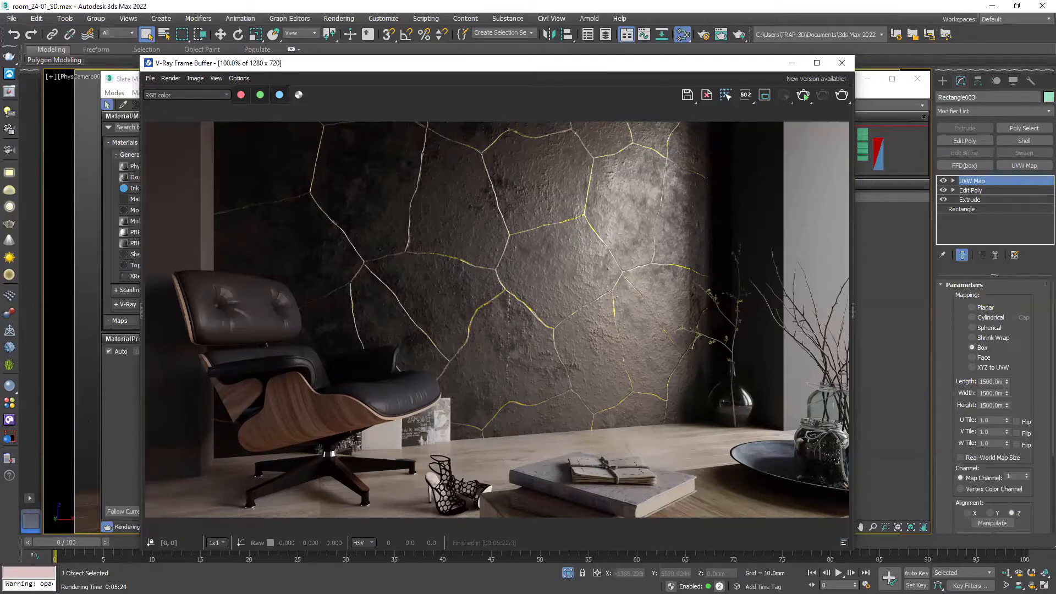
{"action": "key", "text": "alt+Tab"}
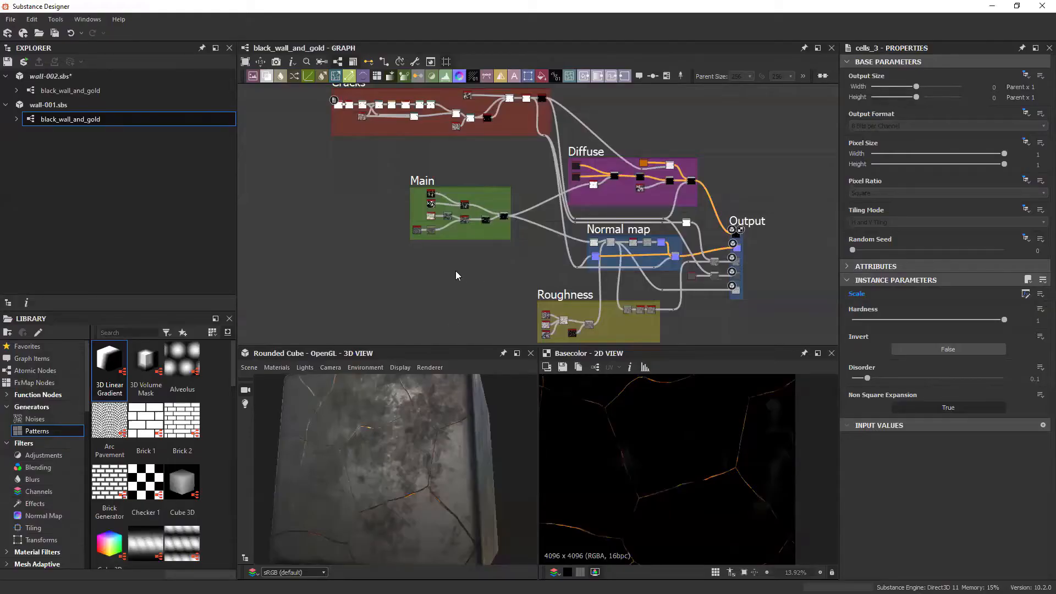
{"action": "mouse_move", "coordinate": [451, 269]}
{"action": "middle_mouse_down"}
{"action": "mouse_move", "coordinate": [486, 299]}
{"action": "mouse_move", "coordinate": [495, 292]}
{"action": "mouse_move", "coordinate": [462, 264]}
{"action": "middle_mouse_up"}
{"action": "scroll", "coordinate": [486, 297], "scroll_direction": "down", "scroll_amount": 1}
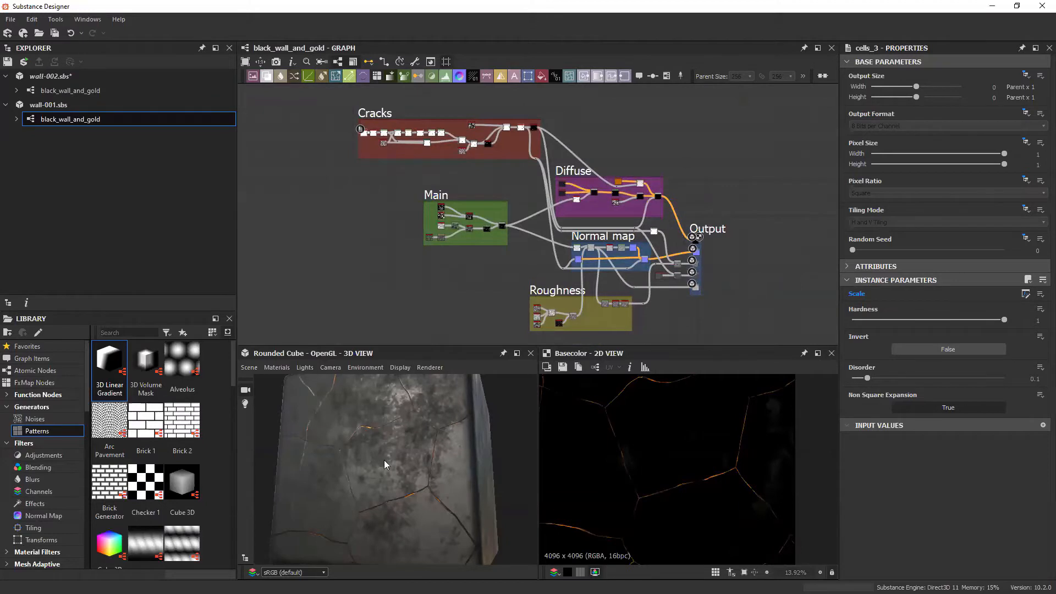
{"action": "mouse_move", "coordinate": [384, 460]}
{"action": "left_mouse_down"}
{"action": "mouse_move", "coordinate": [382, 448]}
{"action": "mouse_move", "coordinate": [426, 448]}
{"action": "mouse_move", "coordinate": [402, 453]}
{"action": "mouse_move", "coordinate": [378, 440]}
{"action": "mouse_move", "coordinate": [390, 442]}
{"action": "left_mouse_up"}
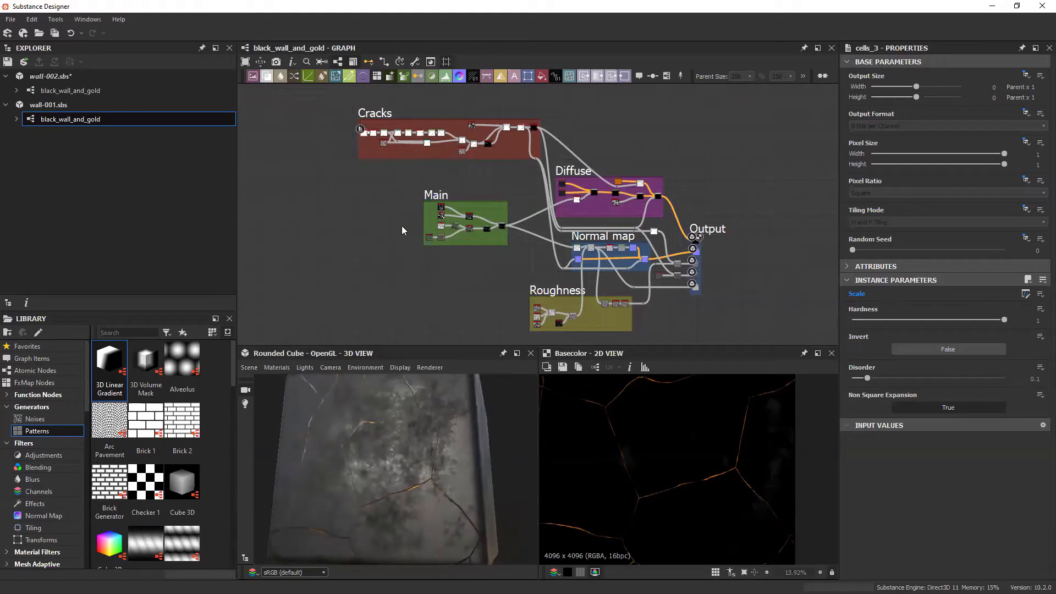
{"action": "mouse_move", "coordinate": [386, 221]}
{"action": "middle_mouse_down"}
{"action": "mouse_move", "coordinate": [405, 215]}
{"action": "mouse_move", "coordinate": [379, 202]}
{"action": "middle_mouse_up"}
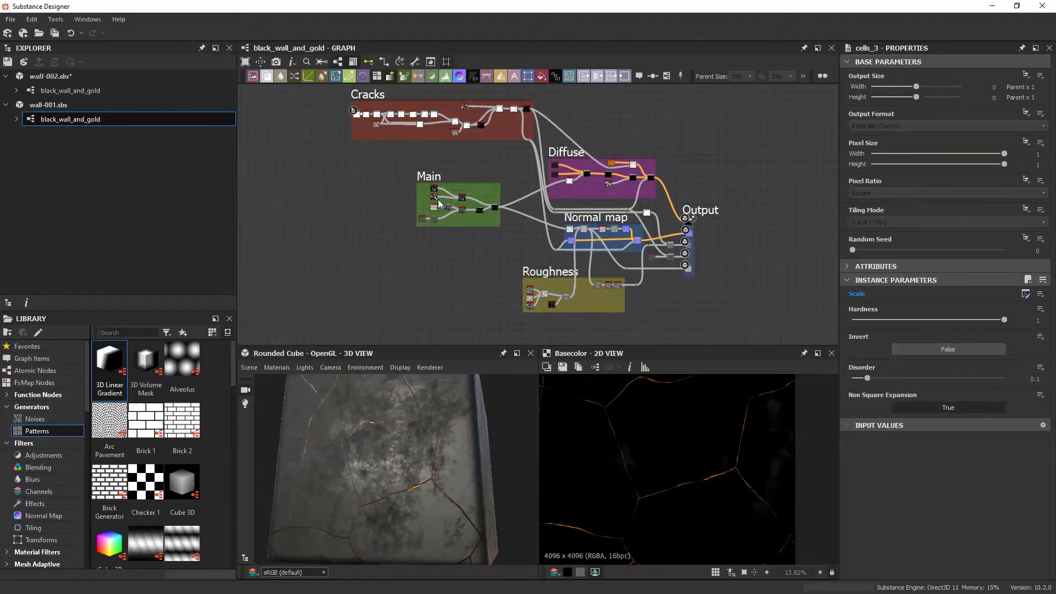
Step: Examine how the Main group of the graph connects to the Diffuse, Normal map, Roughness and Output groups
{"action": "scroll", "coordinate": [413, 177], "scroll_direction": "up", "scroll_amount": 1}
{"action": "scroll", "coordinate": [459, 220], "scroll_direction": "up", "scroll_amount": 4}
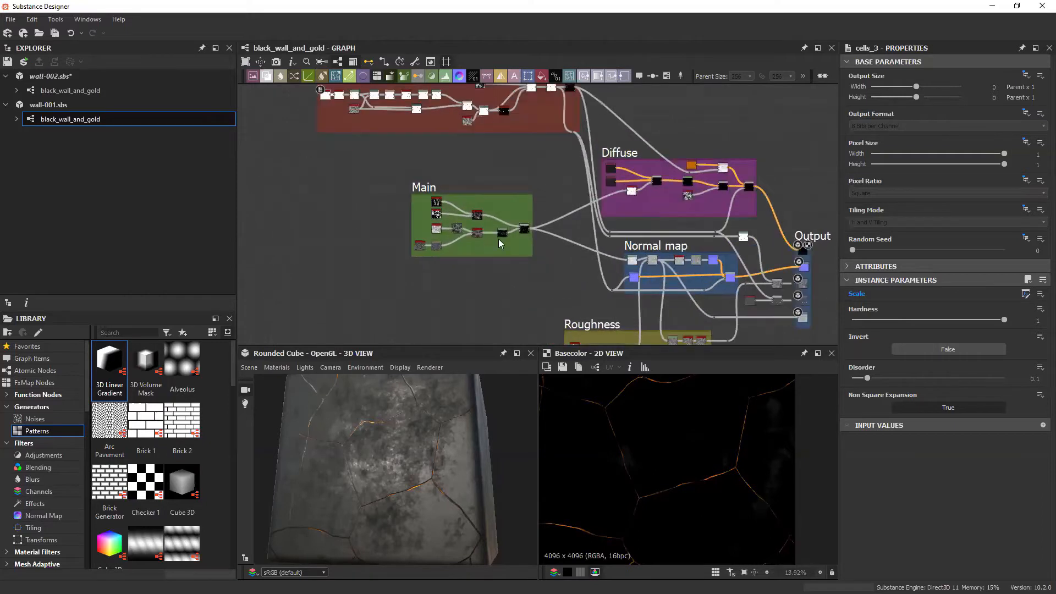
{"action": "middle_click_drag", "start_coordinate": [637, 248], "coordinate": [493, 218]}
{"action": "scroll", "coordinate": [493, 218], "scroll_direction": "down", "scroll_amount": 1}
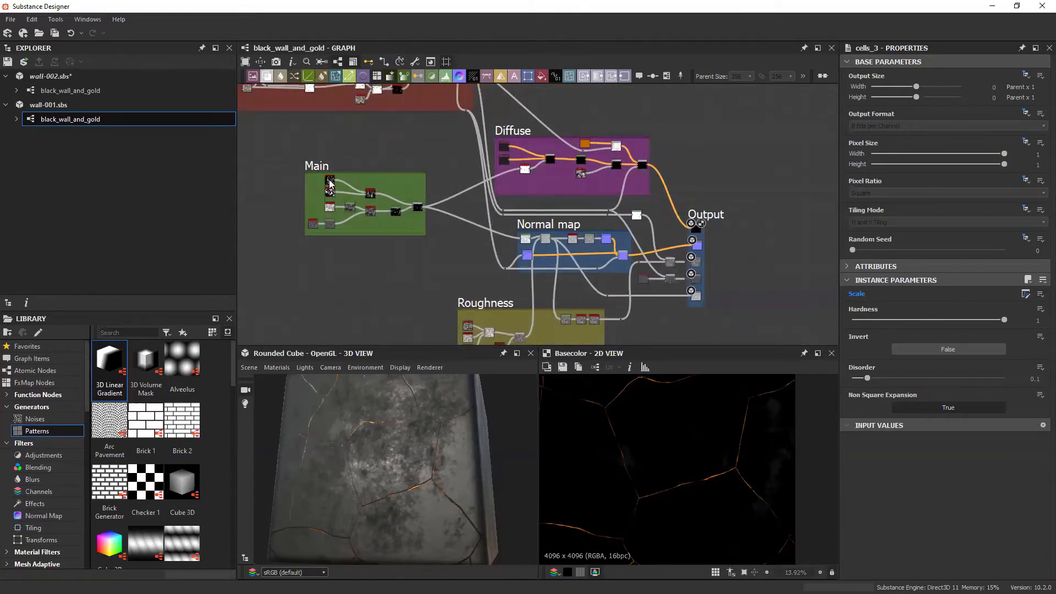
{"action": "middle_click_drag", "start_coordinate": [374, 213], "coordinate": [414, 208]}
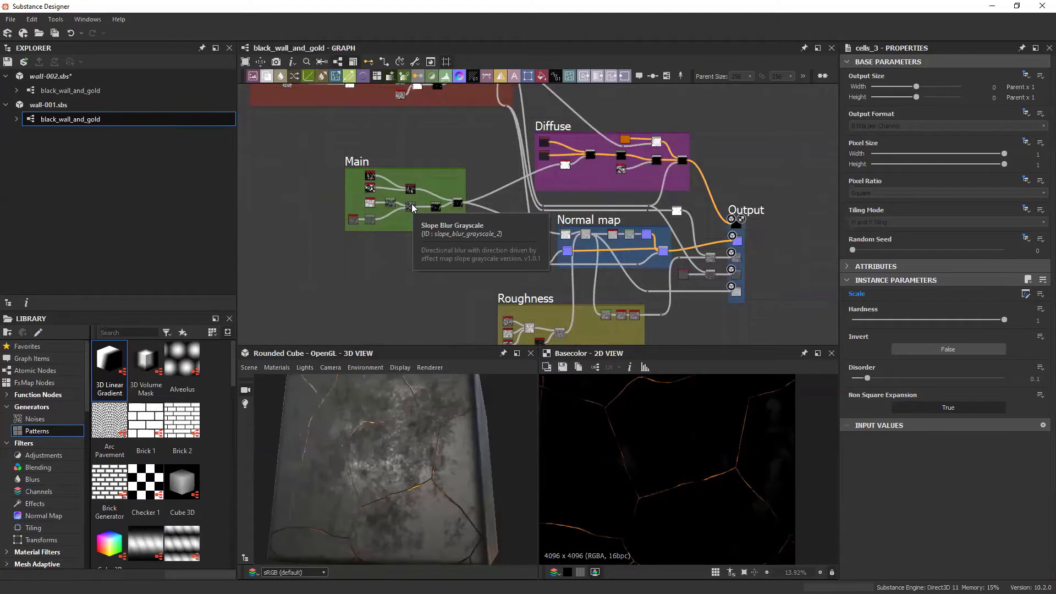
{"action": "middle_click_drag", "start_coordinate": [412, 207], "coordinate": [421, 199]}
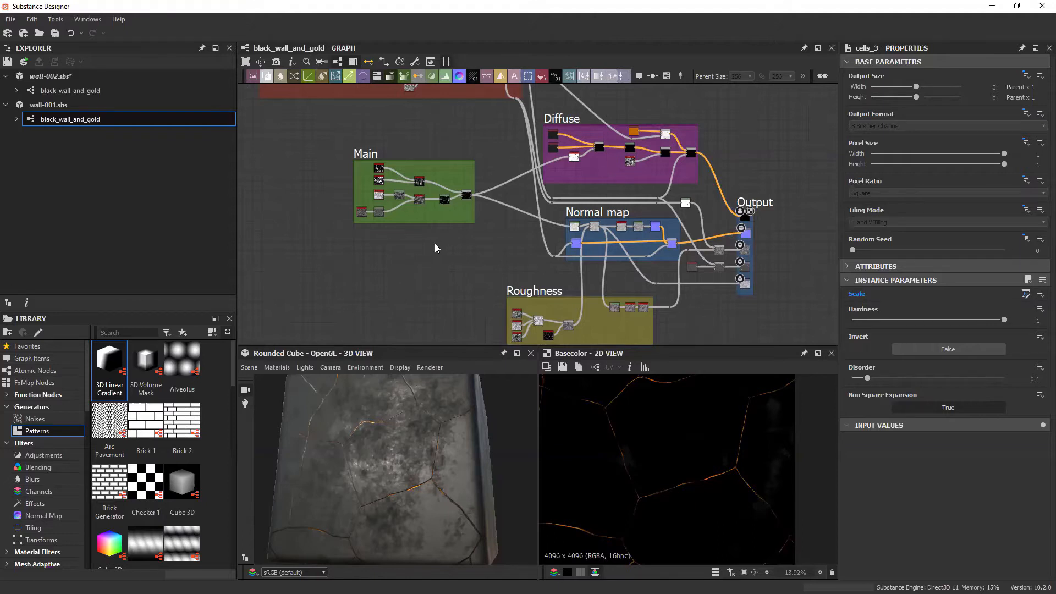
Step: Show the Grunge Map 009 node's parameters in the Main group and browse the Noises generators in the library
{"action": "scroll", "coordinate": [366, 182], "scroll_direction": "up", "scroll_amount": 5}
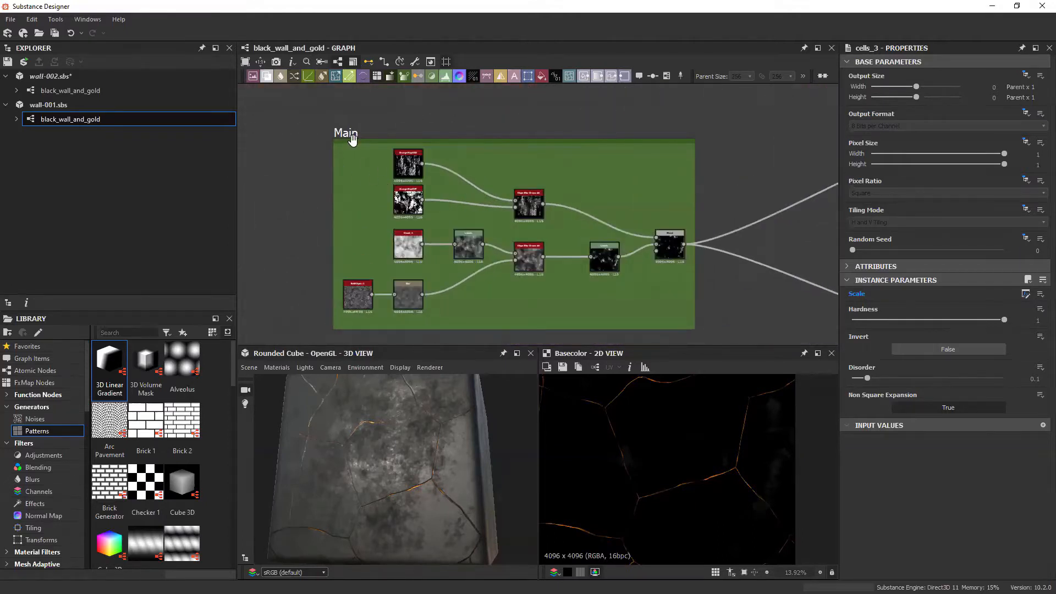
{"action": "middle_click_drag", "start_coordinate": [465, 184], "coordinate": [461, 174]}
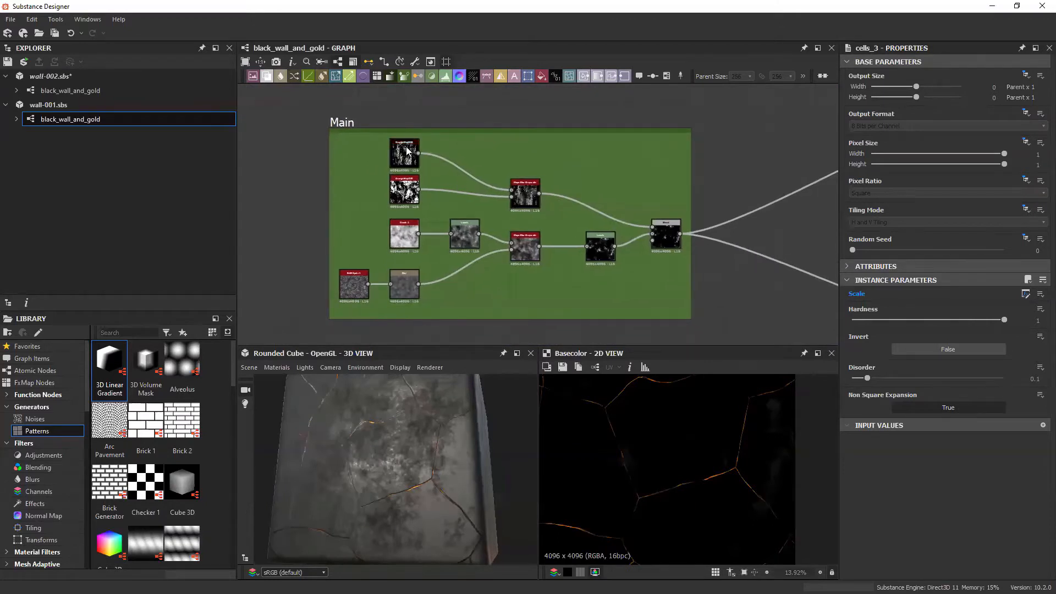
{"action": "left_click_drag", "start_coordinate": [405, 151], "coordinate": [405, 155]}
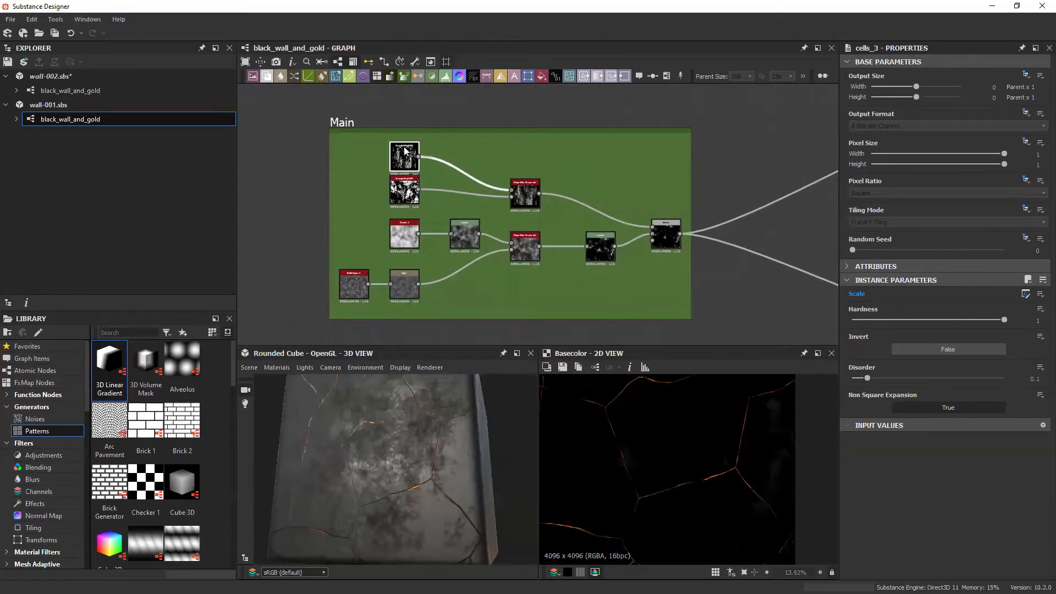
{"action": "left_click", "coordinate": [406, 188]}
{"action": "left_click", "coordinate": [34, 418]}
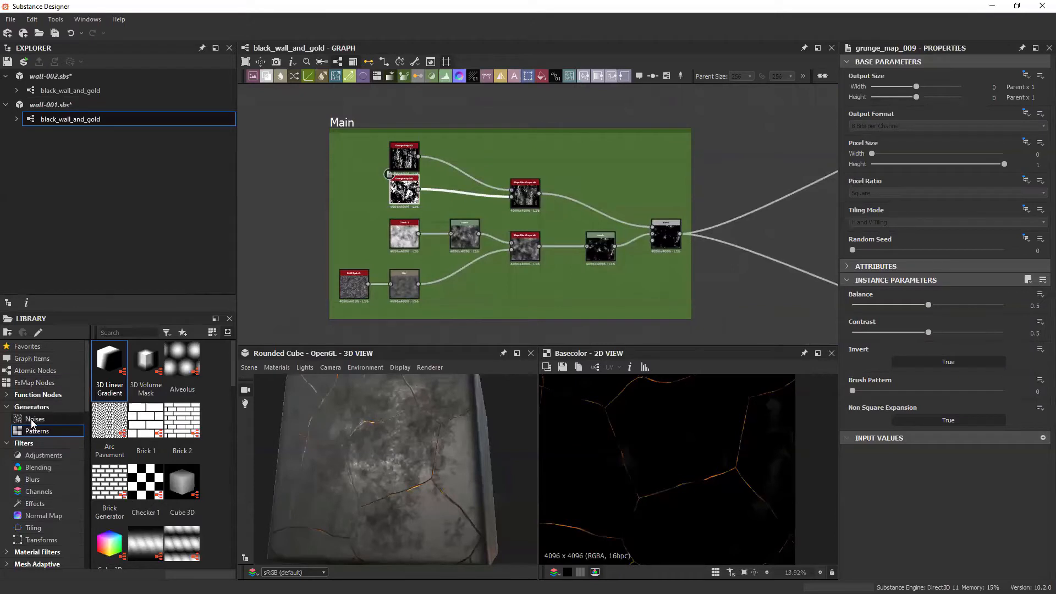
{"action": "scroll", "coordinate": [182, 415], "scroll_direction": "down", "scroll_amount": 5}
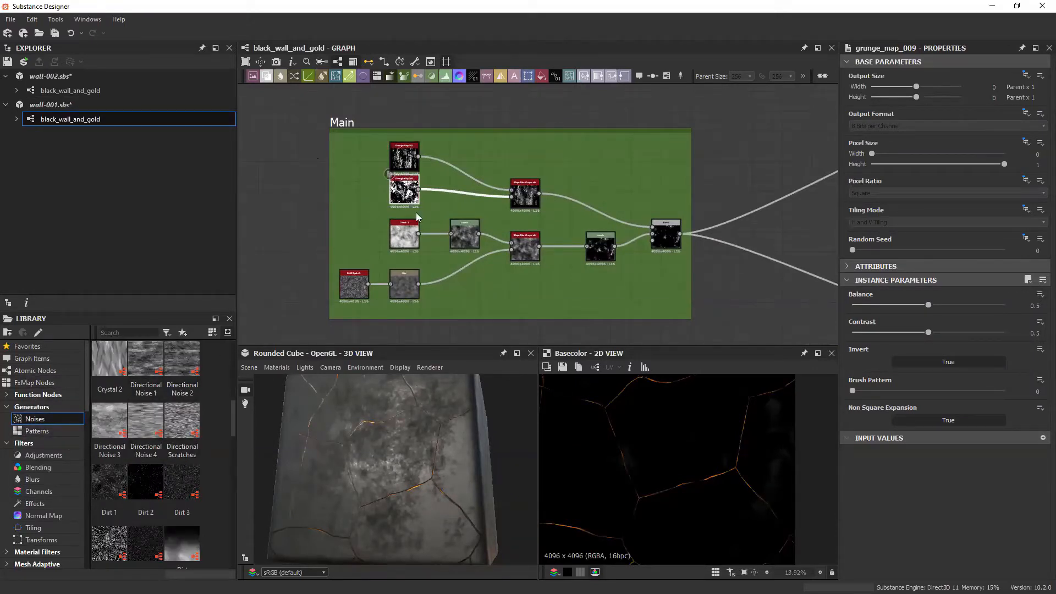
Step: Inspect the Grunge Map 002 node's parameters and preview its output in the 2D view
{"action": "middle_click_drag", "start_coordinate": [354, 187], "coordinate": [363, 186]}
{"action": "left_click", "coordinate": [414, 155]}
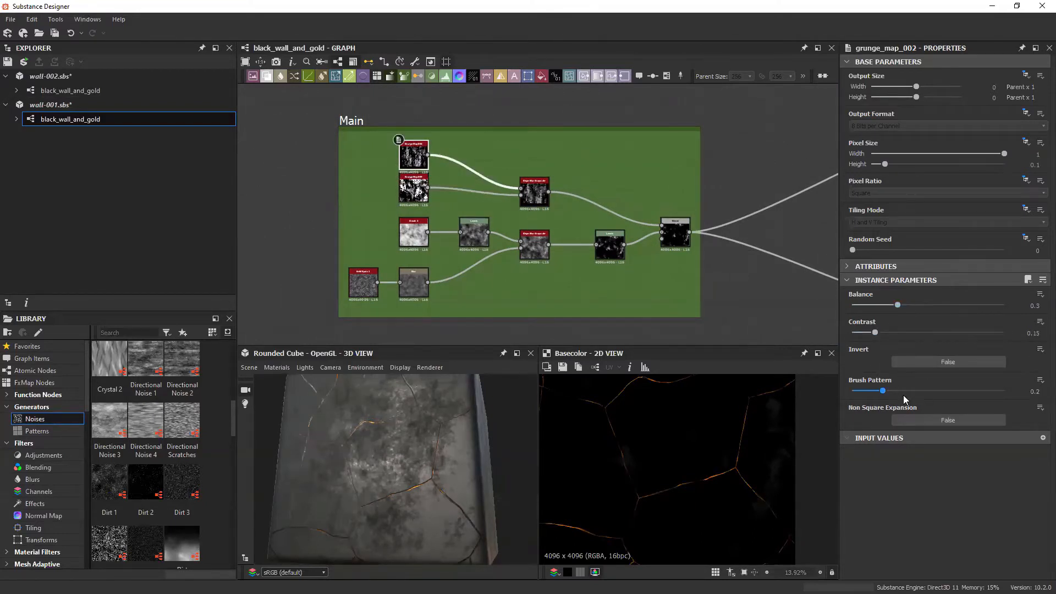
{"action": "middle_click_drag", "start_coordinate": [474, 189], "coordinate": [482, 186]}
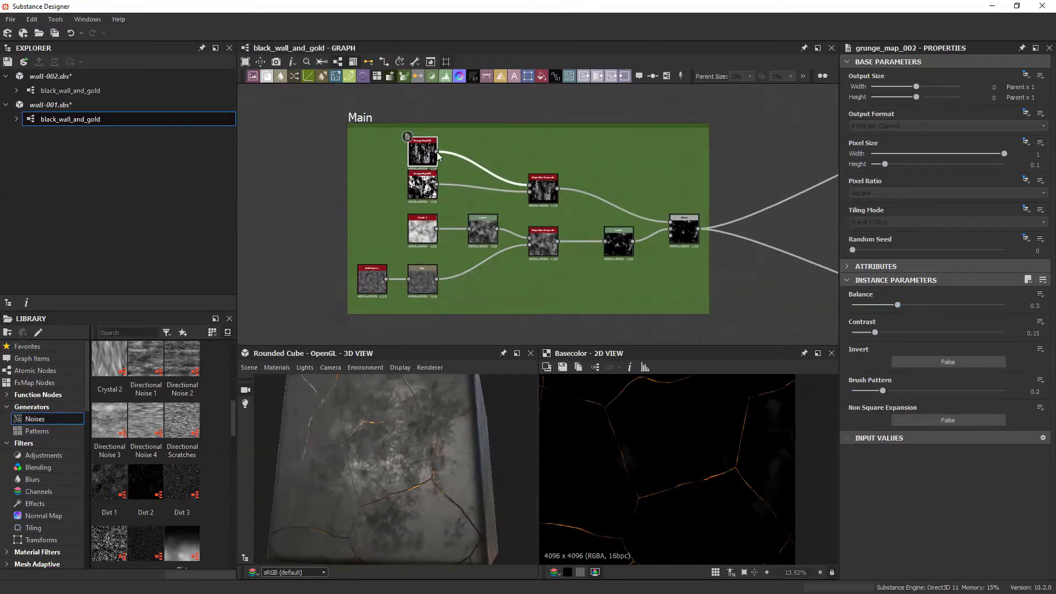
{"action": "double_click", "coordinate": [429, 152]}
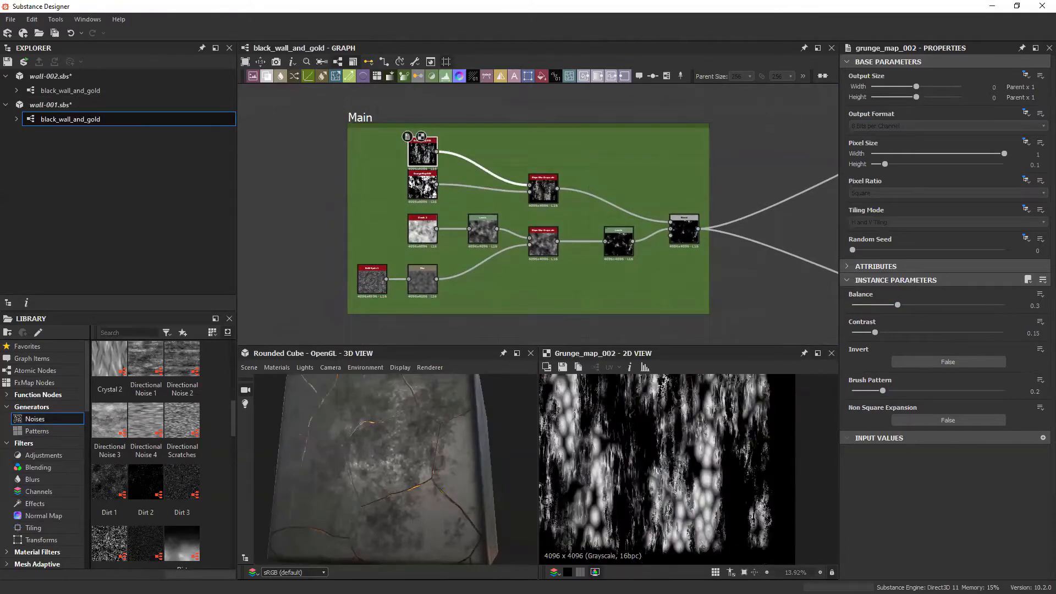
{"action": "scroll", "coordinate": [669, 440], "scroll_direction": "down", "scroll_amount": 2}
{"action": "scroll", "coordinate": [669, 440], "scroll_direction": "down", "scroll_amount": 2}
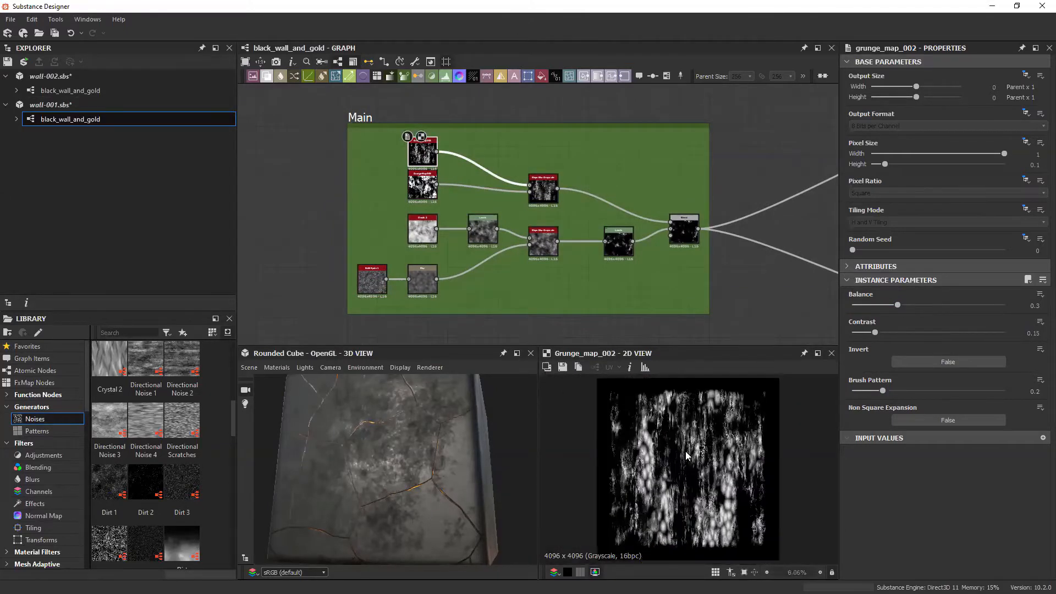
{"action": "scroll", "coordinate": [692, 461], "scroll_direction": "up", "scroll_amount": 2}
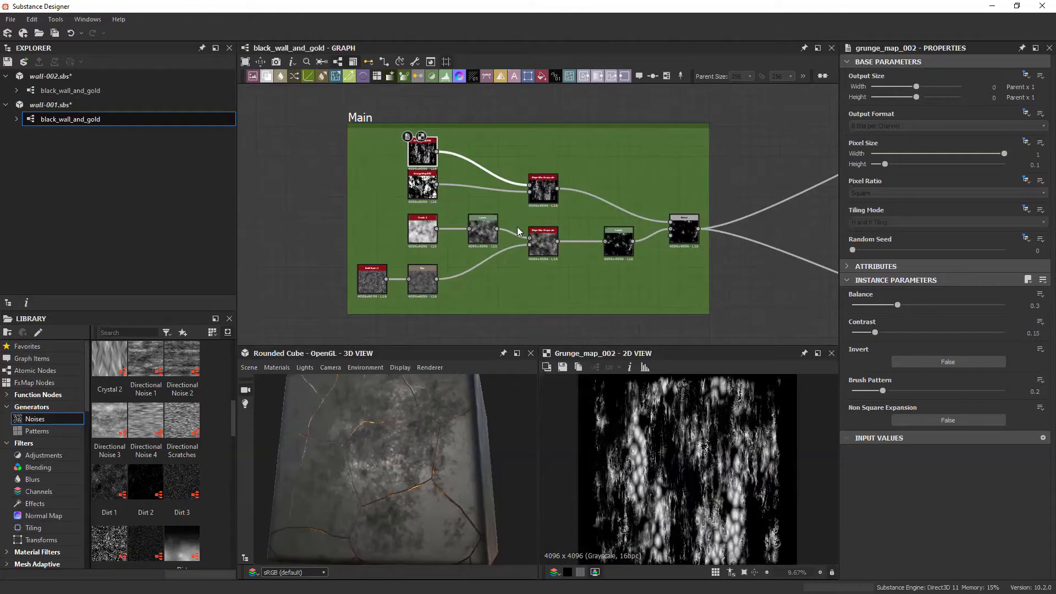
Step: Preview the Slope Blur Grayscale node fed by the grunge maps, and show the parameters of the one fed by Clouds 2
{"action": "middle_click_drag", "start_coordinate": [502, 237], "coordinate": [506, 216]}
{"action": "scroll", "coordinate": [546, 165], "scroll_direction": "up", "scroll_amount": 3}
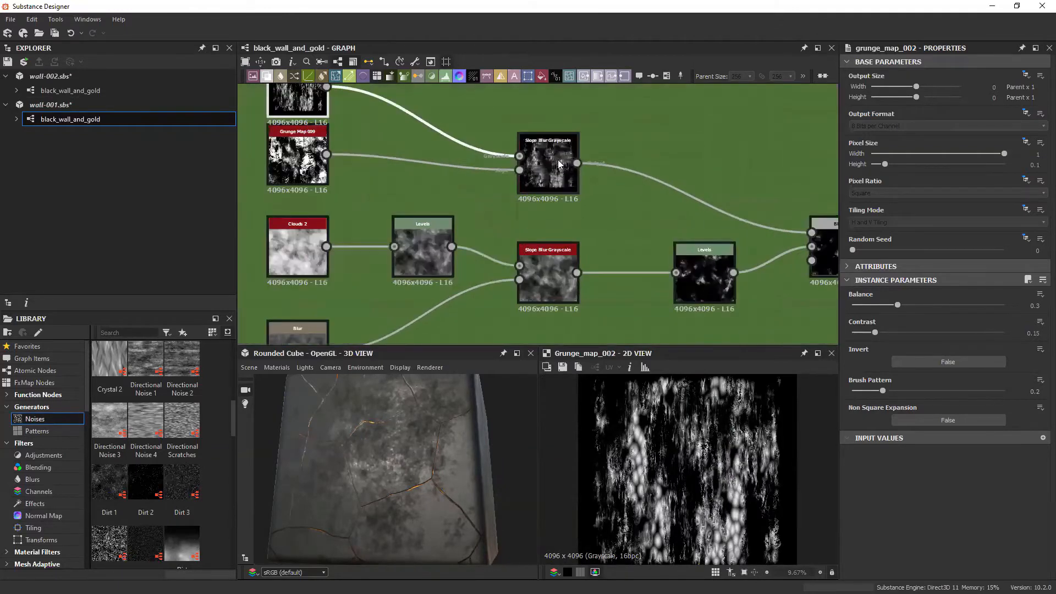
{"action": "double_click", "coordinate": [547, 148]}
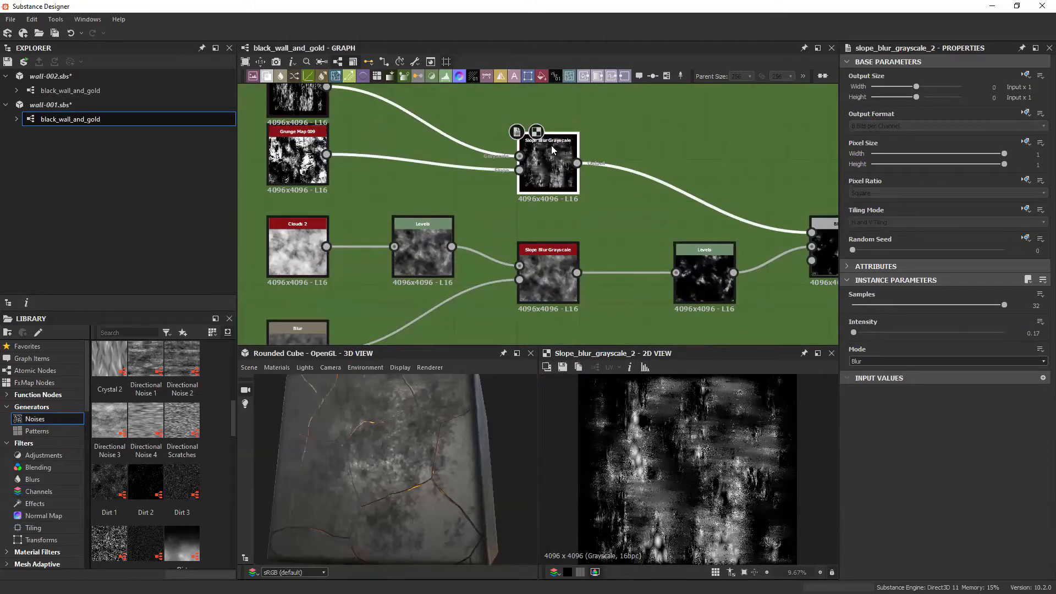
{"action": "middle_click_drag", "start_coordinate": [547, 199], "coordinate": [596, 198]}
{"action": "scroll", "coordinate": [460, 244], "scroll_direction": "down", "scroll_amount": 2}
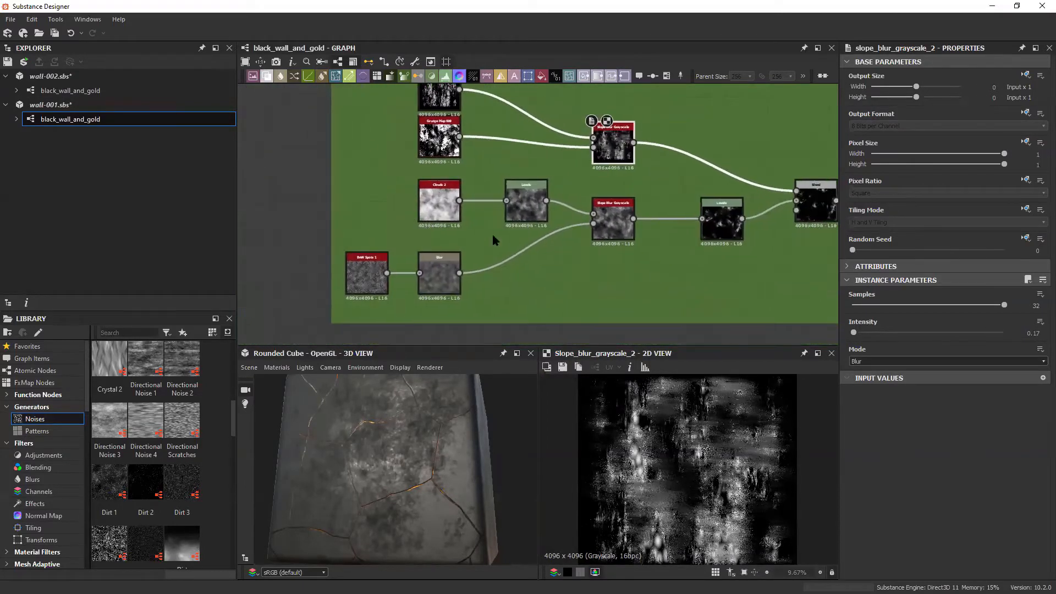
{"action": "left_click", "coordinate": [617, 211]}
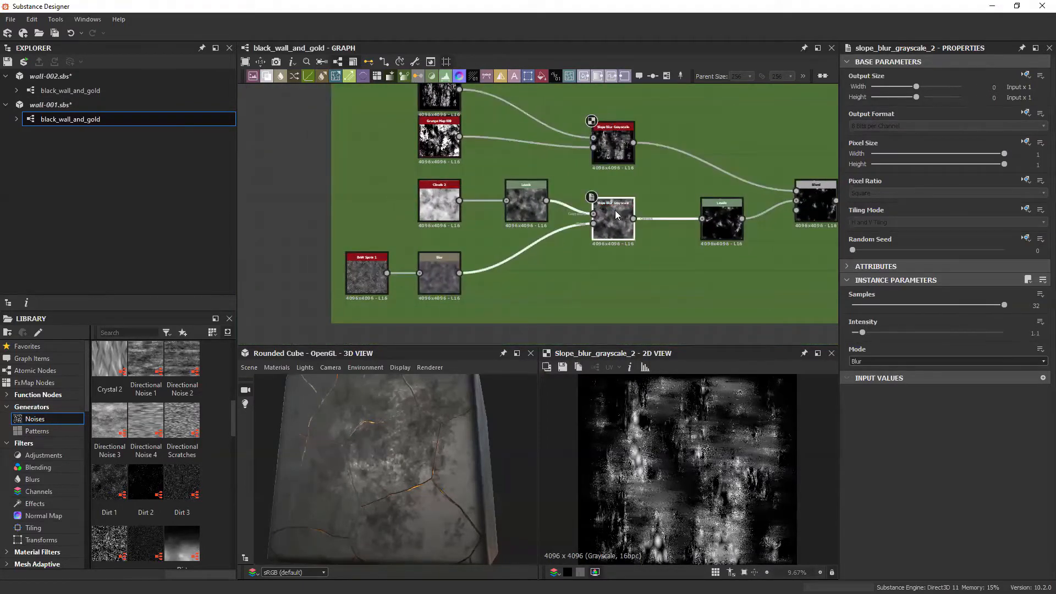
Step: Preview the Clouds 2 node in the Main group and the Levels node it feeds in the 2D view
{"action": "left_click", "coordinate": [526, 202]}
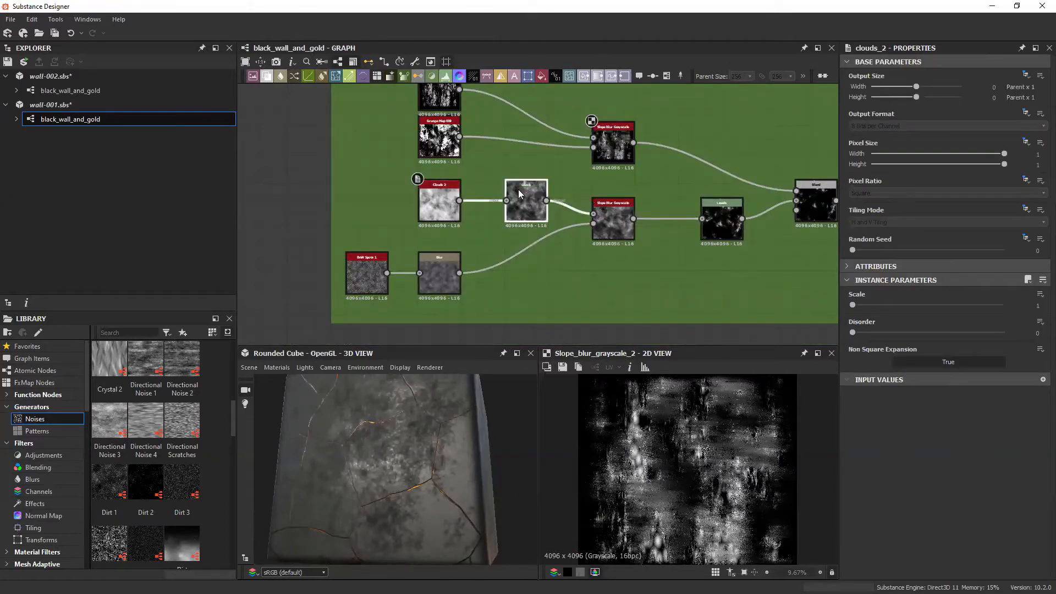
{"action": "scroll", "coordinate": [529, 198], "scroll_direction": "up", "scroll_amount": 3}
{"action": "left_click", "coordinate": [407, 212]}
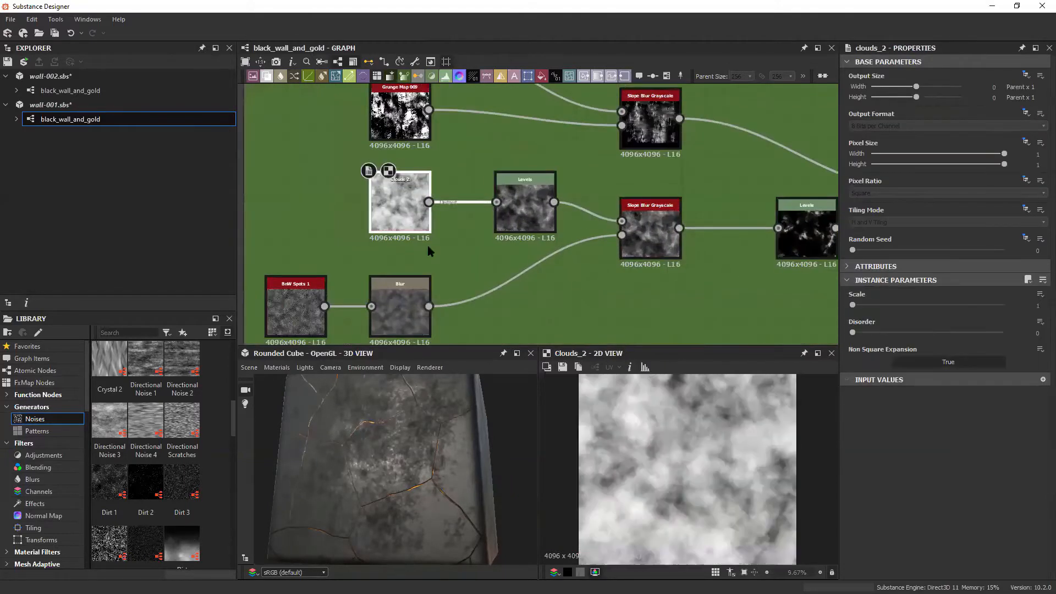
{"action": "left_click", "coordinate": [540, 204]}
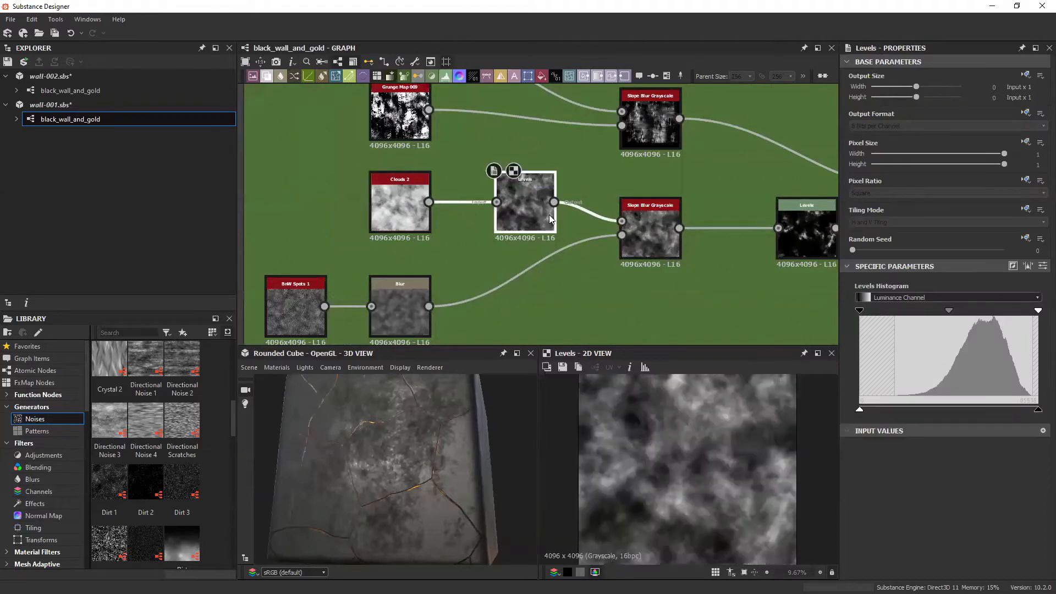
Step: Inspect the BnW Spots 1 noise up close in the 2D view, and preview the Blur node connected to it
{"action": "scroll", "coordinate": [528, 231], "scroll_direction": "down", "scroll_amount": 2}
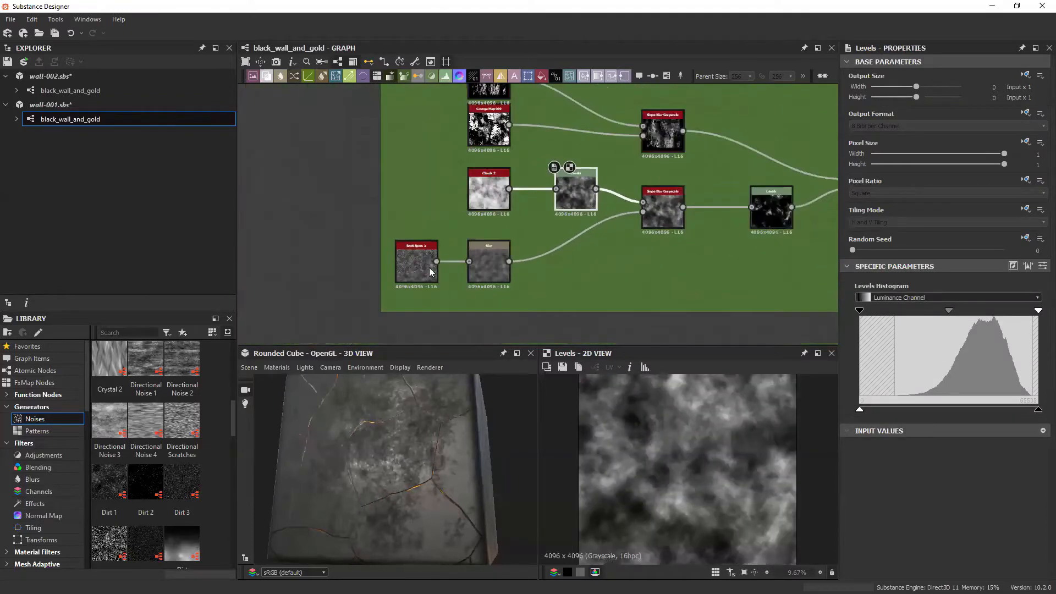
{"action": "scroll", "coordinate": [434, 256], "scroll_direction": "up", "scroll_amount": 2}
{"action": "left_click", "coordinate": [423, 258]}
{"action": "double_click", "coordinate": [419, 264]}
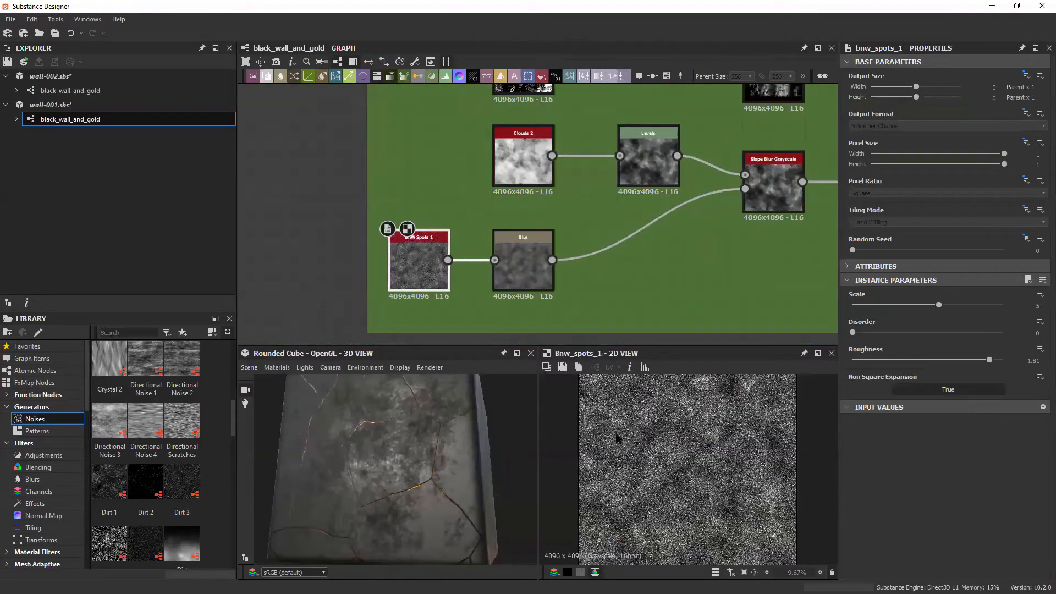
{"action": "scroll", "coordinate": [649, 443], "scroll_direction": "up", "scroll_amount": 5}
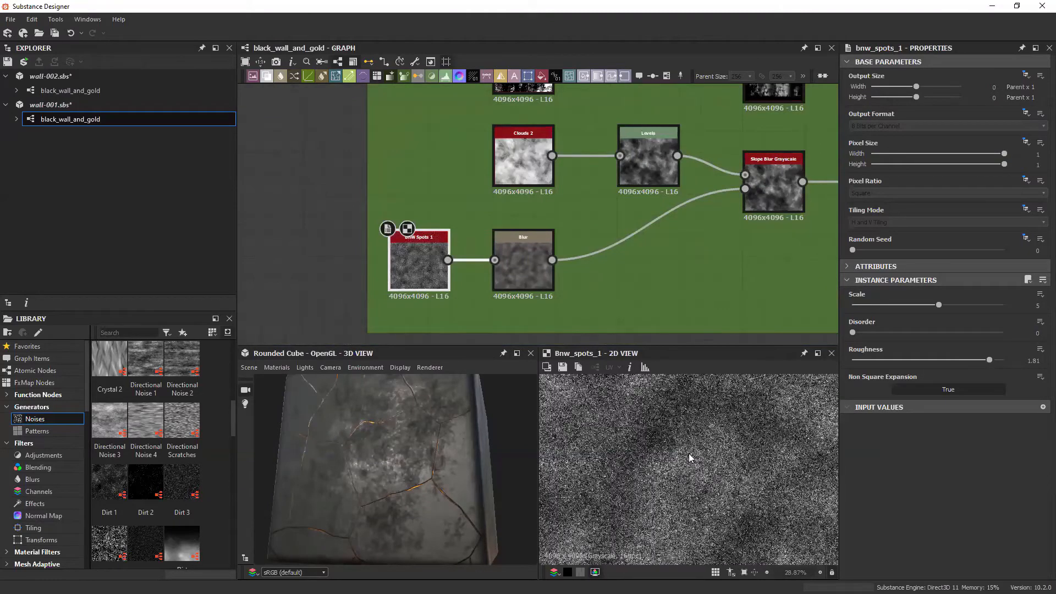
{"action": "middle_click_drag", "start_coordinate": [522, 259], "coordinate": [481, 254]}
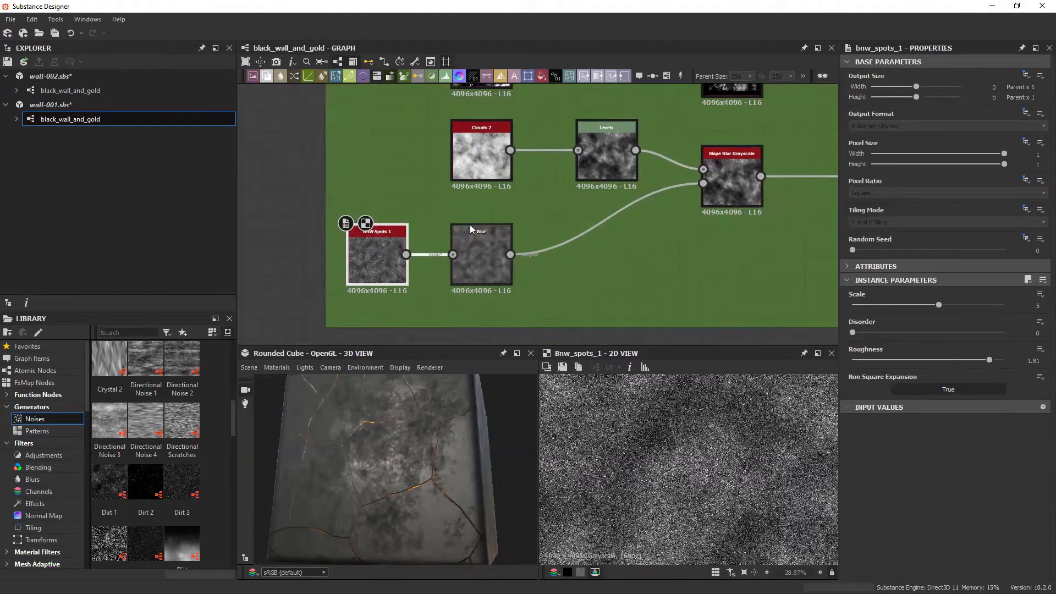
{"action": "double_click", "coordinate": [476, 236]}
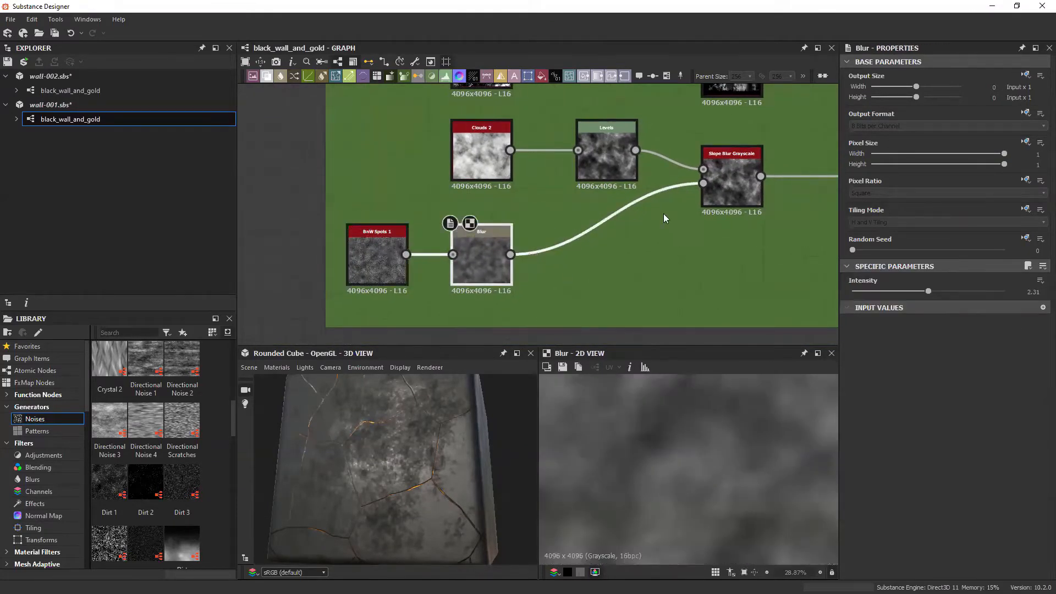
Step: Preview the lower Slope Blur Grayscale node in the Main group and the Levels node that follows it
{"action": "middle_click_drag", "start_coordinate": [663, 218], "coordinate": [424, 257]}
{"action": "double_click", "coordinate": [504, 220]}
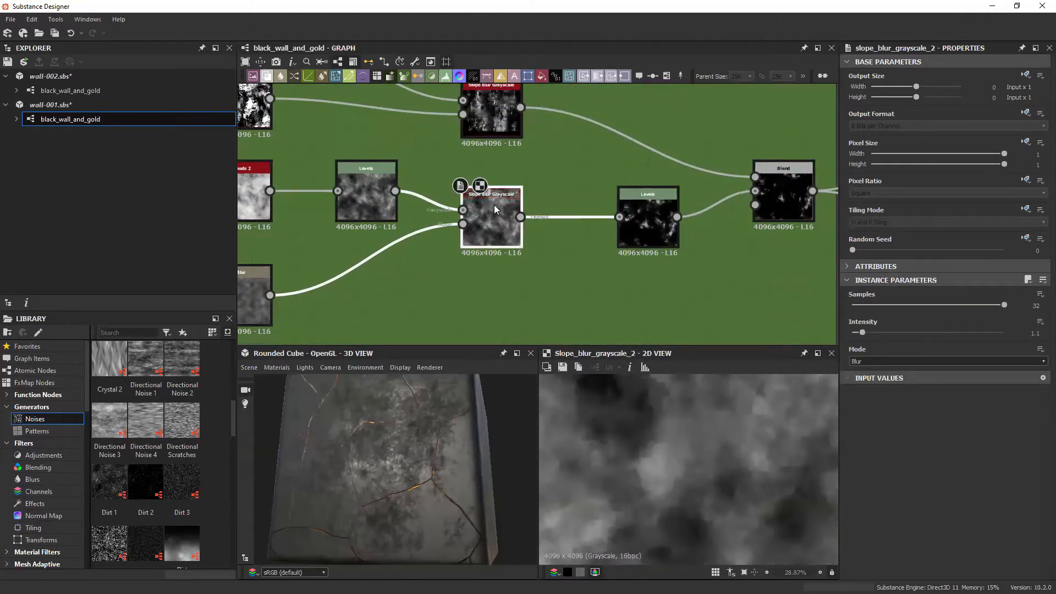
{"action": "middle_click_drag", "start_coordinate": [493, 225], "coordinate": [514, 288]}
{"action": "scroll", "coordinate": [514, 288], "scroll_direction": "down", "scroll_amount": 2}
{"action": "double_click", "coordinate": [495, 254]}
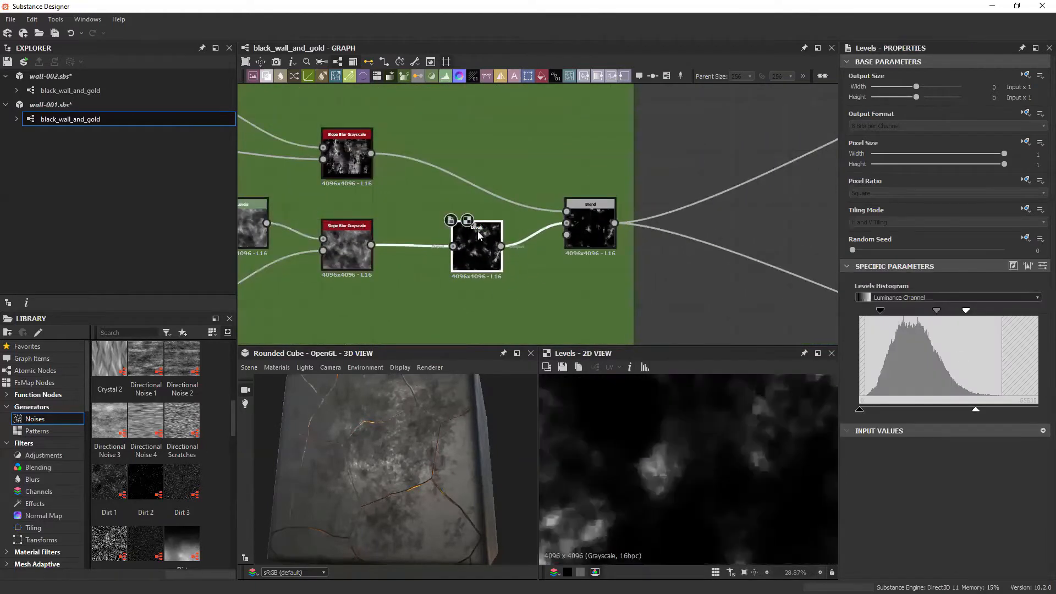
Step: Preview the Main group's final Blend node and look through its available blending modes without changing the selection
{"action": "middle_click_drag", "start_coordinate": [481, 243], "coordinate": [396, 213]}
{"action": "double_click", "coordinate": [509, 178]}
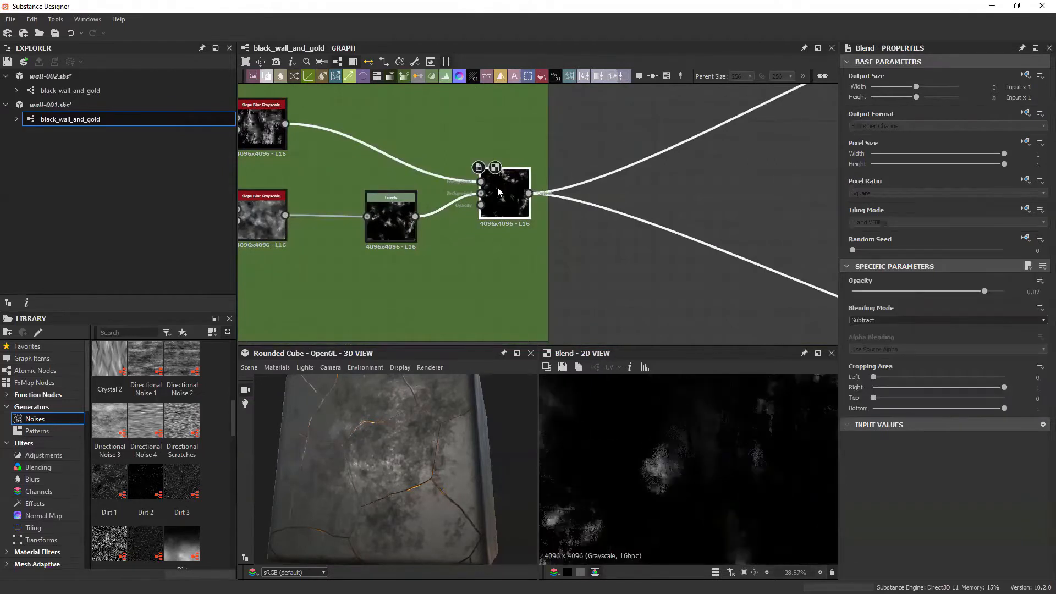
{"action": "scroll", "coordinate": [583, 277], "scroll_direction": "down", "scroll_amount": 3}
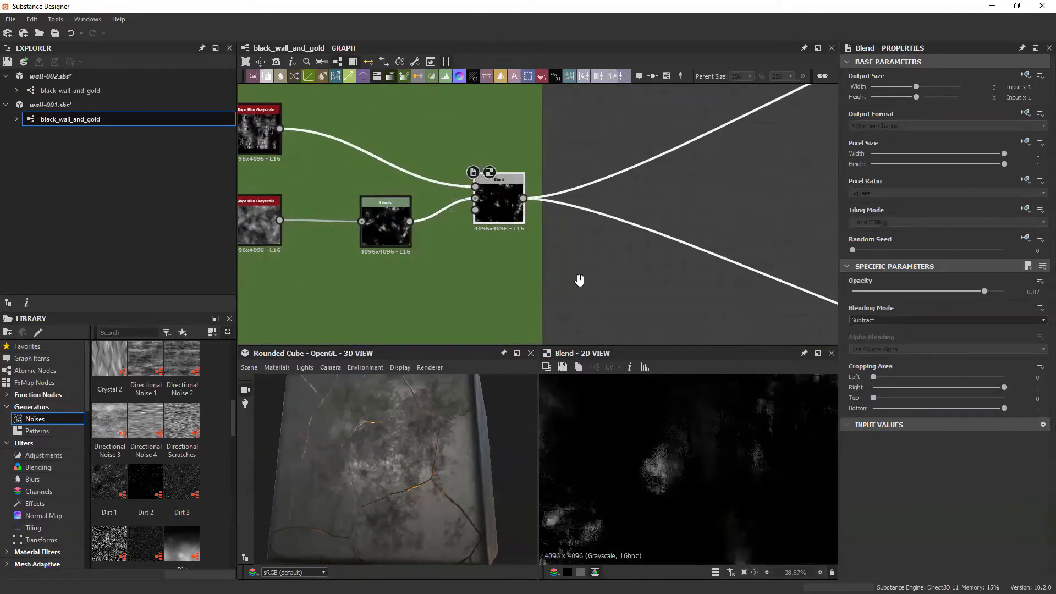
{"action": "scroll", "coordinate": [583, 267], "scroll_direction": "down", "scroll_amount": 1}
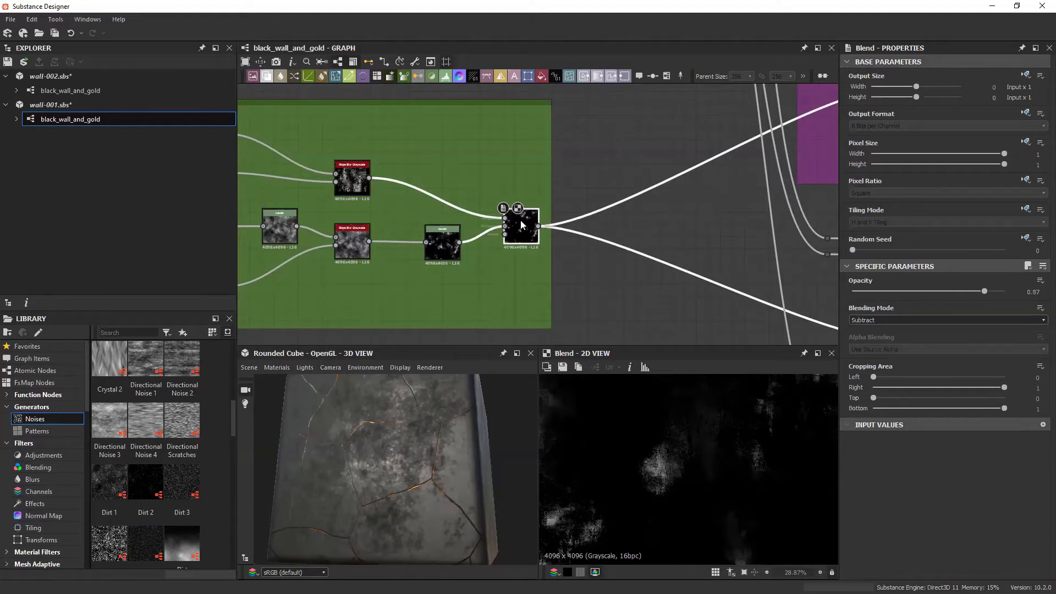
{"action": "scroll", "coordinate": [520, 227], "scroll_direction": "up", "scroll_amount": 3}
{"action": "scroll", "coordinate": [569, 217], "scroll_direction": "down", "scroll_amount": 1}
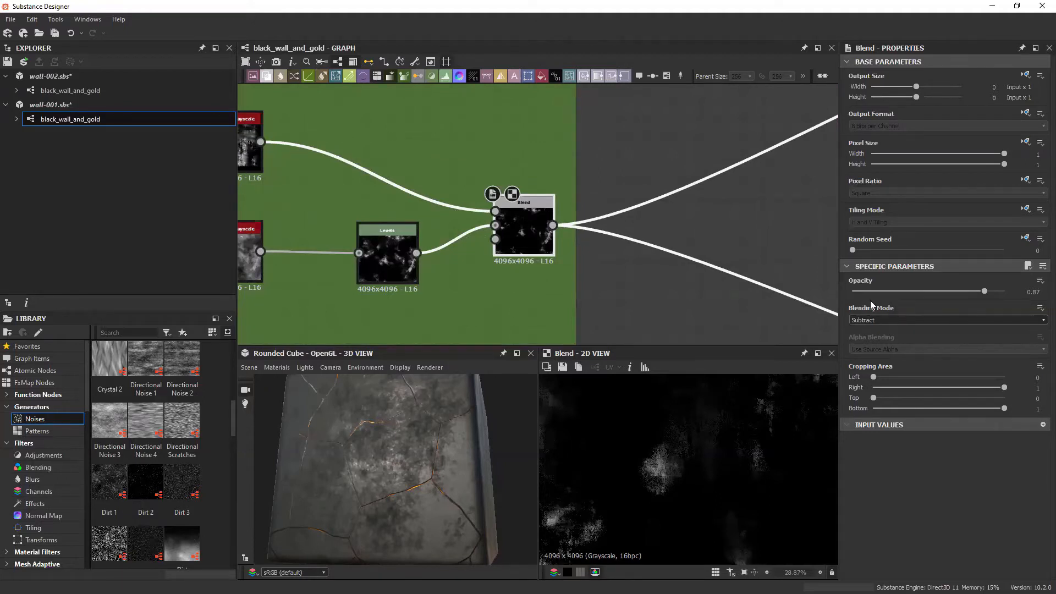
{"action": "left_click", "coordinate": [890, 317]}
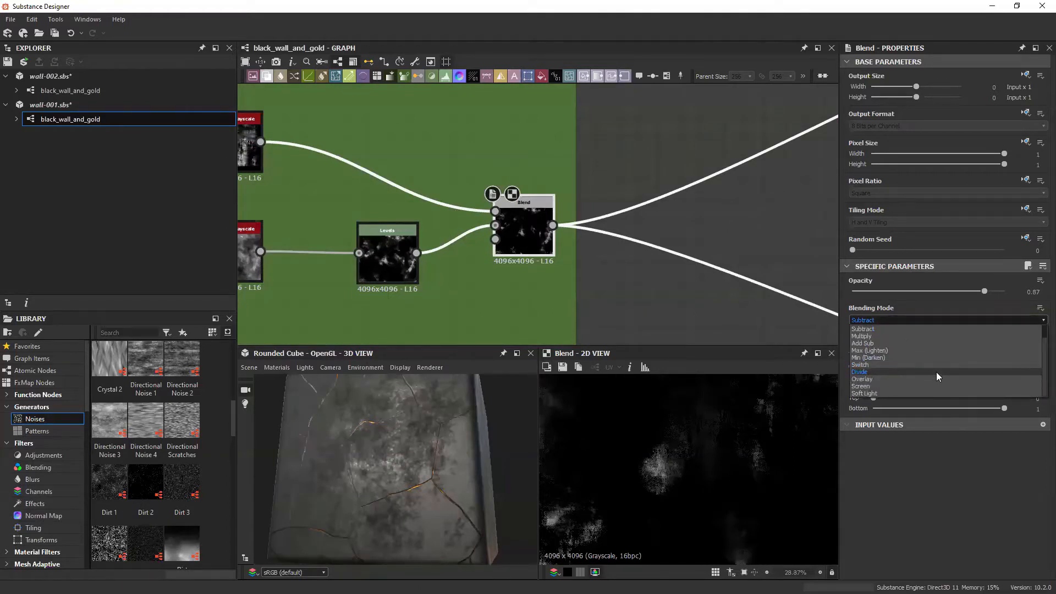
{"action": "scroll", "coordinate": [937, 376], "scroll_direction": "up", "scroll_amount": 1}
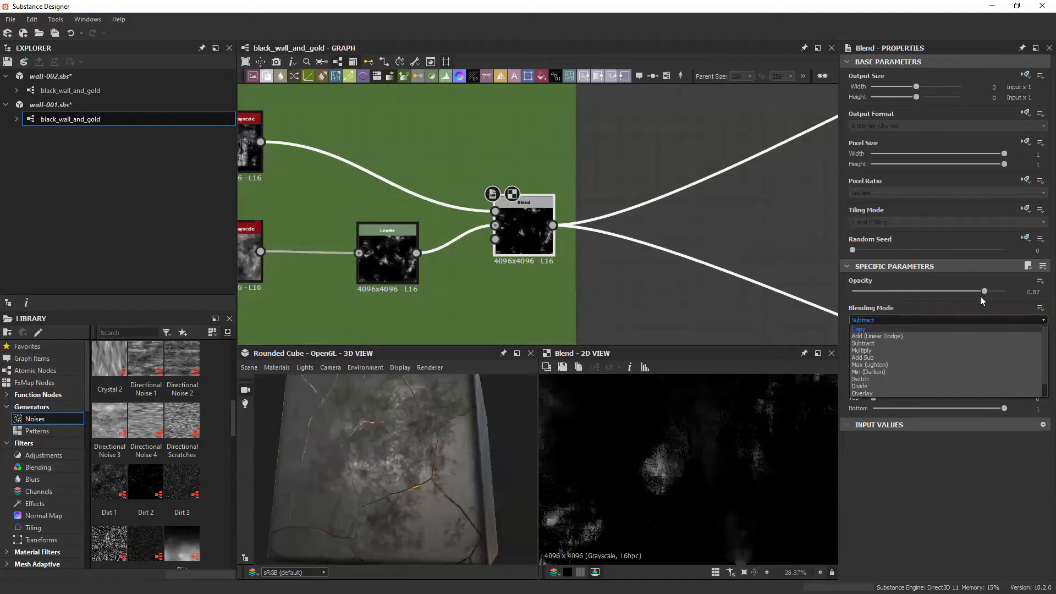
{"action": "left_click", "coordinate": [626, 283]}
Step: Set the Main group's Blend opacity to 0.72 and check the wall surface on the rounded cube
{"action": "scroll", "coordinate": [633, 269], "scroll_direction": "down", "scroll_amount": 2}
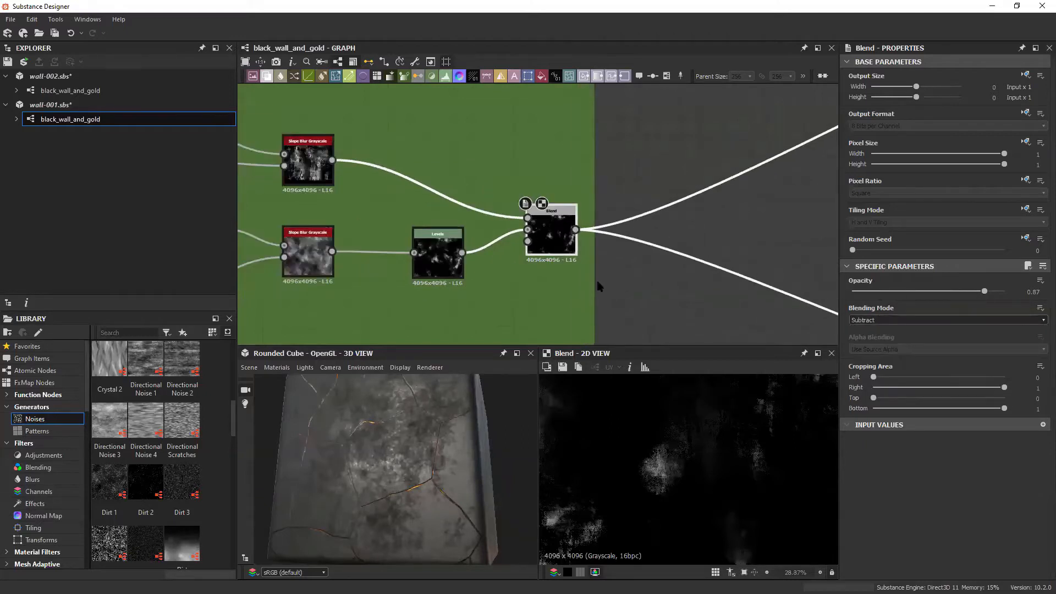
{"action": "mouse_move", "coordinate": [969, 295]}
{"action": "left_mouse_down"}
{"action": "mouse_move", "coordinate": [950, 294]}
{"action": "mouse_move", "coordinate": [961, 294]}
{"action": "left_mouse_up"}
{"action": "mouse_move", "coordinate": [389, 462]}
{"action": "left_mouse_down"}
{"action": "mouse_move", "coordinate": [371, 448]}
{"action": "mouse_move", "coordinate": [385, 460]}
{"action": "left_mouse_up"}
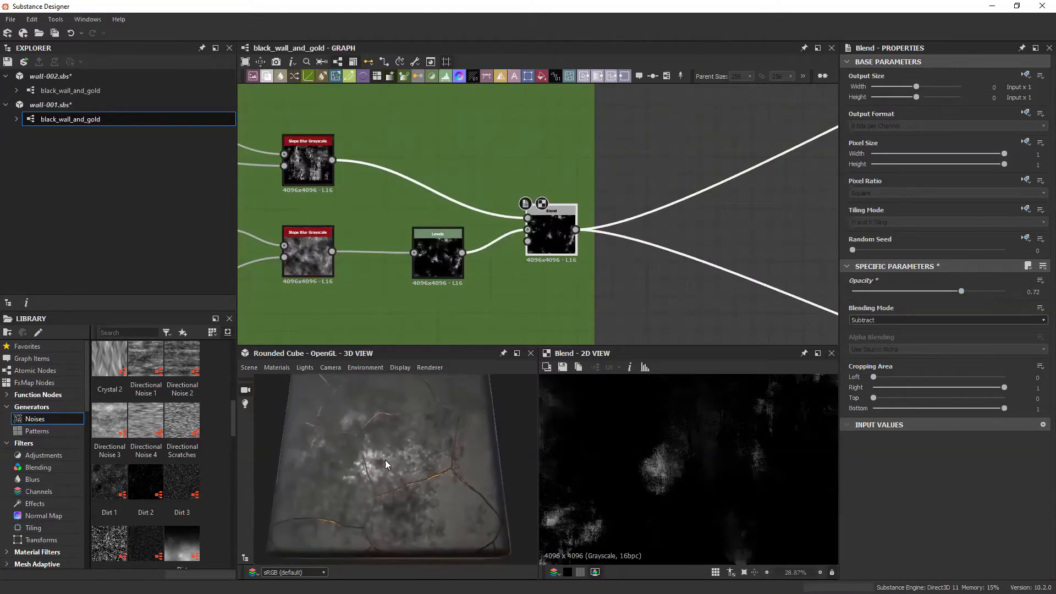
Step: Review the whole Main group, its effect on the rounded cube, and its links to the Diffuse and Normal map groups
{"action": "scroll", "coordinate": [699, 234], "scroll_direction": "down", "scroll_amount": 3}
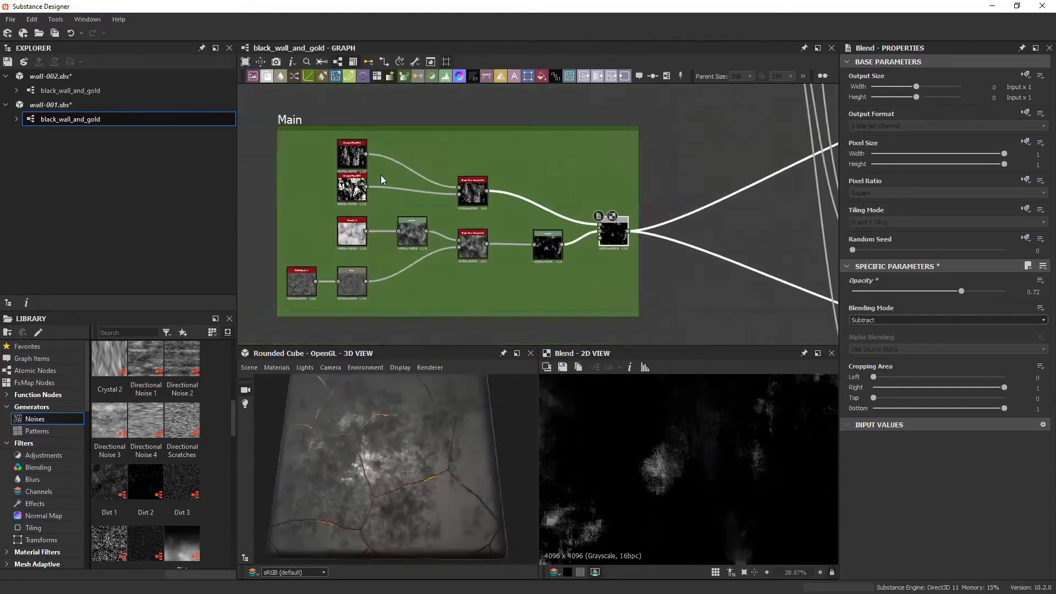
{"action": "middle_click_drag", "start_coordinate": [487, 222], "coordinate": [553, 251]}
{"action": "middle_click_drag", "start_coordinate": [636, 267], "coordinate": [580, 241]}
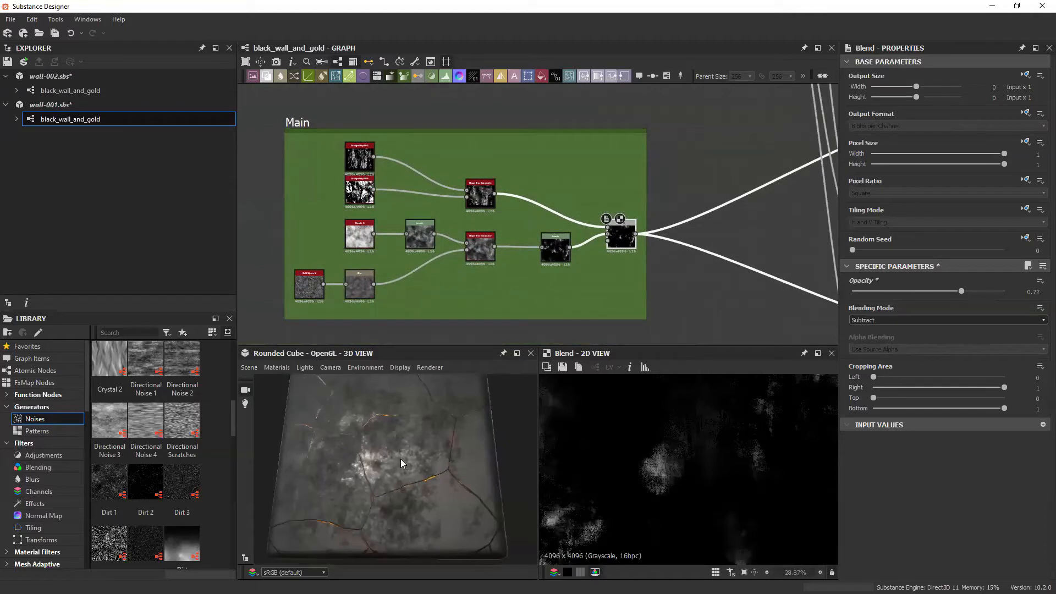
{"action": "left_click_drag", "start_coordinate": [400, 459], "coordinate": [443, 443]}
{"action": "scroll", "coordinate": [490, 269], "scroll_direction": "down", "scroll_amount": 2}
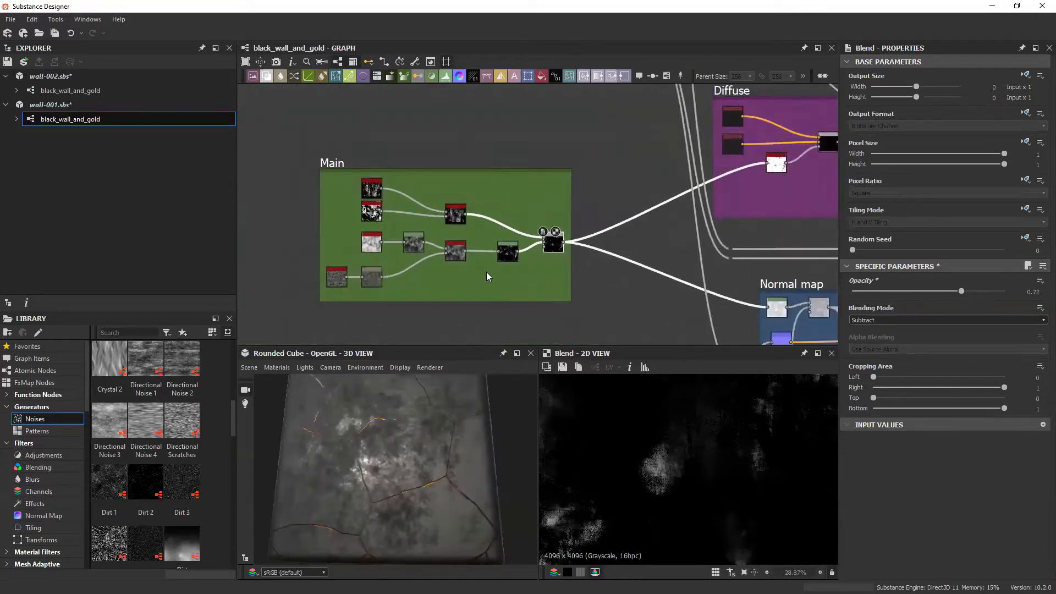
{"action": "scroll", "coordinate": [487, 272], "scroll_direction": "down", "scroll_amount": 1}
{"action": "scroll", "coordinate": [558, 205], "scroll_direction": "down", "scroll_amount": 2}
{"action": "middle_click_drag", "start_coordinate": [593, 244], "coordinate": [423, 262]}
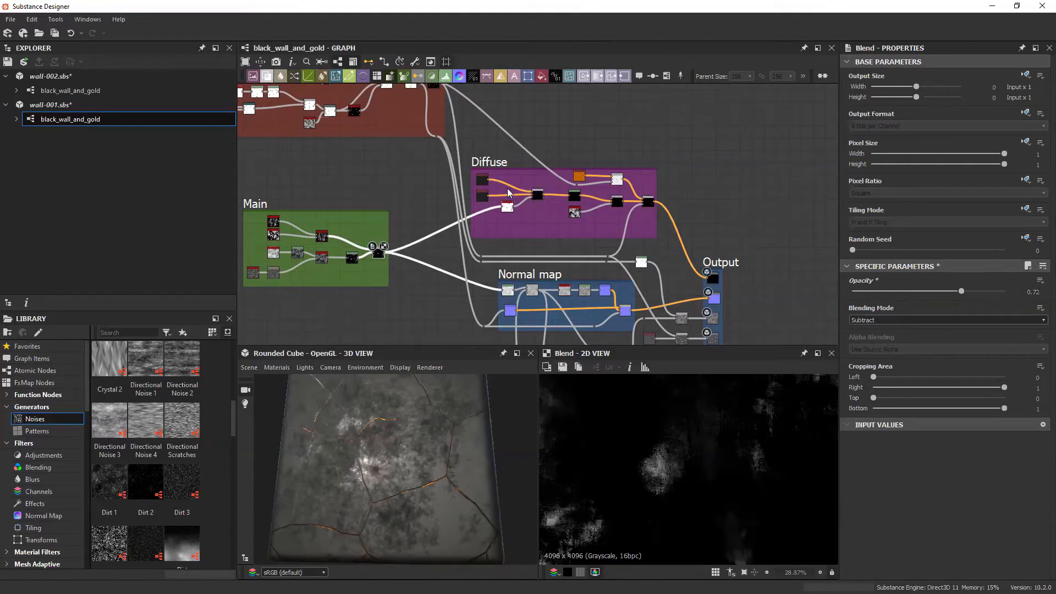
Step: Show the parameters and 2D preview of the Cells 3 node at the start of the Cracks group
{"action": "middle_click_drag", "start_coordinate": [509, 193], "coordinate": [717, 266]}
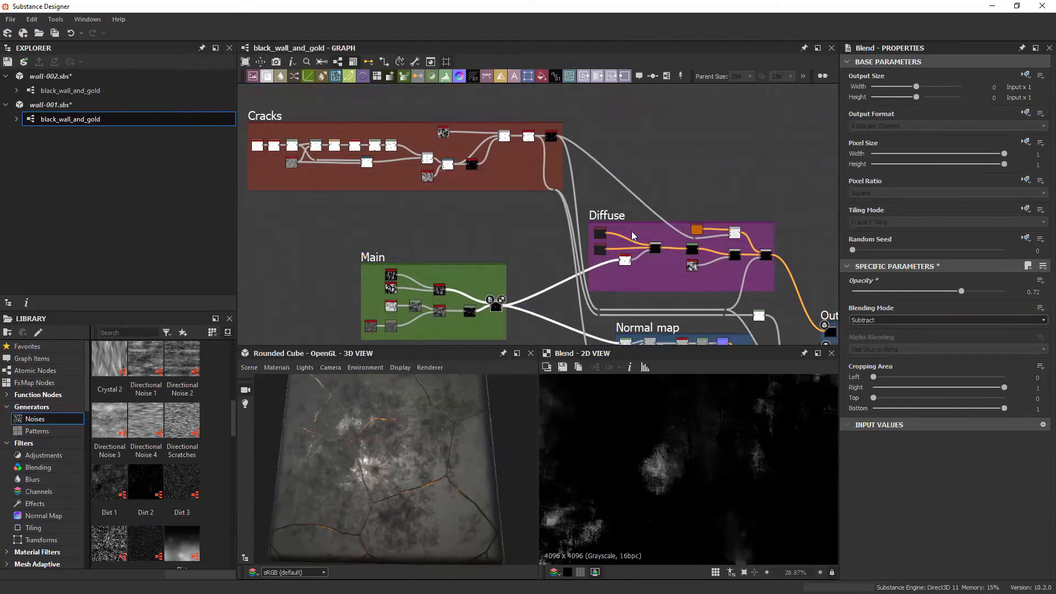
{"action": "middle_click_drag", "start_coordinate": [467, 181], "coordinate": [546, 189]}
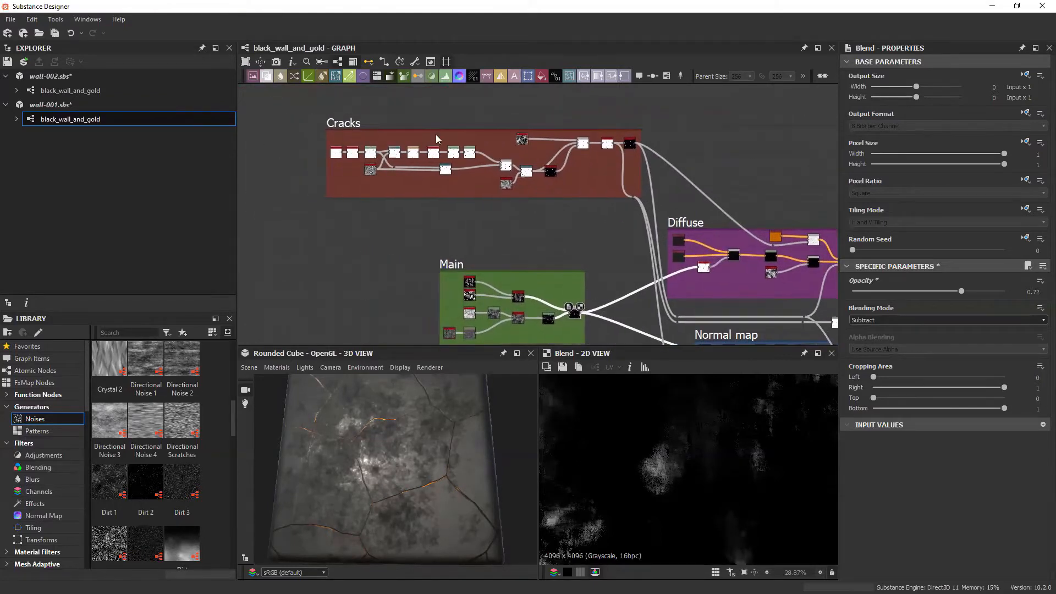
{"action": "middle_click_drag", "start_coordinate": [432, 115], "coordinate": [472, 170]}
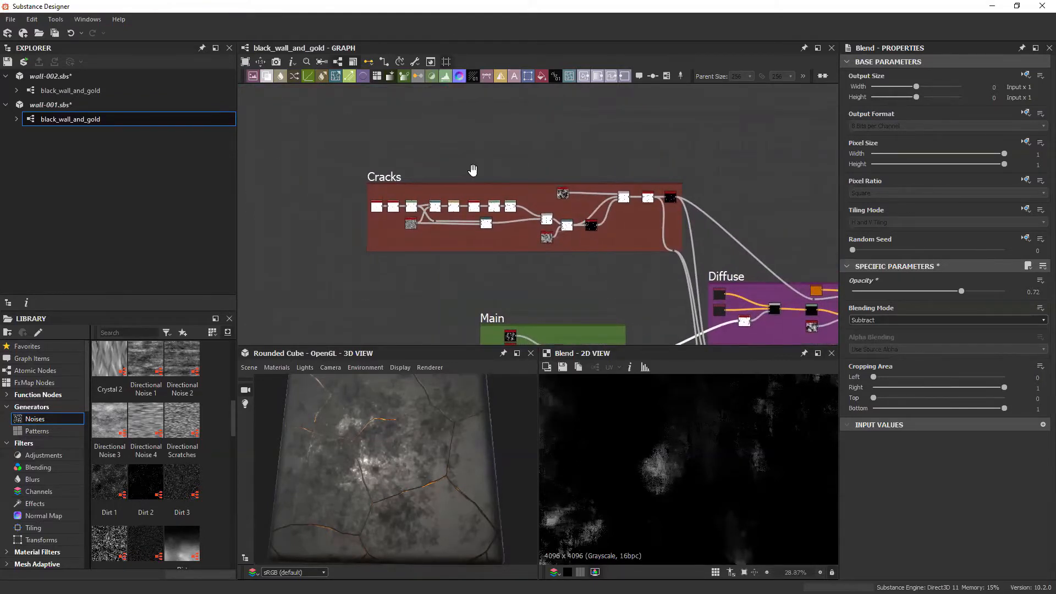
{"action": "scroll", "coordinate": [472, 170], "scroll_direction": "up", "scroll_amount": 1}
{"action": "scroll", "coordinate": [458, 195], "scroll_direction": "up", "scroll_amount": 3}
{"action": "middle_click_drag", "start_coordinate": [323, 201], "coordinate": [439, 204]}
{"action": "scroll", "coordinate": [346, 226], "scroll_direction": "up", "scroll_amount": 4}
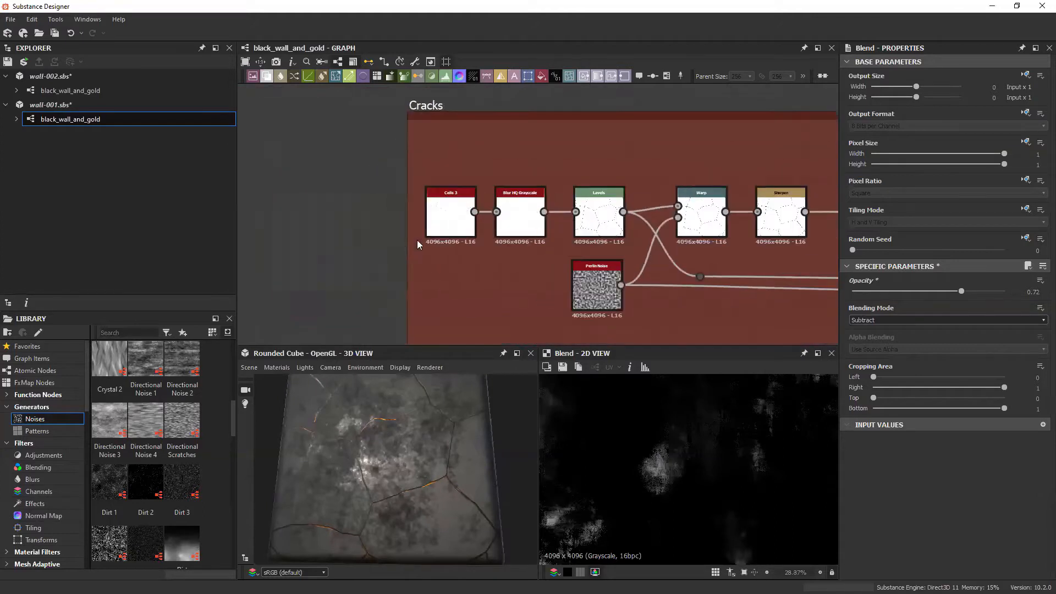
{"action": "double_click", "coordinate": [456, 200]}
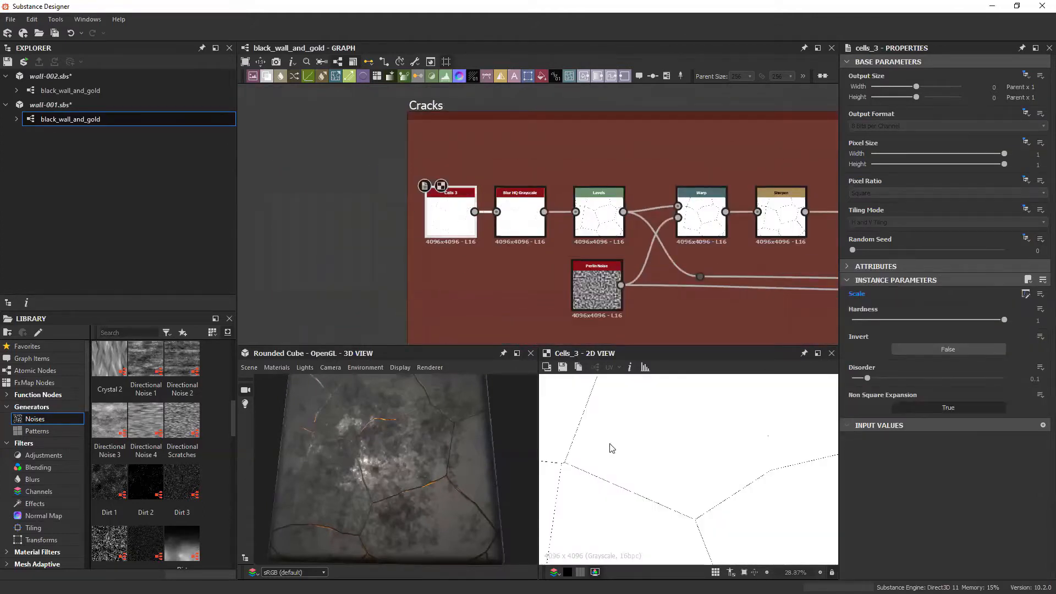
Step: Examine the Cells 3 crack pattern in the 2D view, both as a whole tile and up close
{"action": "scroll", "coordinate": [693, 412], "scroll_direction": "down", "scroll_amount": 1}
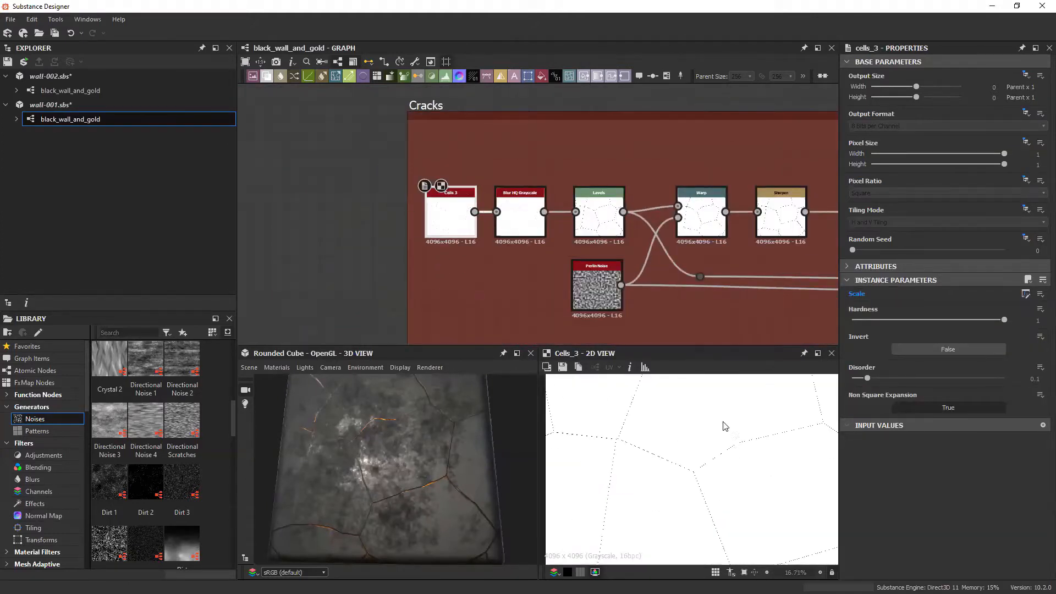
{"action": "scroll", "coordinate": [715, 428], "scroll_direction": "down", "scroll_amount": 5}
{"action": "key", "text": "f"}
{"action": "scroll", "coordinate": [699, 474], "scroll_direction": "up", "scroll_amount": 2}
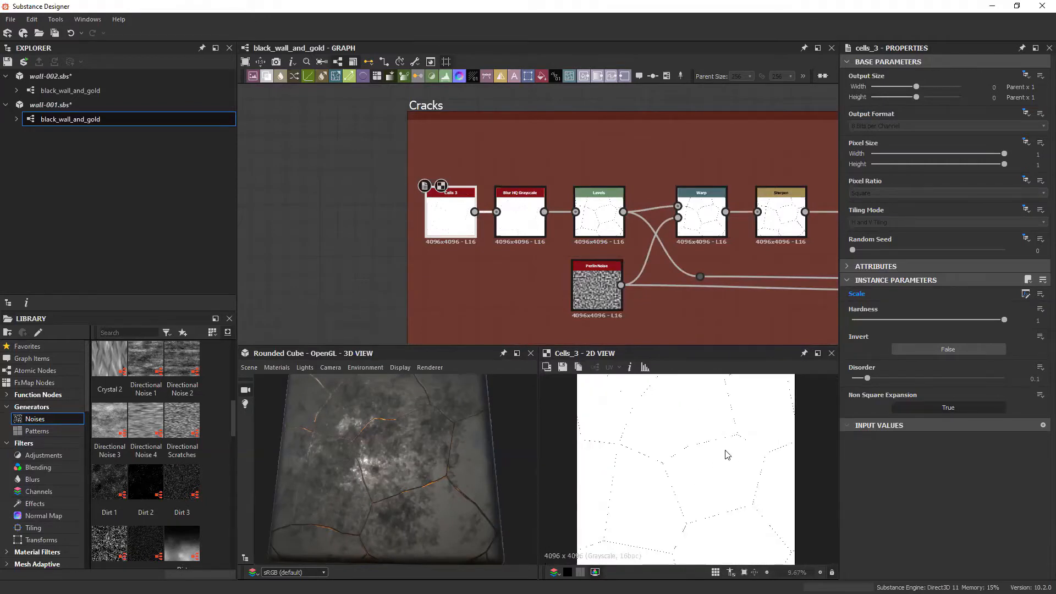
{"action": "scroll", "coordinate": [737, 440], "scroll_direction": "up", "scroll_amount": 6}
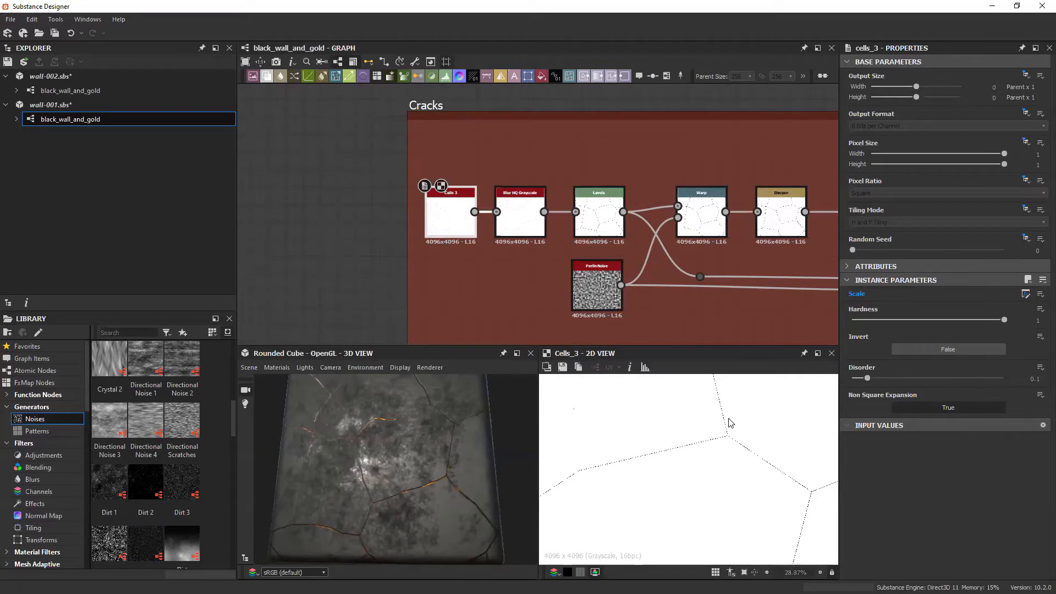
Step: Set the Cells 3 node's Disorder to 0.24 and check the changed cracks on the rounded cube
{"action": "scroll", "coordinate": [729, 425], "scroll_direction": "down", "scroll_amount": 1}
{"action": "left_click_drag", "start_coordinate": [867, 379], "coordinate": [889, 379]}
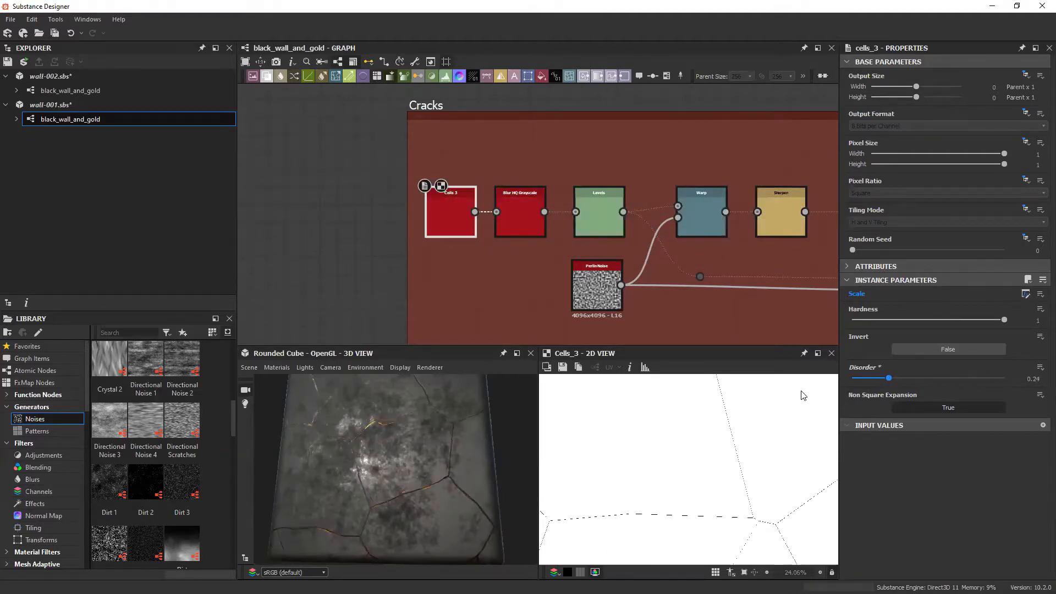
{"action": "mouse_move", "coordinate": [409, 477]}
{"action": "left_mouse_down"}
{"action": "mouse_move", "coordinate": [395, 469]}
{"action": "mouse_move", "coordinate": [431, 483]}
{"action": "mouse_move", "coordinate": [398, 489]}
{"action": "mouse_move", "coordinate": [395, 476]}
{"action": "mouse_move", "coordinate": [416, 472]}
{"action": "mouse_move", "coordinate": [429, 485]}
{"action": "mouse_move", "coordinate": [408, 500]}
{"action": "mouse_move", "coordinate": [418, 473]}
{"action": "left_mouse_up"}
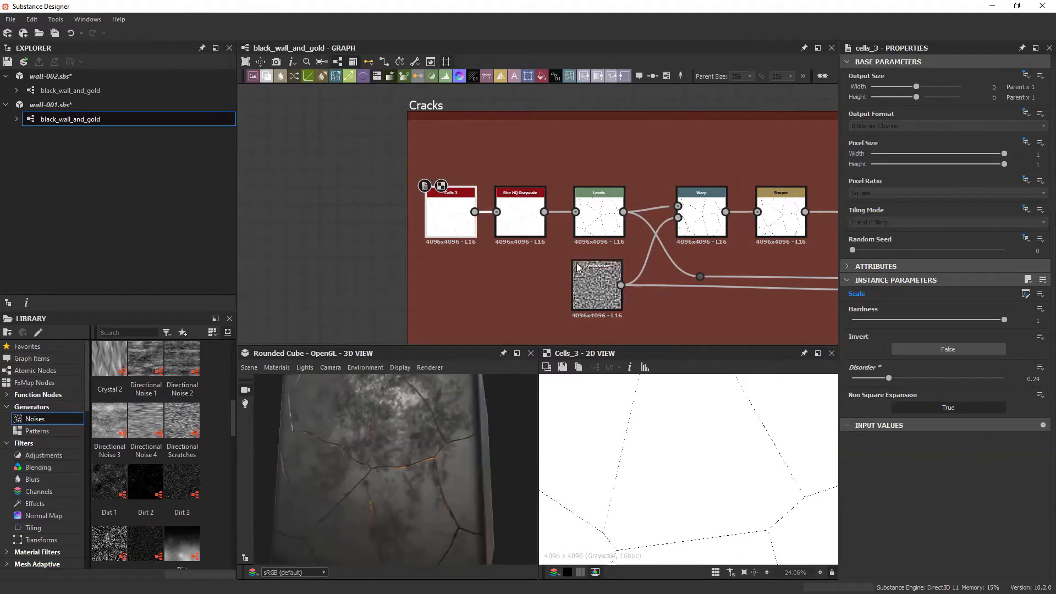
Step: Examine the chain of nodes that follows Cells 3 in the Cracks group
{"action": "scroll", "coordinate": [454, 236], "scroll_direction": "down", "scroll_amount": 3}
{"action": "scroll", "coordinate": [455, 242], "scroll_direction": "down", "scroll_amount": 2}
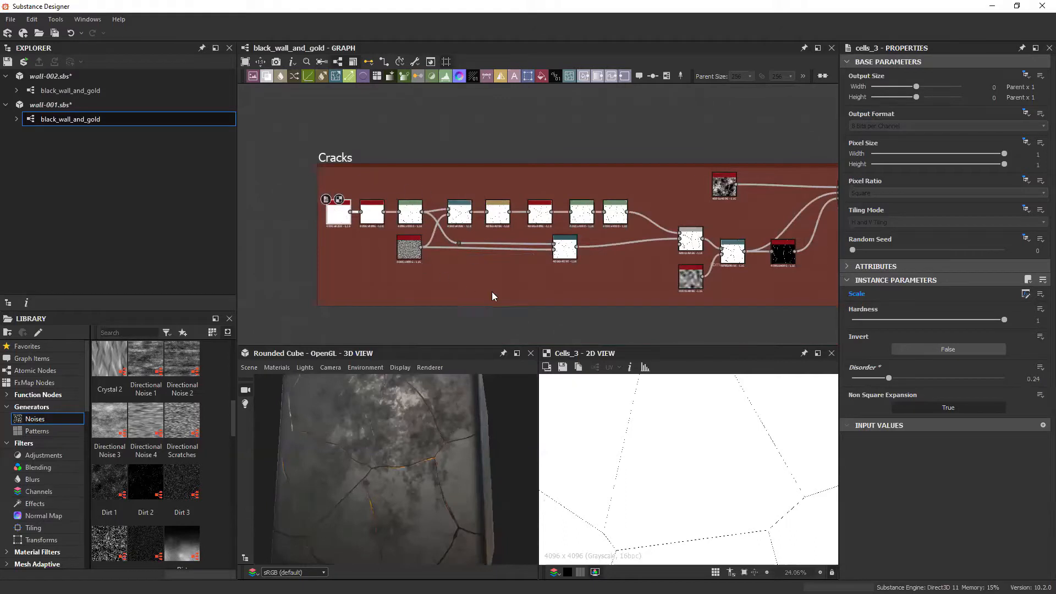
{"action": "middle_click_drag", "start_coordinate": [492, 291], "coordinate": [385, 301]}
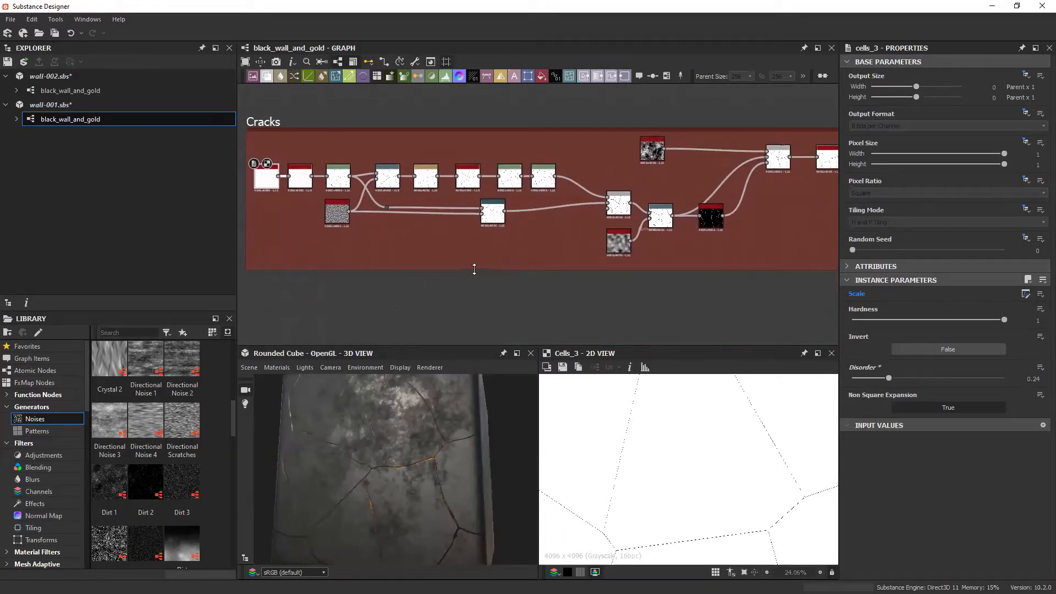
{"action": "middle_click_drag", "start_coordinate": [443, 285], "coordinate": [474, 312]}
{"action": "scroll", "coordinate": [323, 196], "scroll_direction": "up", "scroll_amount": 2}
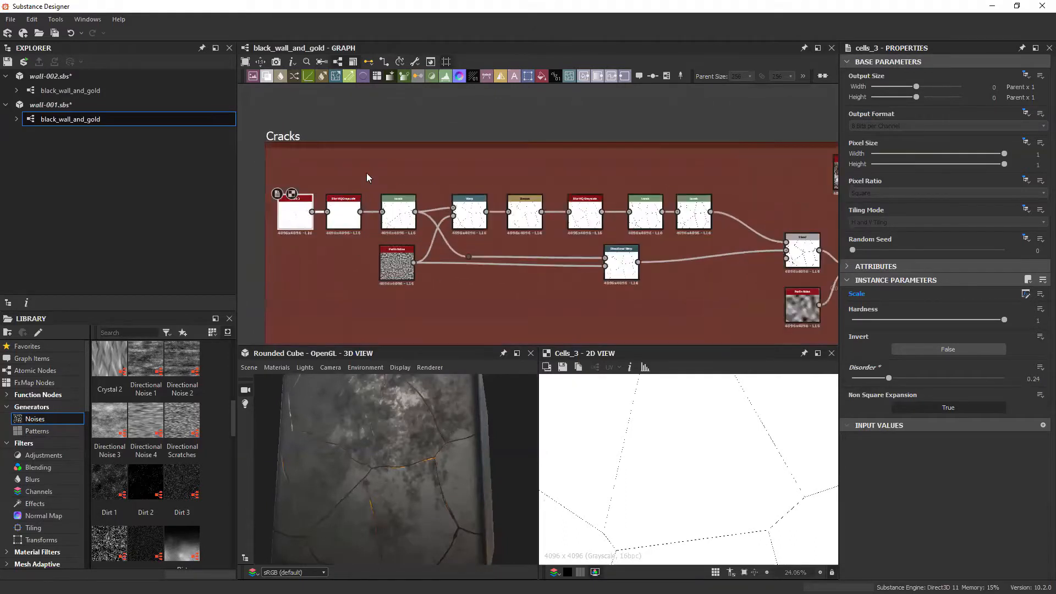
Step: Preview the Blur HQ Grayscale node that follows Cells 3 in the Cracks group and inspect its lines up close
{"action": "scroll", "coordinate": [287, 184], "scroll_direction": "up", "scroll_amount": 3}
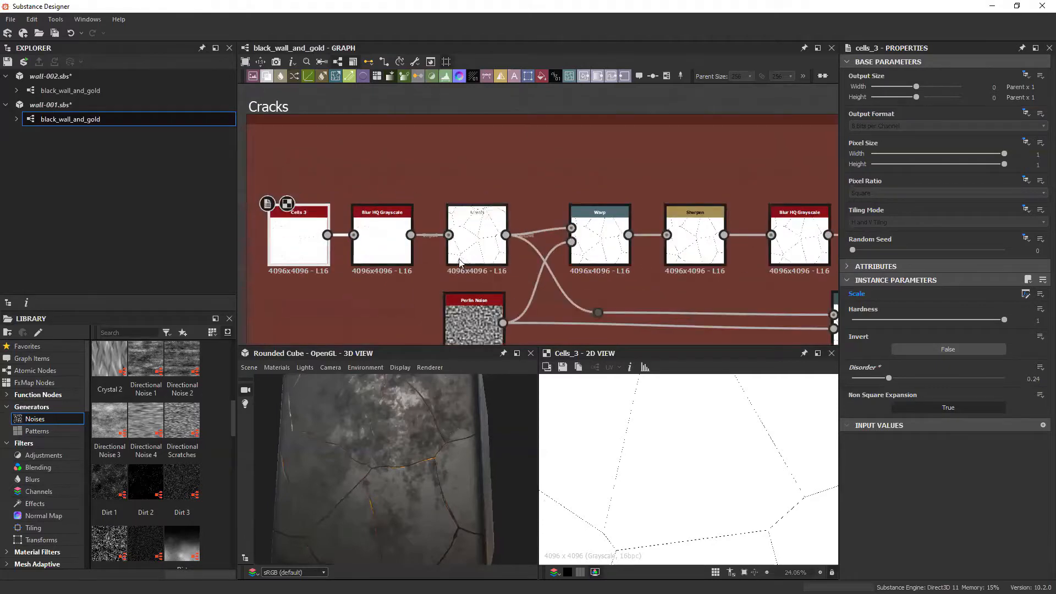
{"action": "scroll", "coordinate": [632, 231], "scroll_direction": "down", "scroll_amount": 4}
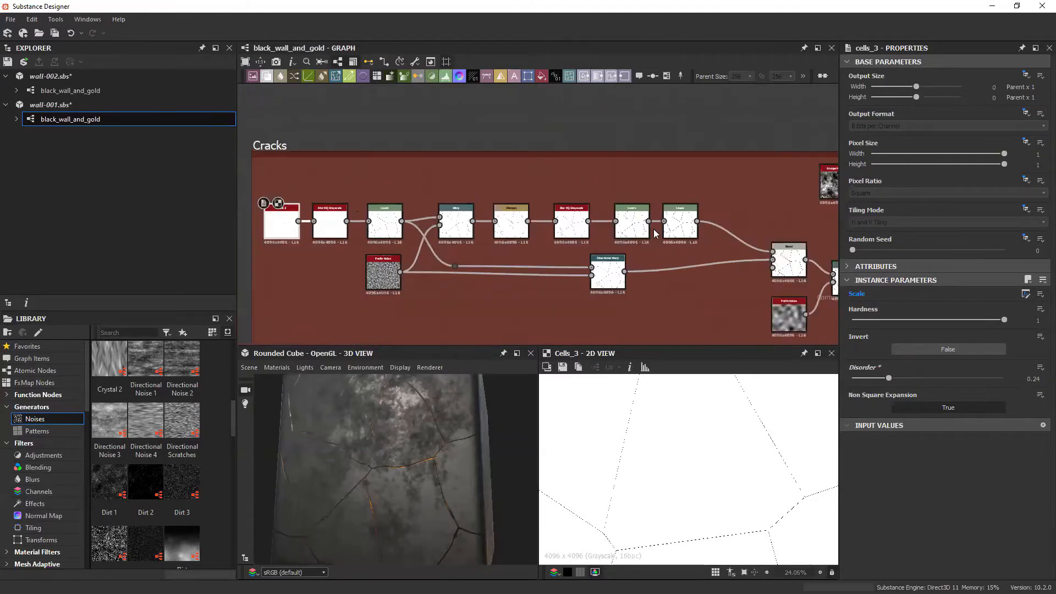
{"action": "middle_click_drag", "start_coordinate": [632, 228], "coordinate": [395, 225]}
{"action": "middle_click_drag", "start_coordinate": [678, 219], "coordinate": [551, 217]}
{"action": "middle_click_drag", "start_coordinate": [418, 210], "coordinate": [837, 222]}
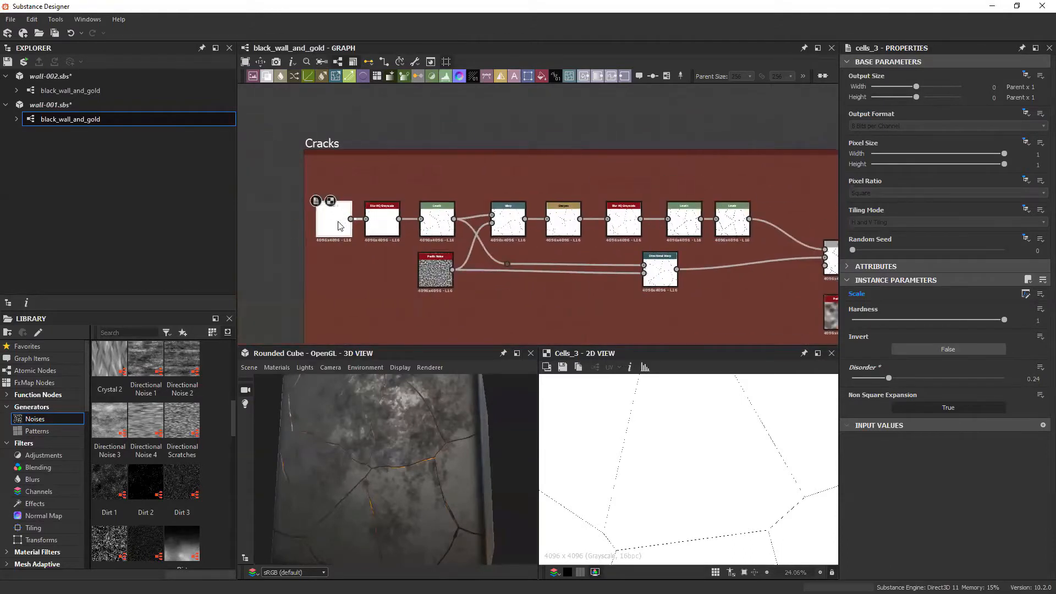
{"action": "scroll", "coordinate": [328, 223], "scroll_direction": "up", "scroll_amount": 2}
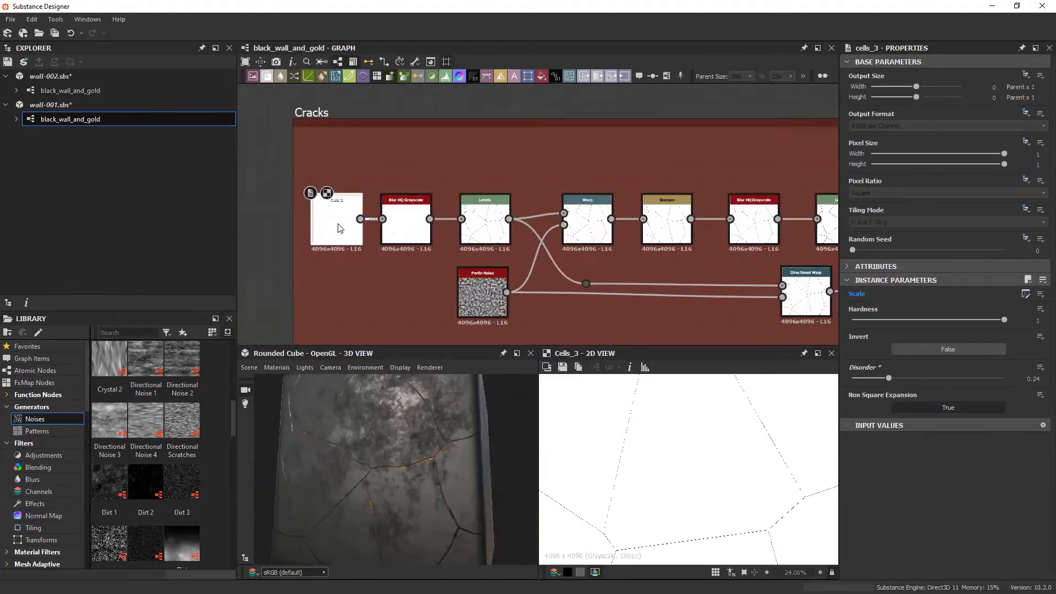
{"action": "middle_click_drag", "start_coordinate": [440, 226], "coordinate": [392, 227]}
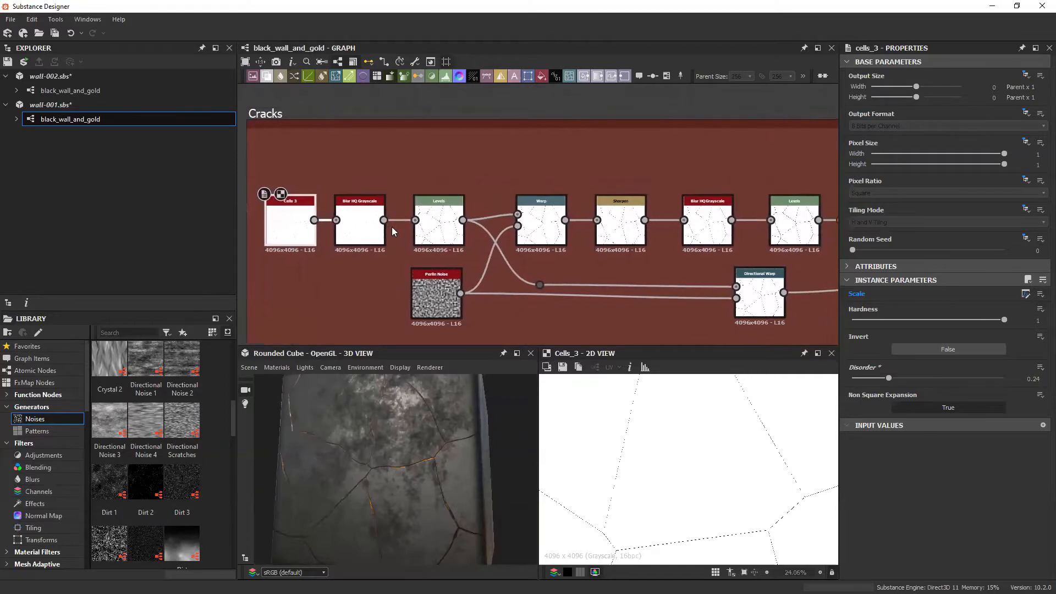
{"action": "double_click", "coordinate": [363, 211]}
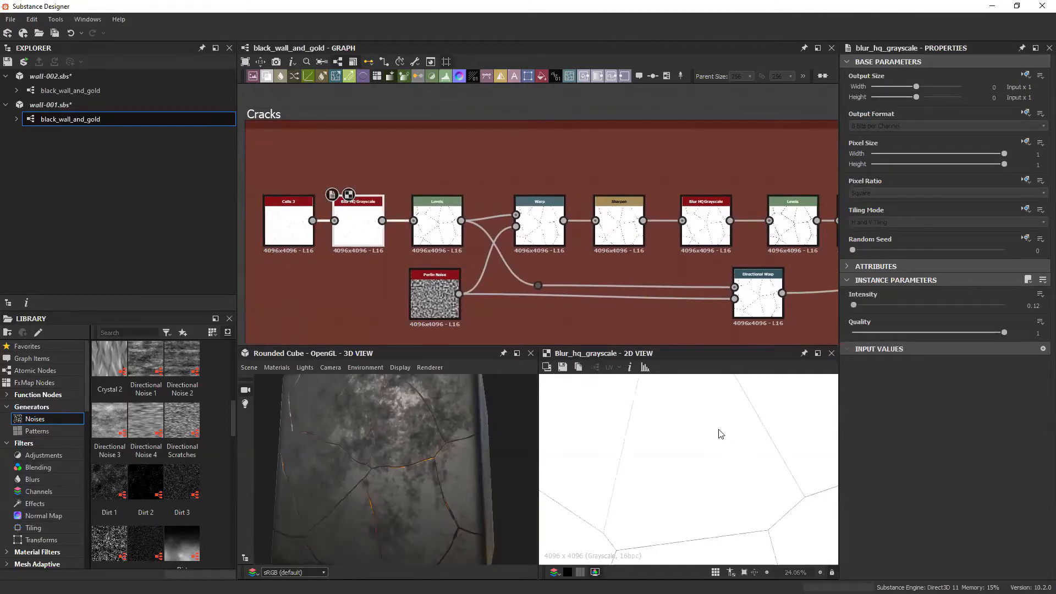
{"action": "scroll", "coordinate": [769, 544], "scroll_direction": "up", "scroll_amount": 3}
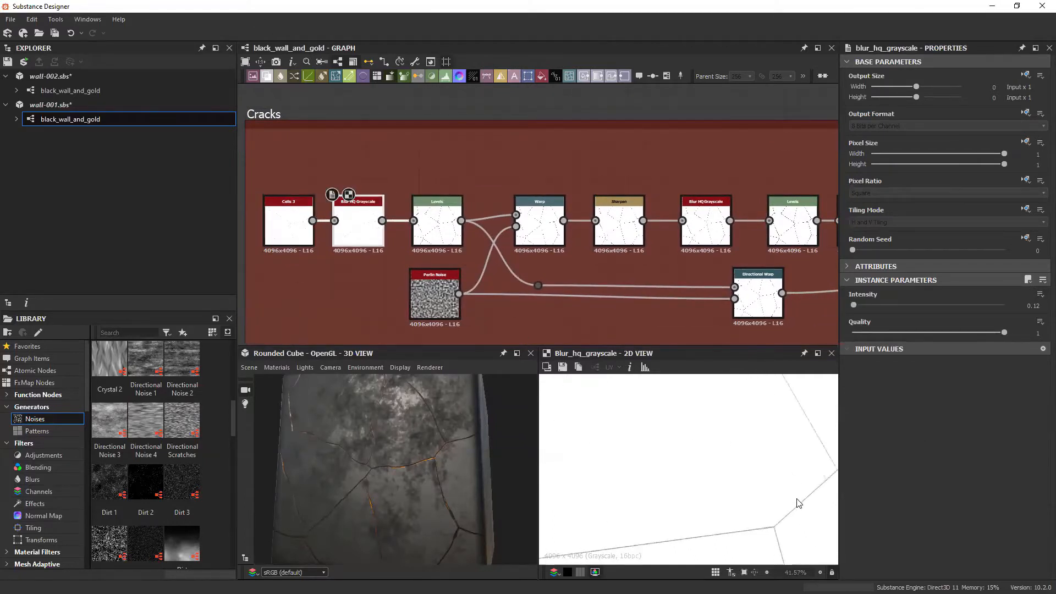
{"action": "scroll", "coordinate": [781, 488], "scroll_direction": "down", "scroll_amount": 2}
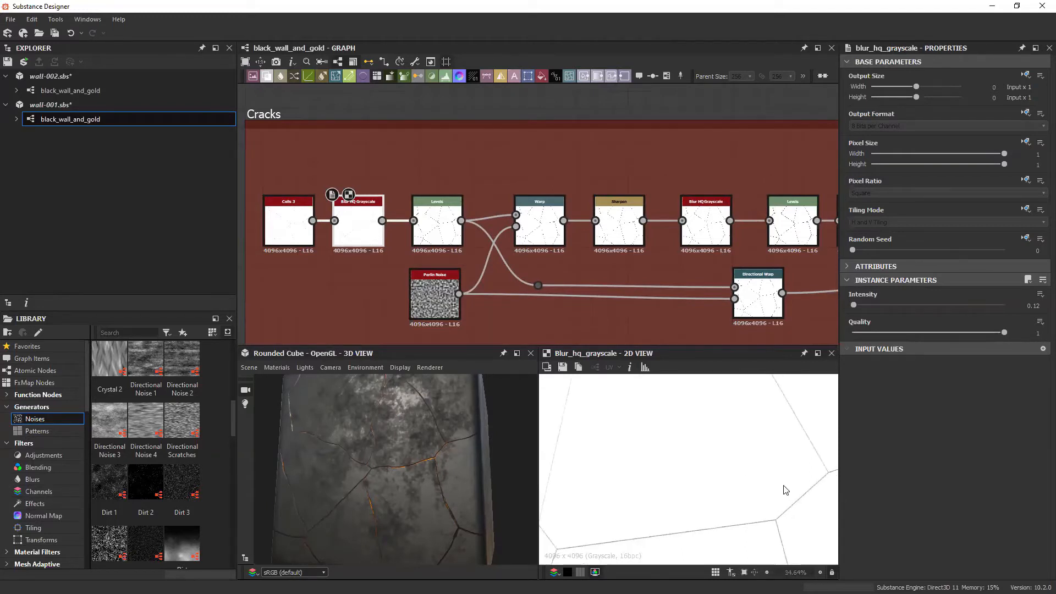
Step: Preview the Levels node after the blur, followed by the Warp node it feeds, and inspect the warped crack lines
{"action": "middle_click_drag", "start_coordinate": [437, 209], "coordinate": [360, 194]}
{"action": "left_click", "coordinate": [360, 193]}
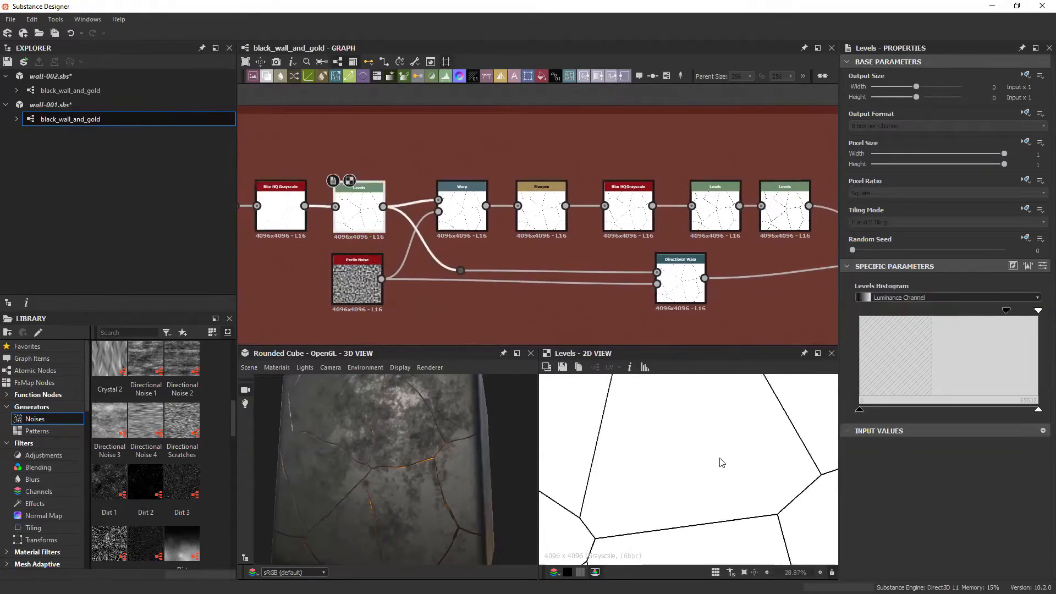
{"action": "middle_click_drag", "start_coordinate": [471, 226], "coordinate": [426, 220]}
{"action": "left_click", "coordinate": [426, 220]}
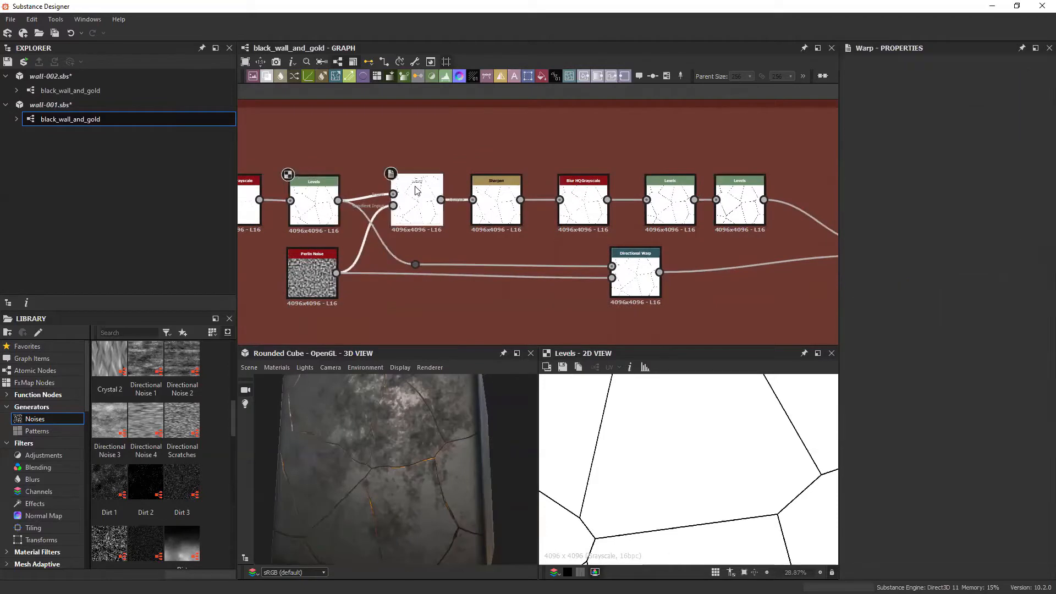
{"action": "scroll", "coordinate": [646, 448], "scroll_direction": "down", "scroll_amount": 2}
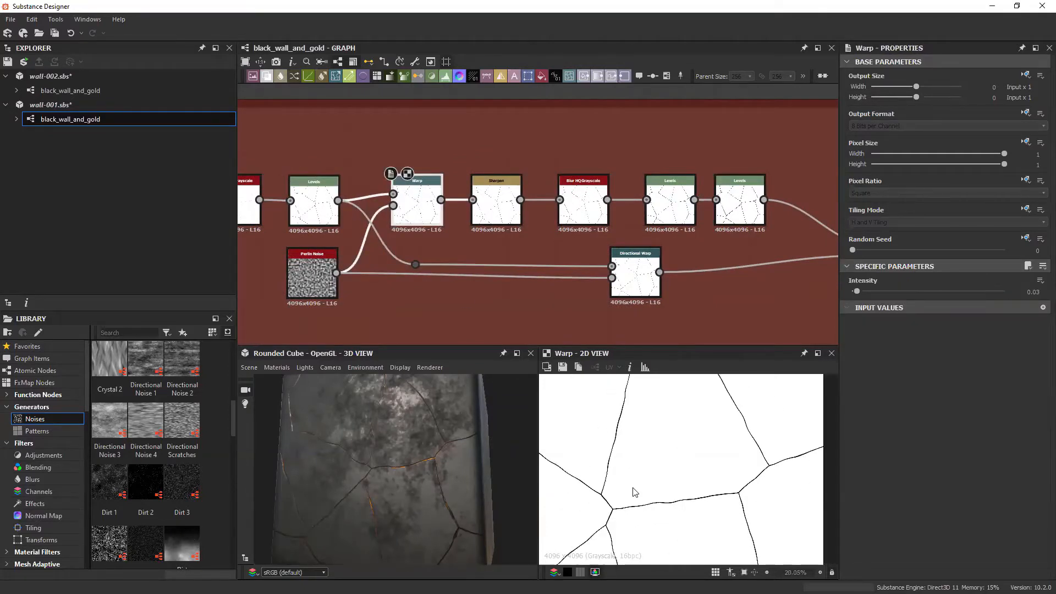
{"action": "scroll", "coordinate": [675, 494], "scroll_direction": "down", "scroll_amount": 1}
Step: Show the Sharpen node after the Warp and examine its crack lines up close in the 2D view
{"action": "middle_click_drag", "start_coordinate": [500, 203], "coordinate": [485, 197]}
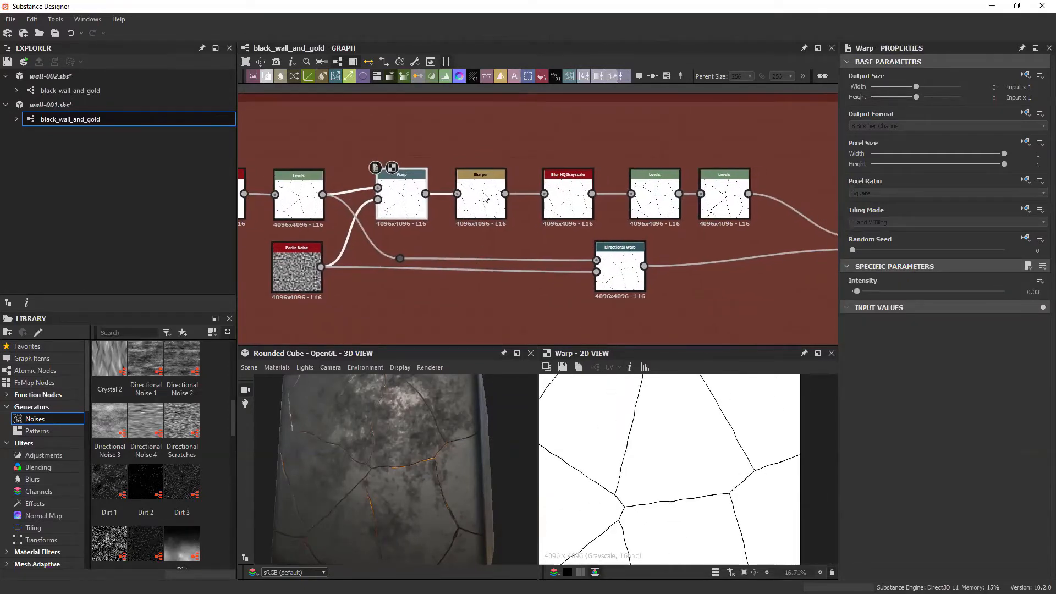
{"action": "left_click", "coordinate": [483, 197]}
{"action": "scroll", "coordinate": [621, 498], "scroll_direction": "up", "scroll_amount": 6}
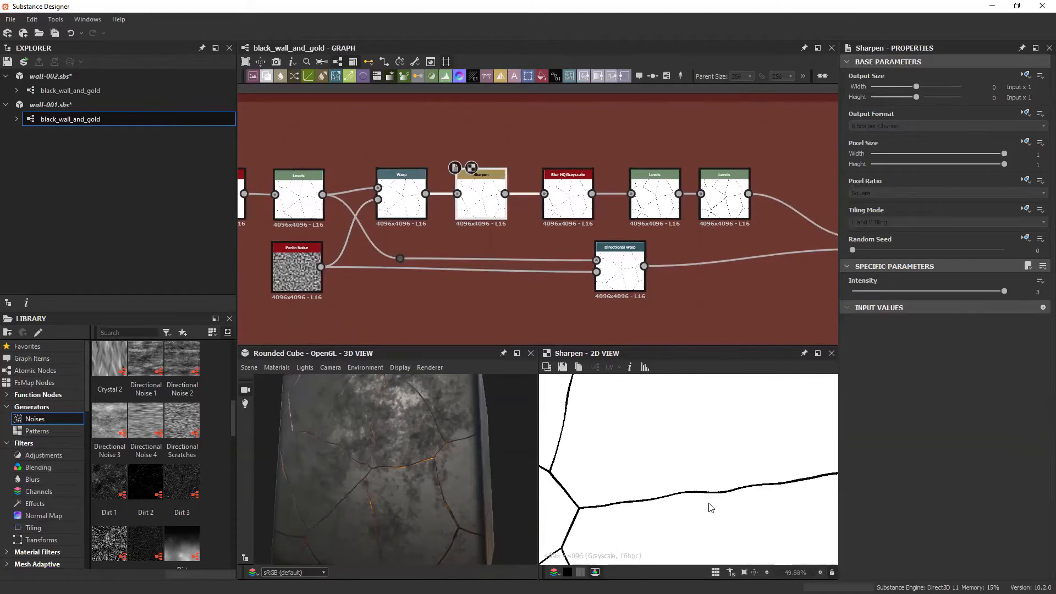
{"action": "scroll", "coordinate": [710, 507], "scroll_direction": "up", "scroll_amount": 1}
Step: Show the Blur HQ Grayscale node after Sharpen and examine its blurred crack lines in the 2D view
{"action": "middle_click_drag", "start_coordinate": [662, 288], "coordinate": [581, 278]}
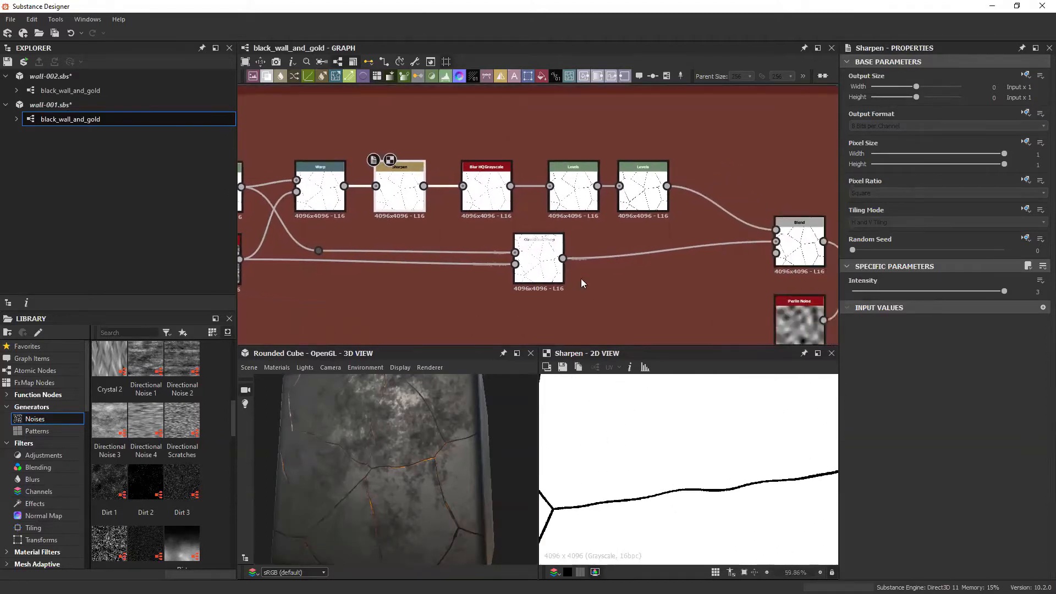
{"action": "left_click", "coordinate": [488, 184]}
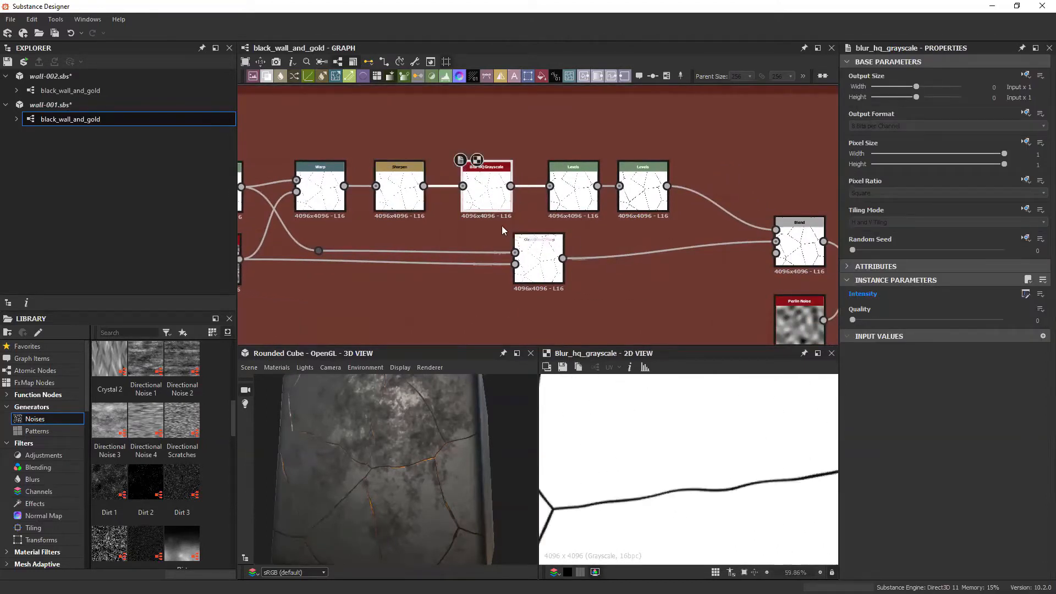
{"action": "middle_click_drag", "start_coordinate": [686, 474], "coordinate": [605, 463]}
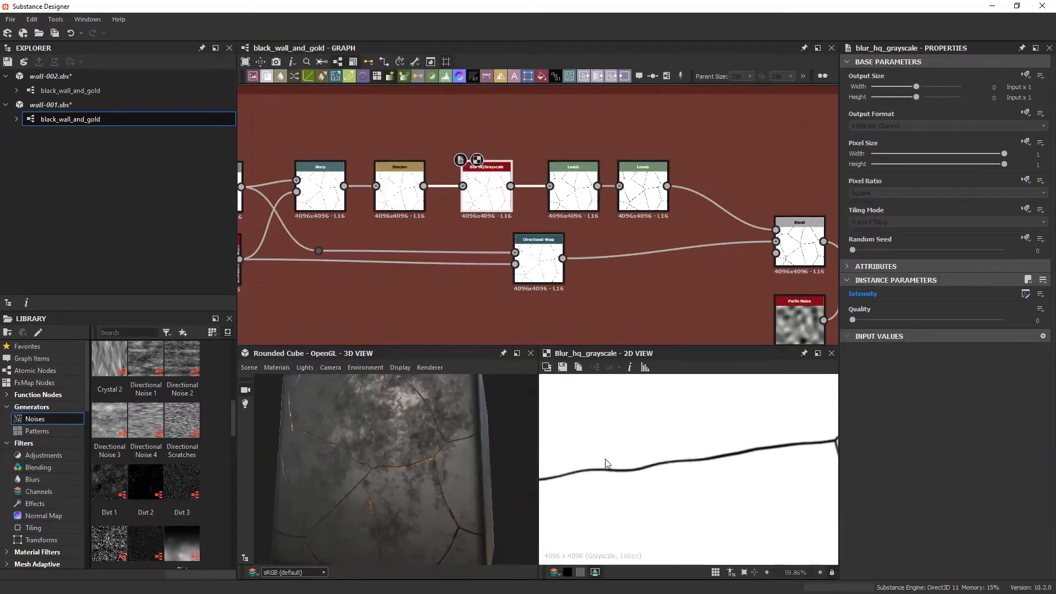
{"action": "scroll", "coordinate": [613, 466], "scroll_direction": "down", "scroll_amount": 2}
{"action": "scroll", "coordinate": [800, 434], "scroll_direction": "up", "scroll_amount": 2}
{"action": "scroll", "coordinate": [783, 428], "scroll_direction": "down", "scroll_amount": 1}
{"action": "scroll", "coordinate": [772, 484], "scroll_direction": "down", "scroll_amount": 1}
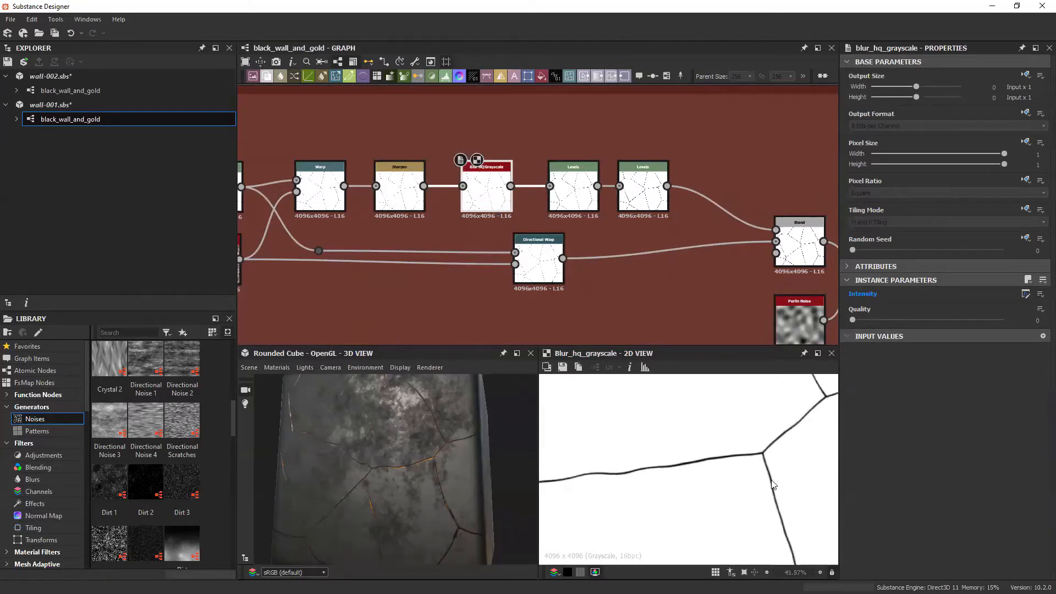
Step: Compare the results of the two consecutive Levels nodes that follow the second blur
{"action": "middle_click_drag", "start_coordinate": [660, 242], "coordinate": [546, 237]}
{"action": "left_click", "coordinate": [467, 182]}
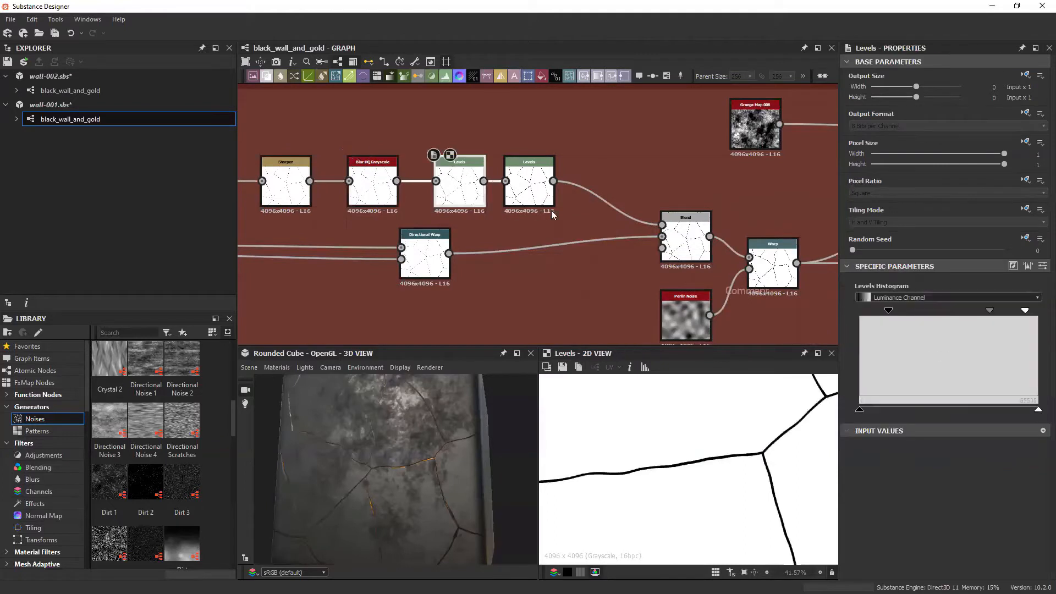
{"action": "left_click", "coordinate": [531, 185]}
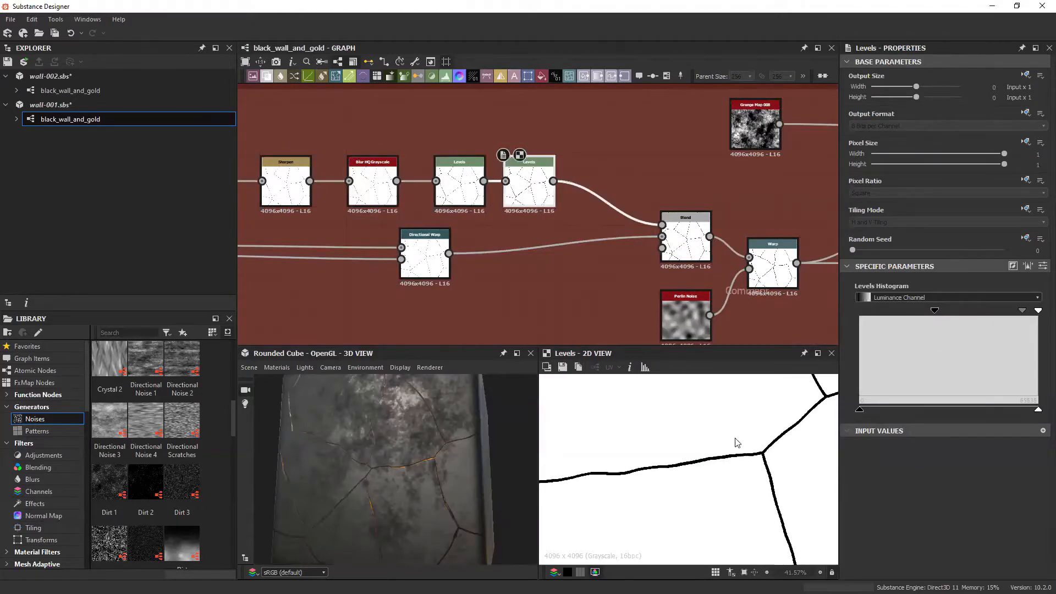
{"action": "scroll", "coordinate": [680, 420], "scroll_direction": "down", "scroll_amount": 3}
{"action": "middle_click_drag", "start_coordinate": [732, 432], "coordinate": [680, 443]}
{"action": "scroll", "coordinate": [651, 420], "scroll_direction": "down", "scroll_amount": 1}
Step: Show the parameters and 2D preview of the Directional Warp node in the lower branch of the Cracks group
{"action": "middle_click_drag", "start_coordinate": [653, 286], "coordinate": [787, 284]}
{"action": "scroll", "coordinate": [787, 284], "scroll_direction": "down", "scroll_amount": 2}
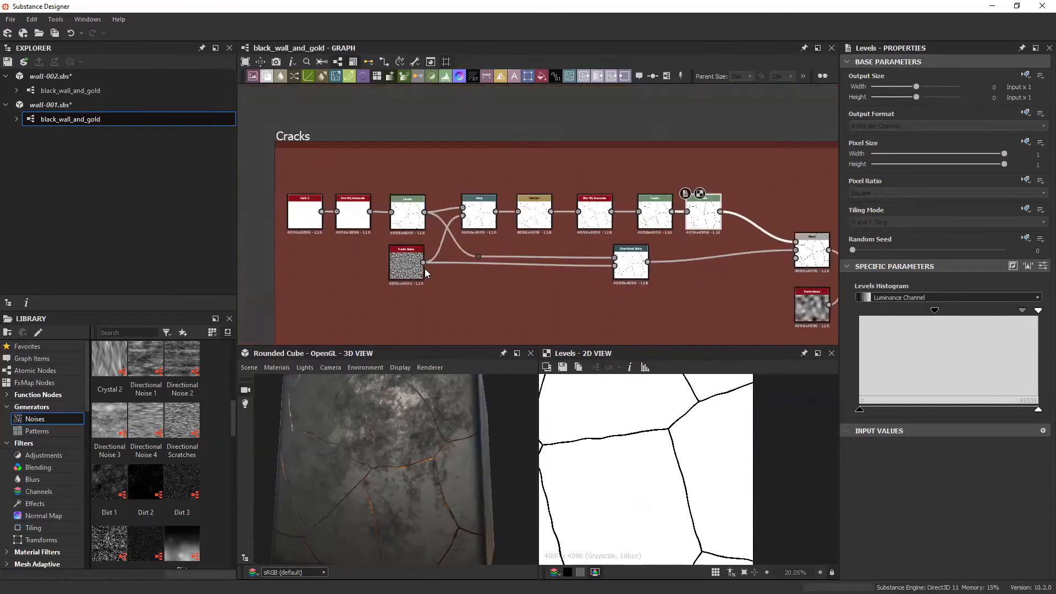
{"action": "middle_click_drag", "start_coordinate": [617, 310], "coordinate": [529, 304]}
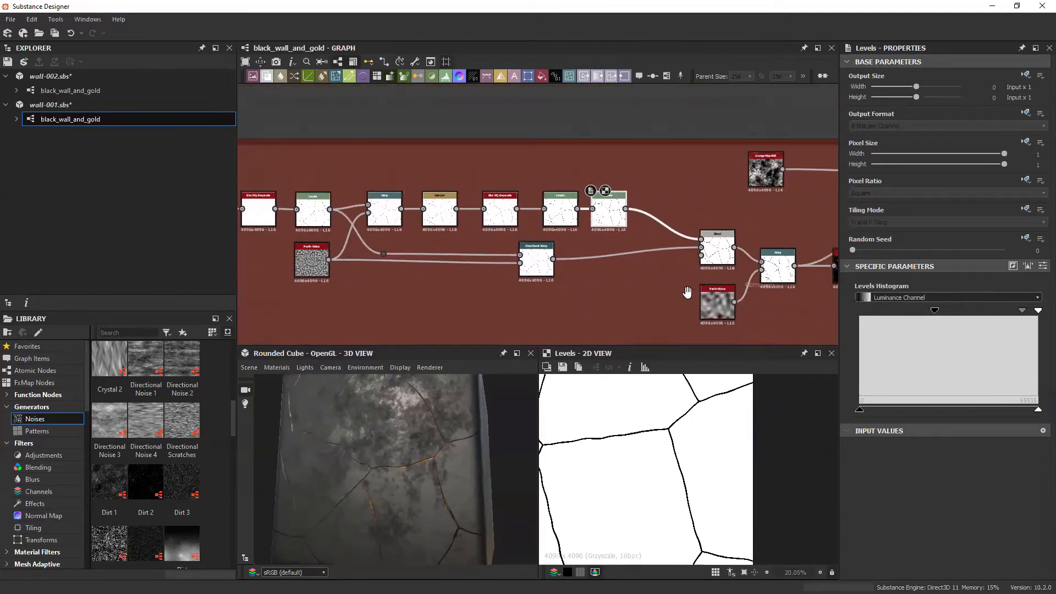
{"action": "middle_click_drag", "start_coordinate": [690, 295], "coordinate": [621, 273]}
{"action": "left_click", "coordinate": [454, 248]}
{"action": "middle_click_drag", "start_coordinate": [493, 287], "coordinate": [521, 290]}
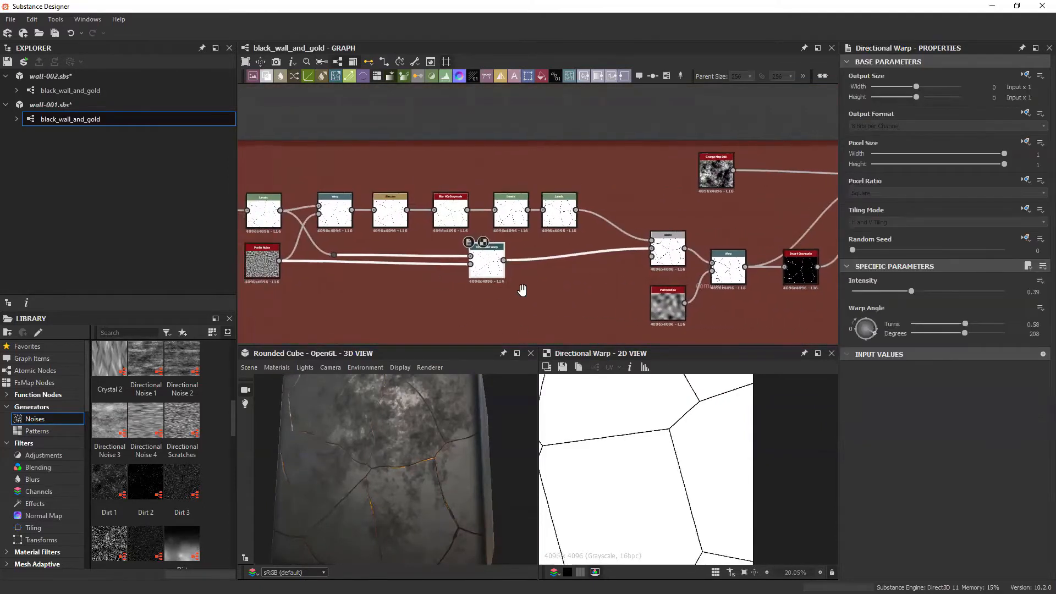
Step: Examine the Directional Warp pattern and trace its inputs back to the first Levels and Perlin Noise nodes
{"action": "scroll", "coordinate": [550, 254], "scroll_direction": "up", "scroll_amount": 4}
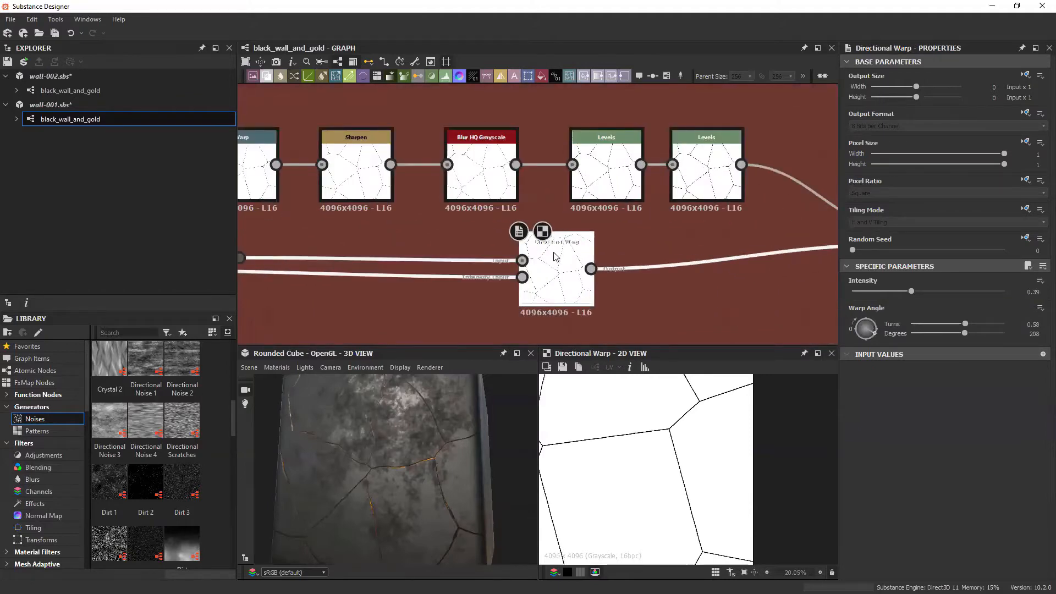
{"action": "scroll", "coordinate": [645, 433], "scroll_direction": "down", "scroll_amount": 2}
{"action": "middle_click_drag", "start_coordinate": [543, 273], "coordinate": [587, 273]}
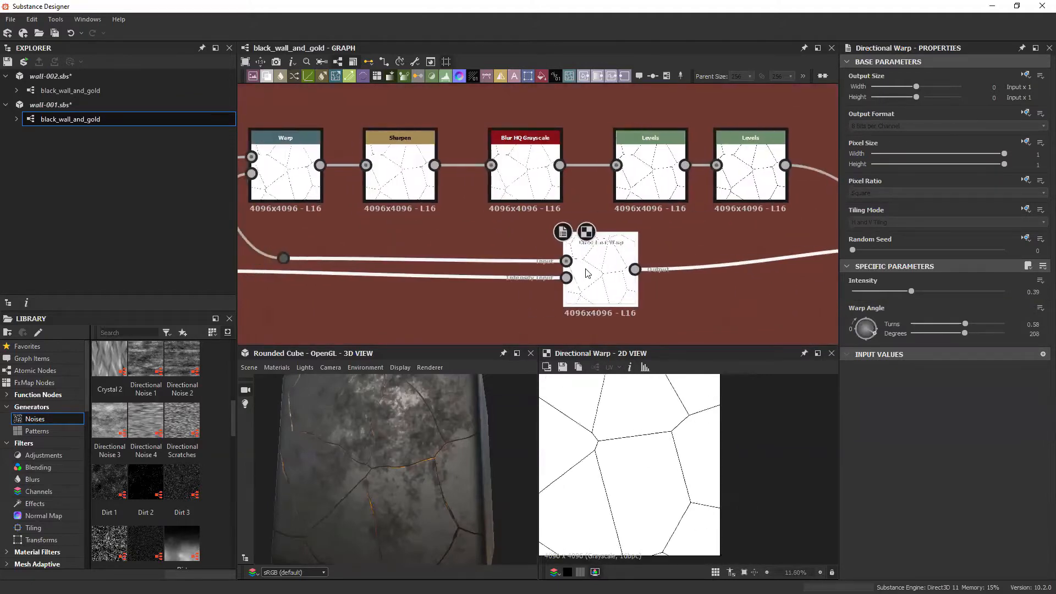
{"action": "middle_click_drag", "start_coordinate": [467, 251], "coordinate": [494, 255]}
{"action": "scroll", "coordinate": [494, 255], "scroll_direction": "down", "scroll_amount": 1}
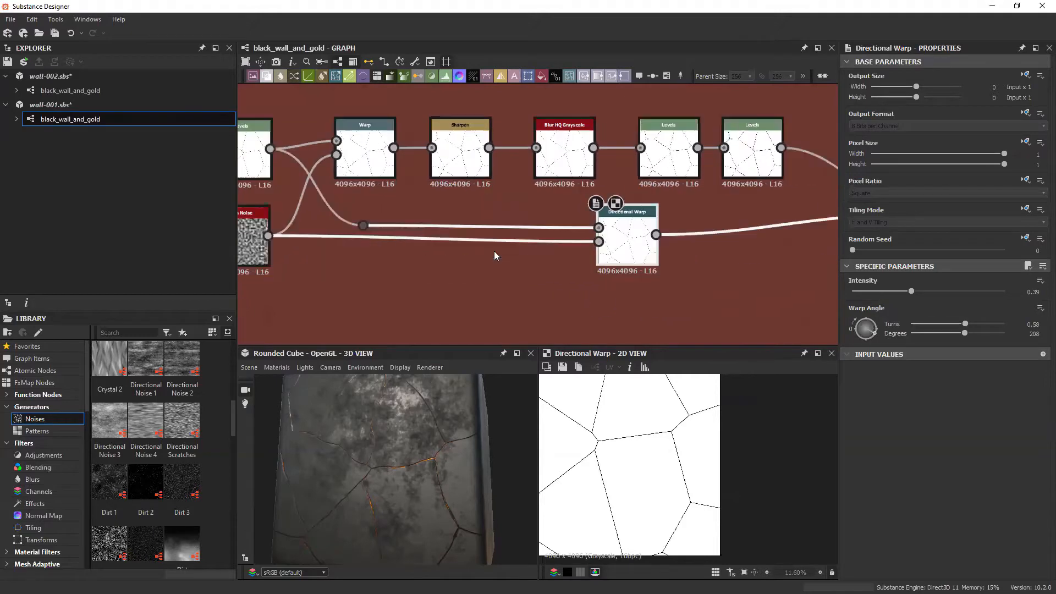
{"action": "middle_click_drag", "start_coordinate": [361, 255], "coordinate": [386, 258]}
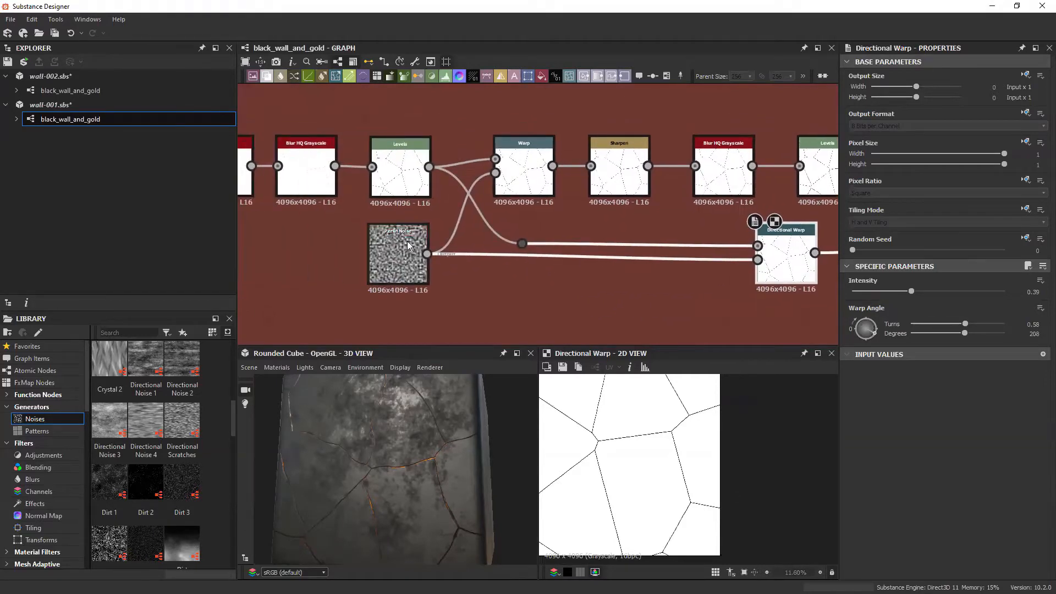
Step: Preview the Min (Darken) Blend that joins both crack branches, followed by the Warp driven by the second Perlin Noise
{"action": "middle_click_drag", "start_coordinate": [638, 264], "coordinate": [289, 251]}
{"action": "left_click", "coordinate": [591, 211]}
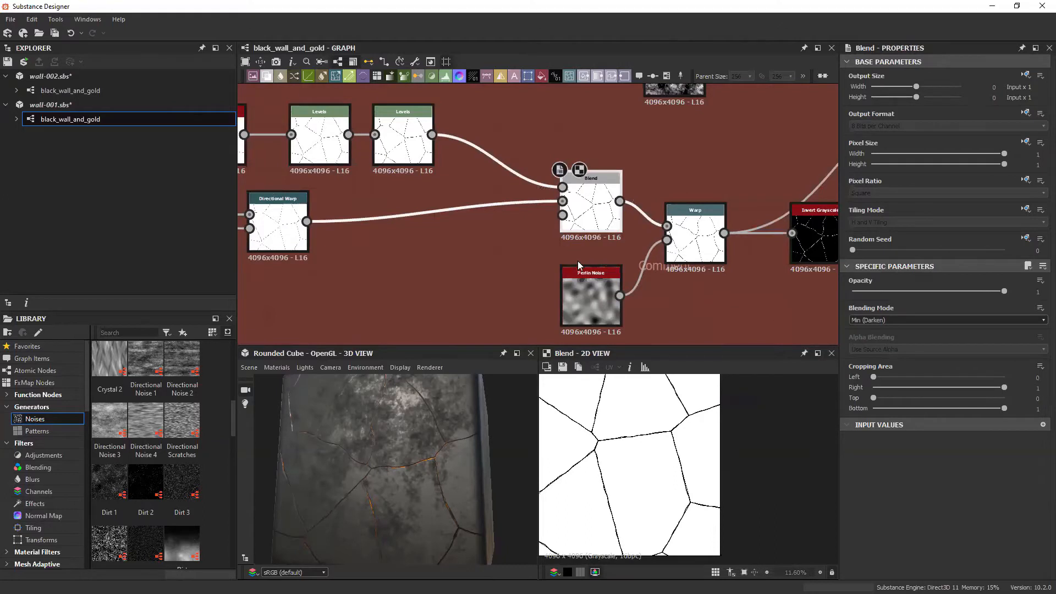
{"action": "middle_click_drag", "start_coordinate": [596, 236], "coordinate": [473, 235]}
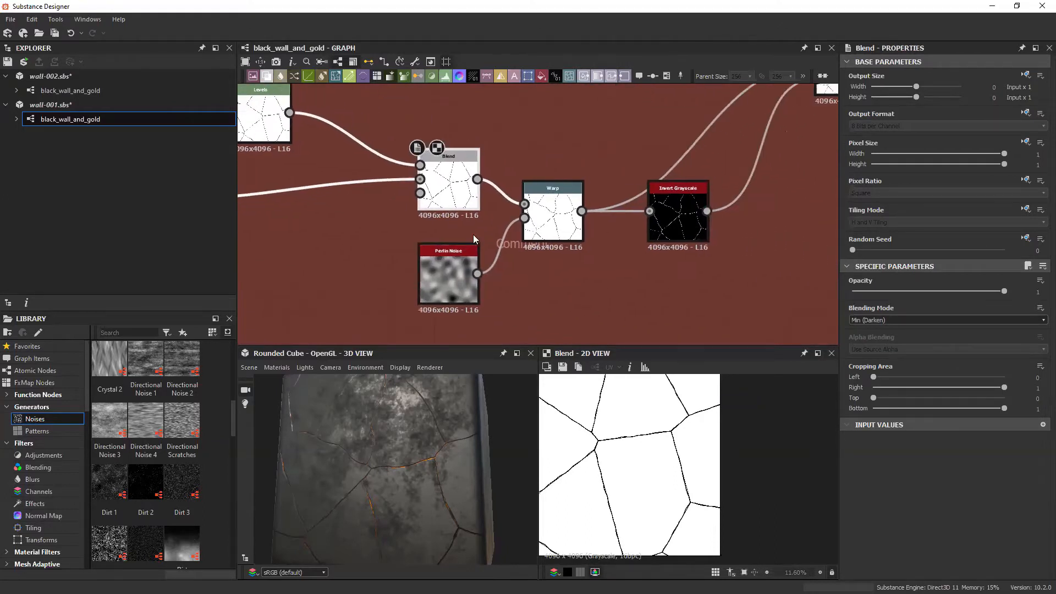
{"action": "left_click", "coordinate": [552, 204]}
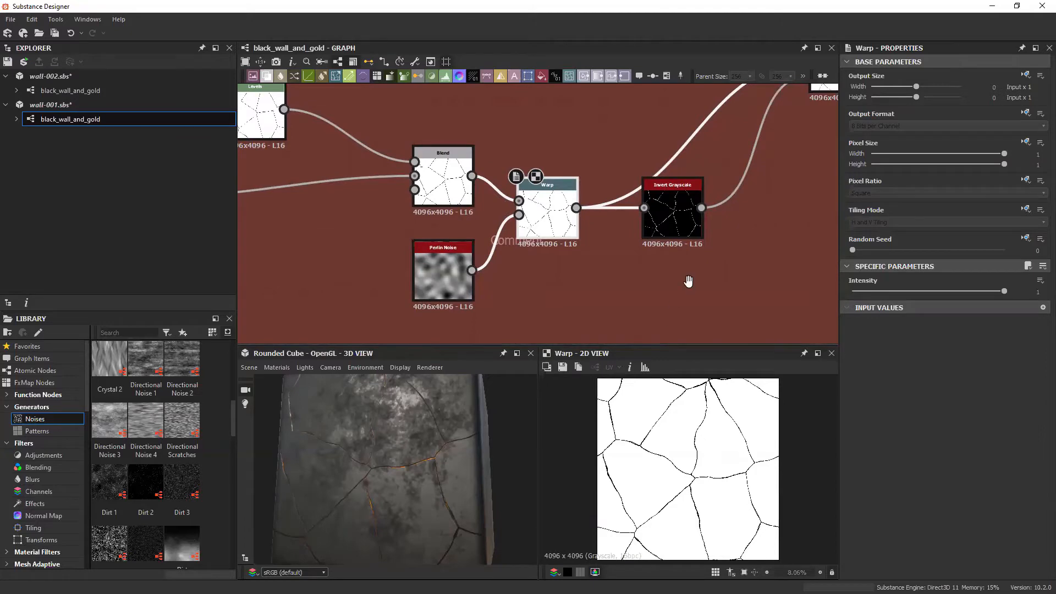
Step: Preview the Grunge Map 008 node that feeds the last Blend of the Cracks group
{"action": "middle_click_drag", "start_coordinate": [688, 278], "coordinate": [521, 292]}
{"action": "scroll", "coordinate": [521, 292], "scroll_direction": "down", "scroll_amount": 2}
{"action": "middle_click_drag", "start_coordinate": [590, 230], "coordinate": [512, 238]}
{"action": "double_click", "coordinate": [349, 149]}
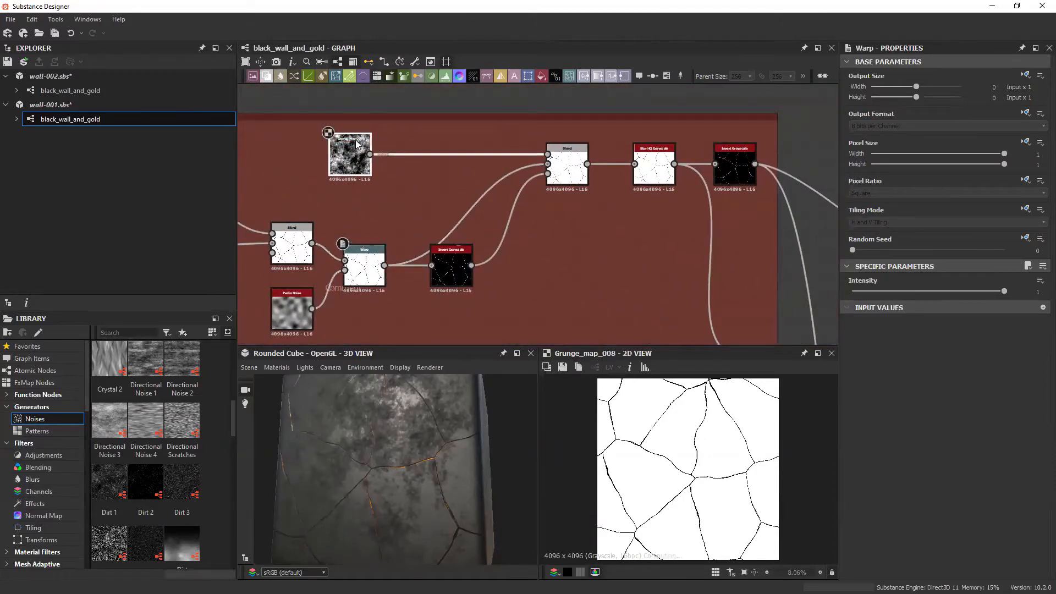
Step: Show the last Blend of the Cracks group and compare its crack lines with the gold cracks on the rounded cube
{"action": "double_click", "coordinate": [581, 157]}
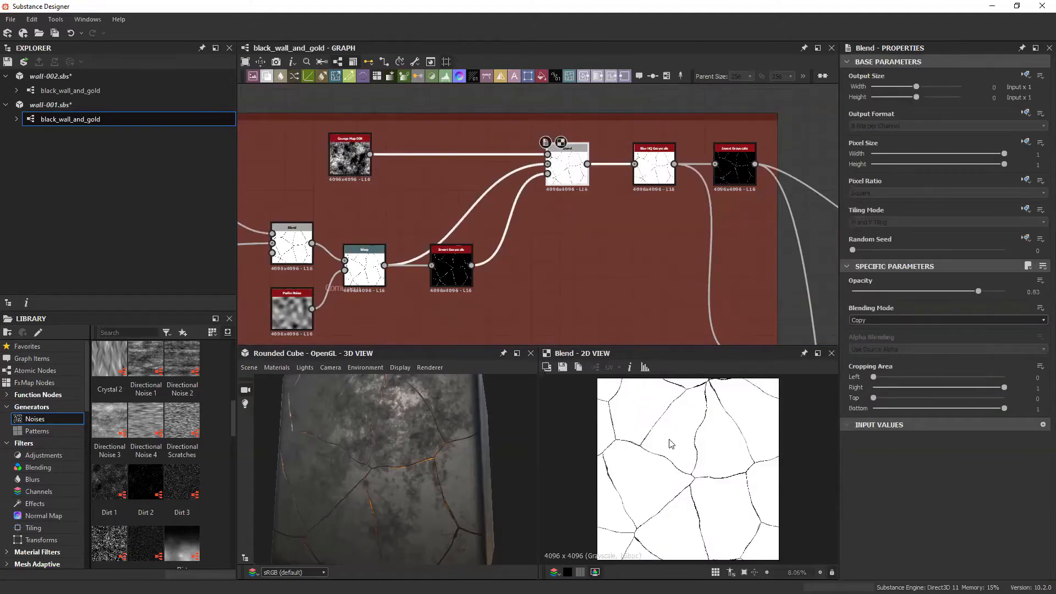
{"action": "scroll", "coordinate": [627, 447], "scroll_direction": "up", "scroll_amount": 3}
{"action": "scroll", "coordinate": [622, 447], "scroll_direction": "up", "scroll_amount": 2}
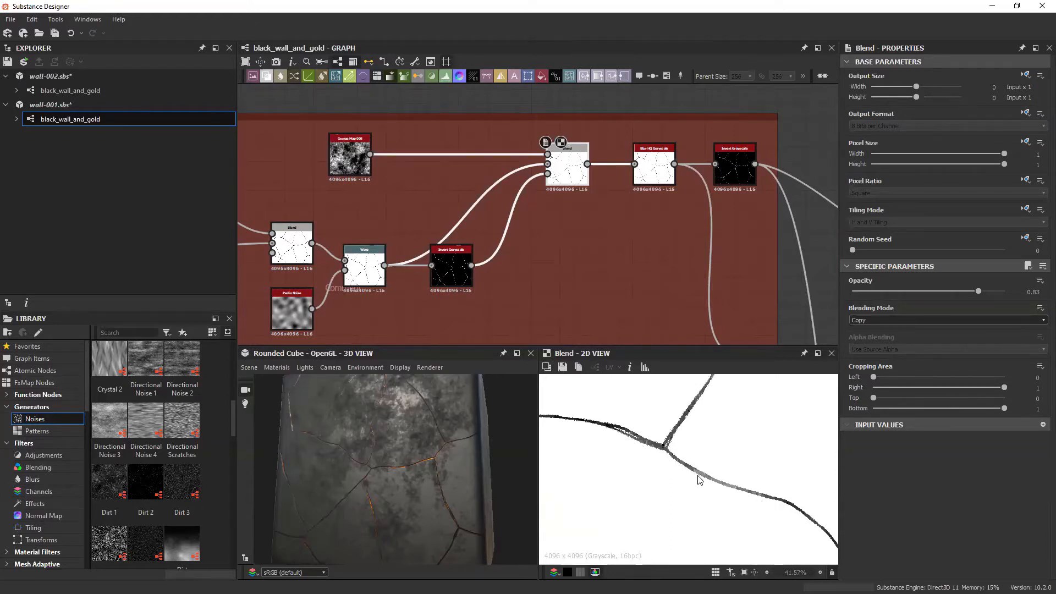
{"action": "scroll", "coordinate": [669, 447], "scroll_direction": "down", "scroll_amount": 1}
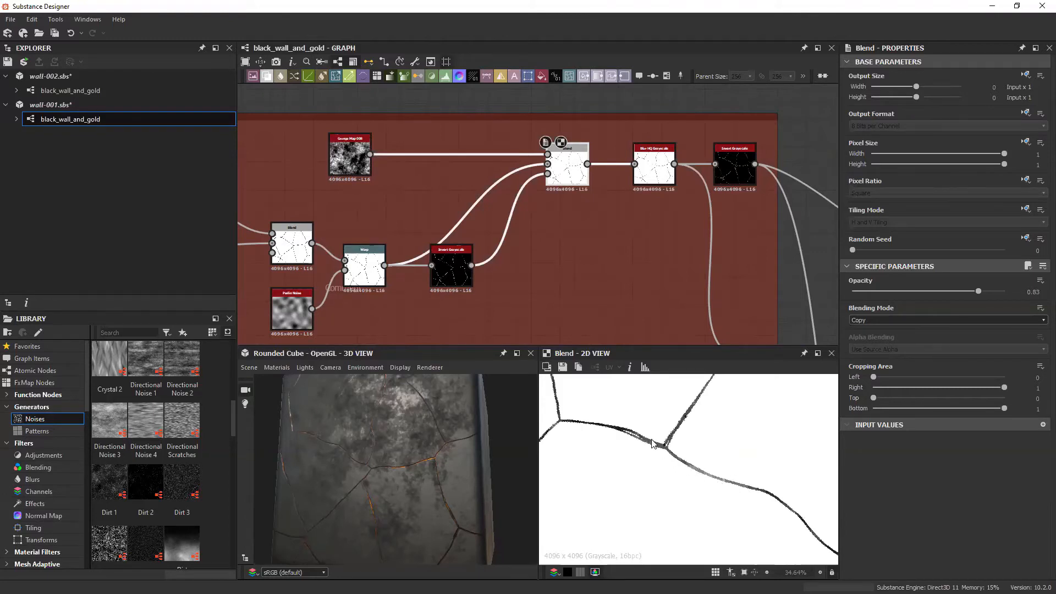
{"action": "scroll", "coordinate": [710, 473], "scroll_direction": "down", "scroll_amount": 1}
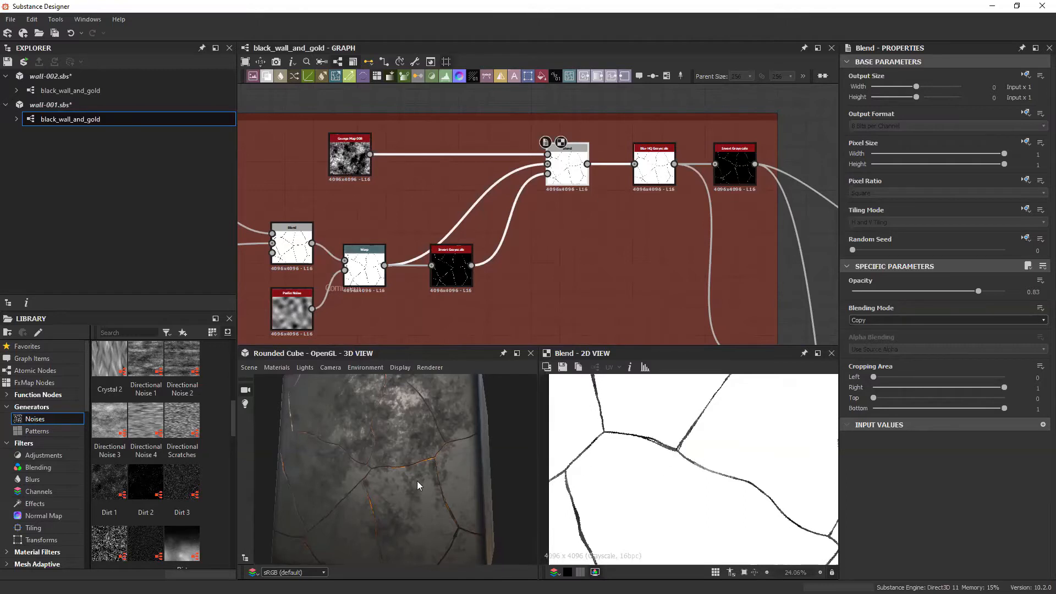
{"action": "left_click_drag", "start_coordinate": [417, 481], "coordinate": [339, 454]}
{"action": "left_click_drag", "start_coordinate": [328, 516], "coordinate": [385, 498]}
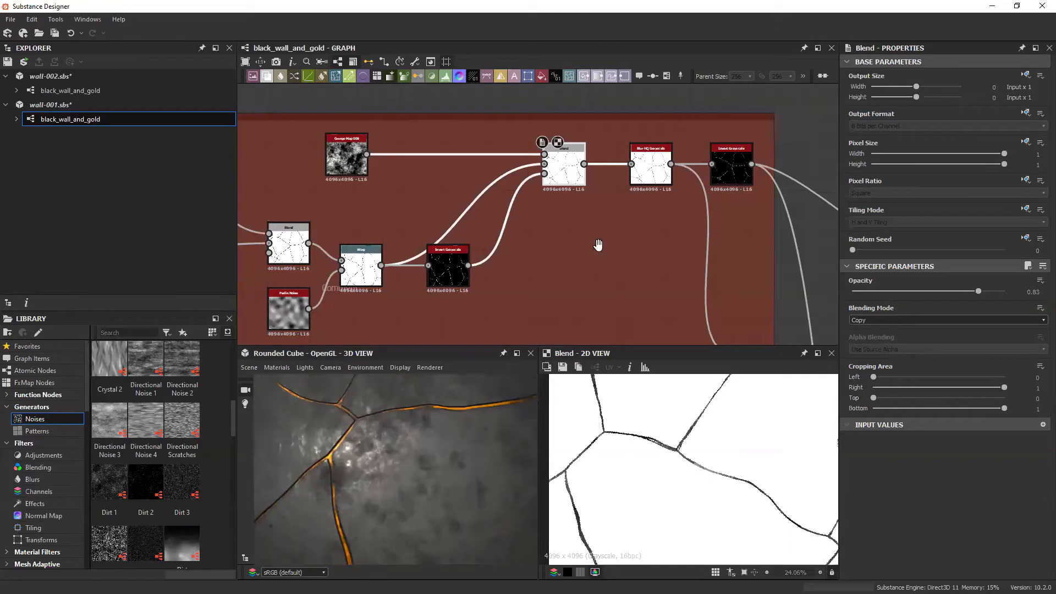
Step: Preview the Blur HQ Grayscale and Invert Grayscale nodes that finish the Cracks group
{"action": "scroll", "coordinate": [565, 231], "scroll_direction": "down", "scroll_amount": 3}
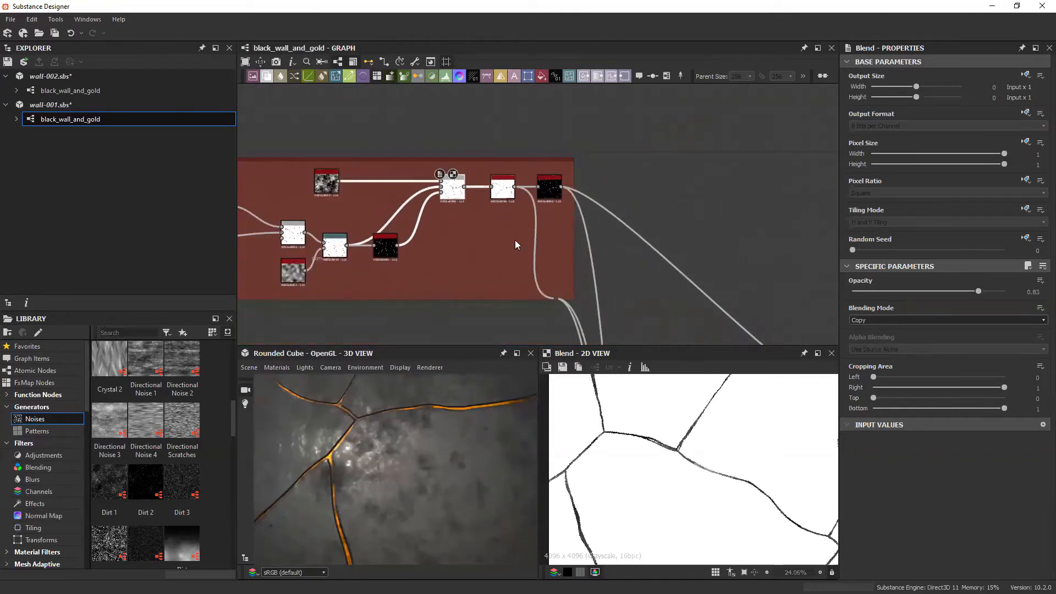
{"action": "middle_click_drag", "start_coordinate": [515, 240], "coordinate": [525, 222]}
{"action": "scroll", "coordinate": [542, 172], "scroll_direction": "down", "scroll_amount": 1}
{"action": "middle_click_drag", "start_coordinate": [527, 183], "coordinate": [510, 168]}
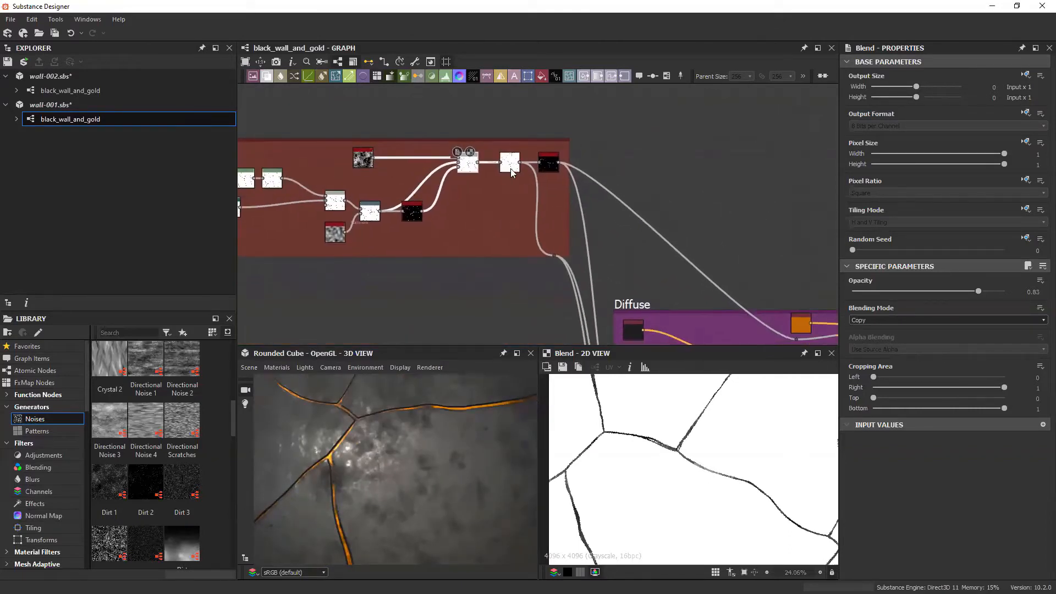
{"action": "left_click", "coordinate": [510, 166]}
{"action": "double_click", "coordinate": [548, 165]}
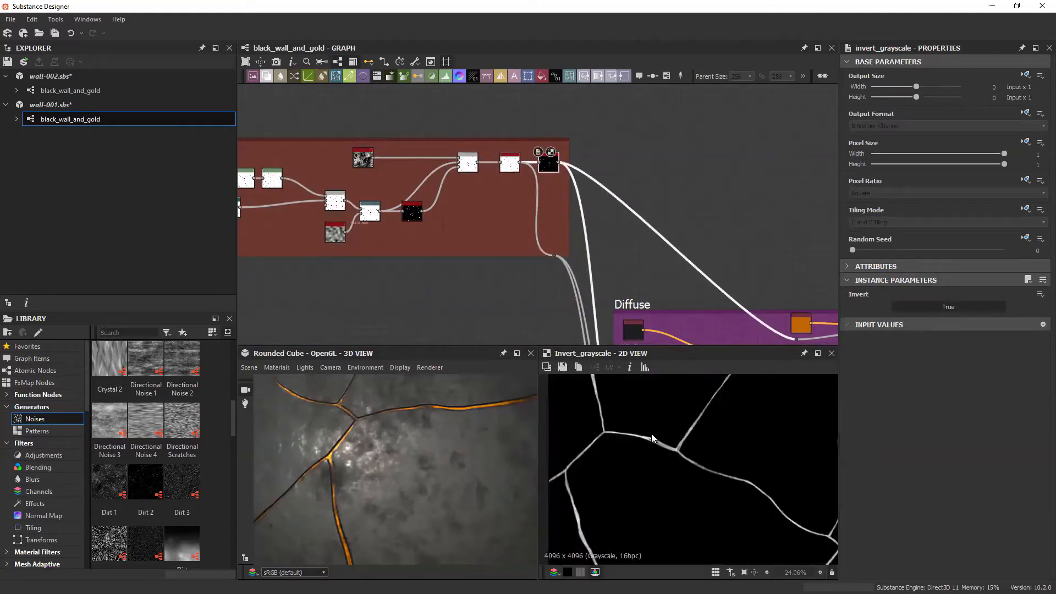
{"action": "double_click", "coordinate": [511, 165]}
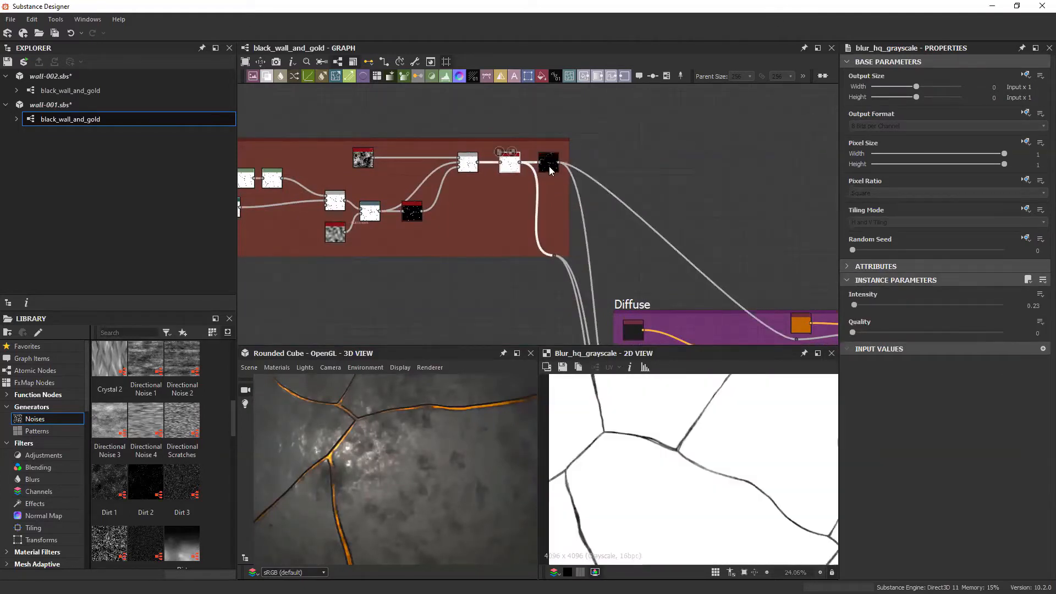
{"action": "double_click", "coordinate": [549, 165]}
Step: Move the Diffuse group slightly further from the Cracks group in the graph
{"action": "middle_click_drag", "start_coordinate": [658, 285], "coordinate": [633, 275]}
{"action": "scroll", "coordinate": [559, 221], "scroll_direction": "down", "scroll_amount": 2}
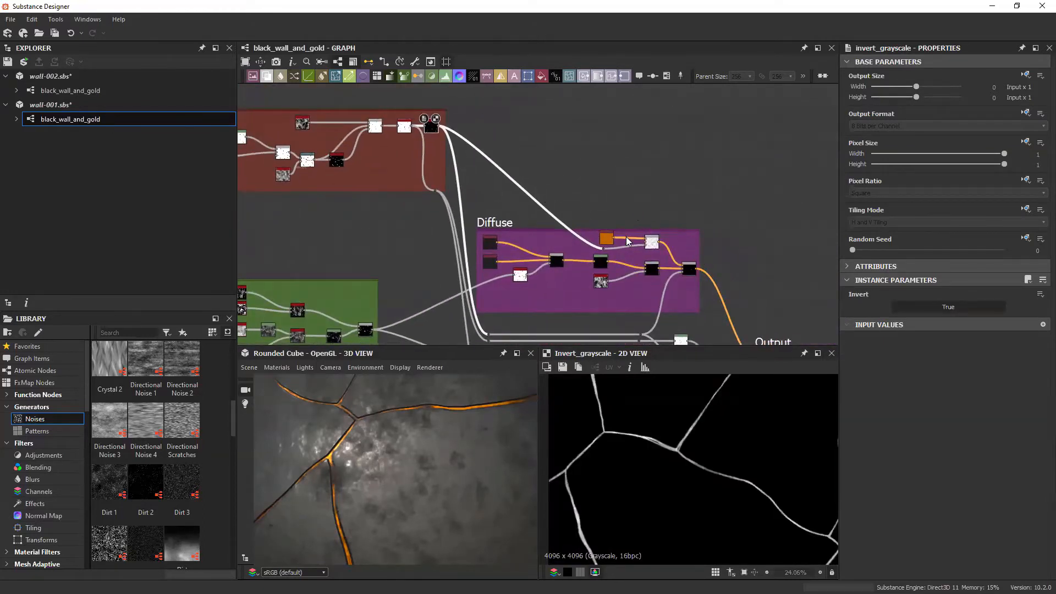
{"action": "left_click_drag", "start_coordinate": [495, 223], "coordinate": [519, 220]}
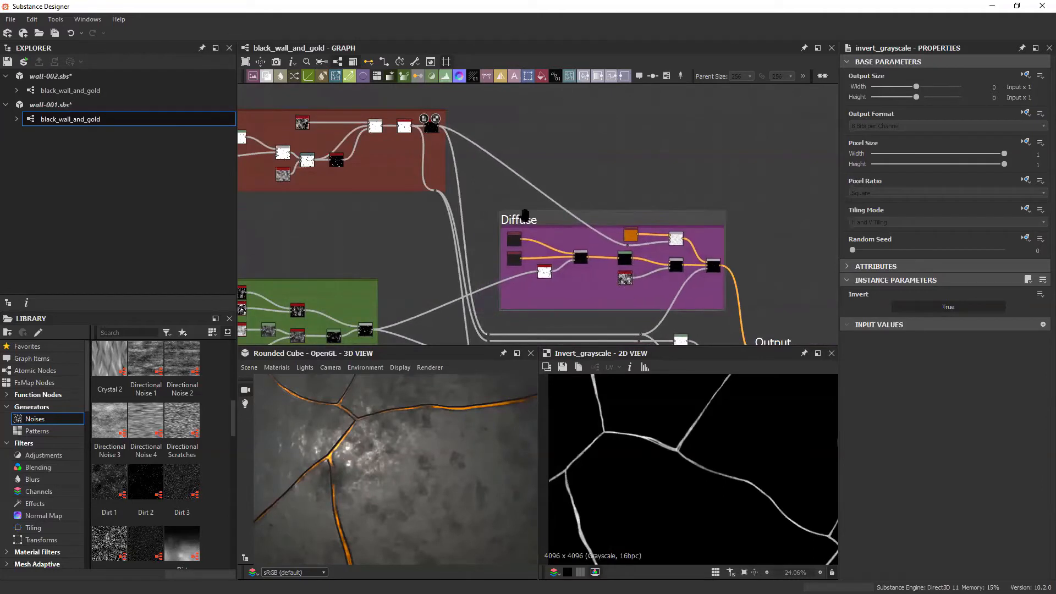
{"action": "middle_click_drag", "start_coordinate": [600, 270], "coordinate": [578, 259]}
{"action": "scroll", "coordinate": [709, 233], "scroll_direction": "up", "scroll_amount": 2}
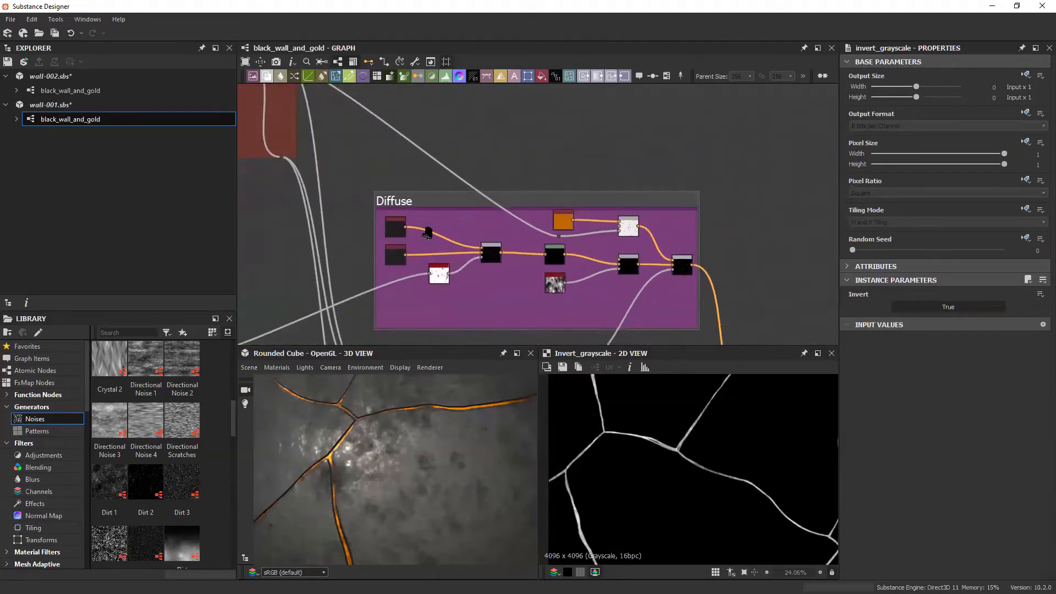
Step: Preview the two dark Uniform Color nodes of the Diffuse group and the Subtract Blend that combines them
{"action": "middle_click_drag", "start_coordinate": [390, 235], "coordinate": [404, 208]}
{"action": "left_click", "coordinate": [406, 208]}
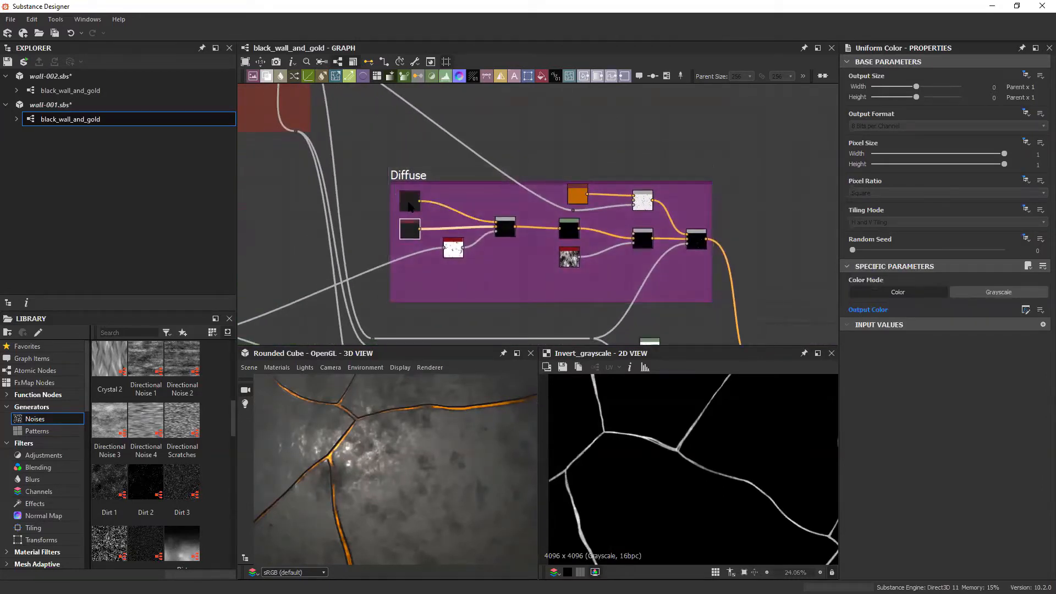
{"action": "scroll", "coordinate": [415, 196], "scroll_direction": "up", "scroll_amount": 3}
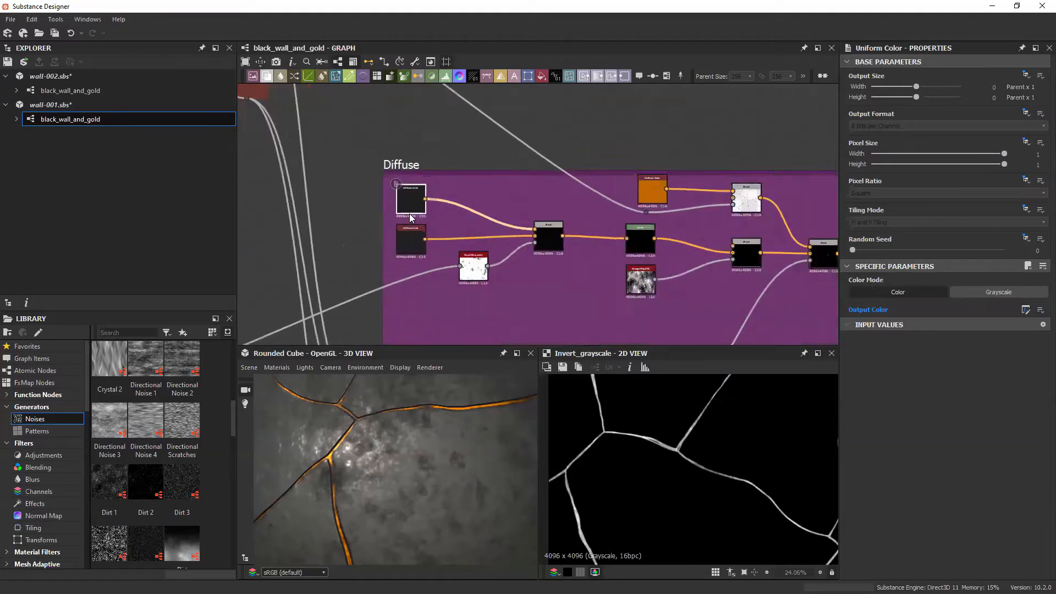
{"action": "double_click", "coordinate": [415, 197]}
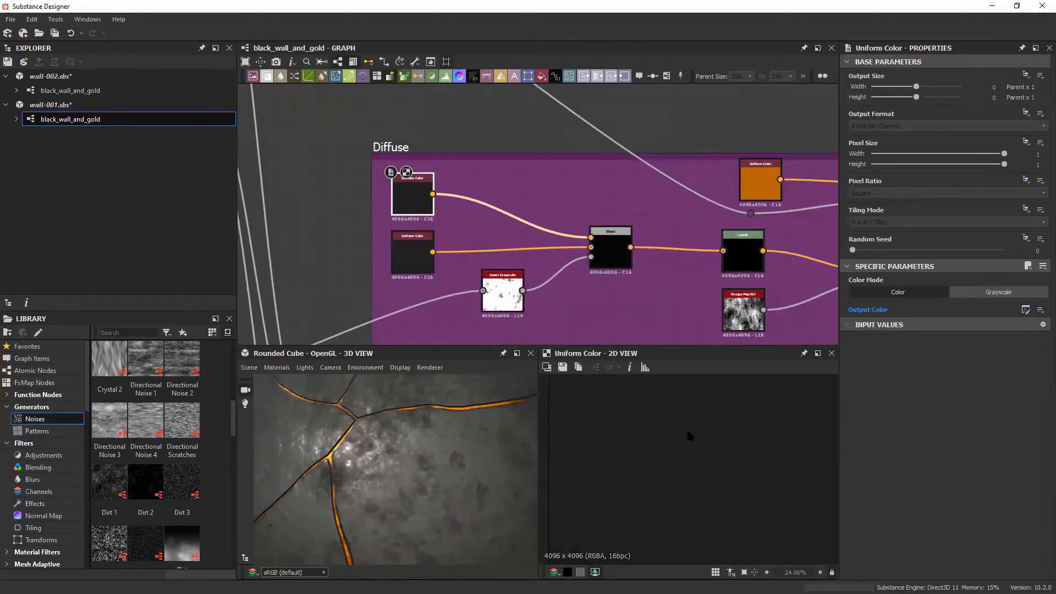
{"action": "scroll", "coordinate": [688, 431], "scroll_direction": "down", "scroll_amount": 4}
{"action": "double_click", "coordinate": [409, 248]}
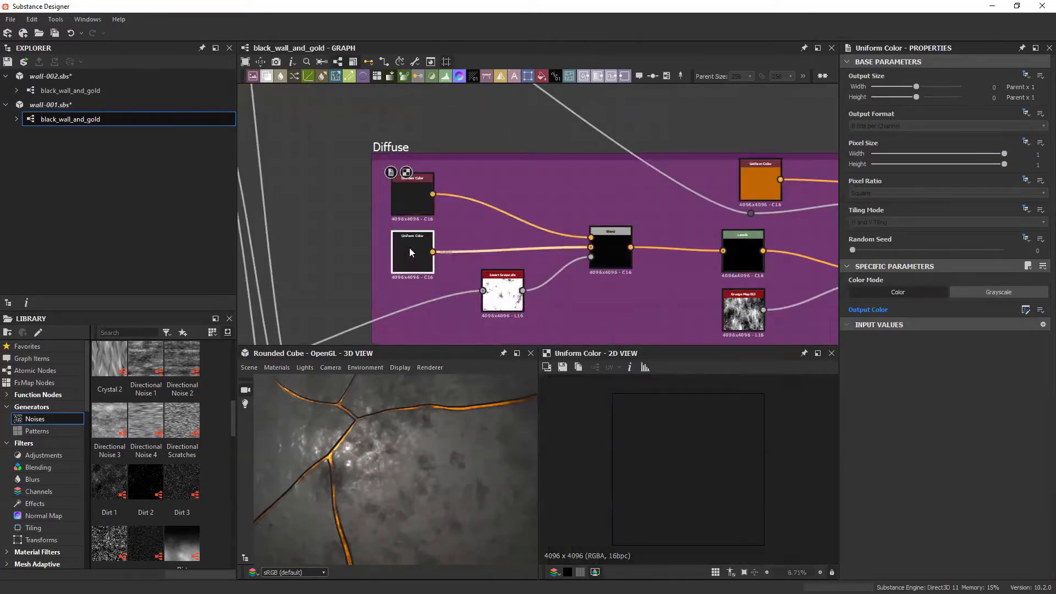
{"action": "scroll", "coordinate": [691, 455], "scroll_direction": "down", "scroll_amount": 1}
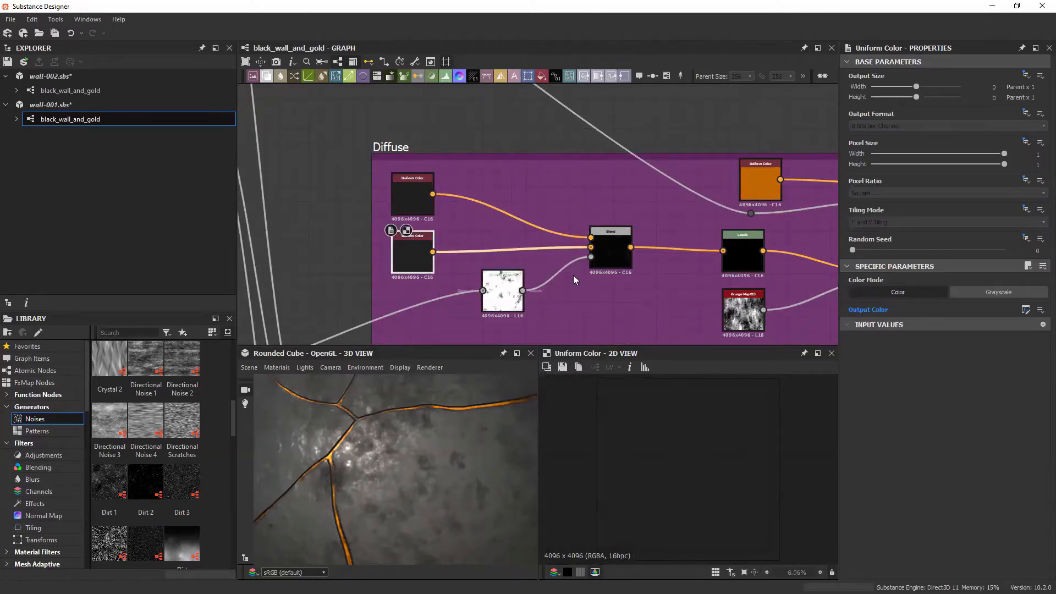
{"action": "middle_click_drag", "start_coordinate": [573, 275], "coordinate": [489, 246]}
{"action": "double_click", "coordinate": [535, 219]}
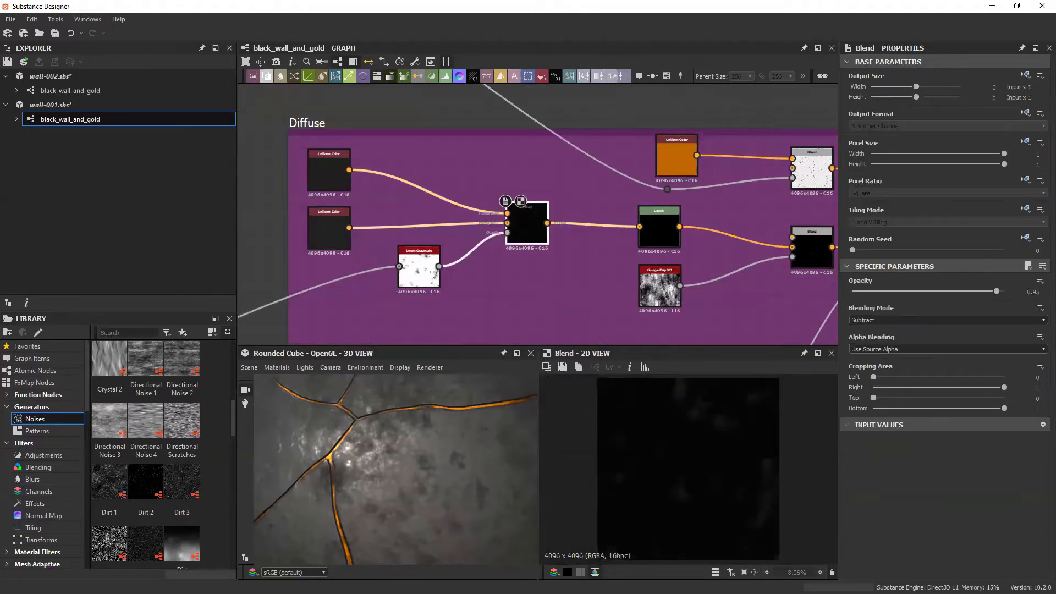
Step: Trace the Subtract Blend's mask back to the Main group and preview its Invert Grayscale node
{"action": "middle_click_drag", "start_coordinate": [516, 280], "coordinate": [575, 251]}
{"action": "scroll", "coordinate": [574, 252], "scroll_direction": "down", "scroll_amount": 2}
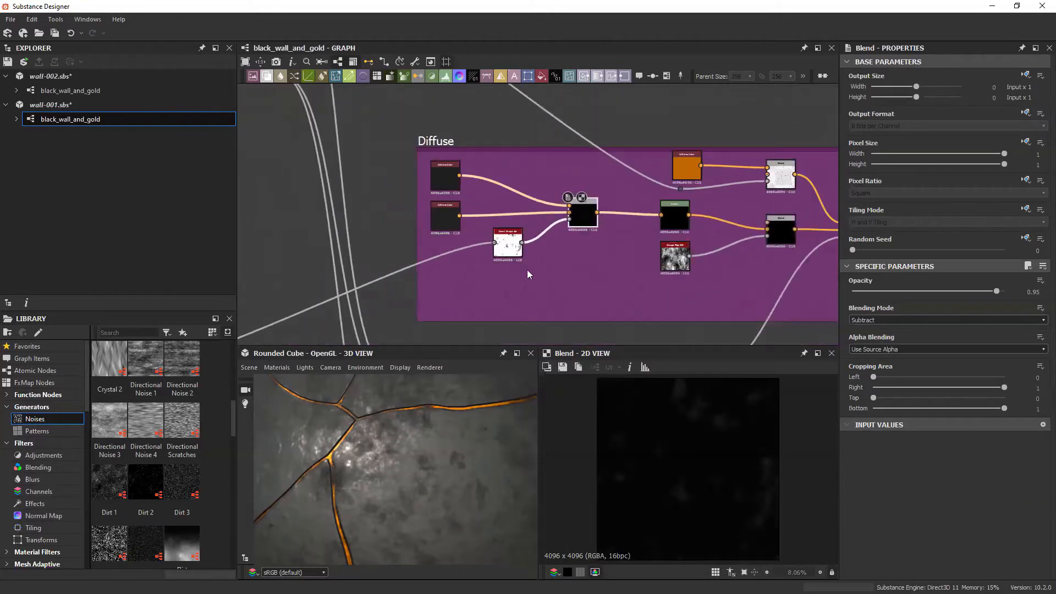
{"action": "middle_click_drag", "start_coordinate": [387, 279], "coordinate": [527, 243]}
{"action": "scroll", "coordinate": [526, 243], "scroll_direction": "down", "scroll_amount": 1}
{"action": "middle_click_drag", "start_coordinate": [315, 304], "coordinate": [512, 271]}
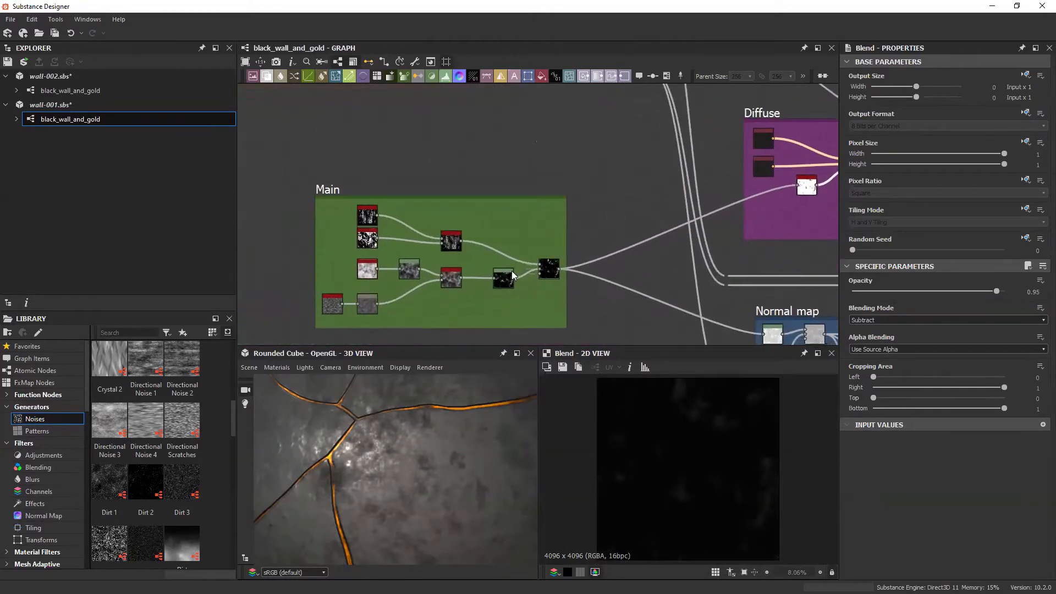
{"action": "middle_click_drag", "start_coordinate": [661, 207], "coordinate": [493, 221]}
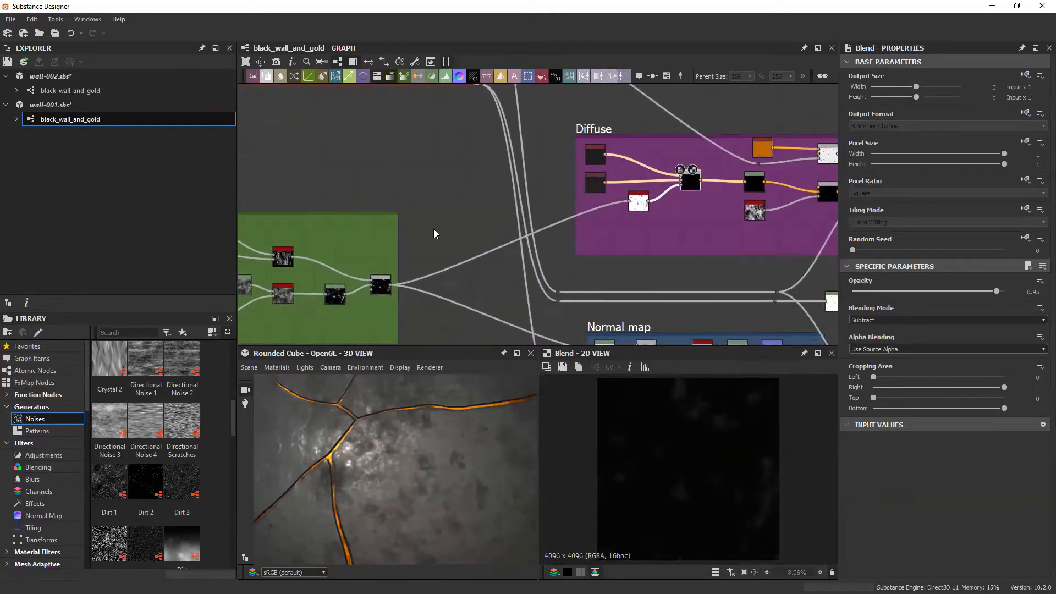
{"action": "middle_click_drag", "start_coordinate": [604, 200], "coordinate": [507, 222]}
{"action": "scroll", "coordinate": [596, 201], "scroll_direction": "up", "scroll_amount": 3}
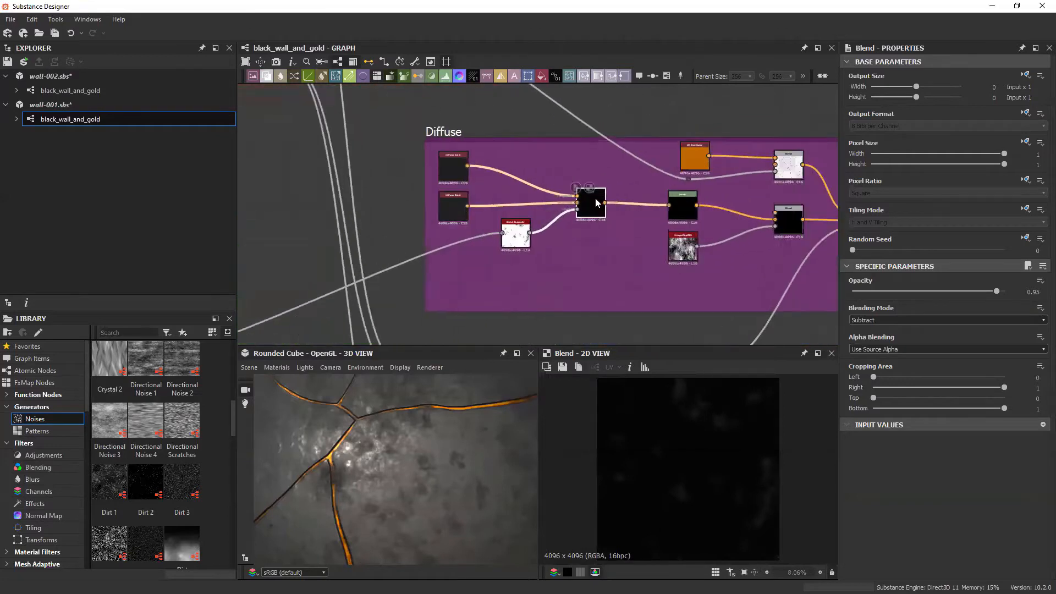
{"action": "double_click", "coordinate": [492, 229]}
{"action": "double_click", "coordinate": [595, 196]}
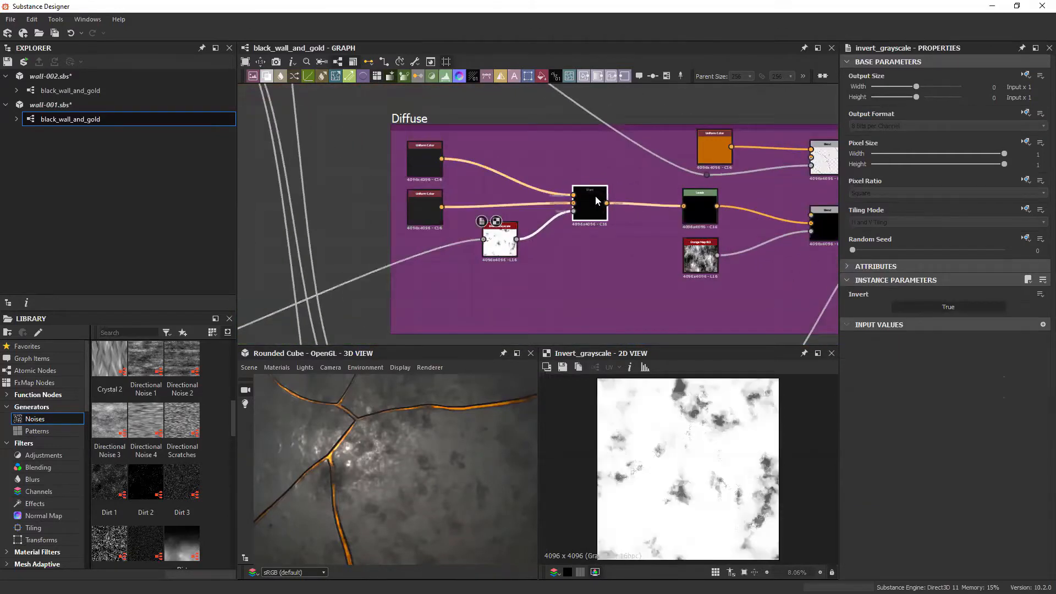
Step: Preview the orange Uniform Color node and compare it with the gold cracks on the rounded cube
{"action": "middle_click_drag", "start_coordinate": [603, 255], "coordinate": [467, 256]}
{"action": "scroll", "coordinate": [643, 237], "scroll_direction": "down", "scroll_amount": 1}
{"action": "middle_click_drag", "start_coordinate": [629, 237], "coordinate": [528, 274]}
{"action": "double_click", "coordinate": [479, 189]}
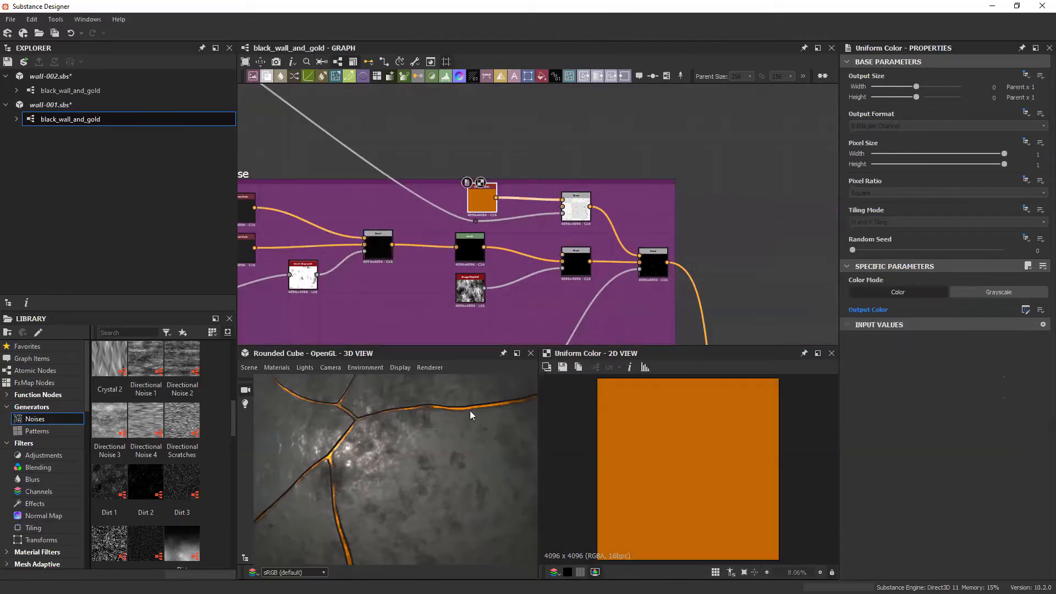
{"action": "scroll", "coordinate": [519, 260], "scroll_direction": "down", "scroll_amount": 1}
{"action": "middle_click_drag", "start_coordinate": [519, 242], "coordinate": [617, 229]}
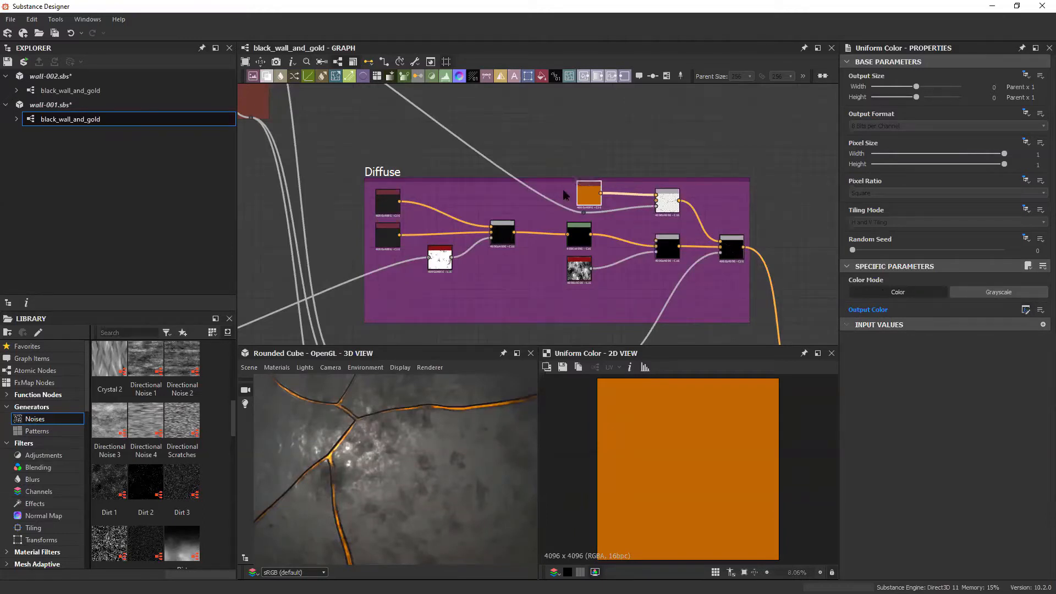
{"action": "middle_click_drag", "start_coordinate": [701, 194], "coordinate": [722, 204]}
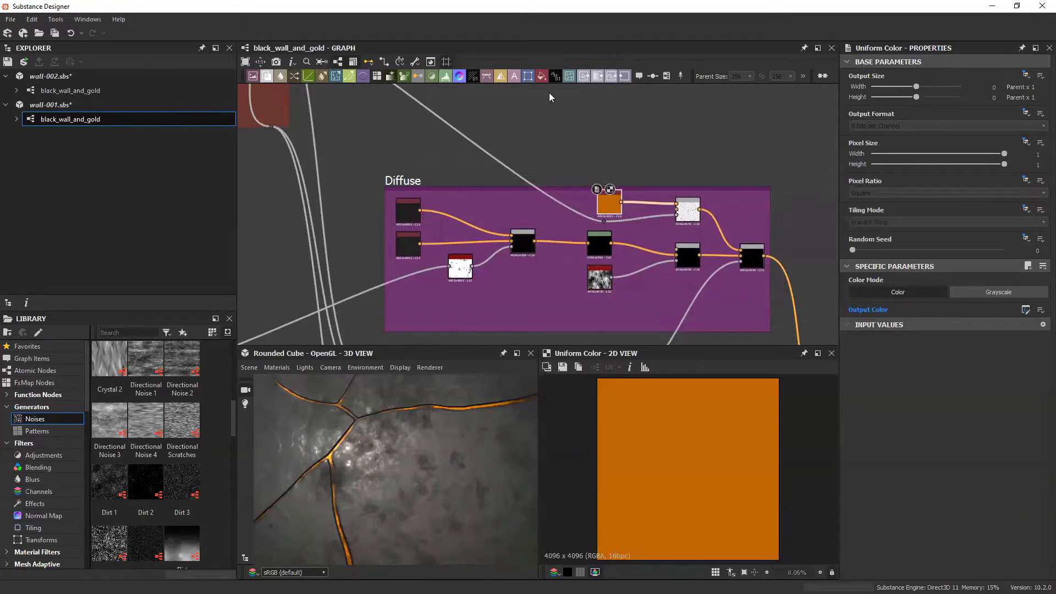
Step: Add a Uniform Color node above the Diffuse group and set its output color to green, R 91, G 149, B 0
{"action": "left_click", "coordinate": [541, 76]}
{"action": "left_click_drag", "start_coordinate": [537, 213], "coordinate": [596, 163]}
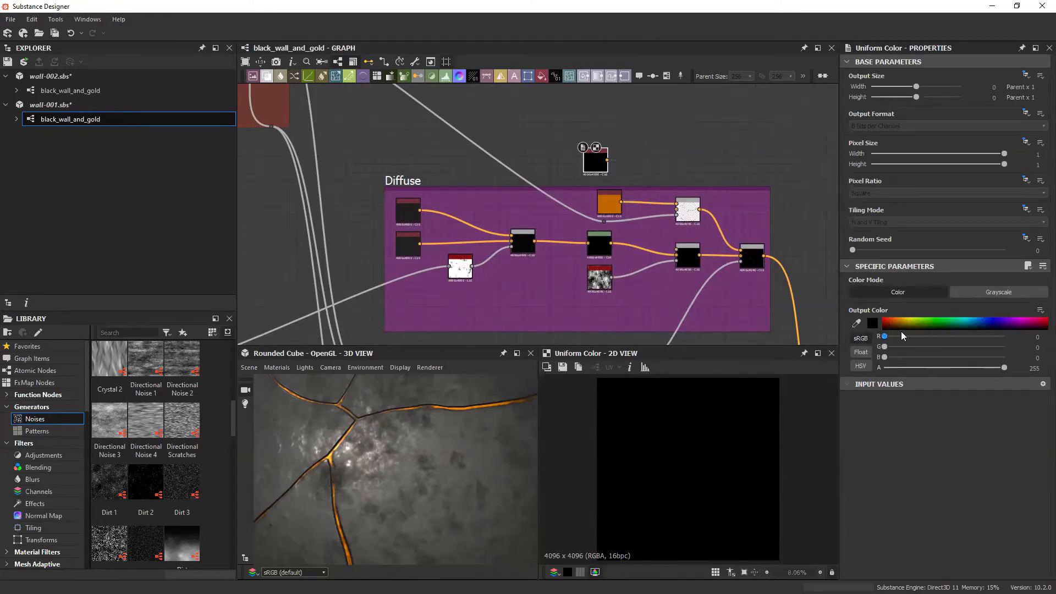
{"action": "left_click_drag", "start_coordinate": [895, 323], "coordinate": [920, 323]}
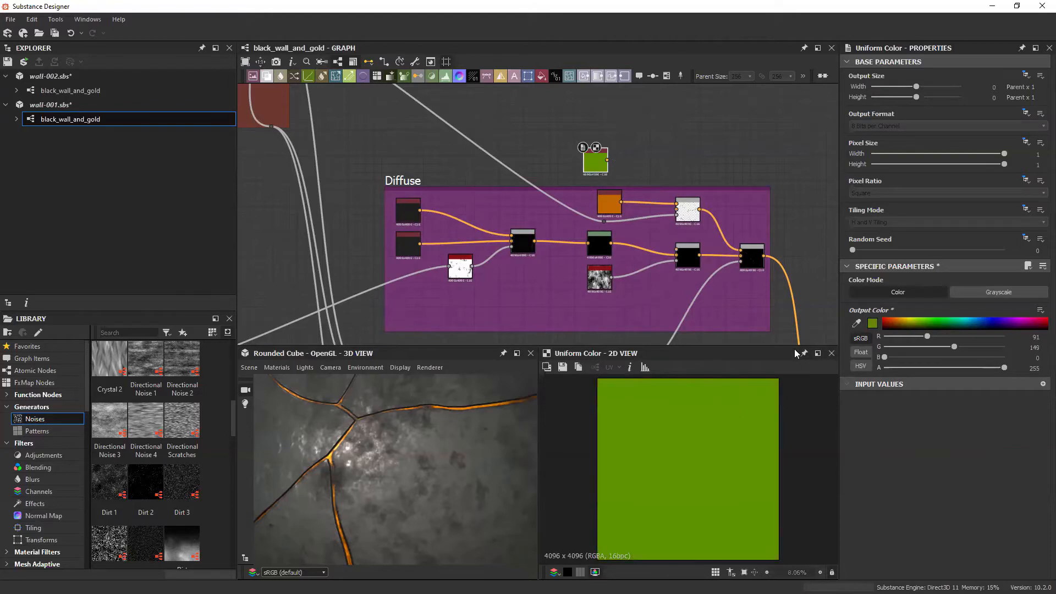
{"action": "left_click_drag", "start_coordinate": [597, 164], "coordinate": [542, 143]}
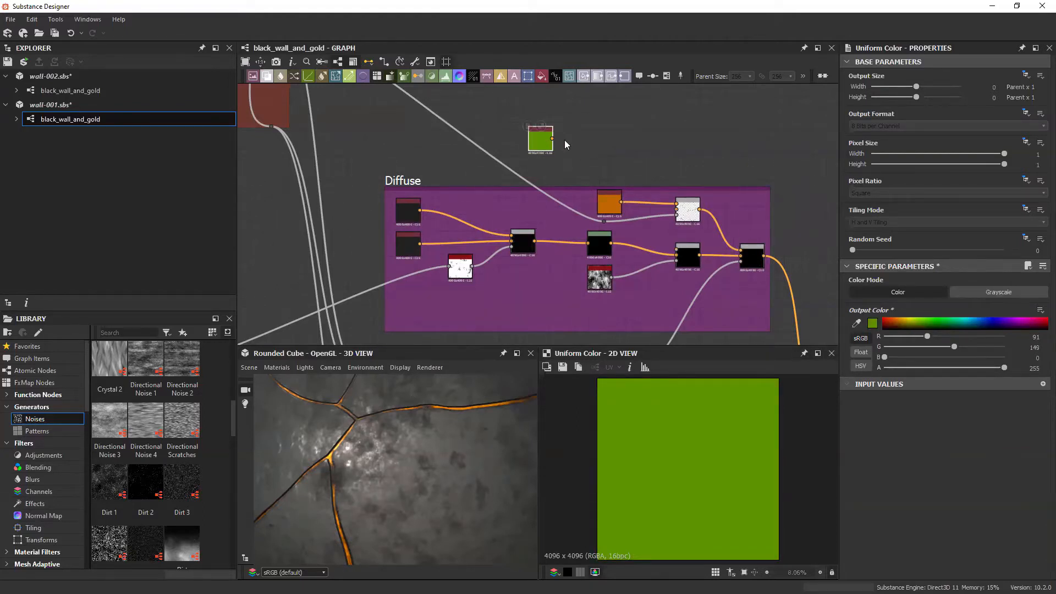
Step: Show the option to expose Output Color as a new graph input, and delete the green Uniform Color node
{"action": "left_click", "coordinate": [1040, 310]}
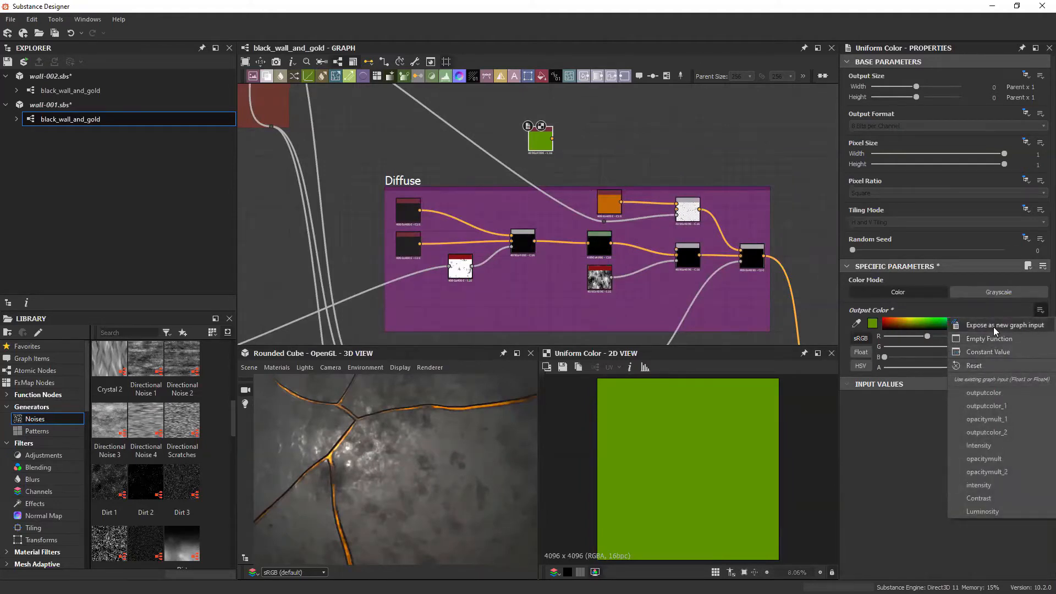
{"action": "left_click", "coordinate": [645, 139]}
{"action": "left_click", "coordinate": [540, 137]}
{"action": "key", "text": "Delete"}
Step: Preview the Add (Linear Dodge) Blend that applies the orange color to the cracks
{"action": "middle_click_drag", "start_coordinate": [565, 152], "coordinate": [501, 117]}
{"action": "middle_click_drag", "start_coordinate": [564, 236], "coordinate": [565, 227]}
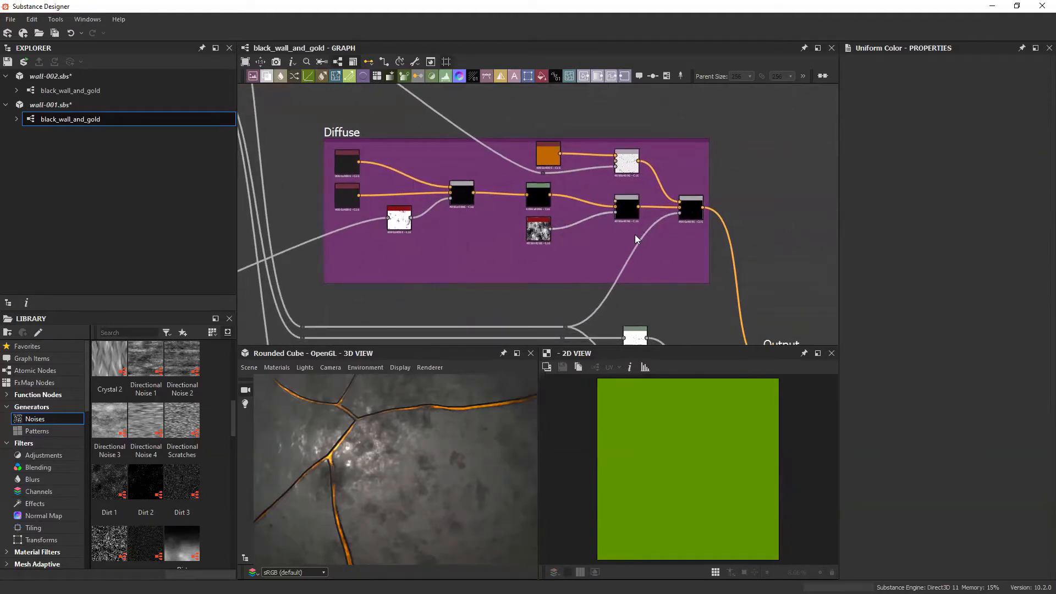
{"action": "middle_click_drag", "start_coordinate": [653, 258], "coordinate": [659, 249]}
{"action": "scroll", "coordinate": [643, 148], "scroll_direction": "up", "scroll_amount": 3}
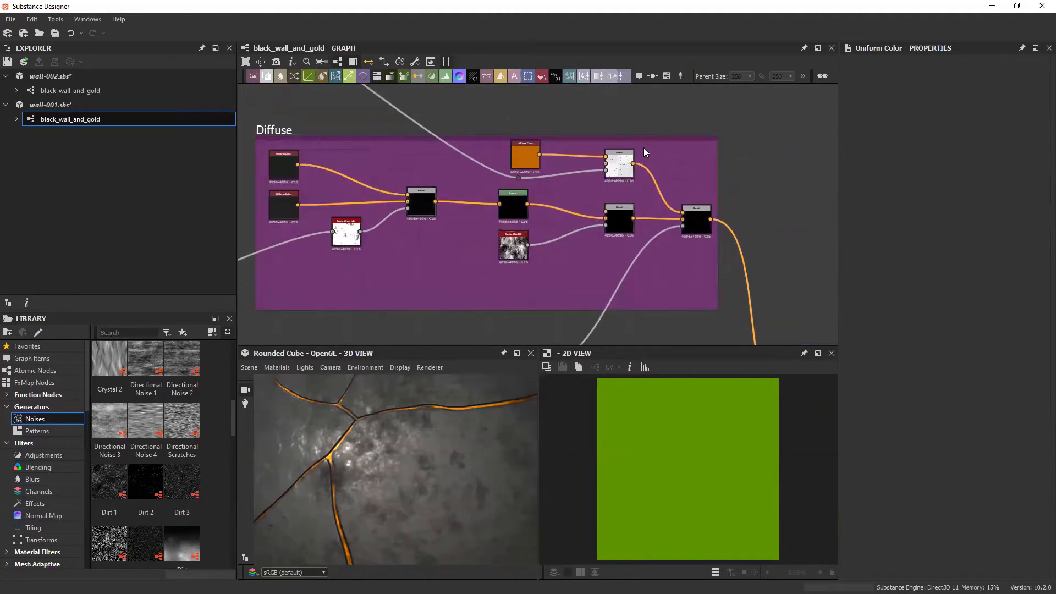
{"action": "double_click", "coordinate": [615, 175]}
{"action": "middle_click_drag", "start_coordinate": [627, 168], "coordinate": [641, 228]}
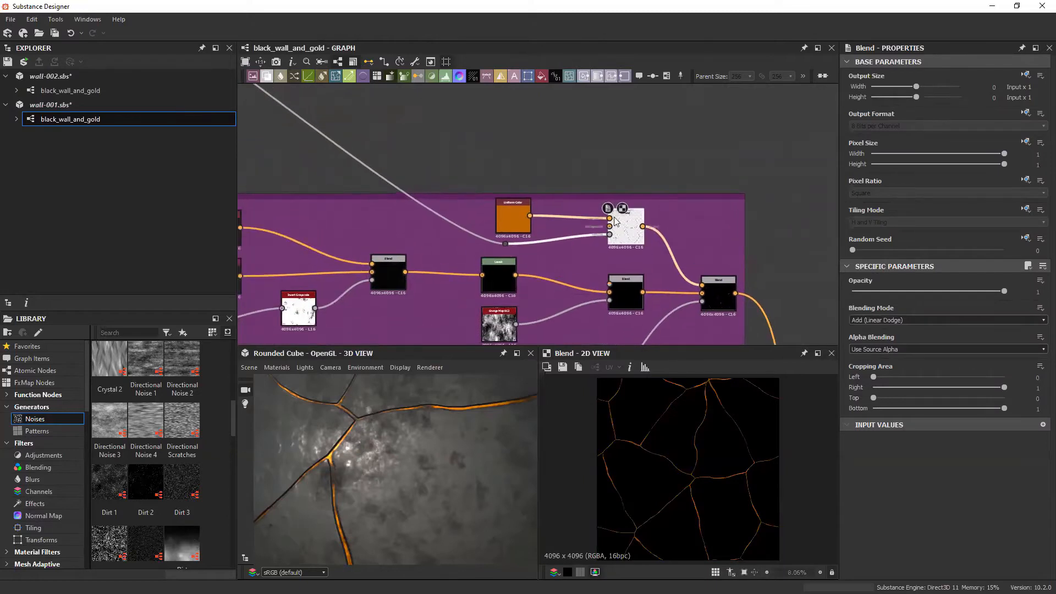
{"action": "scroll", "coordinate": [641, 227], "scroll_direction": "up", "scroll_amount": 1}
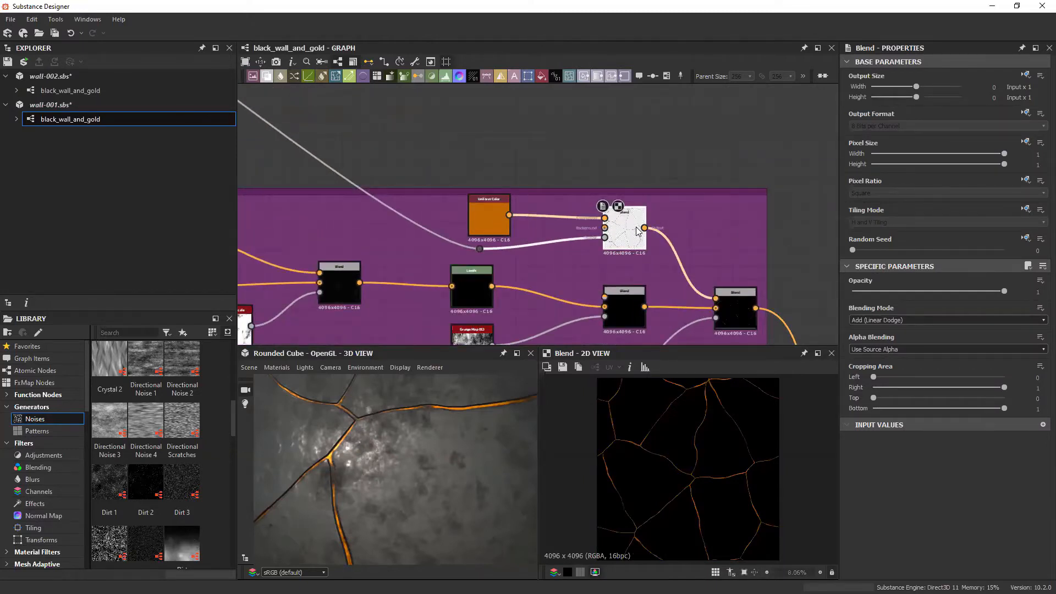
Step: Trace the orange Blend's mask input back to the last Invert Grayscale node of the Cracks group
{"action": "middle_click_drag", "start_coordinate": [491, 212], "coordinate": [635, 238]}
{"action": "scroll", "coordinate": [636, 238], "scroll_direction": "down", "scroll_amount": 2}
{"action": "middle_click_drag", "start_coordinate": [479, 181], "coordinate": [603, 194]}
{"action": "scroll", "coordinate": [591, 253], "scroll_direction": "down", "scroll_amount": 2}
{"action": "middle_click_drag", "start_coordinate": [459, 197], "coordinate": [459, 242]}
{"action": "left_click", "coordinate": [421, 135]}
{"action": "middle_click_drag", "start_coordinate": [660, 229], "coordinate": [453, 177]}
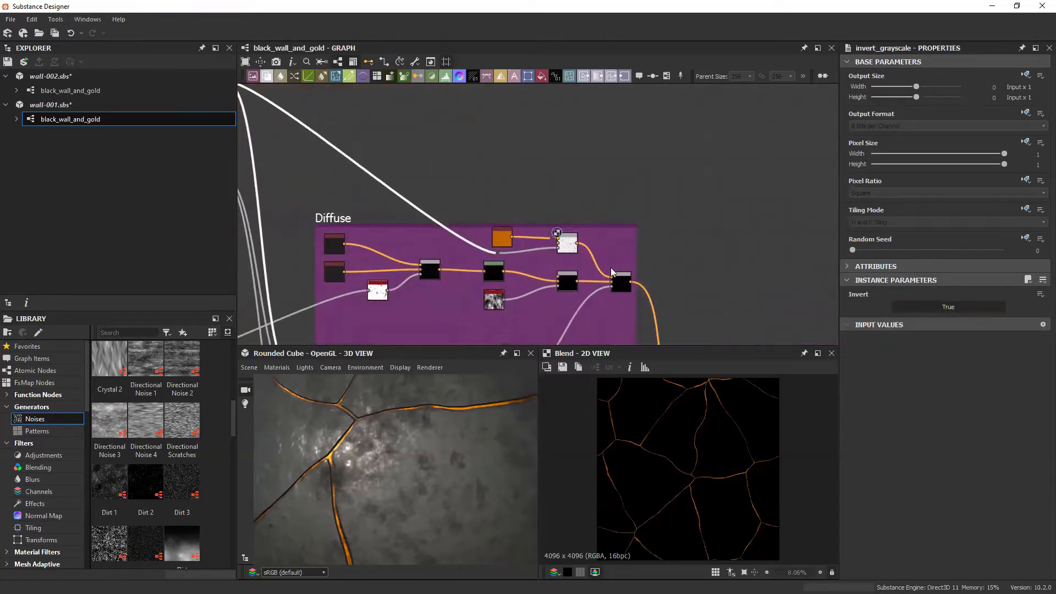
{"action": "scroll", "coordinate": [611, 268], "scroll_direction": "up", "scroll_amount": 2}
{"action": "left_click", "coordinate": [602, 275]}
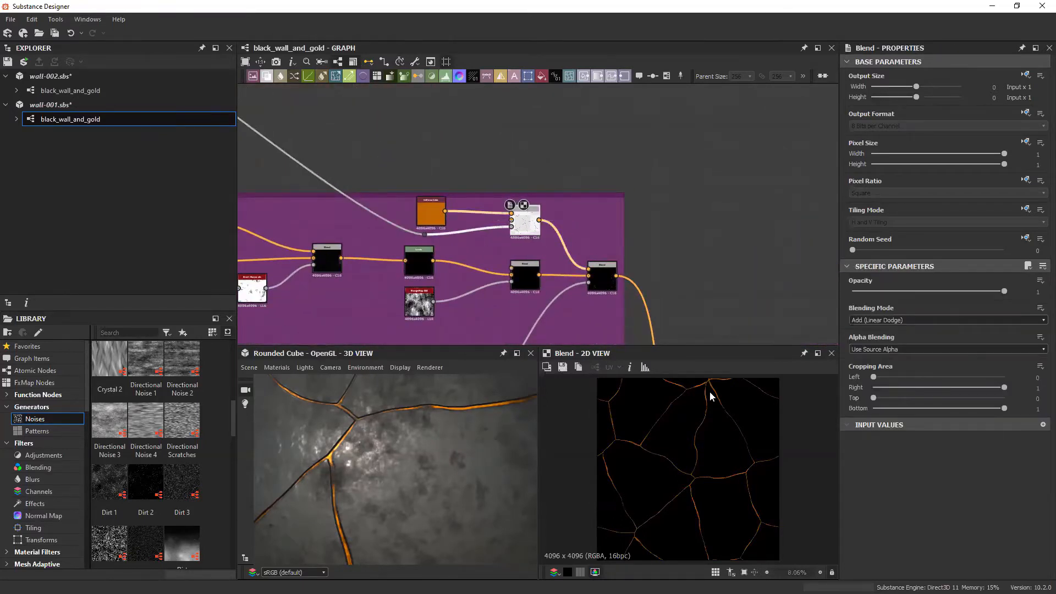
Step: Preview the final Max (Lighten) Blend of the Diffuse group and trace its mask connection back toward the Cracks group
{"action": "middle_click_drag", "start_coordinate": [563, 234], "coordinate": [577, 191]}
{"action": "left_click", "coordinate": [614, 230]}
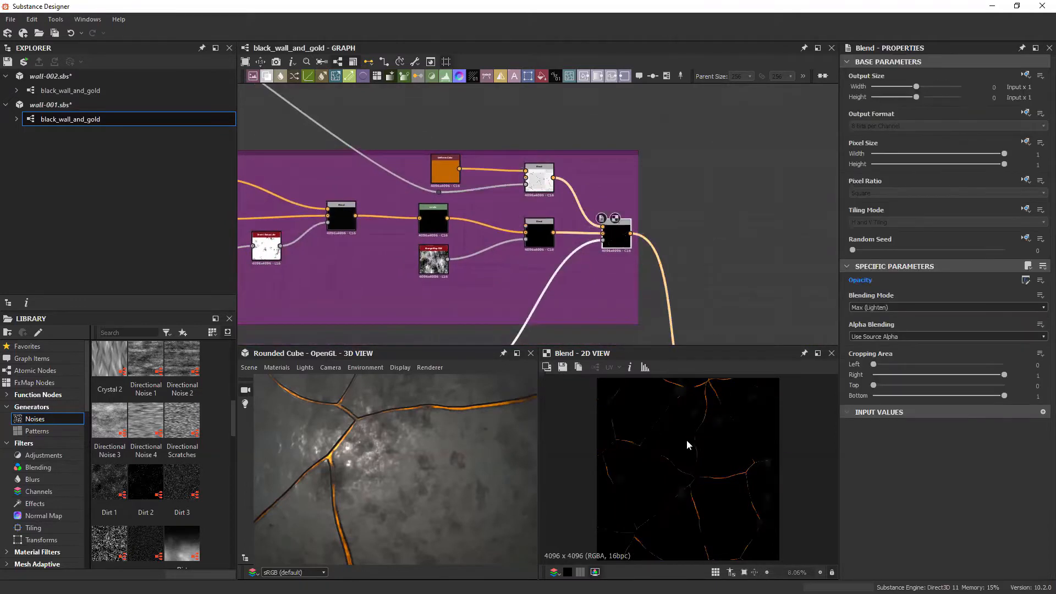
{"action": "scroll", "coordinate": [516, 276], "scroll_direction": "down", "scroll_amount": 1}
{"action": "middle_click_drag", "start_coordinate": [516, 276], "coordinate": [585, 244]}
{"action": "middle_click_drag", "start_coordinate": [480, 250], "coordinate": [556, 179]}
{"action": "scroll", "coordinate": [489, 249], "scroll_direction": "down", "scroll_amount": 1}
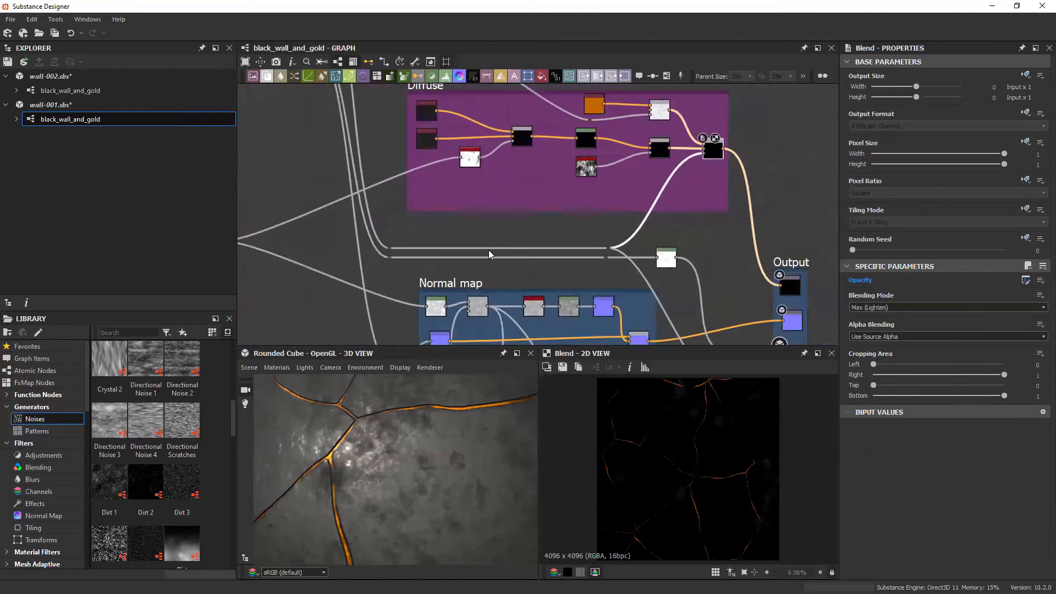
{"action": "scroll", "coordinate": [468, 267], "scroll_direction": "down", "scroll_amount": 2}
{"action": "middle_click_drag", "start_coordinate": [451, 281], "coordinate": [556, 311]}
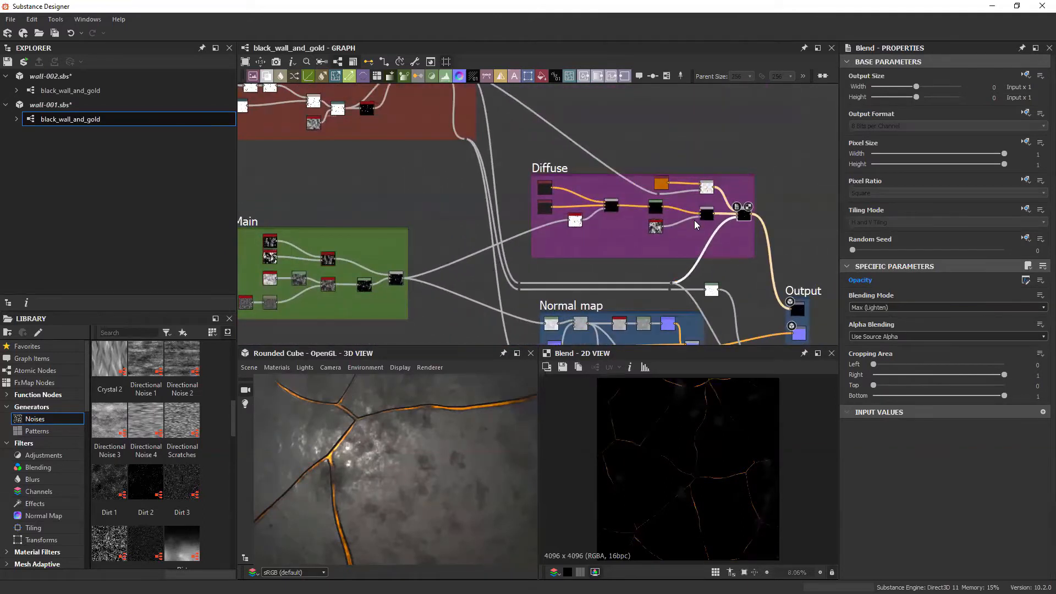
{"action": "middle_click_drag", "start_coordinate": [697, 226], "coordinate": [785, 234]}
{"action": "scroll", "coordinate": [698, 242], "scroll_direction": "up", "scroll_amount": 3}
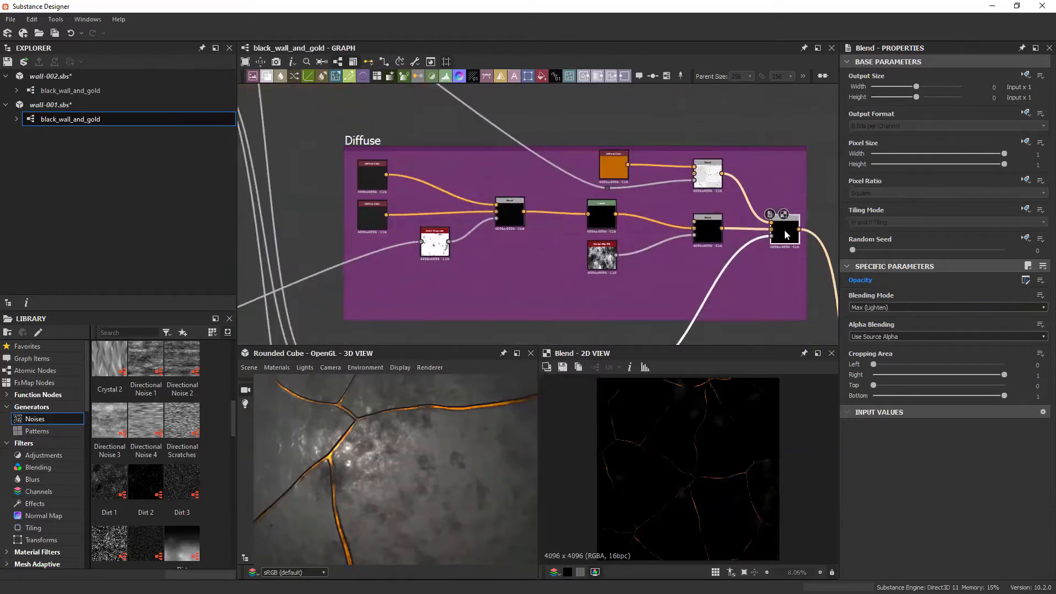
Step: Preview the last Invert Grayscale node of the Cracks group and follow its connection to the Diffuse group
{"action": "scroll", "coordinate": [770, 242], "scroll_direction": "down", "scroll_amount": 4}
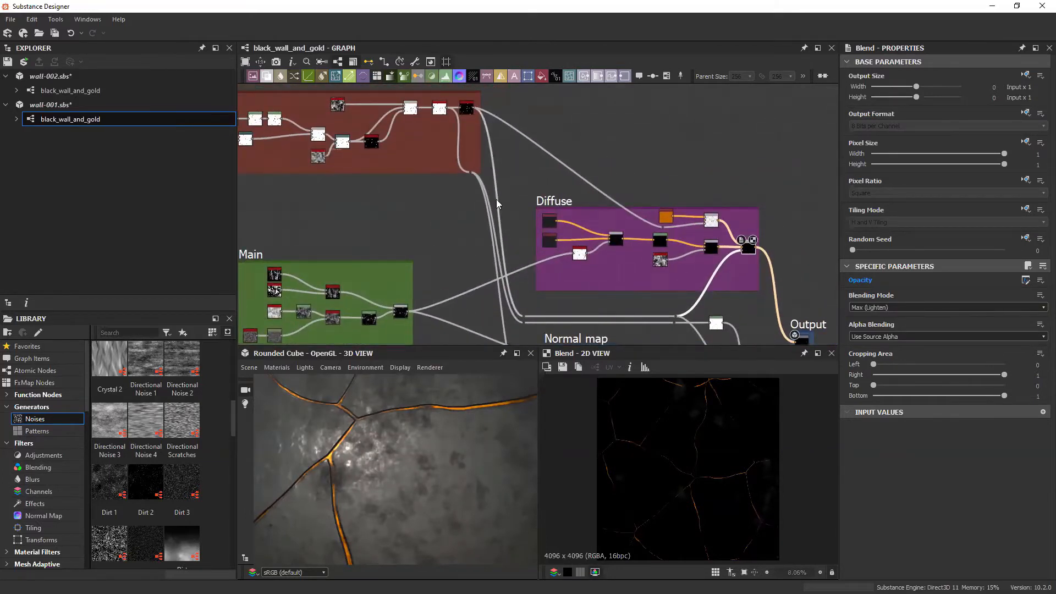
{"action": "left_click", "coordinate": [466, 108]}
{"action": "middle_click_drag", "start_coordinate": [488, 206], "coordinate": [559, 286]}
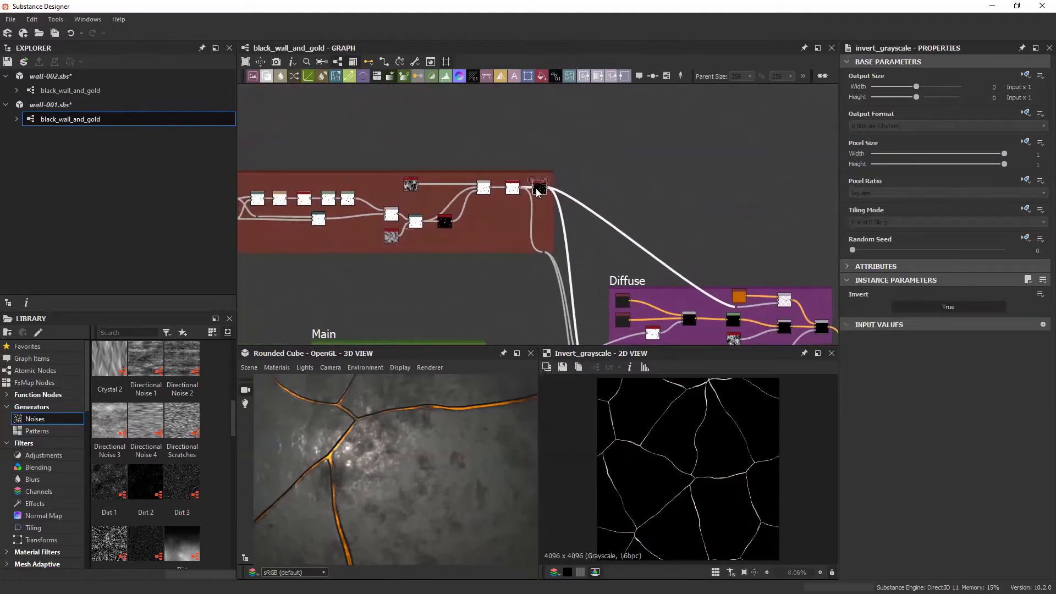
{"action": "scroll", "coordinate": [538, 190], "scroll_direction": "up", "scroll_amount": 5}
{"action": "scroll", "coordinate": [539, 183], "scroll_direction": "up", "scroll_amount": 1}
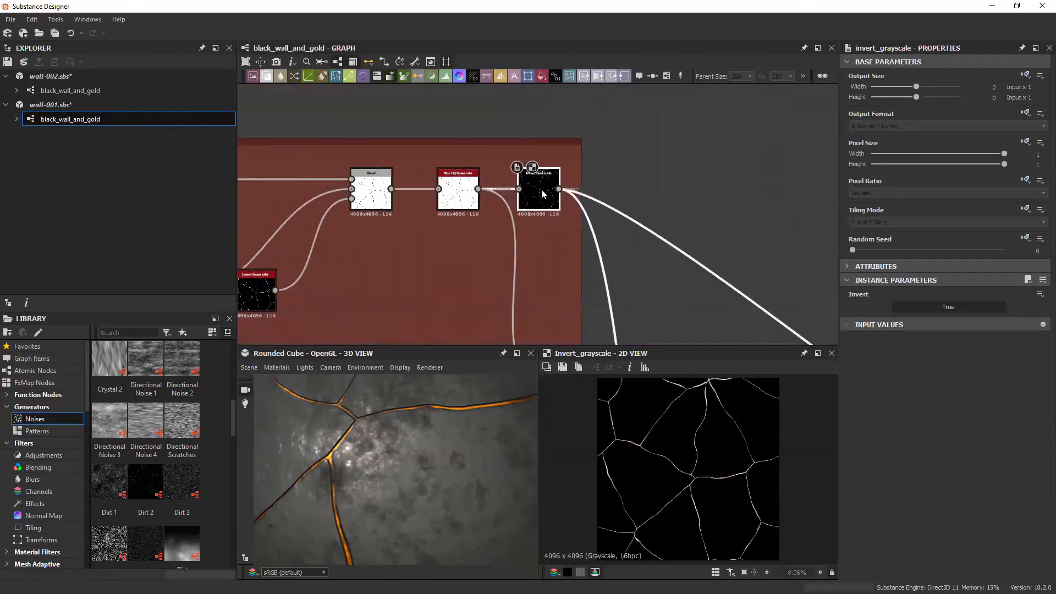
{"action": "scroll", "coordinate": [599, 231], "scroll_direction": "down", "scroll_amount": 2}
{"action": "scroll", "coordinate": [649, 264], "scroll_direction": "down", "scroll_amount": 2}
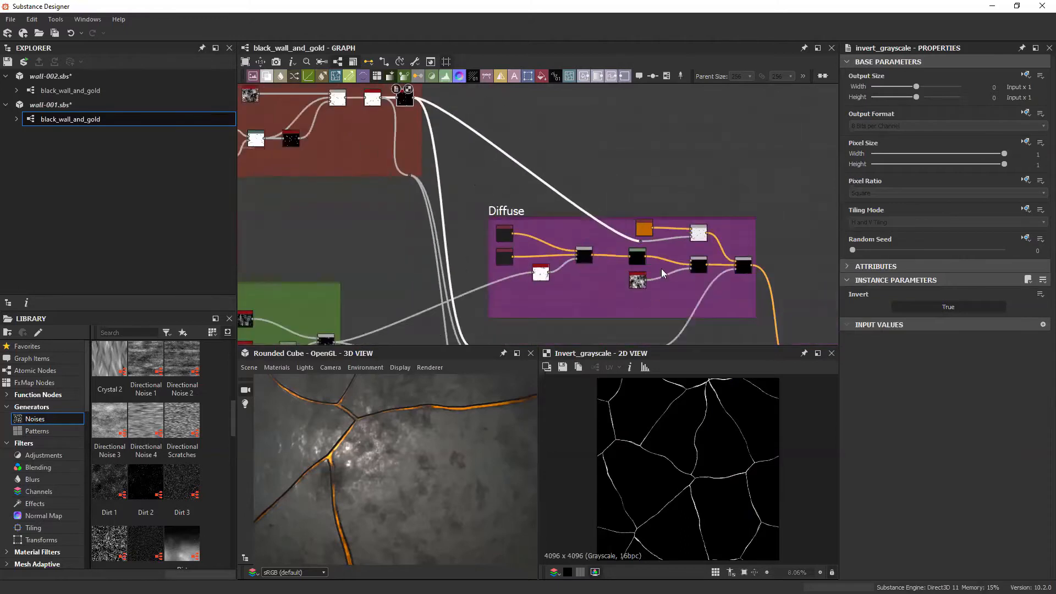
Step: Examine the final Max (Lighten) Blend of the Diffuse group again and follow its output to the first node of the Output group
{"action": "scroll", "coordinate": [751, 277], "scroll_direction": "up", "scroll_amount": 4}
{"action": "left_click", "coordinate": [624, 242]}
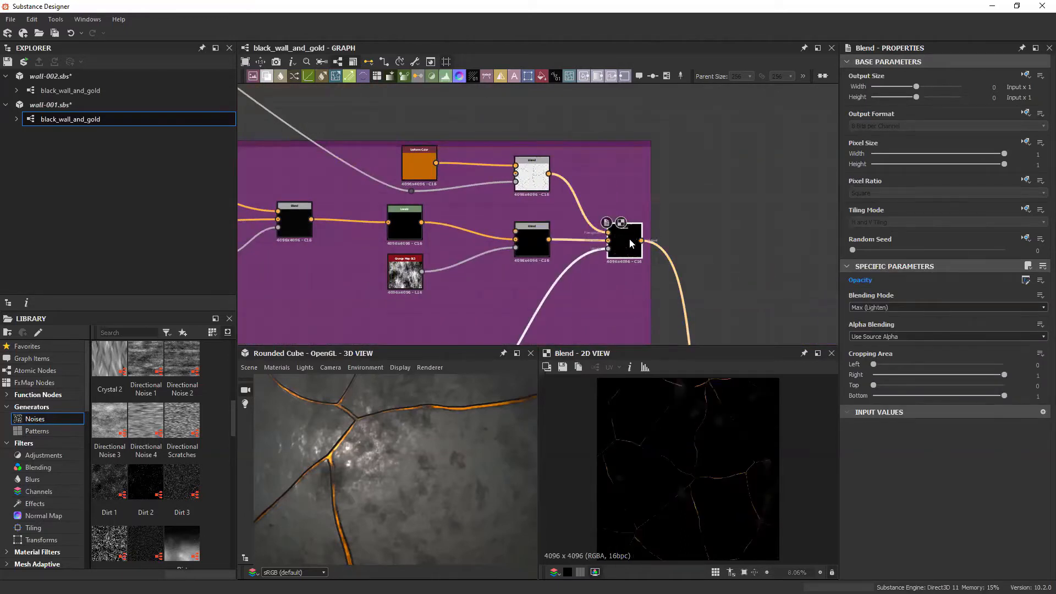
{"action": "scroll", "coordinate": [614, 260], "scroll_direction": "down", "scroll_amount": 2}
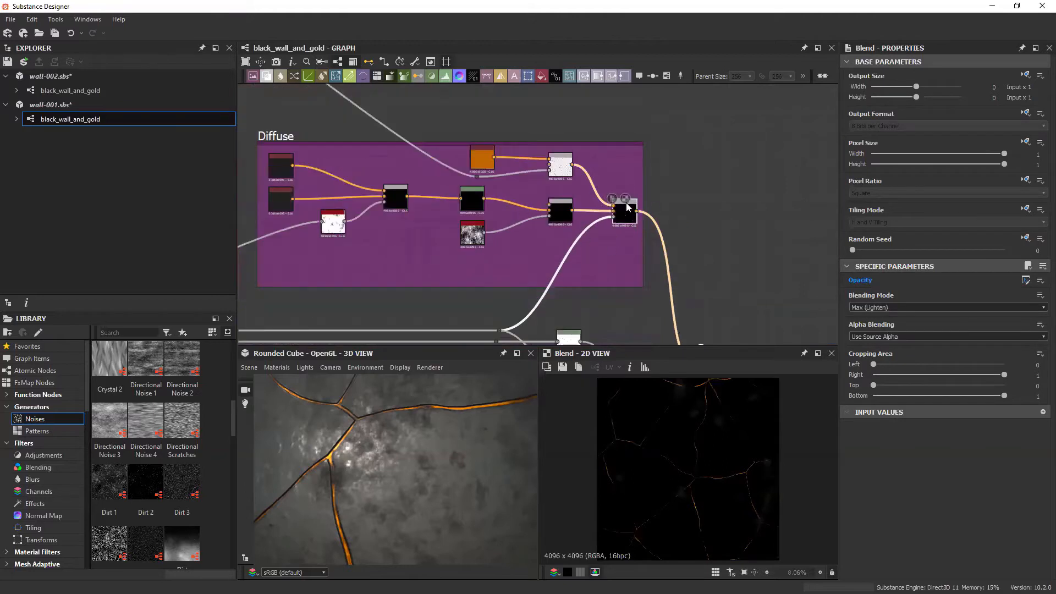
{"action": "scroll", "coordinate": [655, 311], "scroll_direction": "down", "scroll_amount": 1}
{"action": "middle_click_drag", "start_coordinate": [654, 311], "coordinate": [489, 203]}
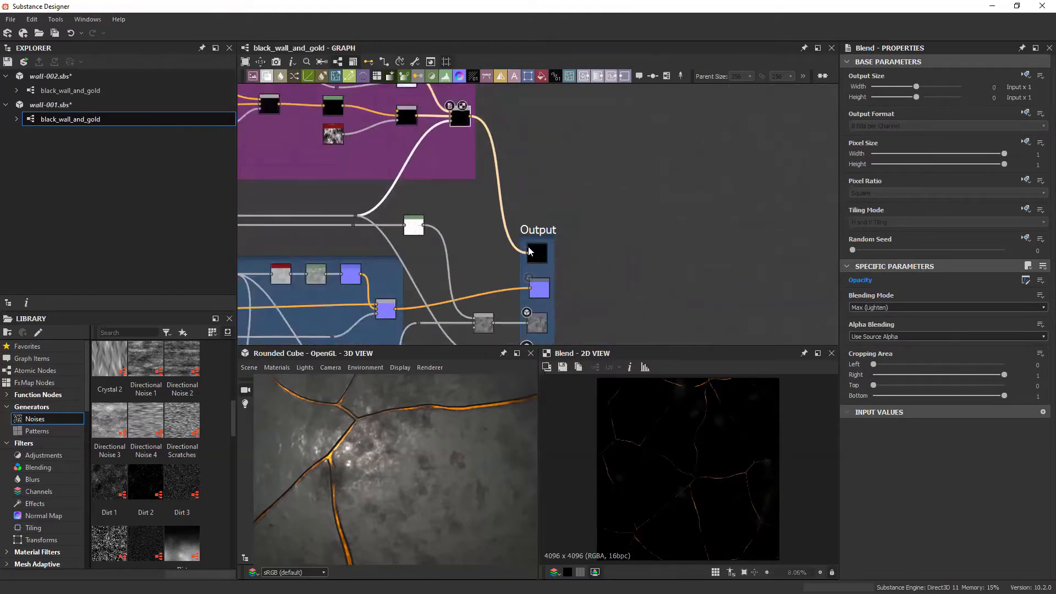
{"action": "scroll", "coordinate": [537, 252], "scroll_direction": "up", "scroll_amount": 1}
Step: Locate the Roughness group in the graph and orbit the rounded cube to examine how its surface reflects light
{"action": "middle_click_drag", "start_coordinate": [595, 254], "coordinate": [797, 221]}
{"action": "scroll", "coordinate": [797, 221], "scroll_direction": "down", "scroll_amount": 2}
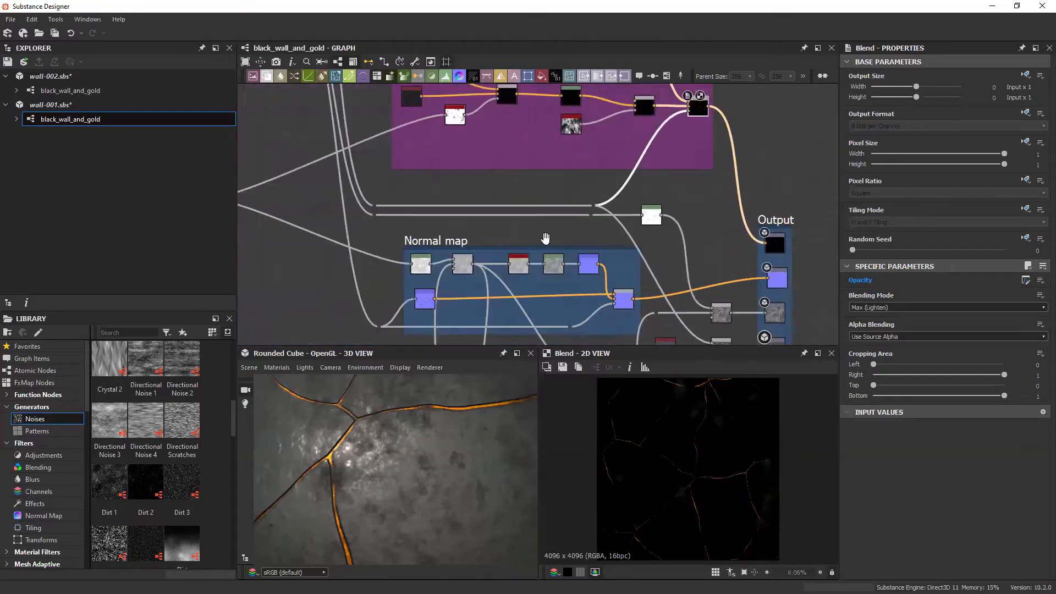
{"action": "middle_click_drag", "start_coordinate": [544, 238], "coordinate": [580, 229]}
{"action": "scroll", "coordinate": [579, 229], "scroll_direction": "down", "scroll_amount": 3}
{"action": "middle_click_drag", "start_coordinate": [476, 244], "coordinate": [492, 188]}
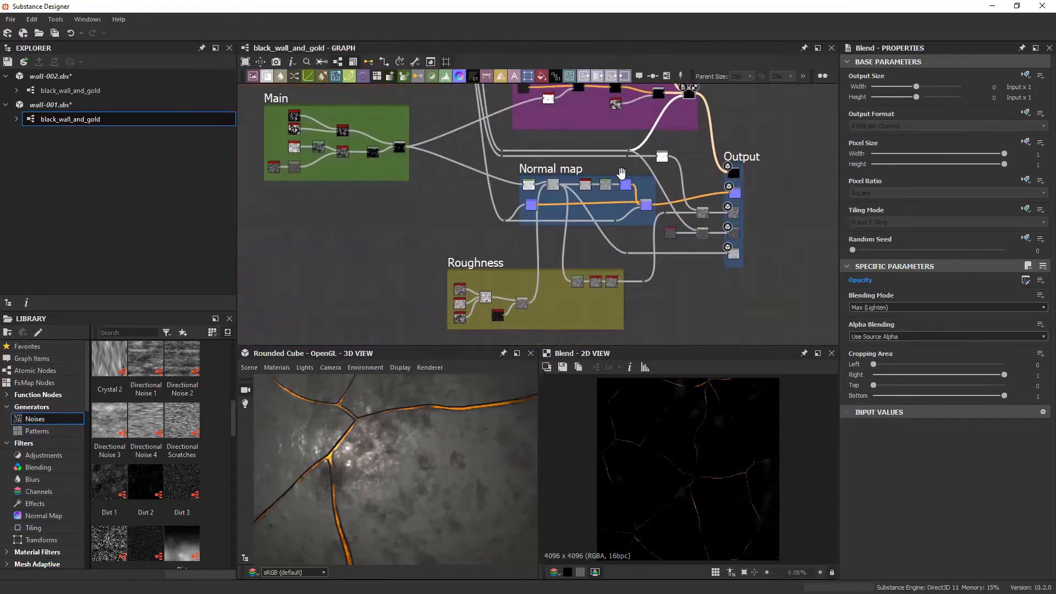
{"action": "middle_click_drag", "start_coordinate": [458, 287], "coordinate": [402, 251]}
{"action": "scroll", "coordinate": [402, 252], "scroll_direction": "up", "scroll_amount": 4}
{"action": "mouse_move", "coordinate": [454, 297]}
{"action": "middle_mouse_down"}
{"action": "mouse_move", "coordinate": [434, 264]}
{"action": "mouse_move", "coordinate": [462, 289]}
{"action": "middle_mouse_up"}
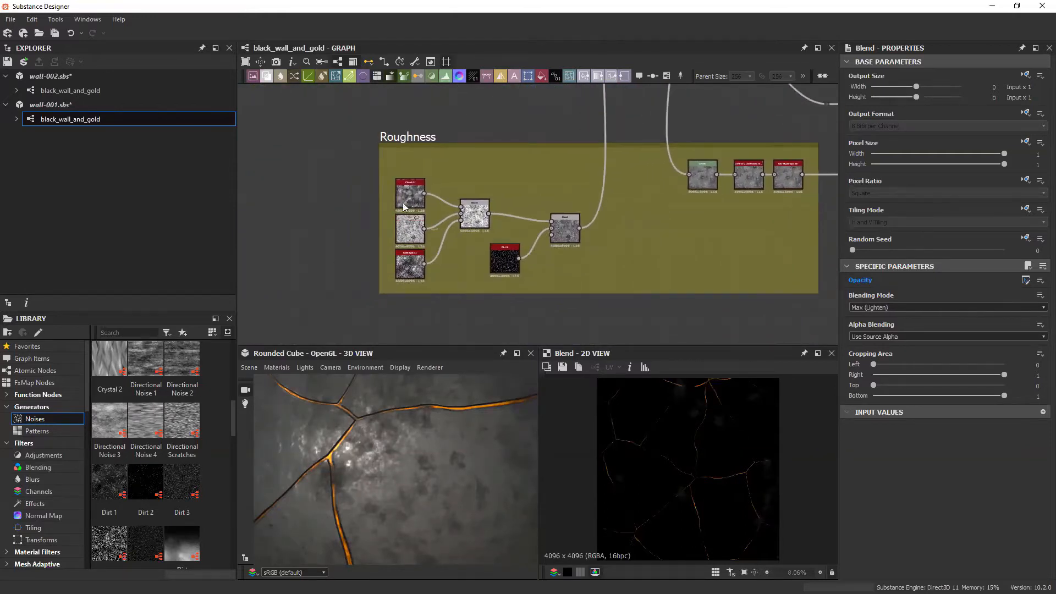
{"action": "mouse_move", "coordinate": [410, 453]}
{"action": "left_mouse_down"}
{"action": "mouse_move", "coordinate": [439, 462]}
{"action": "mouse_move", "coordinate": [404, 469]}
{"action": "left_mouse_up"}
{"action": "mouse_move", "coordinate": [400, 466]}
{"action": "left_mouse_down"}
{"action": "mouse_move", "coordinate": [382, 419]}
{"action": "mouse_move", "coordinate": [395, 461]}
{"action": "mouse_move", "coordinate": [392, 448]}
{"action": "mouse_move", "coordinate": [425, 461]}
{"action": "mouse_move", "coordinate": [401, 470]}
{"action": "mouse_move", "coordinate": [410, 490]}
{"action": "mouse_move", "coordinate": [396, 484]}
{"action": "left_mouse_up"}
Step: Inspect the Clouds 3, Clouds 1 and BnW Spots 1 noise nodes that feed the first Blend of the Roughness group
{"action": "left_click", "coordinate": [409, 193]}
{"action": "left_click", "coordinate": [410, 228]}
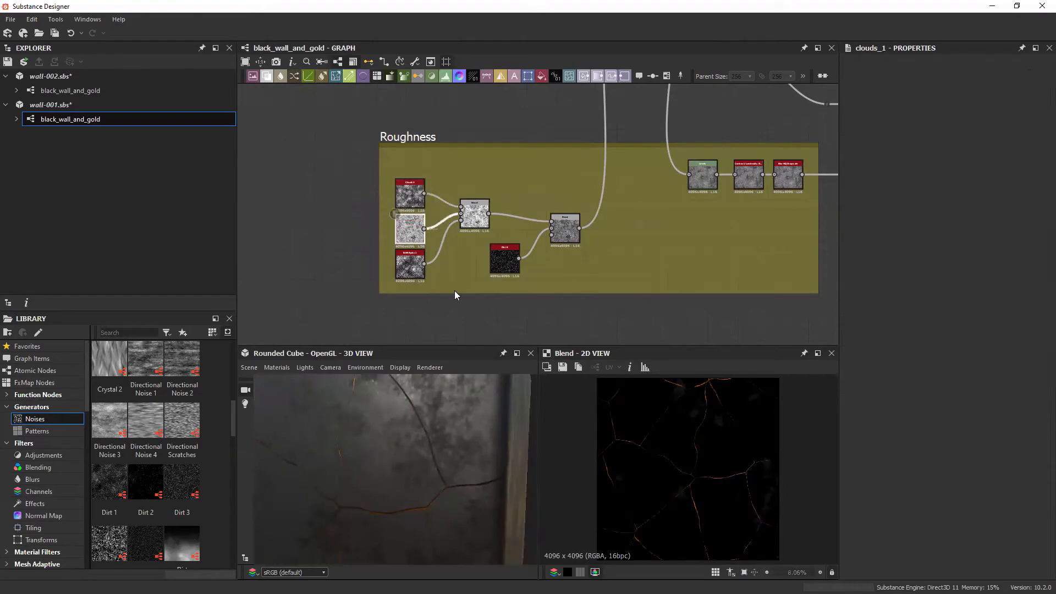
{"action": "middle_click_drag", "start_coordinate": [411, 267], "coordinate": [381, 241]}
{"action": "scroll", "coordinate": [476, 209], "scroll_direction": "up", "scroll_amount": 4}
{"action": "left_click", "coordinate": [477, 151]}
{"action": "left_click", "coordinate": [478, 220]}
{"action": "left_click", "coordinate": [484, 293]}
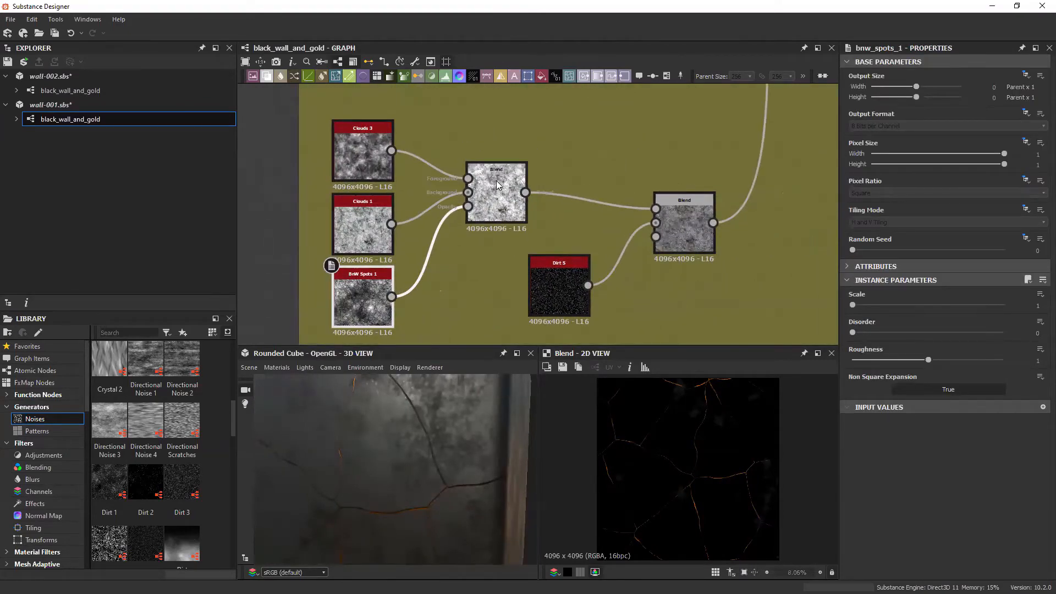
Step: Preview the Roughness group's Divide Blend, the Dirt 5 noise and the Copy Blend that combines them, examining the grain up close
{"action": "double_click", "coordinate": [498, 198]}
{"action": "middle_click_drag", "start_coordinate": [518, 223], "coordinate": [389, 223]}
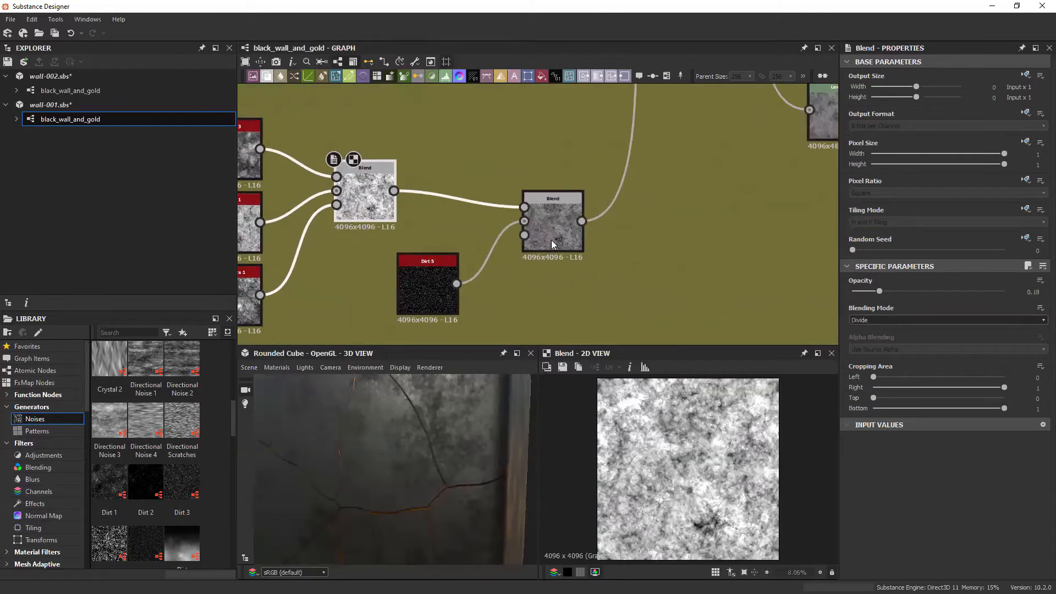
{"action": "double_click", "coordinate": [556, 210]}
{"action": "double_click", "coordinate": [436, 273]}
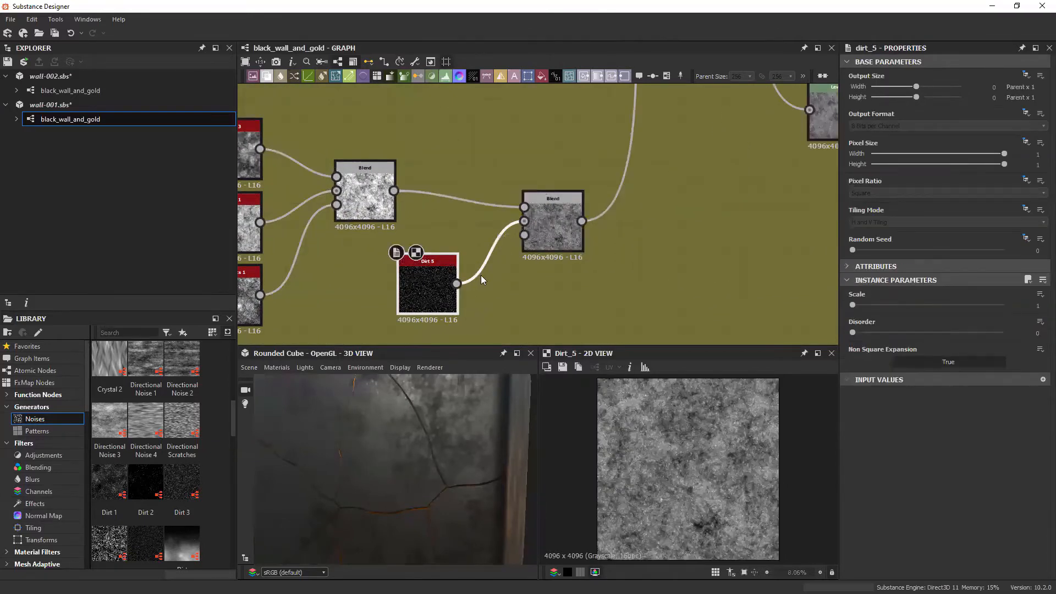
{"action": "scroll", "coordinate": [688, 468], "scroll_direction": "up", "scroll_amount": 5}
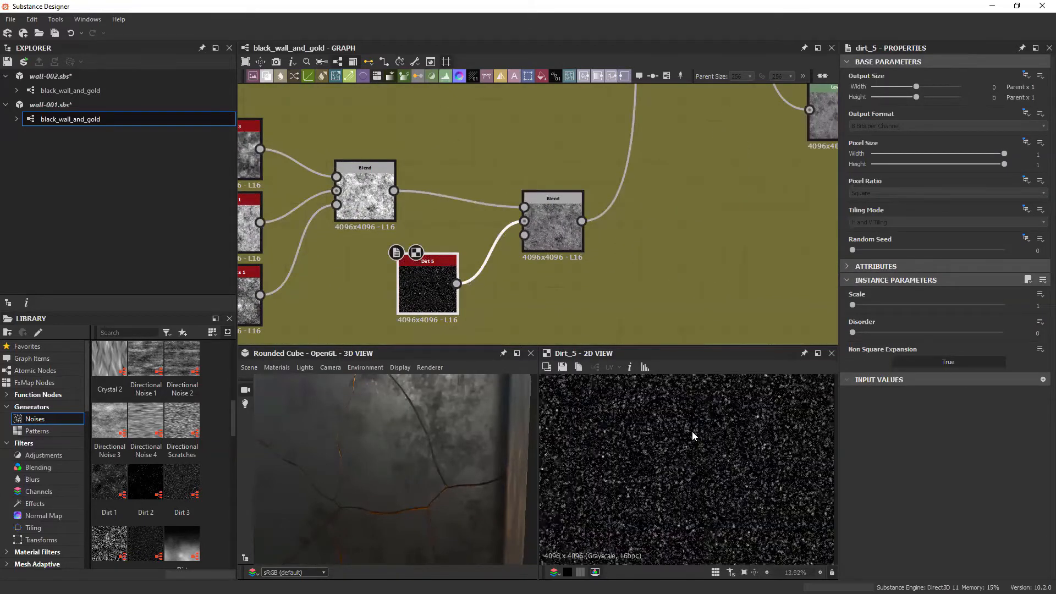
{"action": "double_click", "coordinate": [555, 215]}
{"action": "scroll", "coordinate": [680, 430], "scroll_direction": "up", "scroll_amount": 3}
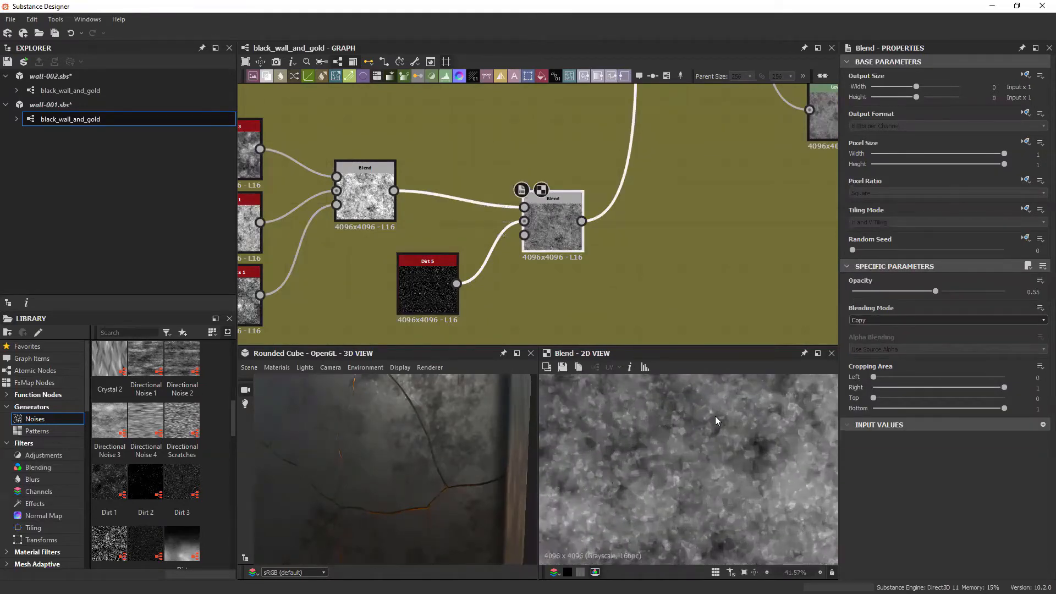
Step: Examine the roughness variation on the rounded cube, and trace the Copy Blend's output to the Blend in the Normal map group
{"action": "left_click_drag", "start_coordinate": [387, 443], "coordinate": [394, 414]}
{"action": "left_click_drag", "start_coordinate": [442, 479], "coordinate": [471, 487]}
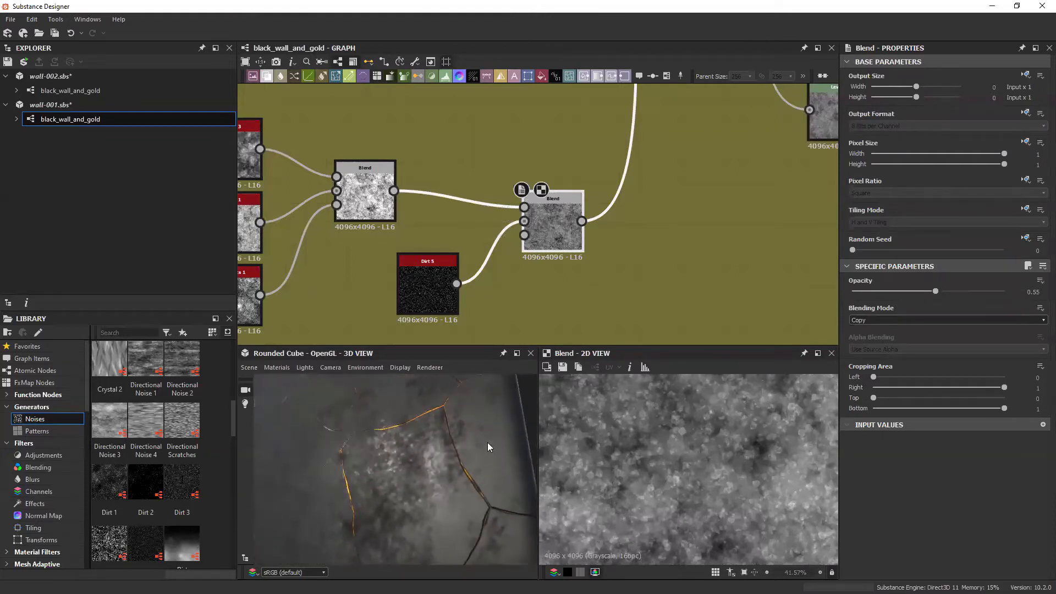
{"action": "left_click_drag", "start_coordinate": [474, 416], "coordinate": [397, 423]}
{"action": "middle_click_drag", "start_coordinate": [586, 275], "coordinate": [485, 310]}
{"action": "scroll", "coordinate": [485, 310], "scroll_direction": "down", "scroll_amount": 5}
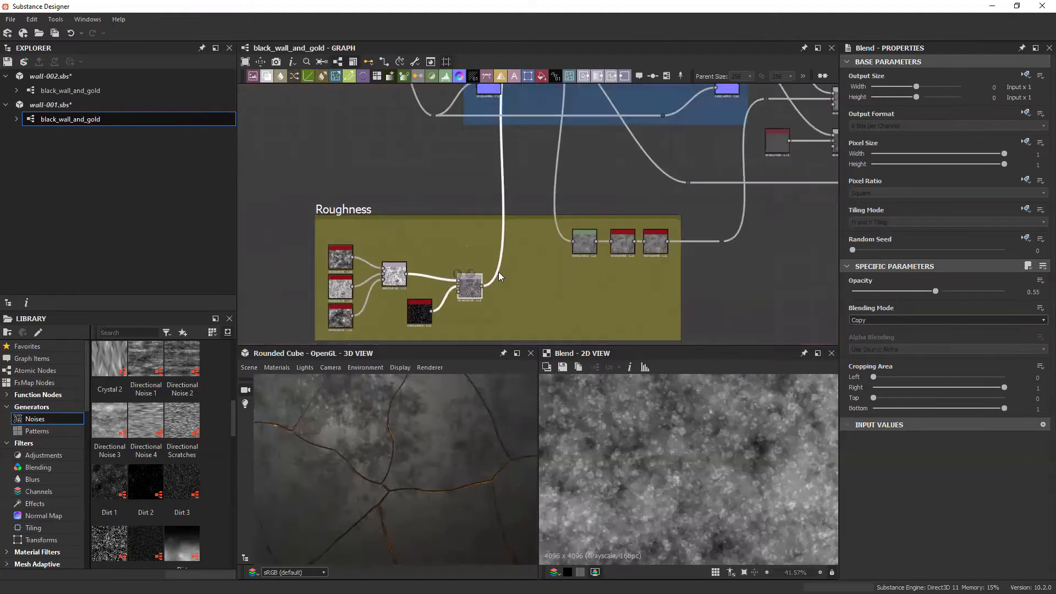
{"action": "middle_click_drag", "start_coordinate": [517, 195], "coordinate": [467, 312]}
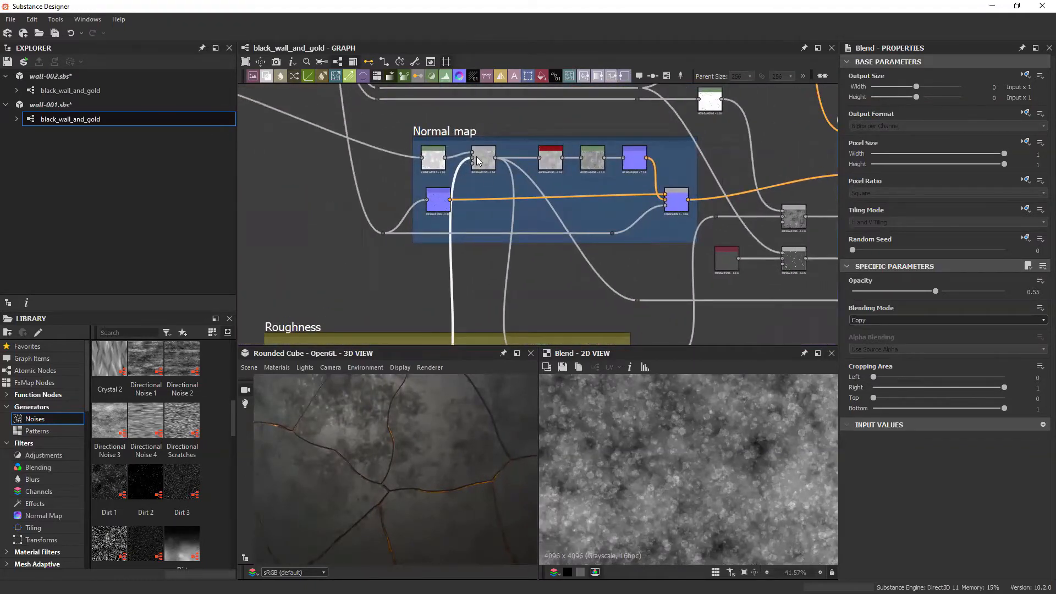
{"action": "mouse_move", "coordinate": [472, 275]}
{"action": "middle_mouse_down"}
{"action": "mouse_move", "coordinate": [458, 165]}
{"action": "mouse_move", "coordinate": [474, 269]}
{"action": "middle_mouse_up"}
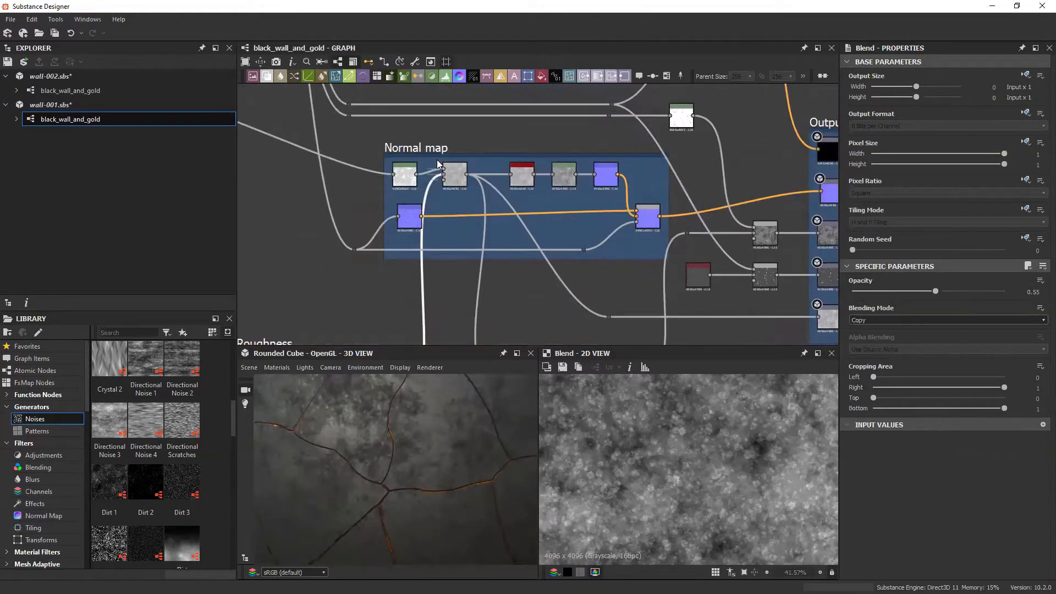
Step: Preview the Blur HQ Grayscale node ending the Roughness group's Levels and Contrast/Luminosity chain, and compare it with the rounded cube's surface
{"action": "middle_click_drag", "start_coordinate": [457, 192], "coordinate": [435, 108]}
{"action": "middle_click_drag", "start_coordinate": [500, 252], "coordinate": [471, 226]}
{"action": "scroll", "coordinate": [524, 266], "scroll_direction": "up", "scroll_amount": 3}
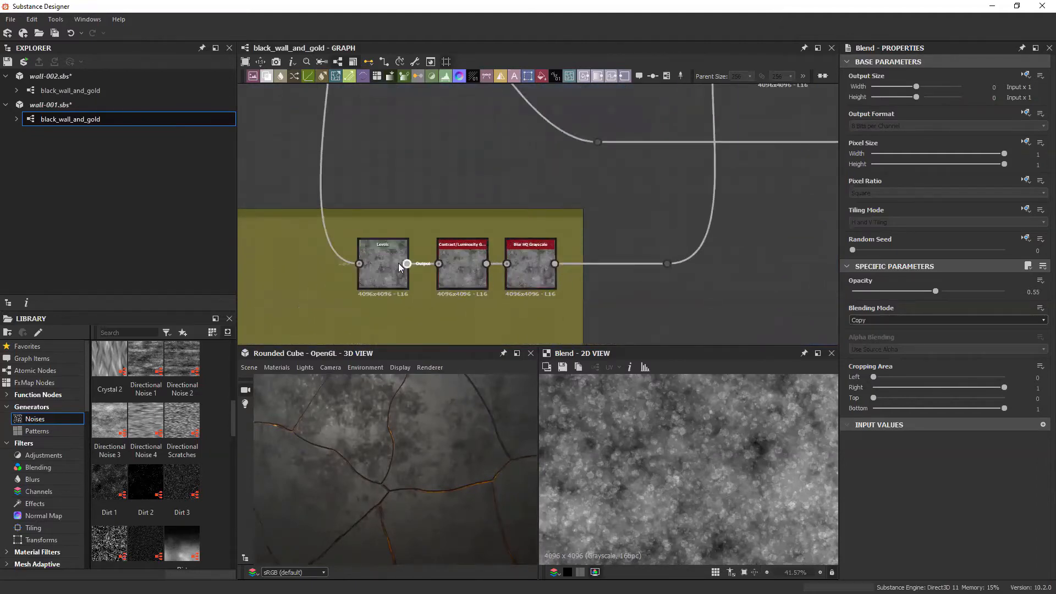
{"action": "double_click", "coordinate": [532, 264]}
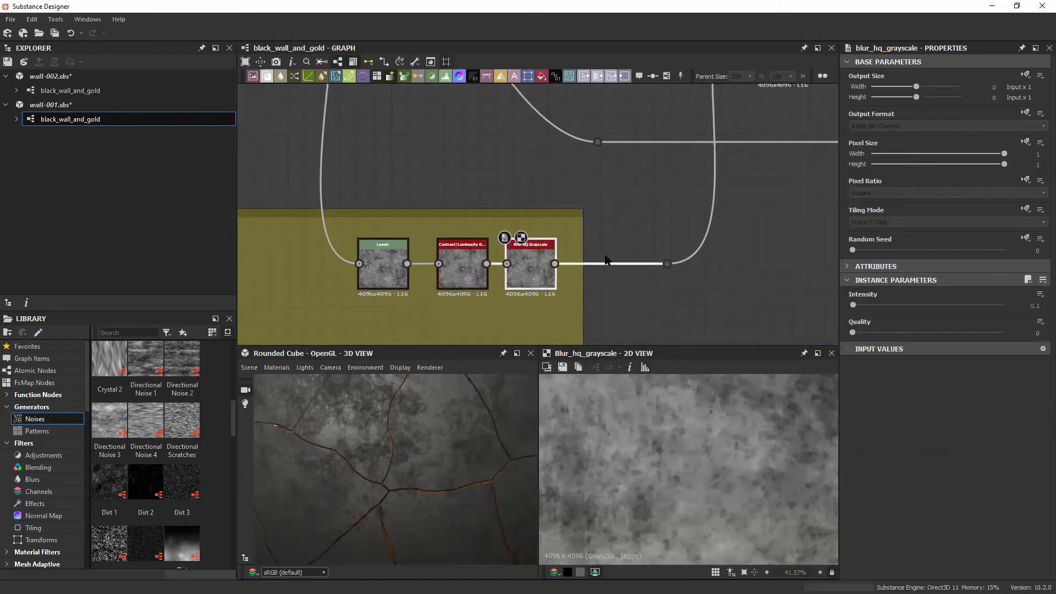
{"action": "scroll", "coordinate": [520, 294], "scroll_direction": "up", "scroll_amount": 1}
{"action": "left_click_drag", "start_coordinate": [406, 435], "coordinate": [392, 416]}
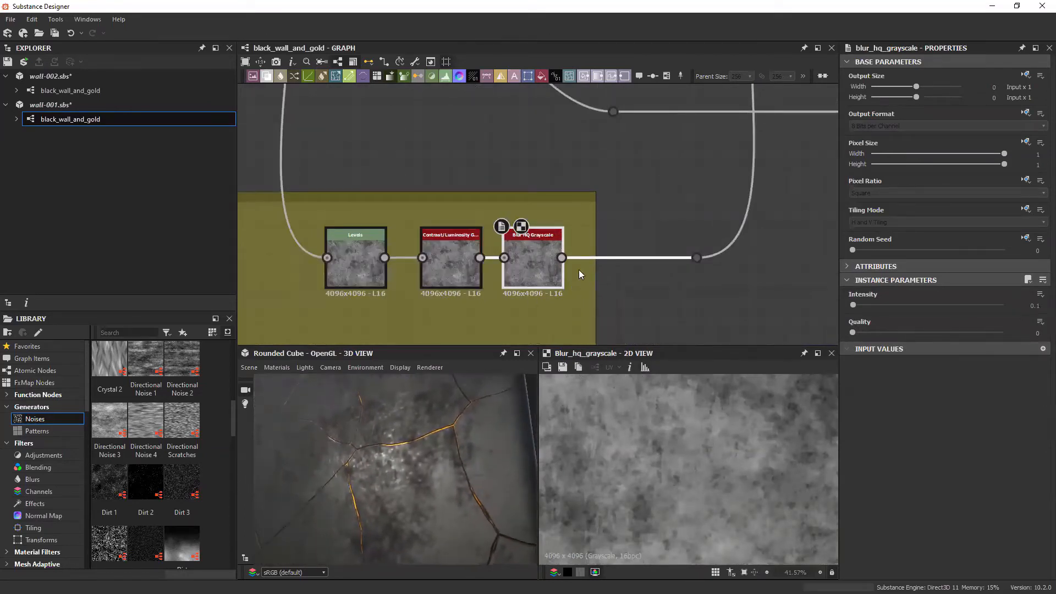
Step: Follow the Blur HQ Grayscale output to the Blend in front of the Roughness output and preview that Blend
{"action": "middle_click_drag", "start_coordinate": [579, 270], "coordinate": [503, 277]}
{"action": "scroll", "coordinate": [503, 277], "scroll_direction": "down", "scroll_amount": 2}
{"action": "scroll", "coordinate": [655, 163], "scroll_direction": "down", "scroll_amount": 3}
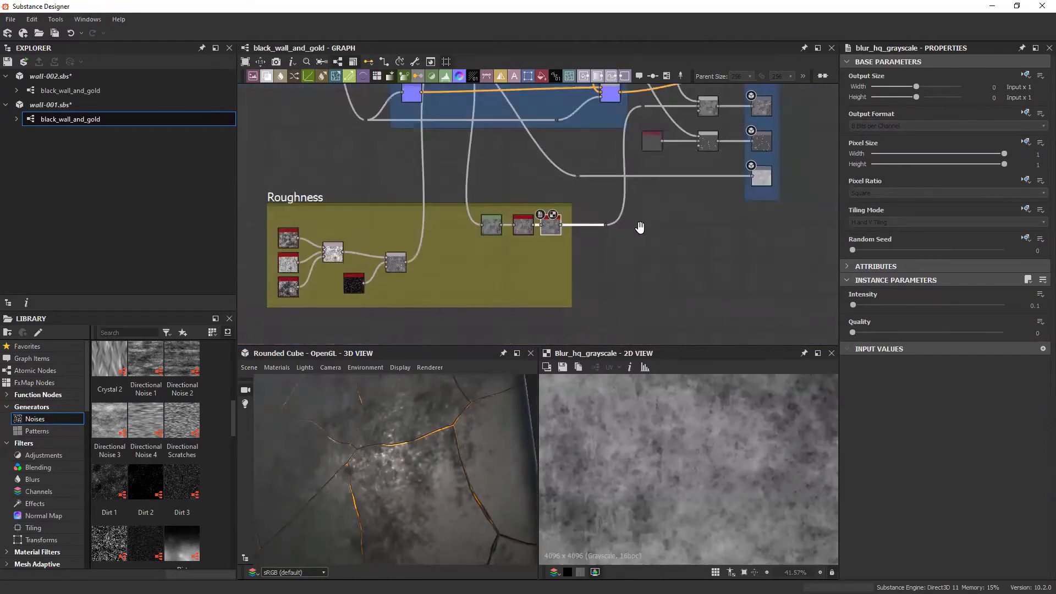
{"action": "middle_click_drag", "start_coordinate": [636, 229], "coordinate": [456, 304]}
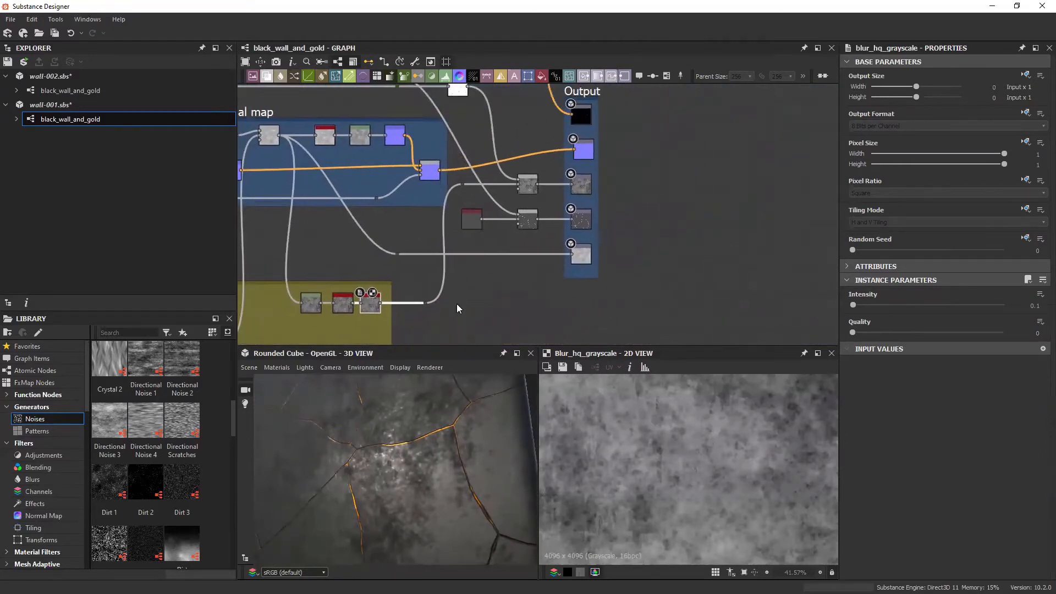
{"action": "left_click", "coordinate": [519, 190]}
{"action": "middle_click_drag", "start_coordinate": [514, 227], "coordinate": [615, 293]}
{"action": "scroll", "coordinate": [556, 249], "scroll_direction": "up", "scroll_amount": 4}
{"action": "scroll", "coordinate": [547, 247], "scroll_direction": "up", "scroll_amount": 1}
{"action": "scroll", "coordinate": [615, 293], "scroll_direction": "down", "scroll_amount": 3}
Step: Select the Levels node that feeds the roughness Blend and trace its input back to the Cracks group
{"action": "middle_click_drag", "start_coordinate": [517, 210], "coordinate": [548, 205]}
{"action": "scroll", "coordinate": [545, 207], "scroll_direction": "down", "scroll_amount": 2}
{"action": "middle_click_drag", "start_coordinate": [498, 150], "coordinate": [545, 206]}
{"action": "left_click", "coordinate": [550, 182]}
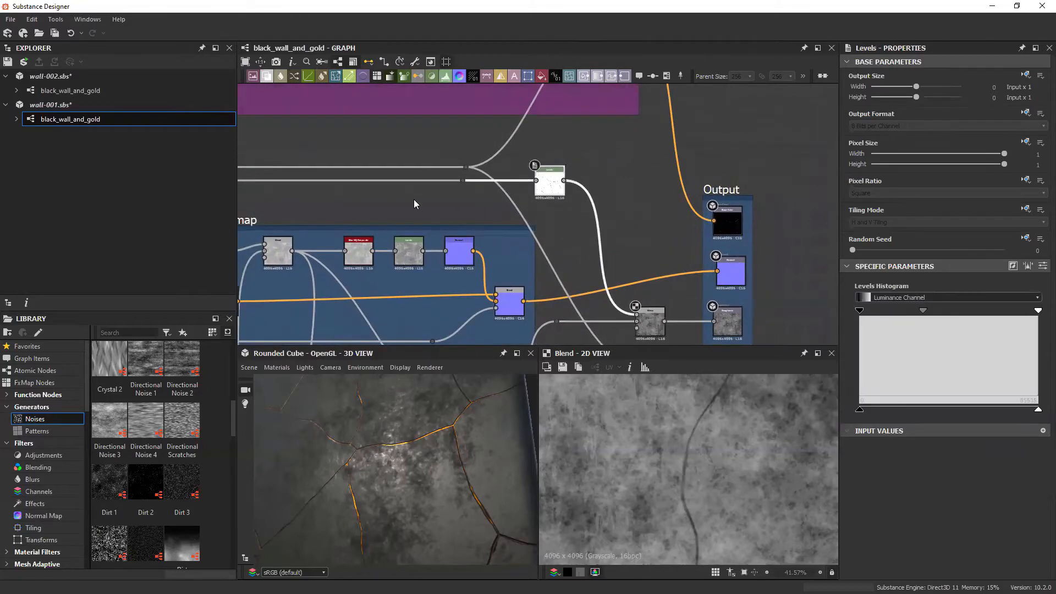
{"action": "middle_click_drag", "start_coordinate": [413, 199], "coordinate": [569, 216]}
{"action": "scroll", "coordinate": [569, 217], "scroll_direction": "down", "scroll_amount": 2}
{"action": "middle_click_drag", "start_coordinate": [352, 159], "coordinate": [496, 281]}
{"action": "middle_click_drag", "start_coordinate": [406, 208], "coordinate": [524, 282]}
{"action": "middle_click_drag", "start_coordinate": [308, 140], "coordinate": [393, 152]}
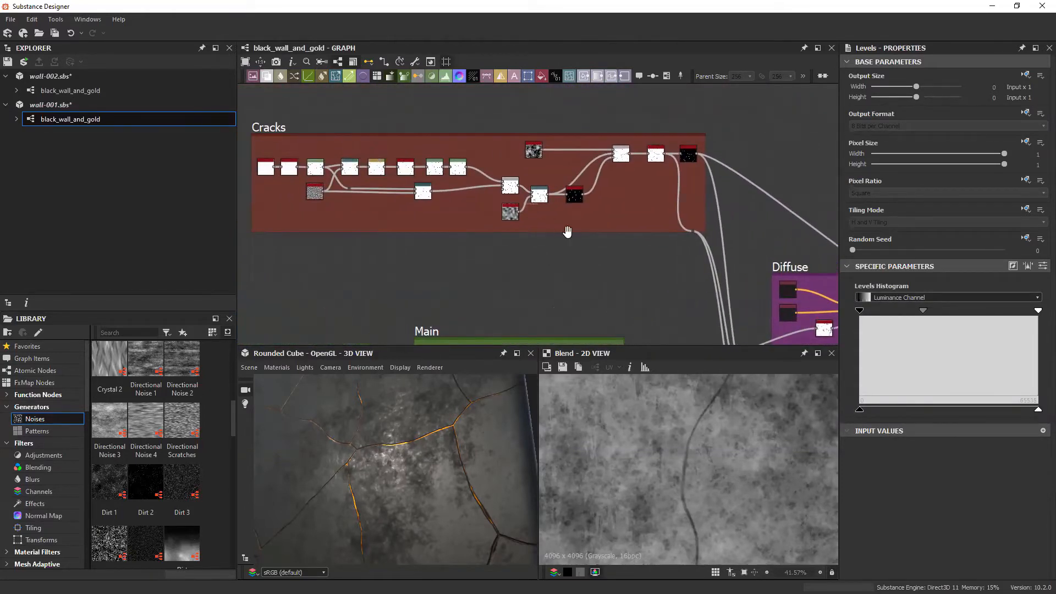
Step: Return to the Multiply Blend in front of the Roughness output and inspect its blending settings and result
{"action": "middle_click_drag", "start_coordinate": [566, 232], "coordinate": [324, 173]}
{"action": "middle_click_drag", "start_coordinate": [621, 324], "coordinate": [535, 224]}
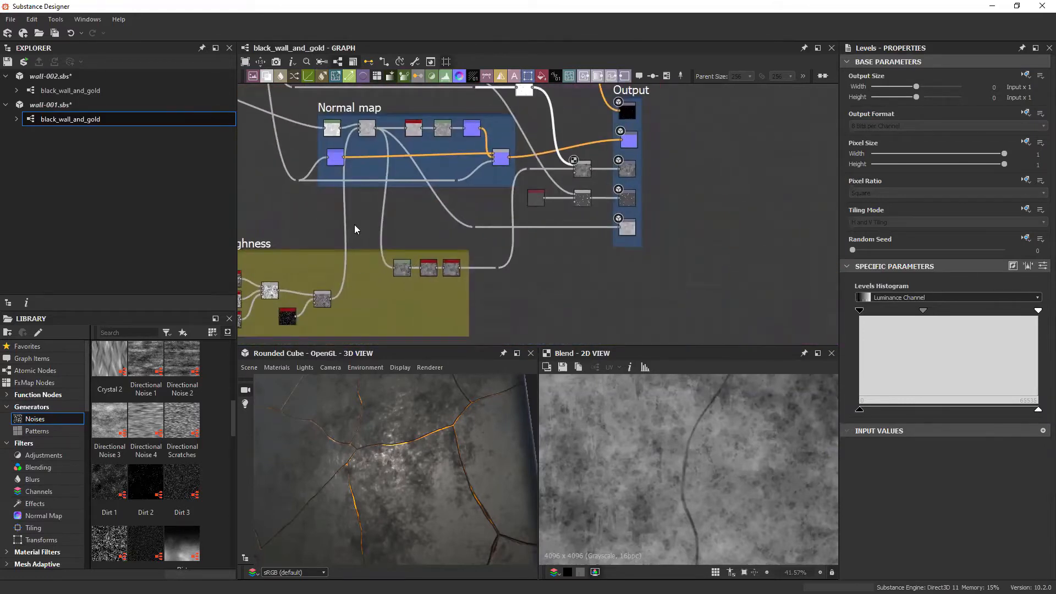
{"action": "middle_click_drag", "start_coordinate": [292, 257], "coordinate": [391, 251]}
{"action": "middle_click_drag", "start_coordinate": [573, 223], "coordinate": [471, 270]}
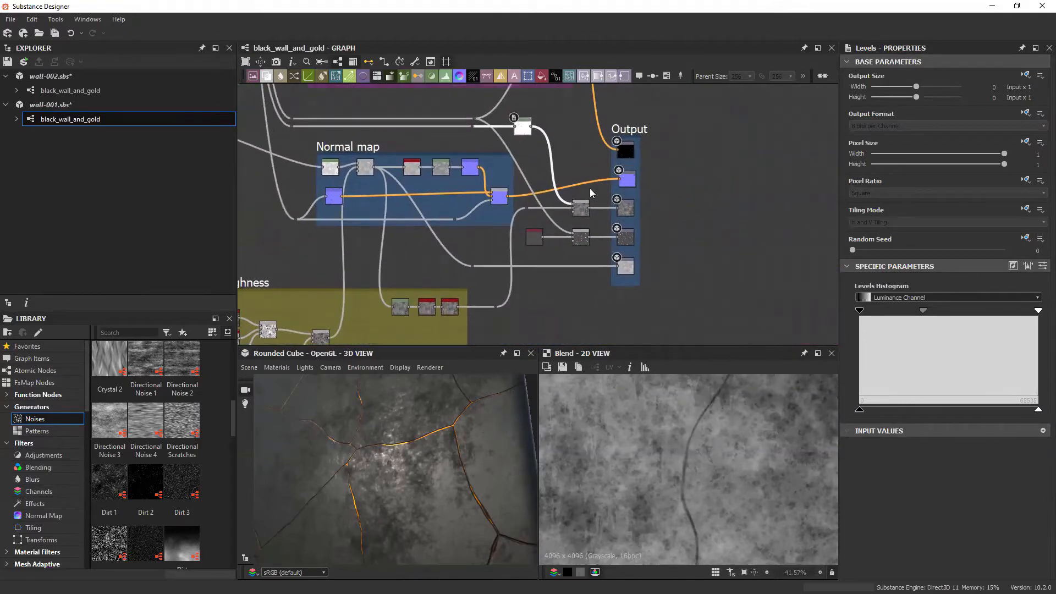
{"action": "scroll", "coordinate": [599, 201], "scroll_direction": "up", "scroll_amount": 6}
{"action": "left_click", "coordinate": [542, 206]}
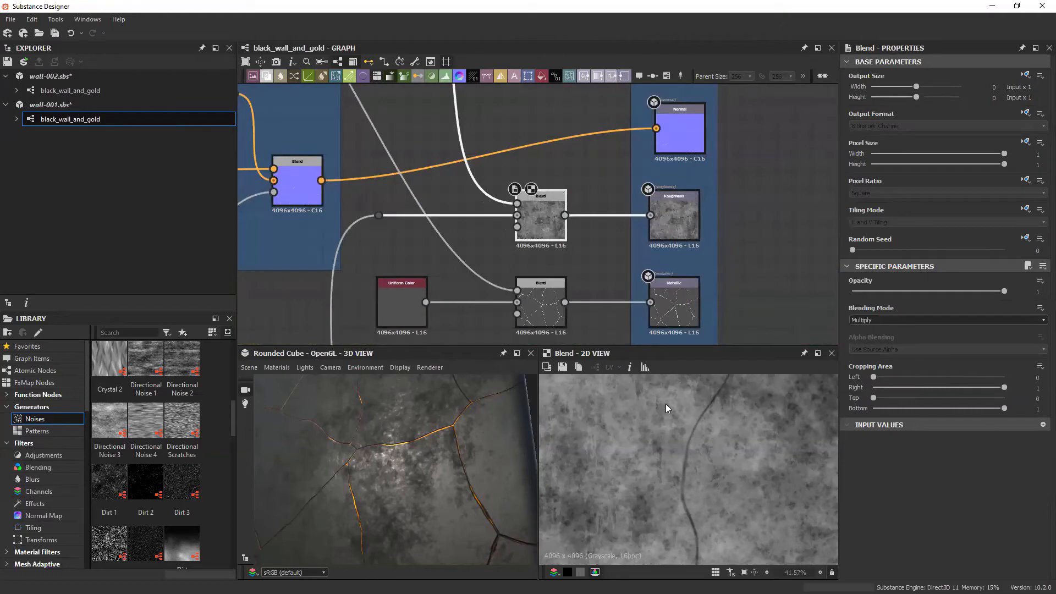
{"action": "middle_click_drag", "start_coordinate": [591, 222], "coordinate": [537, 216]}
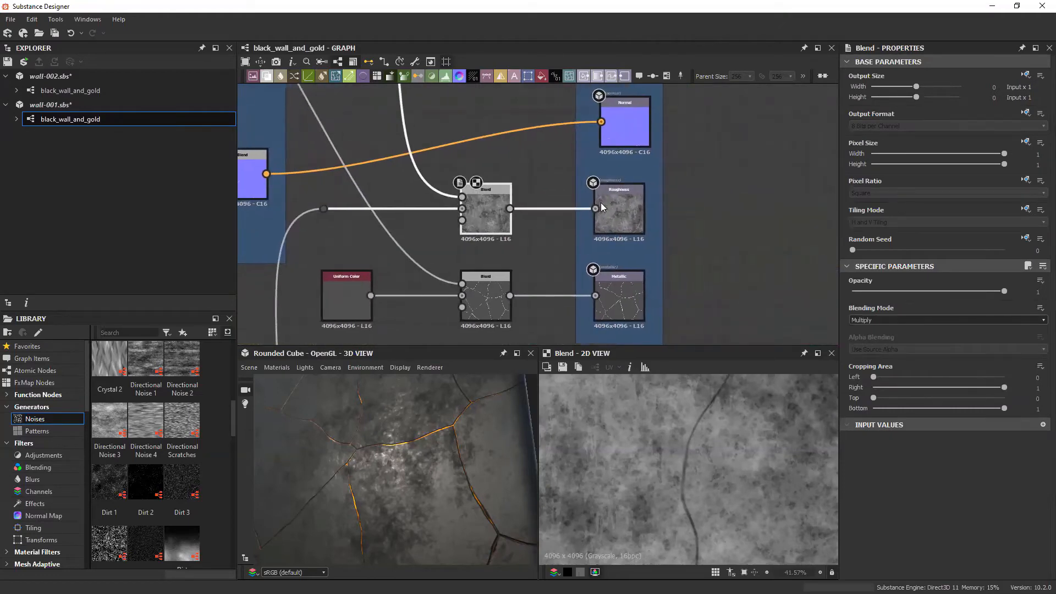
Step: Preview the Roughness output node and examine its integration attributes and its connection from the Multiply Blend
{"action": "left_click", "coordinate": [612, 195]}
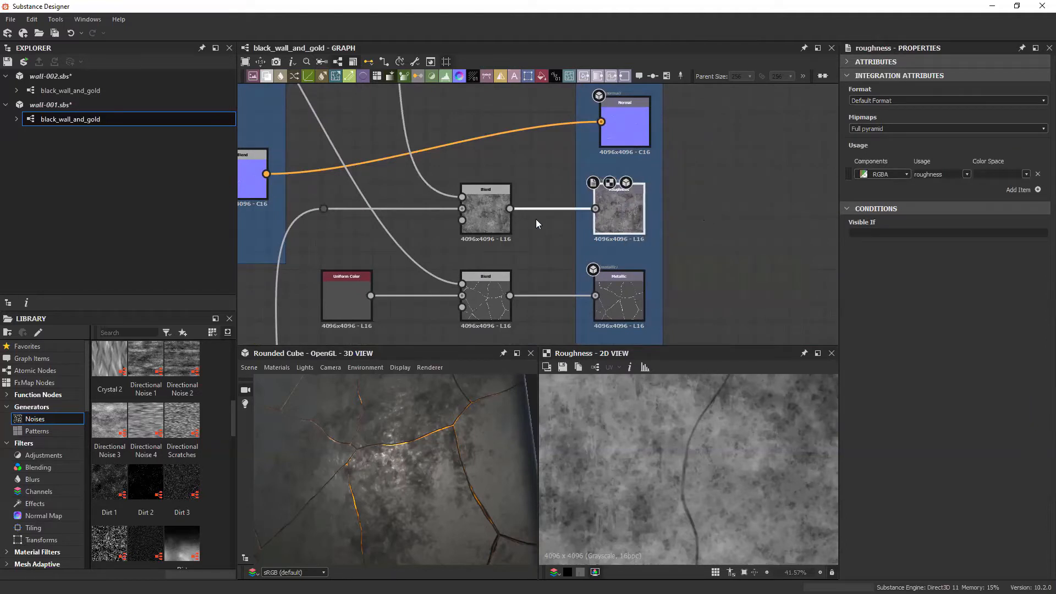
{"action": "middle_click_drag", "start_coordinate": [548, 227], "coordinate": [576, 223]}
{"action": "scroll", "coordinate": [576, 226], "scroll_direction": "down", "scroll_amount": 1}
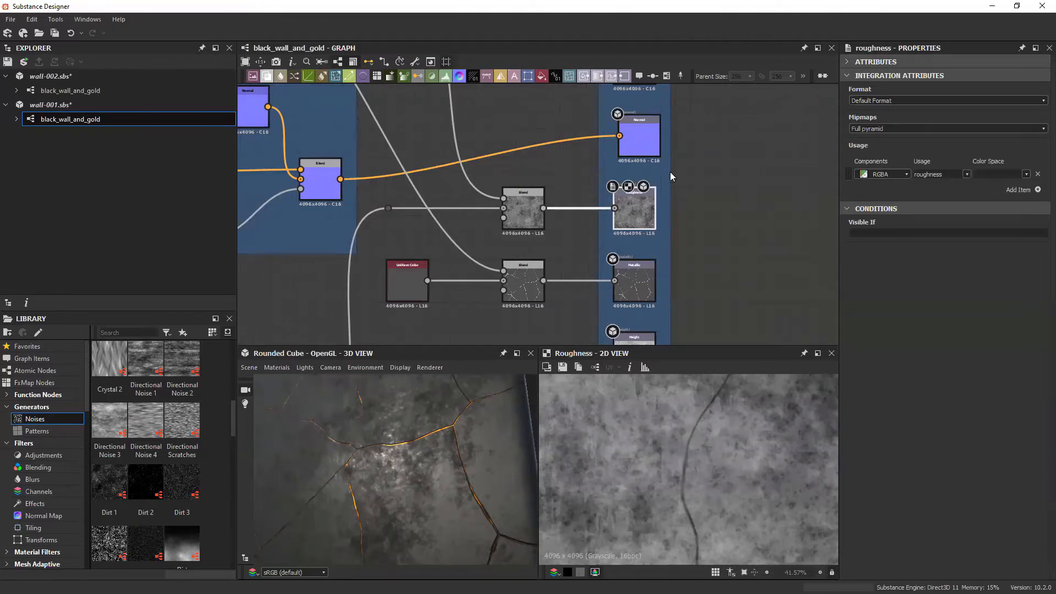
{"action": "middle_click_drag", "start_coordinate": [555, 225], "coordinate": [583, 221]}
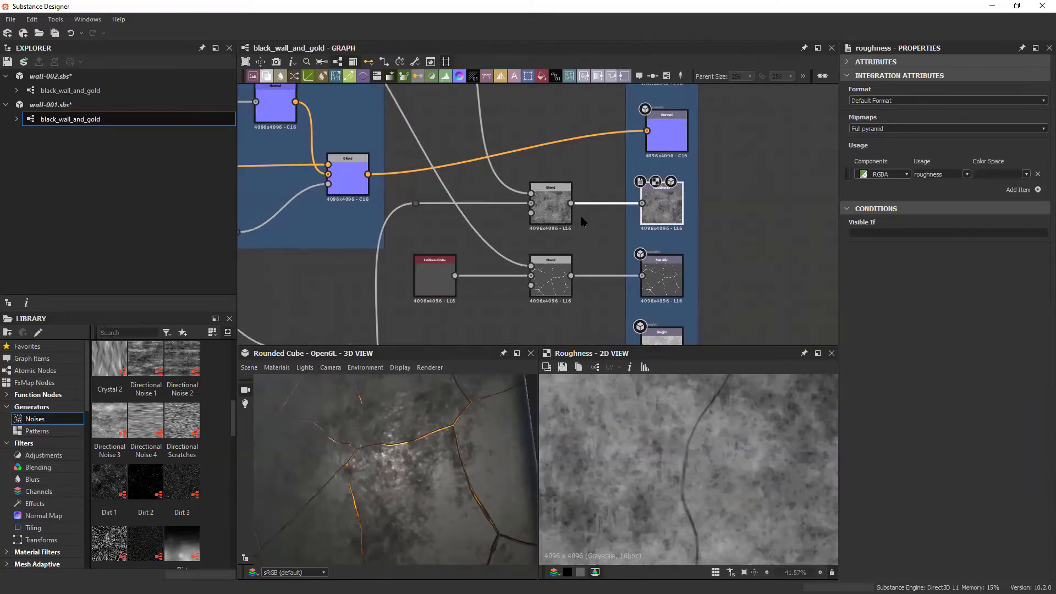
{"action": "middle_click_drag", "start_coordinate": [582, 220], "coordinate": [603, 234]}
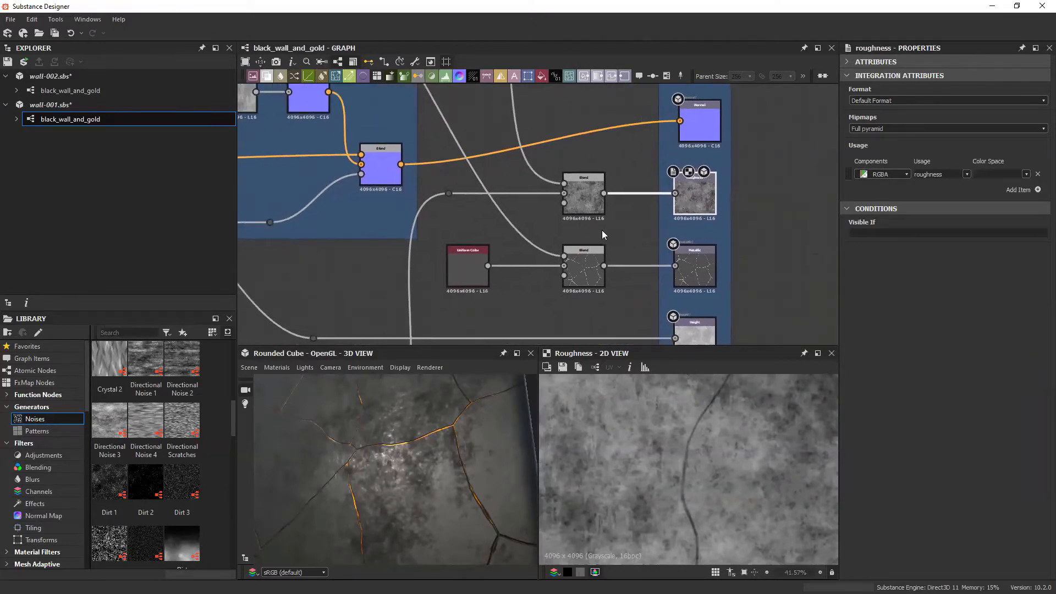
Step: Preview the Metallic output node and examine its integration attributes
{"action": "middle_click_drag", "start_coordinate": [523, 228], "coordinate": [558, 219]}
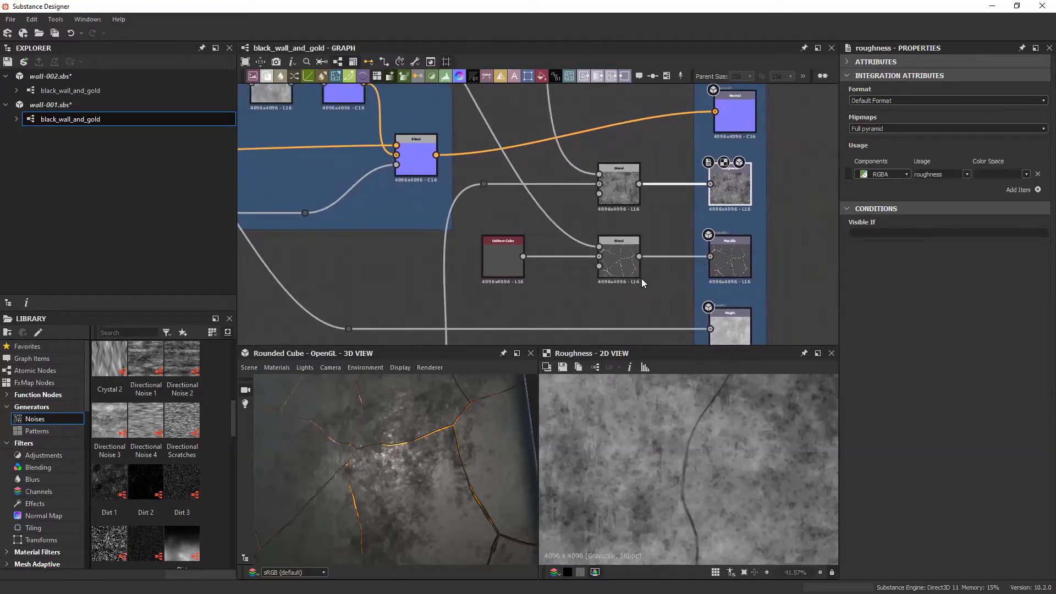
{"action": "middle_click_drag", "start_coordinate": [642, 278], "coordinate": [561, 246]}
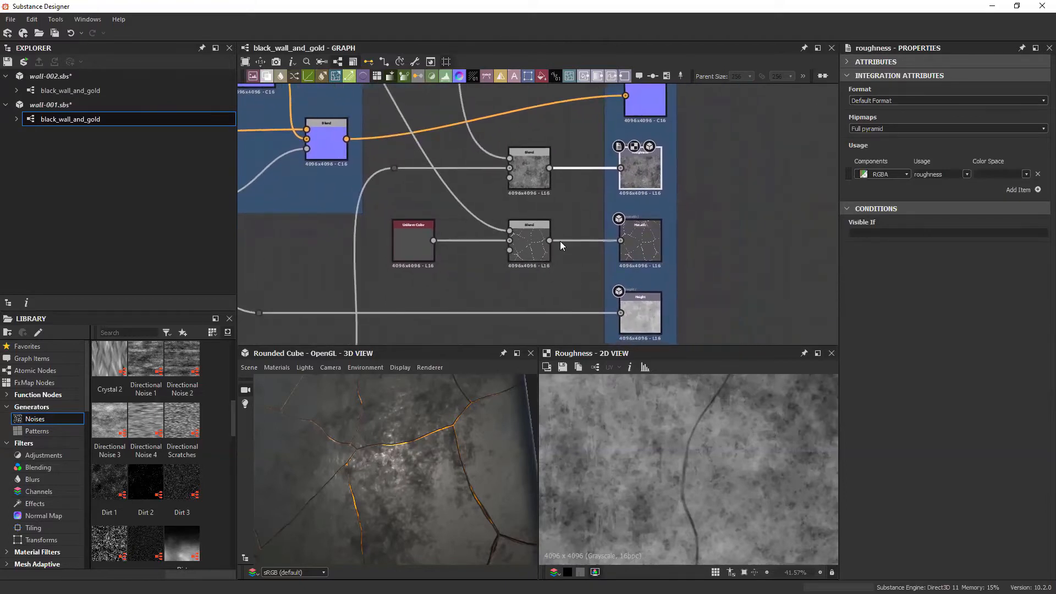
{"action": "double_click", "coordinate": [641, 238]}
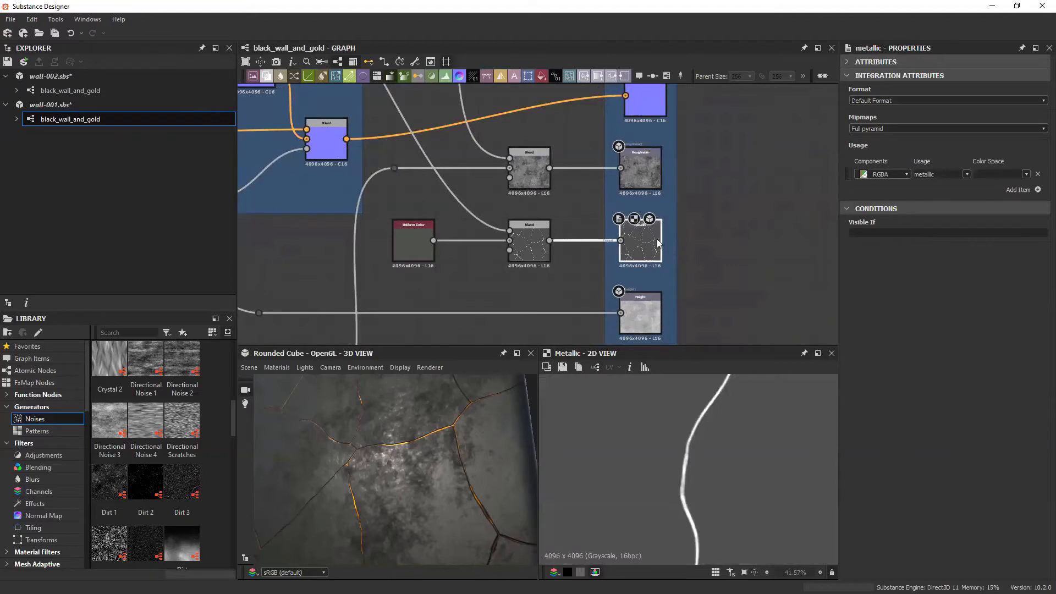
Step: Preview the Uniform Color node that feeds the metallic Blend and inspect its grayscale output color
{"action": "middle_click_drag", "start_coordinate": [491, 249], "coordinate": [532, 256]}
{"action": "scroll", "coordinate": [495, 231], "scroll_direction": "up", "scroll_amount": 3}
{"action": "double_click", "coordinate": [493, 226]}
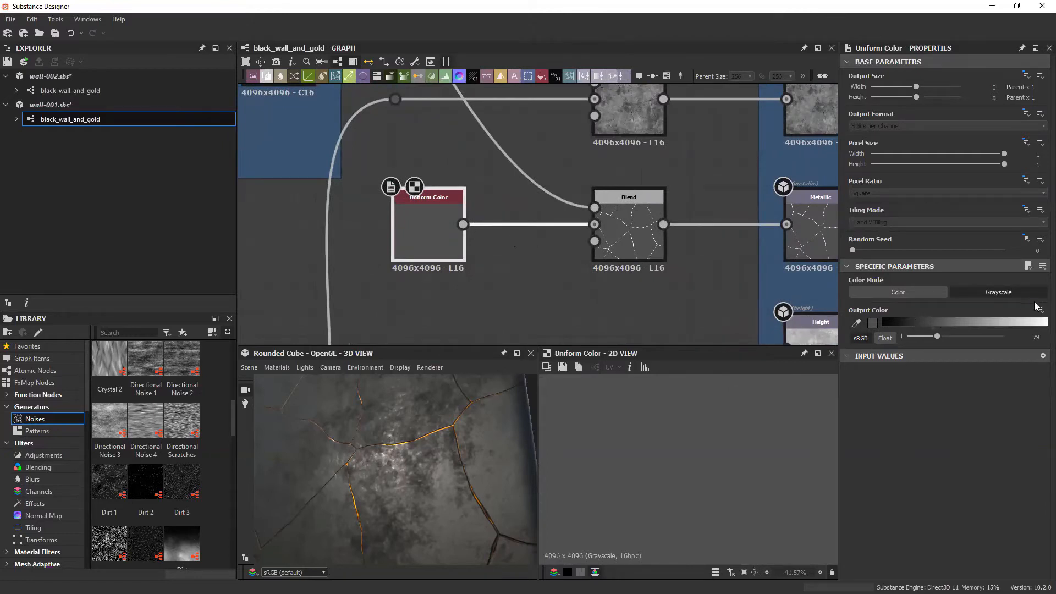
Step: Preview the Blend in front of the Metallic output, inspect its blending settings and follow it to the Metallic output node
{"action": "middle_click_drag", "start_coordinate": [621, 227], "coordinate": [587, 231]}
{"action": "double_click", "coordinate": [587, 231]}
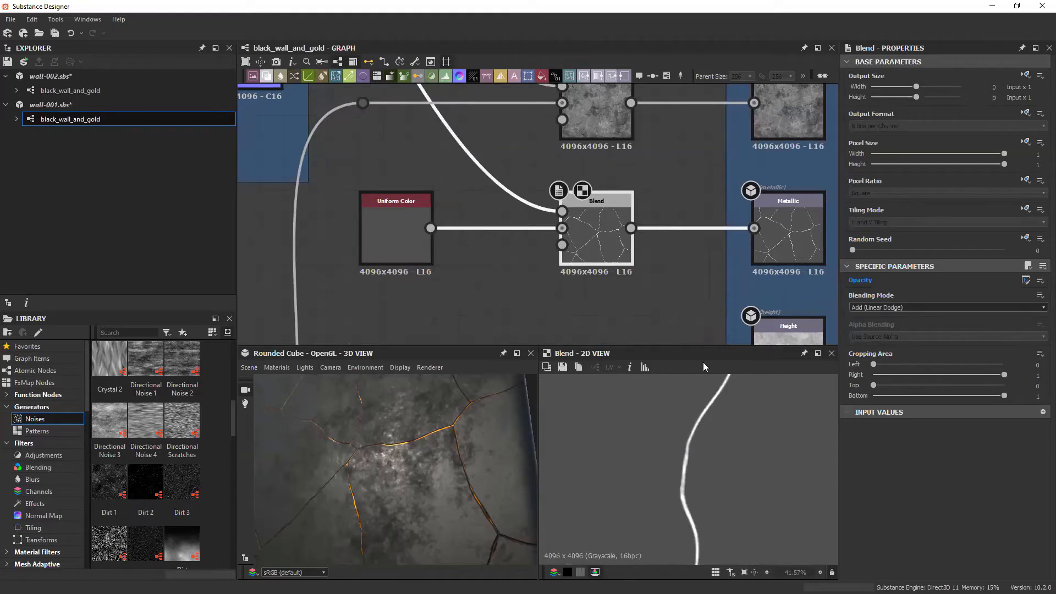
{"action": "middle_click_drag", "start_coordinate": [639, 297], "coordinate": [513, 269]}
{"action": "scroll", "coordinate": [525, 271], "scroll_direction": "down", "scroll_amount": 1}
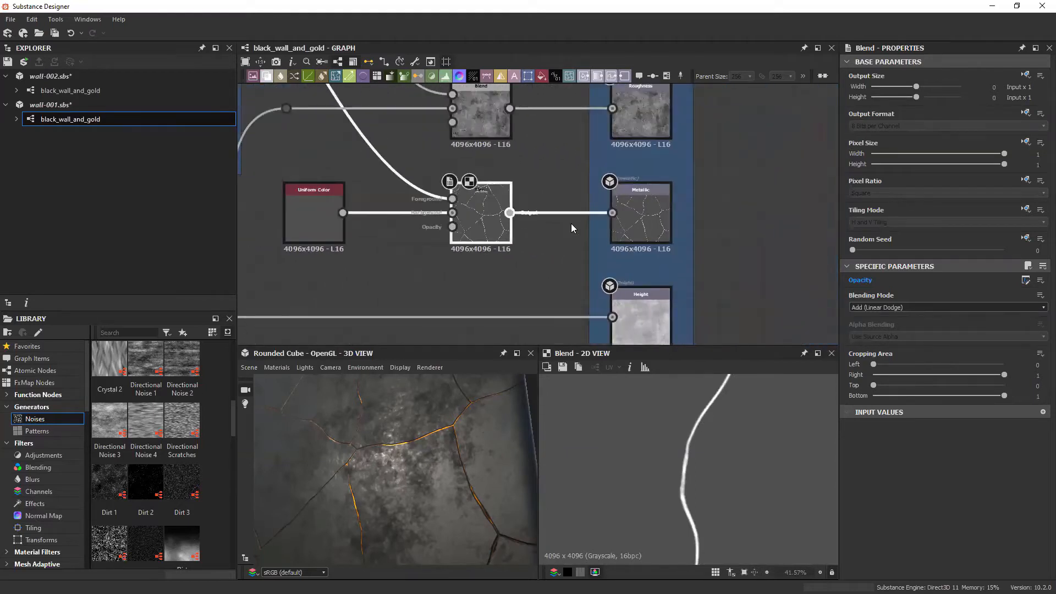
{"action": "left_click", "coordinate": [632, 205]}
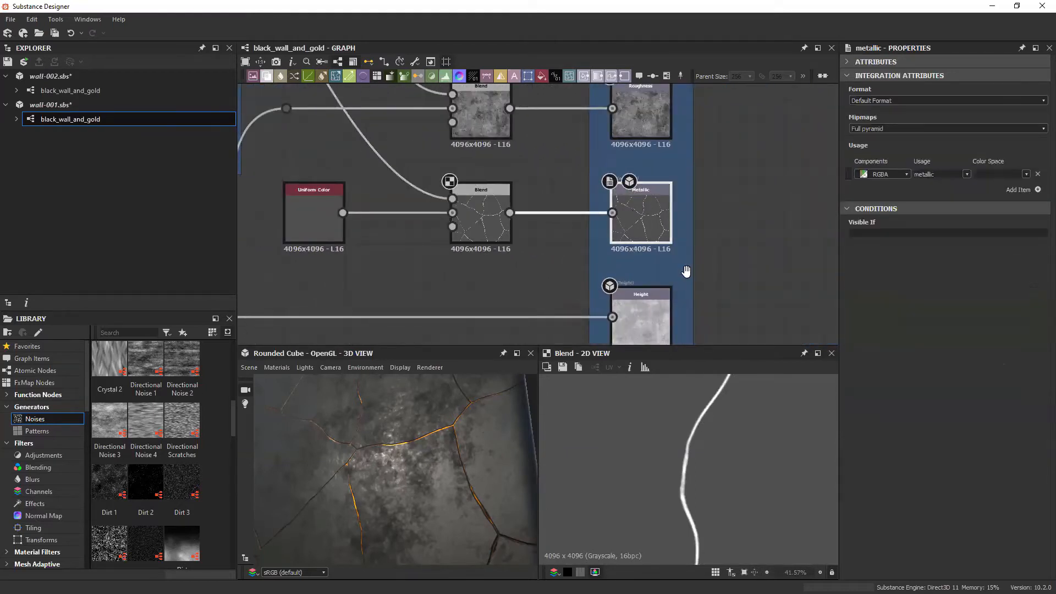
Step: Trace the connection from the Main group into the Normal map group and preview the Levels node it feeds
{"action": "scroll", "coordinate": [736, 259], "scroll_direction": "down", "scroll_amount": 3}
{"action": "scroll", "coordinate": [500, 222], "scroll_direction": "down", "scroll_amount": 1}
{"action": "middle_click_drag", "start_coordinate": [429, 211], "coordinate": [546, 238]}
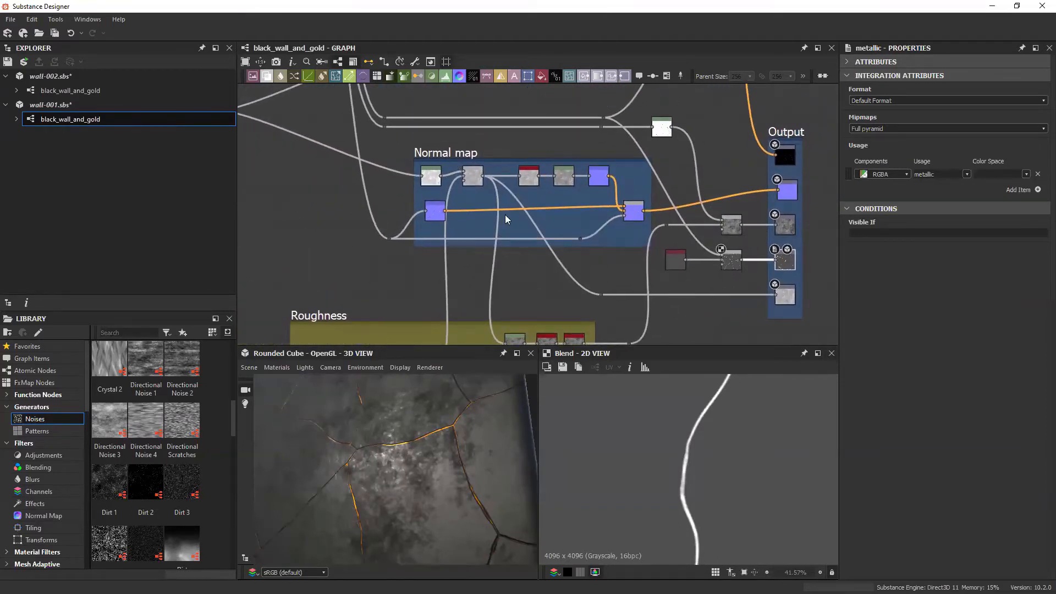
{"action": "middle_click_drag", "start_coordinate": [496, 174], "coordinate": [608, 222]}
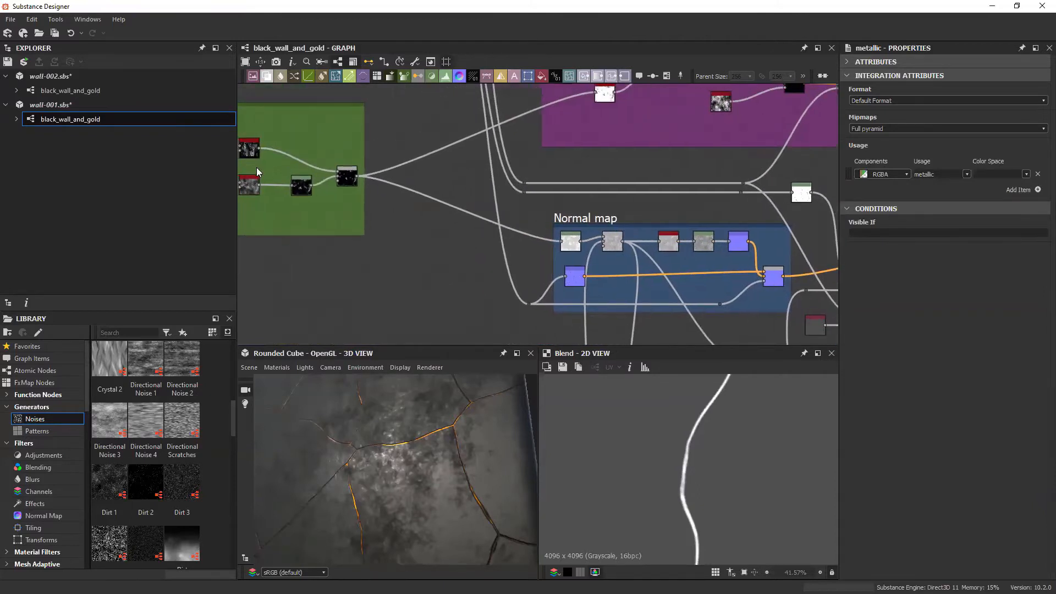
{"action": "middle_click_drag", "start_coordinate": [257, 172], "coordinate": [418, 187]}
{"action": "middle_click_drag", "start_coordinate": [563, 196], "coordinate": [491, 190]}
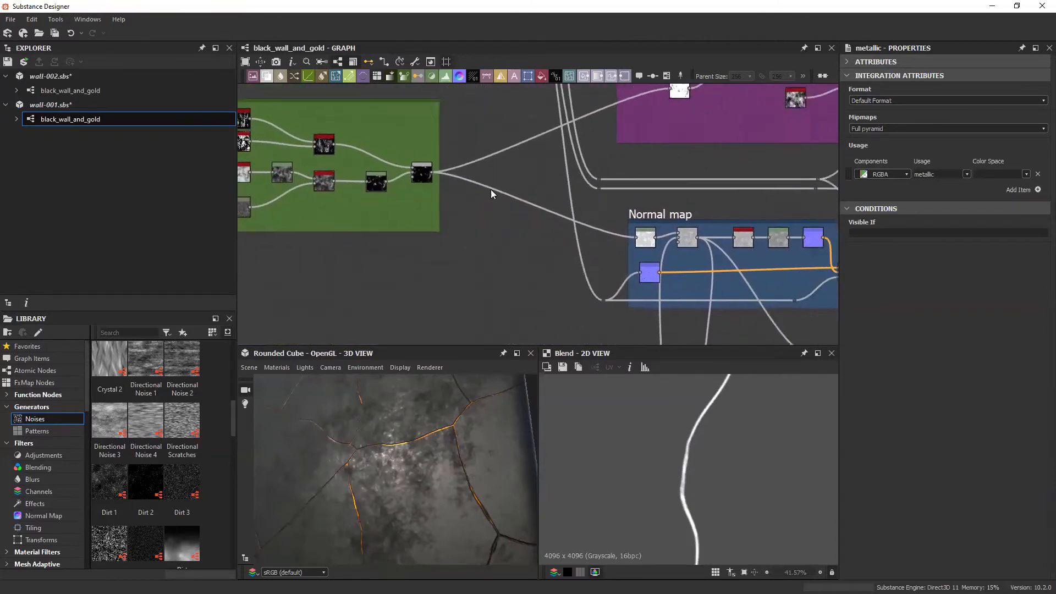
{"action": "middle_click_drag", "start_coordinate": [594, 230], "coordinate": [495, 219]}
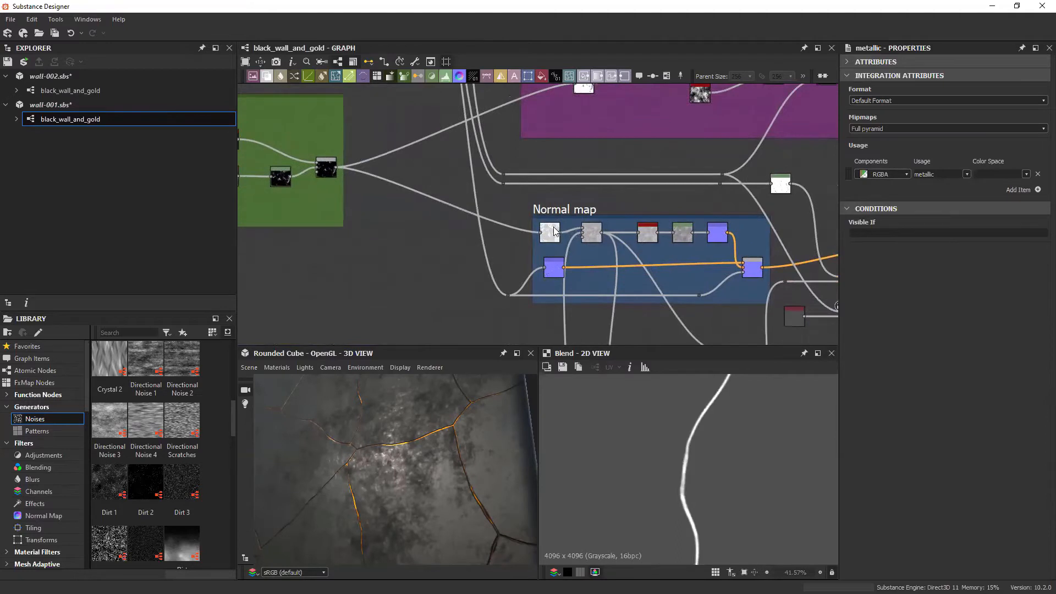
{"action": "double_click", "coordinate": [542, 235]}
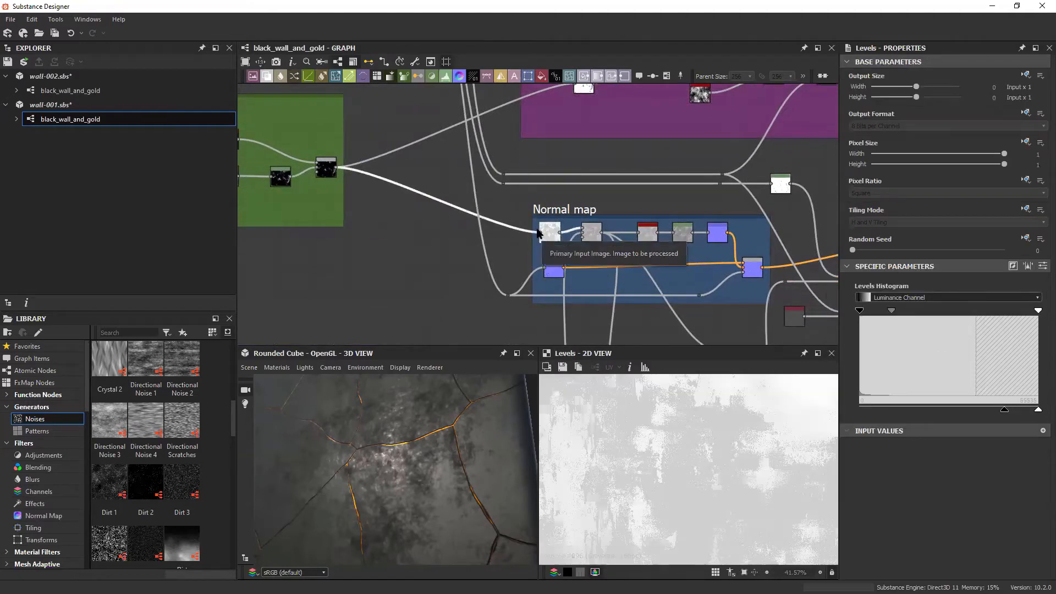
{"action": "middle_click_drag", "start_coordinate": [541, 237], "coordinate": [504, 210]}
{"action": "scroll", "coordinate": [504, 210], "scroll_direction": "up", "scroll_amount": 3}
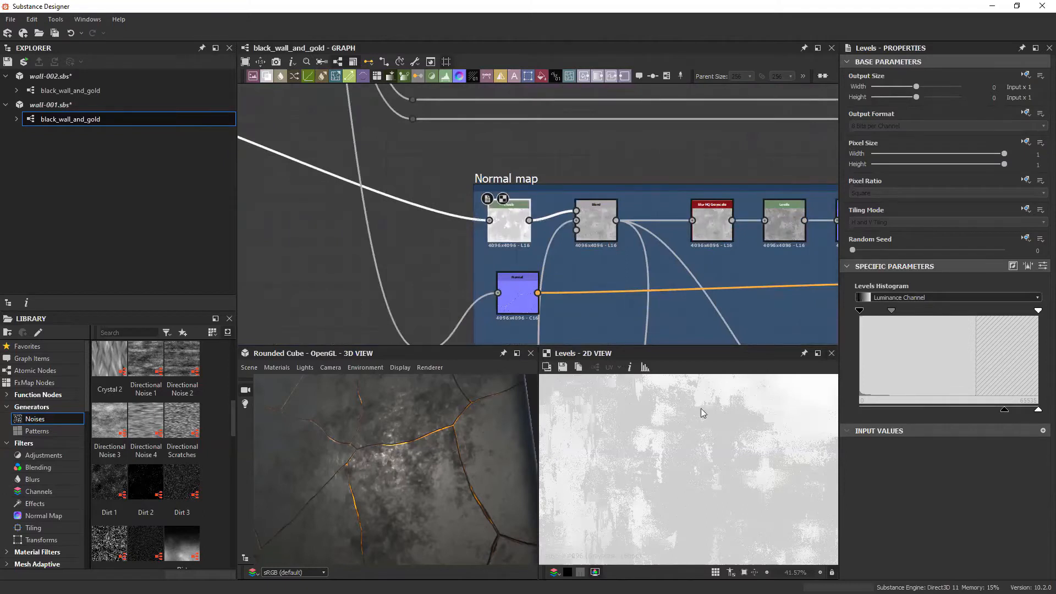
Step: Preview the Blend after the Levels node in the Normal map group and trace its background input back to the Roughness group
{"action": "middle_click_drag", "start_coordinate": [626, 247], "coordinate": [533, 210]}
{"action": "scroll", "coordinate": [534, 212], "scroll_direction": "down", "scroll_amount": 1}
{"action": "middle_click_drag", "start_coordinate": [471, 199], "coordinate": [426, 217]}
{"action": "left_click", "coordinate": [467, 199]}
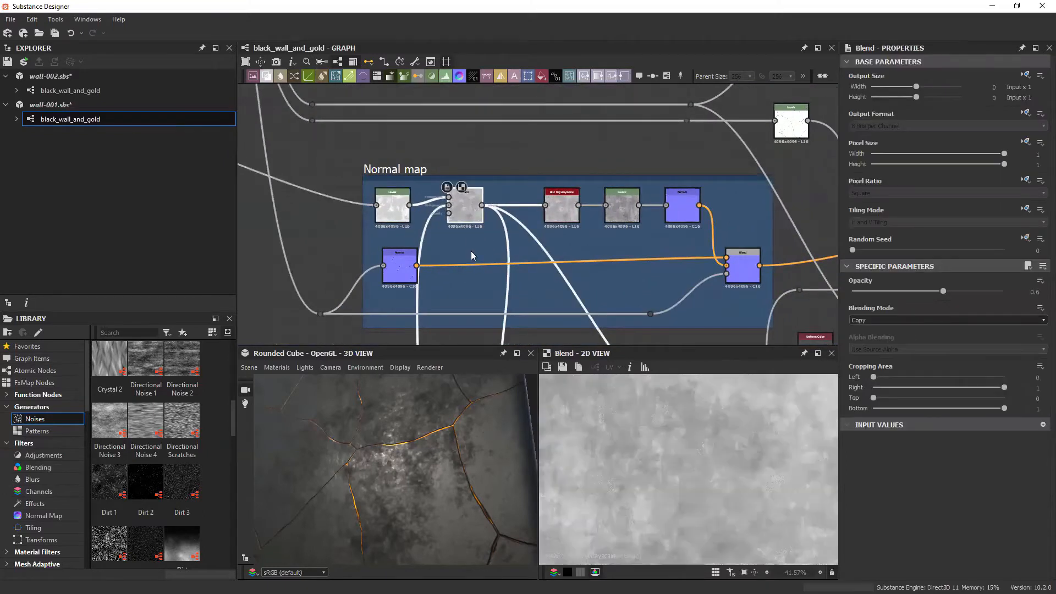
{"action": "middle_click_drag", "start_coordinate": [472, 248], "coordinate": [503, 151]}
{"action": "scroll", "coordinate": [503, 150], "scroll_direction": "down", "scroll_amount": 1}
{"action": "middle_click_drag", "start_coordinate": [474, 211], "coordinate": [496, 176]}
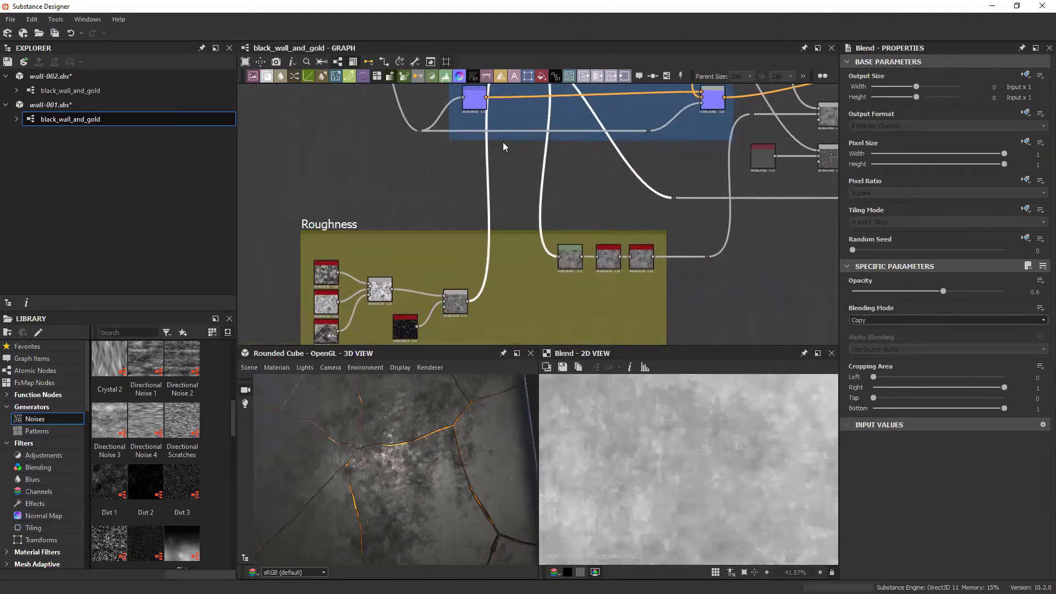
{"action": "scroll", "coordinate": [503, 141], "scroll_direction": "down", "scroll_amount": 1}
{"action": "middle_click_drag", "start_coordinate": [502, 139], "coordinate": [436, 264]}
{"action": "scroll", "coordinate": [459, 201], "scroll_direction": "up", "scroll_amount": 2}
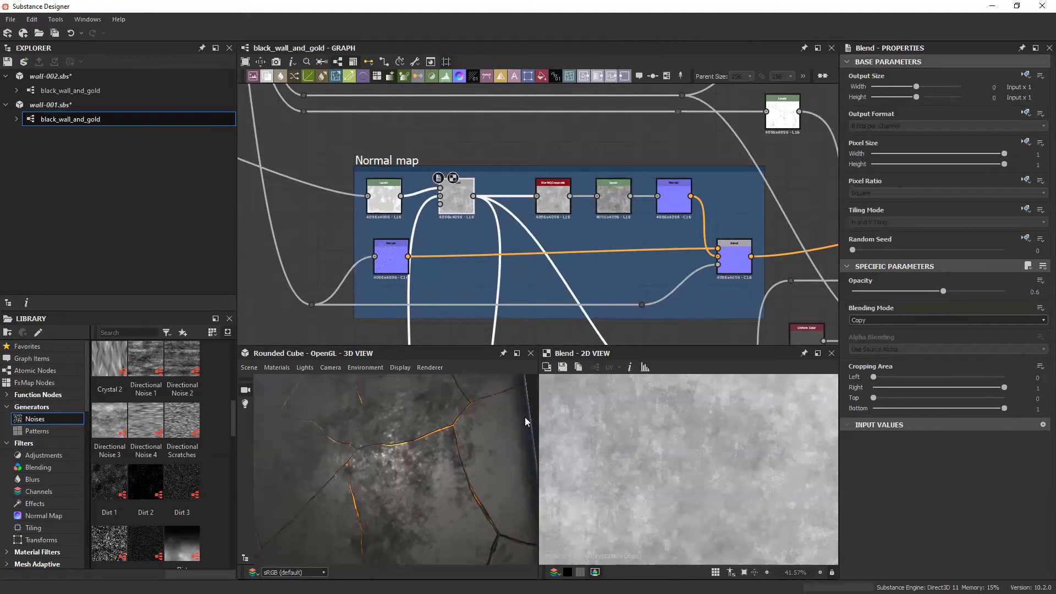
Step: Follow the Blend through the Blur HQ Grayscale and Levels nodes, previewing the Levels result and the Normal node it feeds
{"action": "middle_click_drag", "start_coordinate": [526, 255], "coordinate": [496, 242]}
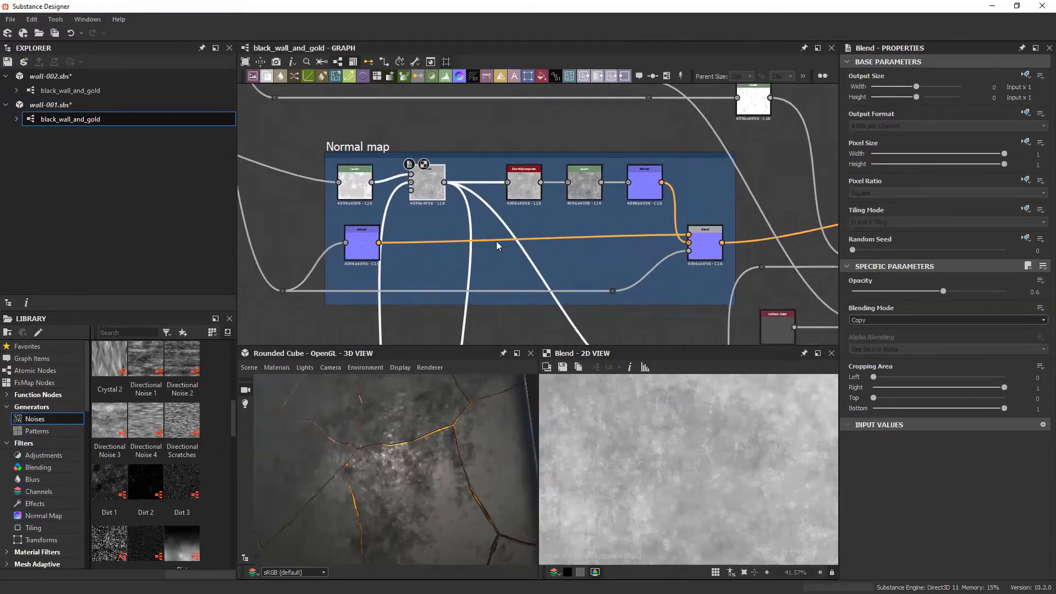
{"action": "scroll", "coordinate": [488, 238], "scroll_direction": "down", "scroll_amount": 2}
{"action": "middle_click_drag", "start_coordinate": [599, 293], "coordinate": [565, 296]}
{"action": "mouse_move", "coordinate": [351, 489]}
{"action": "left_mouse_down"}
{"action": "mouse_move", "coordinate": [407, 459]}
{"action": "mouse_move", "coordinate": [383, 459]}
{"action": "left_mouse_up"}
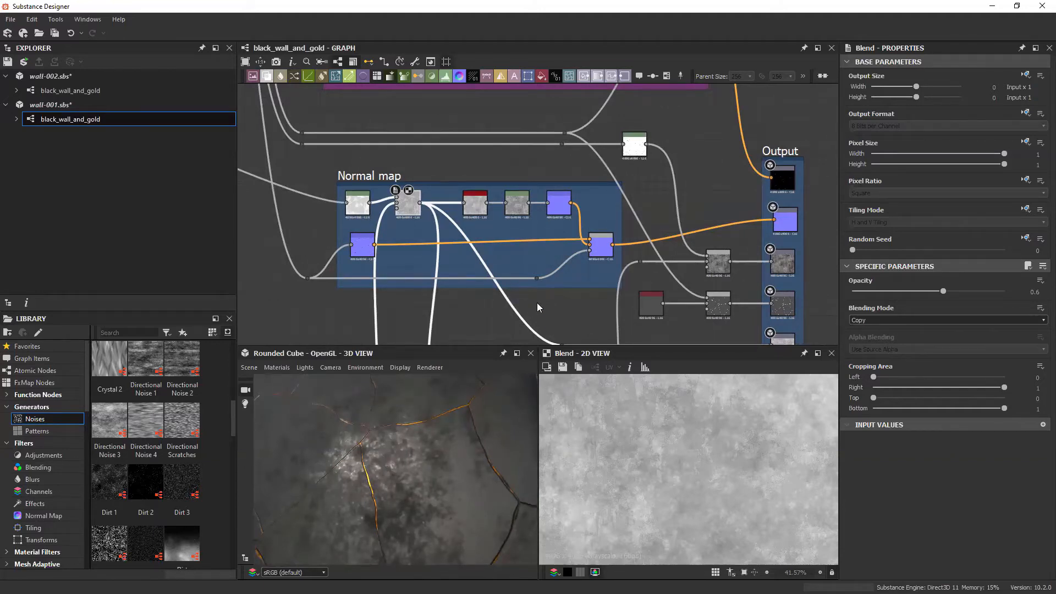
{"action": "middle_click_drag", "start_coordinate": [491, 231], "coordinate": [474, 235]}
{"action": "scroll", "coordinate": [465, 204], "scroll_direction": "up", "scroll_amount": 4}
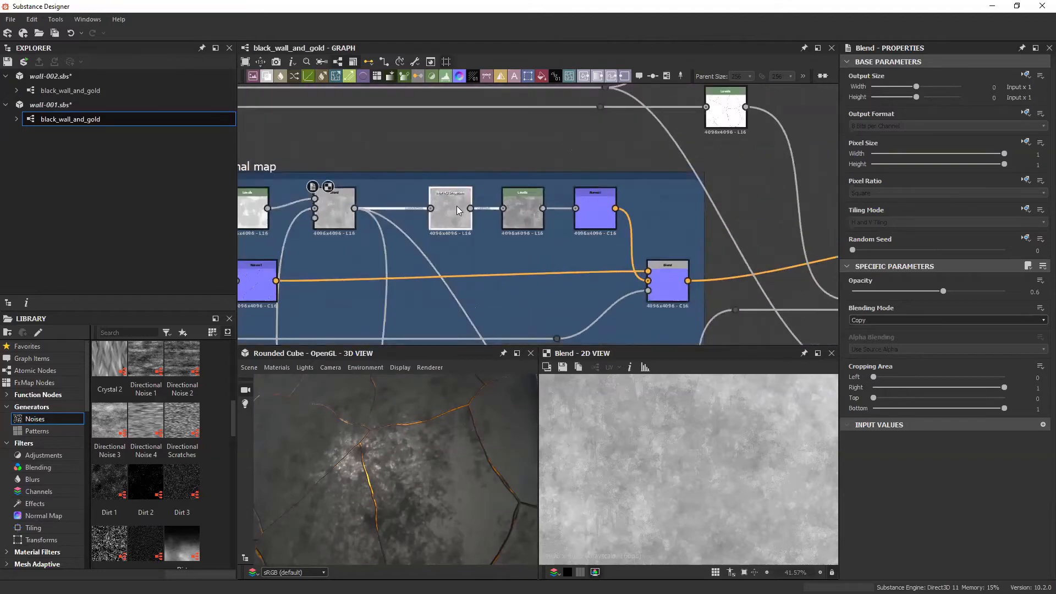
{"action": "left_click", "coordinate": [455, 207]}
{"action": "left_click", "coordinate": [511, 201]}
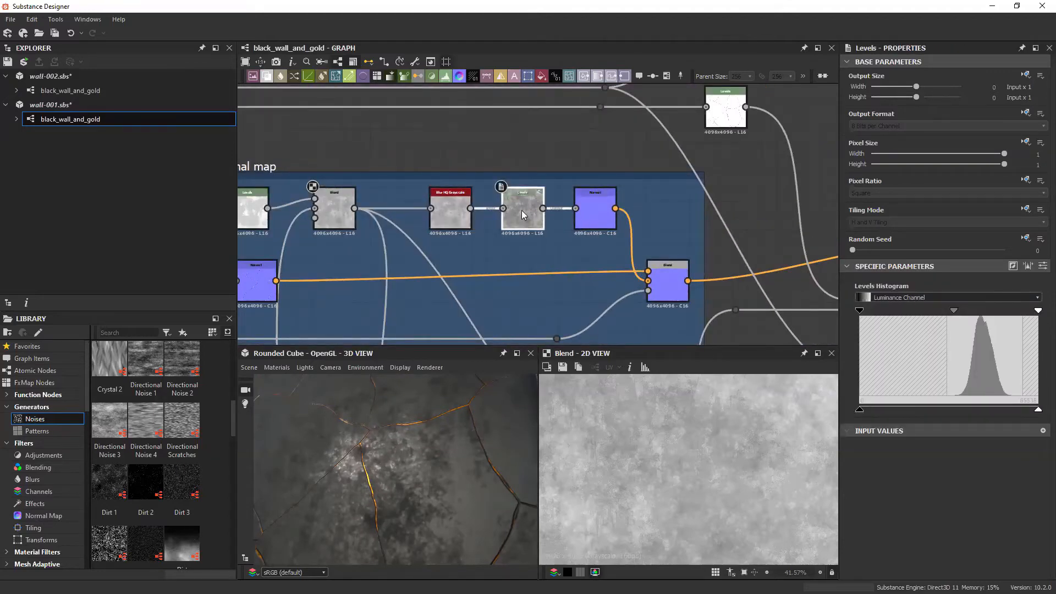
{"action": "double_click", "coordinate": [521, 210]}
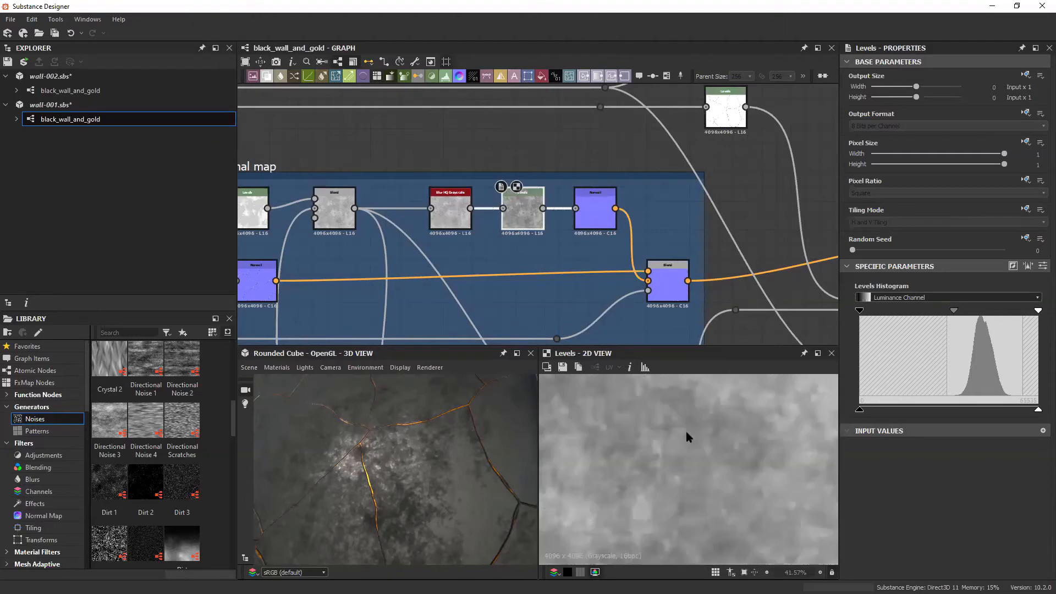
{"action": "double_click", "coordinate": [598, 209]}
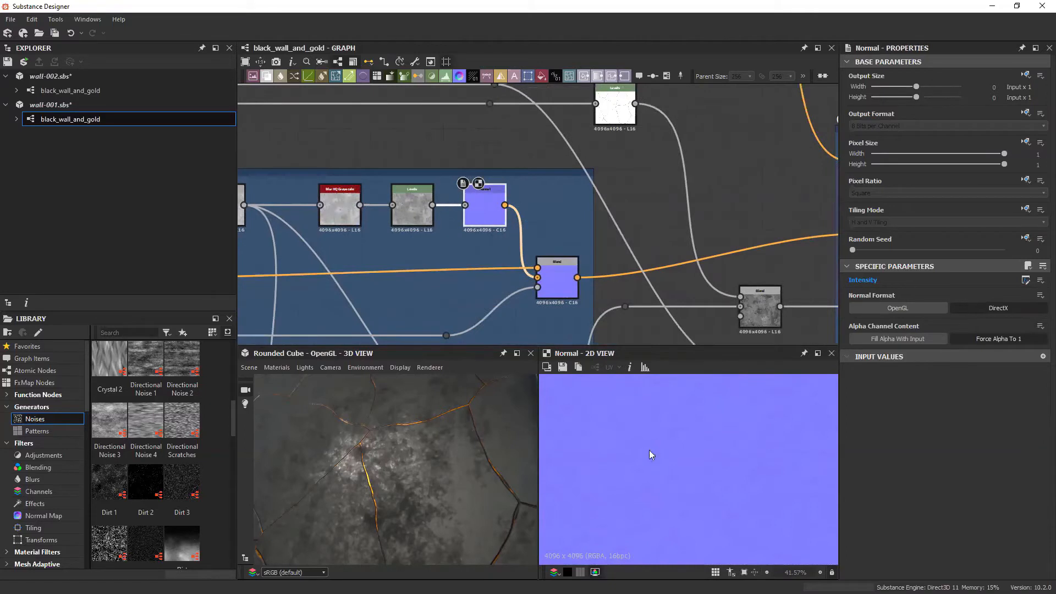
{"action": "scroll", "coordinate": [654, 445], "scroll_direction": "down", "scroll_amount": 5}
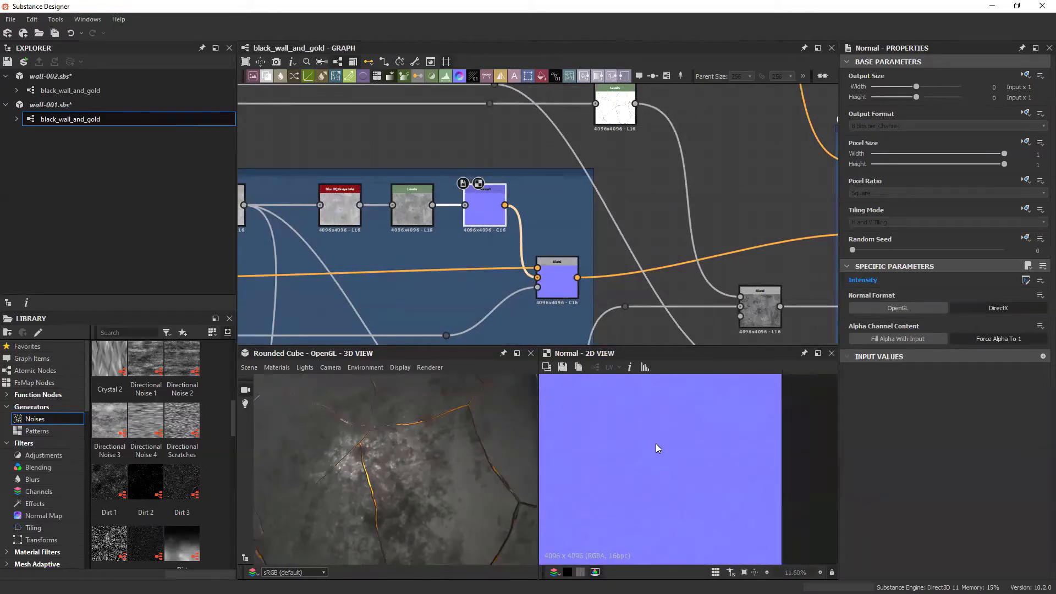
Step: Trace the Normal map group's second input back to the Blur HQ Grayscale node in the Cracks group and select that node
{"action": "middle_click_drag", "start_coordinate": [532, 252], "coordinate": [670, 246]}
{"action": "scroll", "coordinate": [670, 246], "scroll_direction": "down", "scroll_amount": 2}
{"action": "middle_click_drag", "start_coordinate": [434, 245], "coordinate": [674, 344]}
{"action": "middle_click_drag", "start_coordinate": [477, 137], "coordinate": [523, 333]}
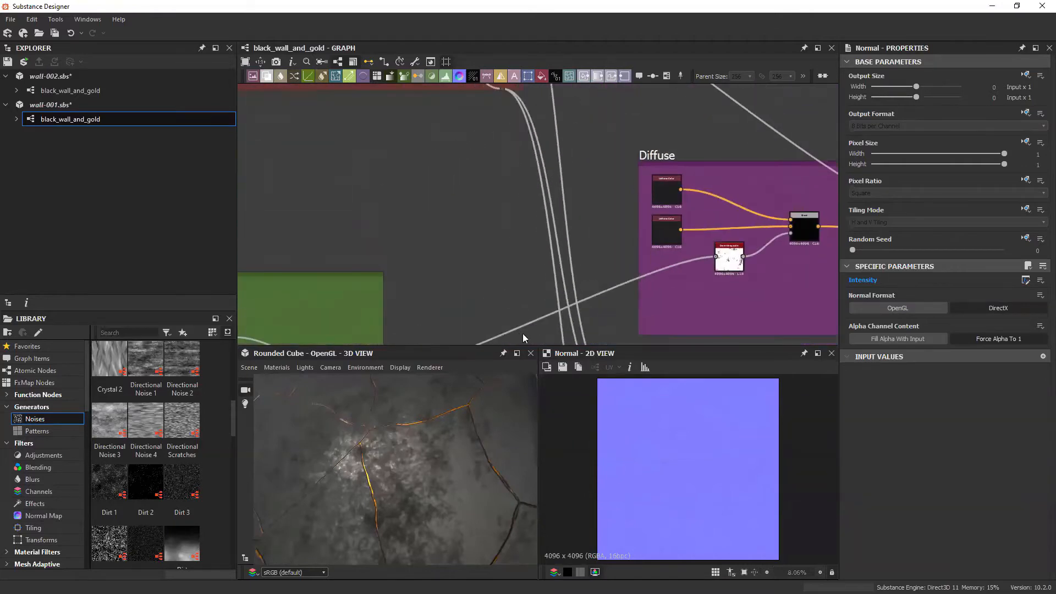
{"action": "middle_click_drag", "start_coordinate": [453, 165], "coordinate": [512, 308]}
{"action": "left_click", "coordinate": [514, 141]}
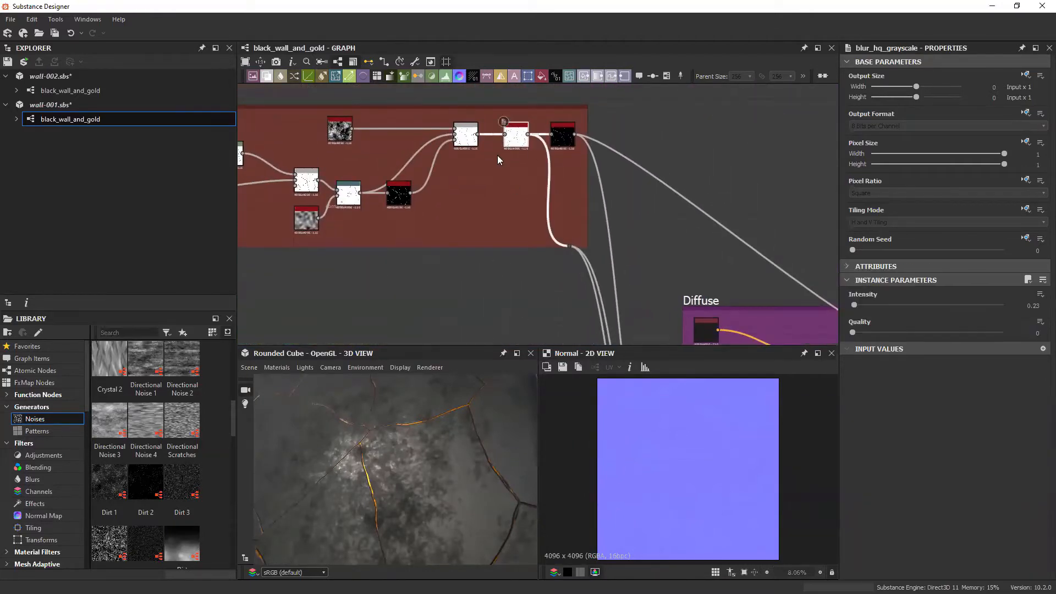
{"action": "middle_click_drag", "start_coordinate": [523, 259], "coordinate": [490, 173]}
{"action": "scroll", "coordinate": [494, 193], "scroll_direction": "down", "scroll_amount": 3}
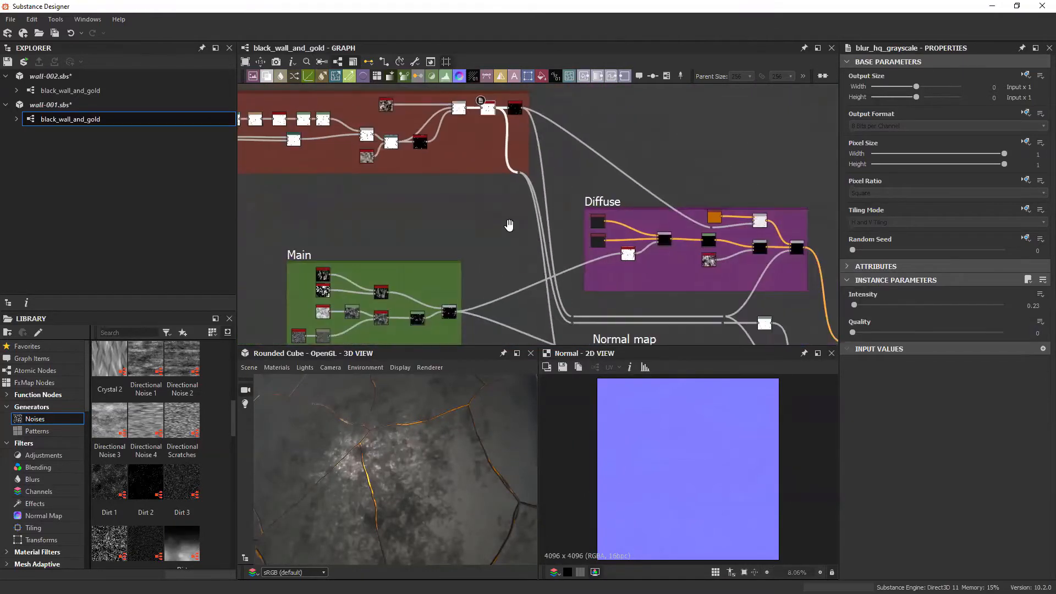
Step: Preview the Normal node fed by the Cracks group and examine the crack detail and its intensity setting
{"action": "middle_click_drag", "start_coordinate": [510, 226], "coordinate": [451, 114]}
{"action": "scroll", "coordinate": [533, 258], "scroll_direction": "up", "scroll_amount": 8}
{"action": "left_click", "coordinate": [546, 253]}
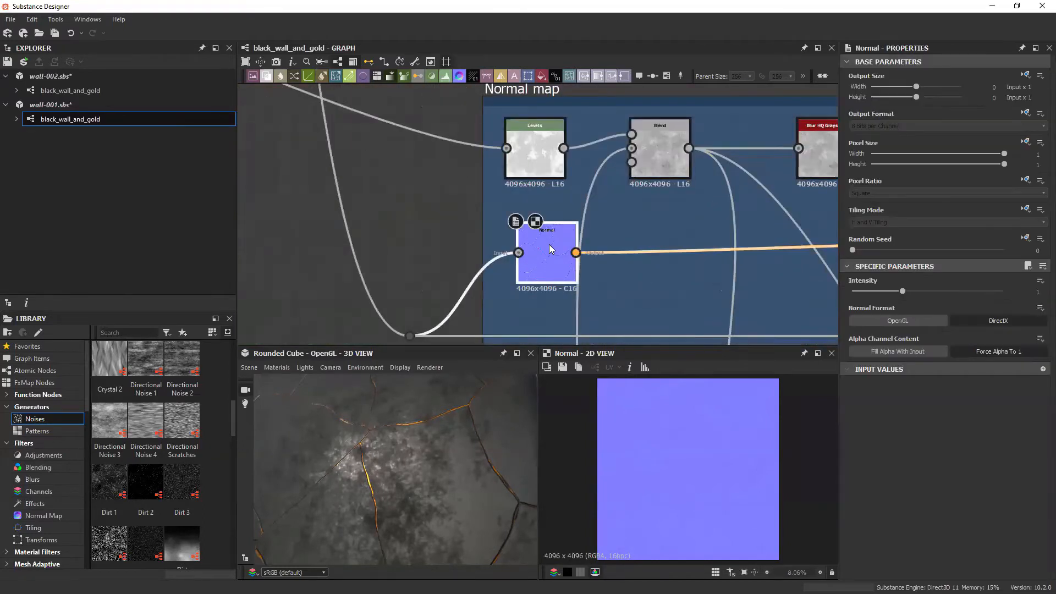
{"action": "scroll", "coordinate": [669, 469], "scroll_direction": "up", "scroll_amount": 5}
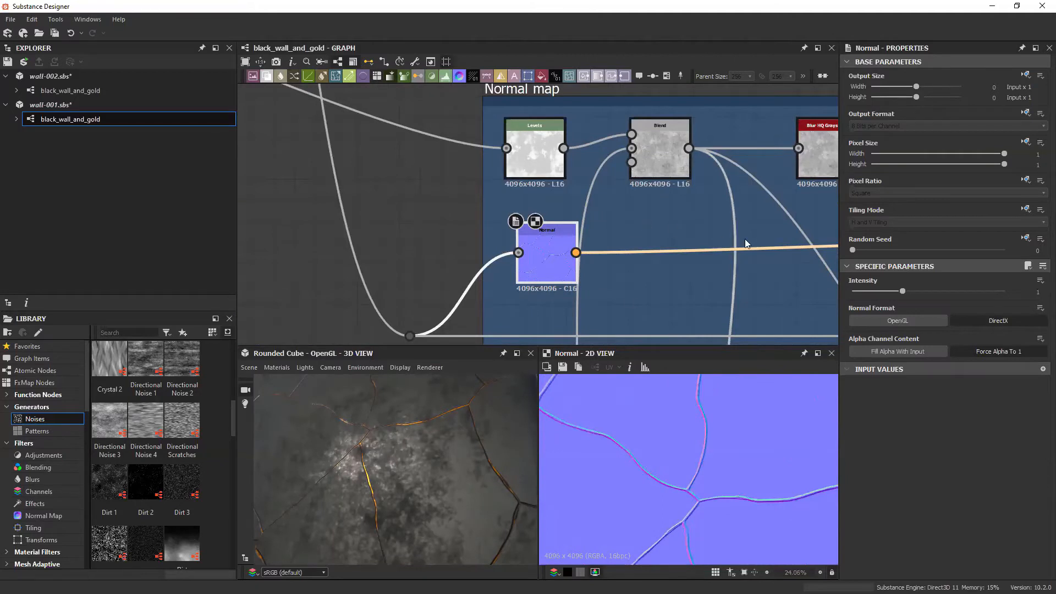
{"action": "middle_click_drag", "start_coordinate": [745, 239], "coordinate": [627, 223]}
{"action": "scroll", "coordinate": [668, 455], "scroll_direction": "up", "scroll_amount": 4}
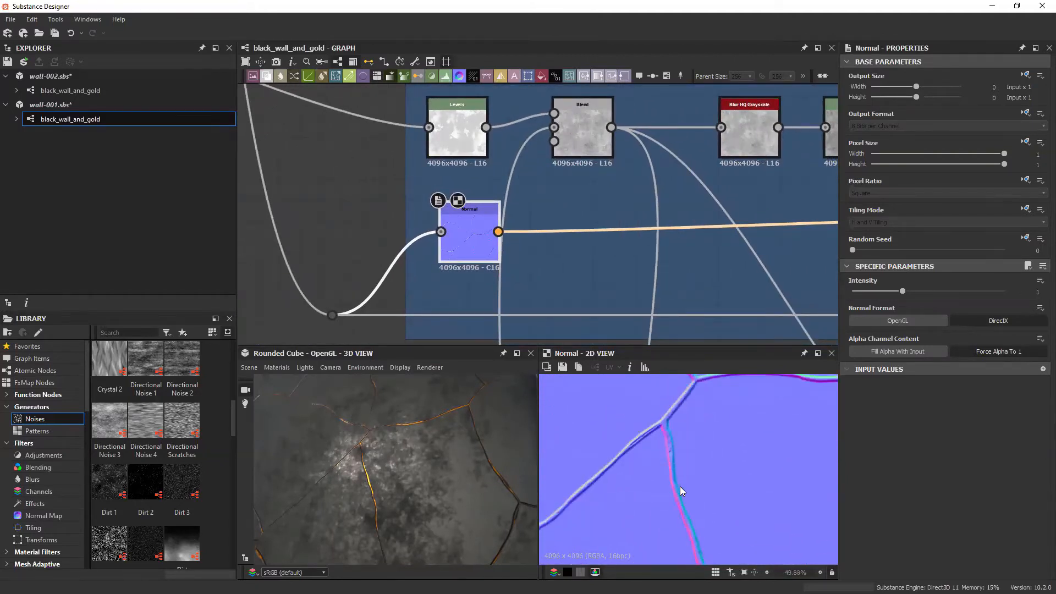
Step: Preview the Blend that combines the two Normal nodes, inspect its blending settings and follow it to the Normal output node
{"action": "middle_click_drag", "start_coordinate": [566, 251], "coordinate": [534, 257]}
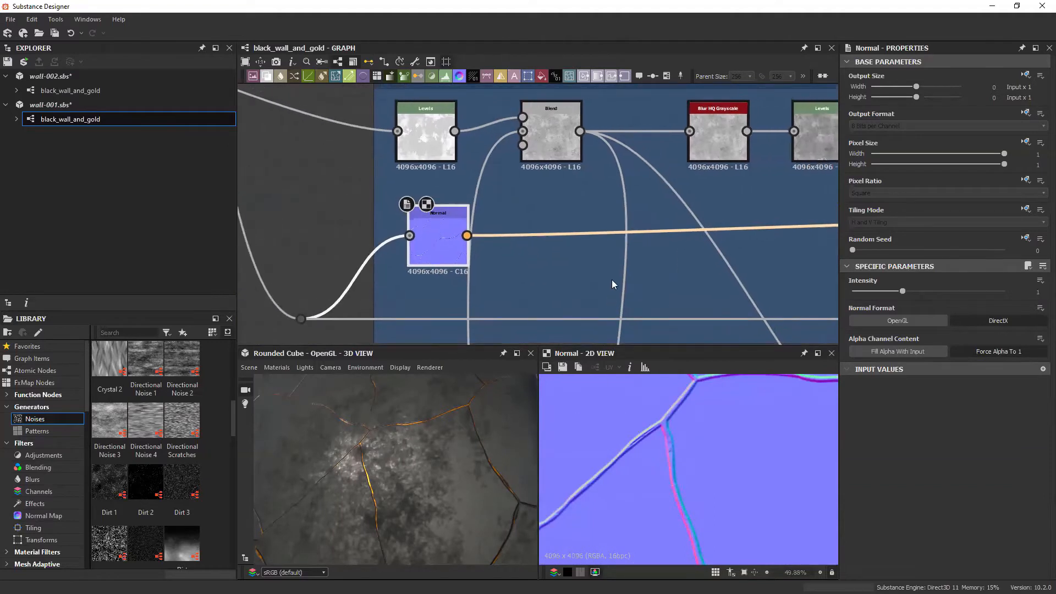
{"action": "scroll", "coordinate": [613, 284], "scroll_direction": "down", "scroll_amount": 4}
{"action": "scroll", "coordinate": [629, 275], "scroll_direction": "up", "scroll_amount": 2}
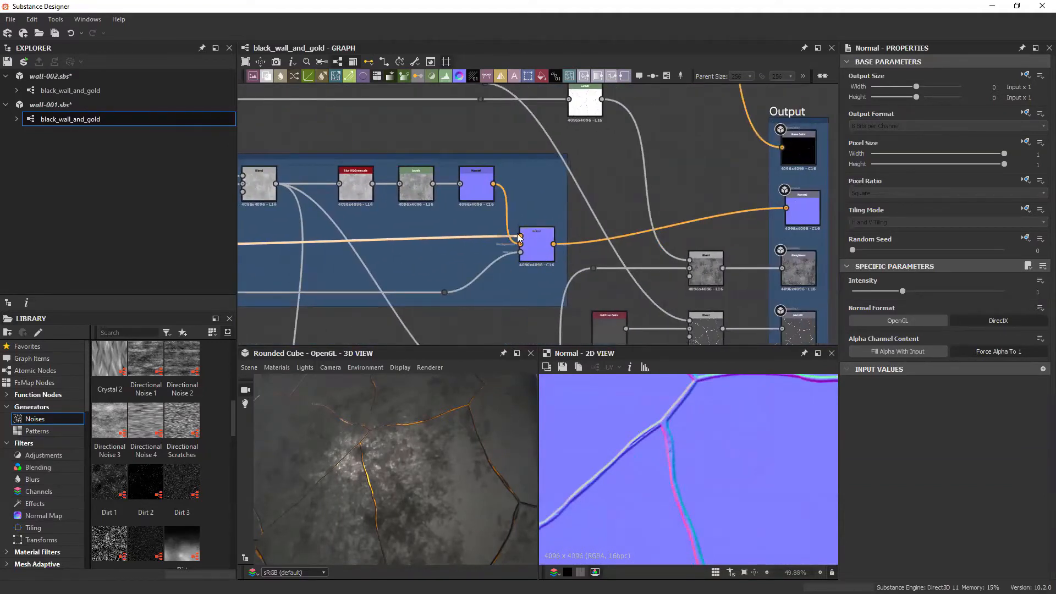
{"action": "left_click", "coordinate": [538, 244]}
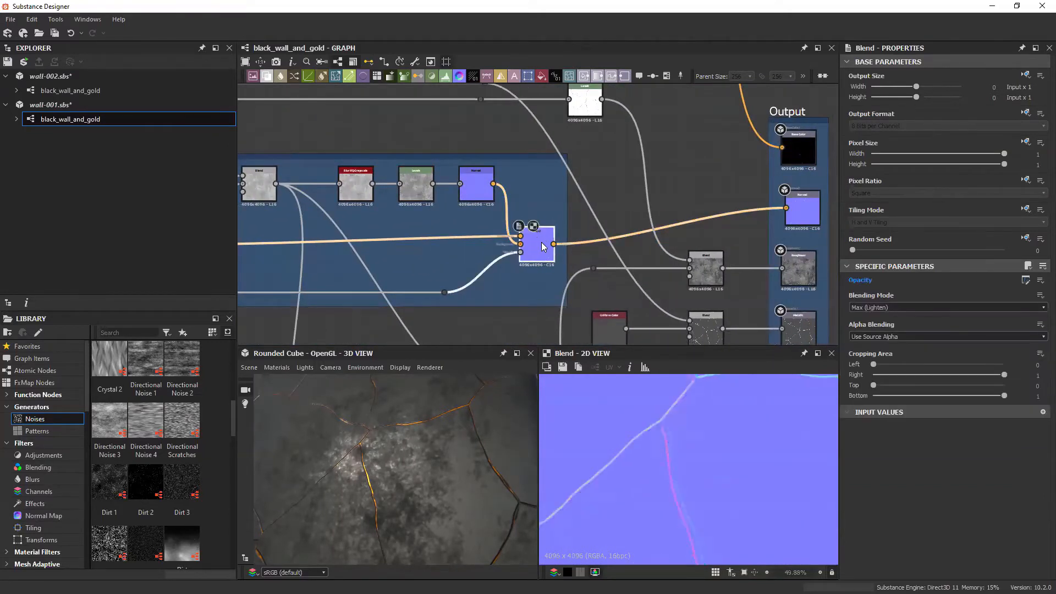
{"action": "middle_click_drag", "start_coordinate": [556, 227], "coordinate": [498, 233]}
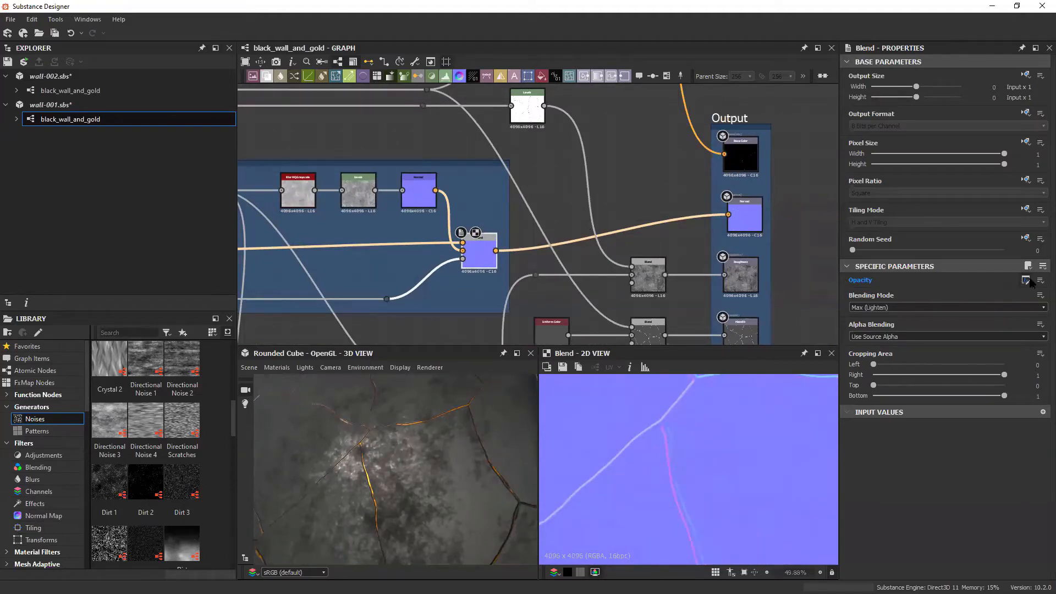
{"action": "middle_click_drag", "start_coordinate": [691, 224], "coordinate": [668, 217]}
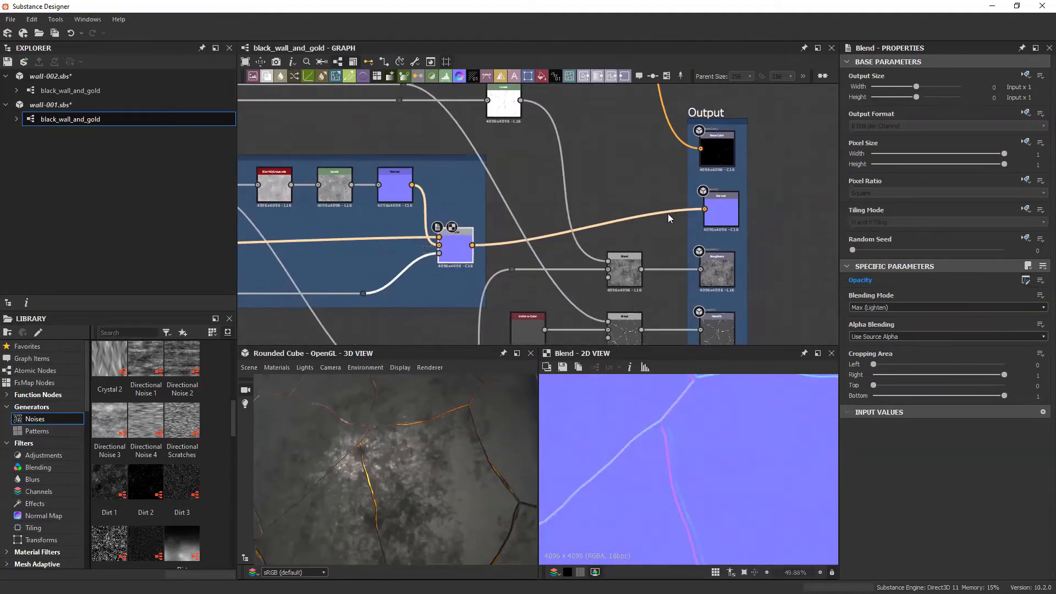
{"action": "left_click", "coordinate": [722, 212]}
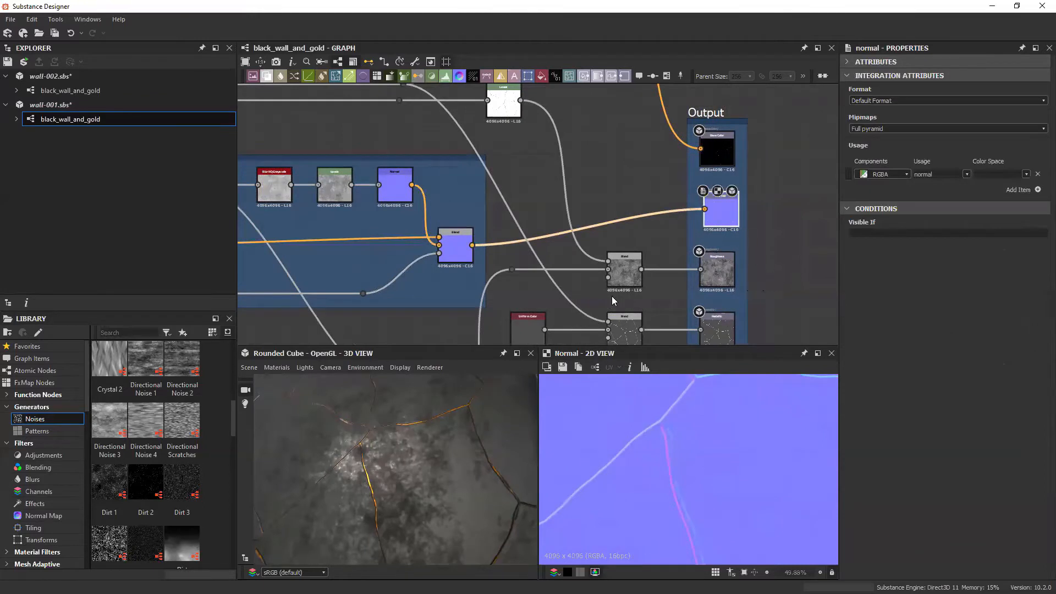
Step: Look over the wall in the 3D view and the whole node graph, and display the graph's own exposed input parameters
{"action": "left_click_drag", "start_coordinate": [418, 421], "coordinate": [380, 436]}
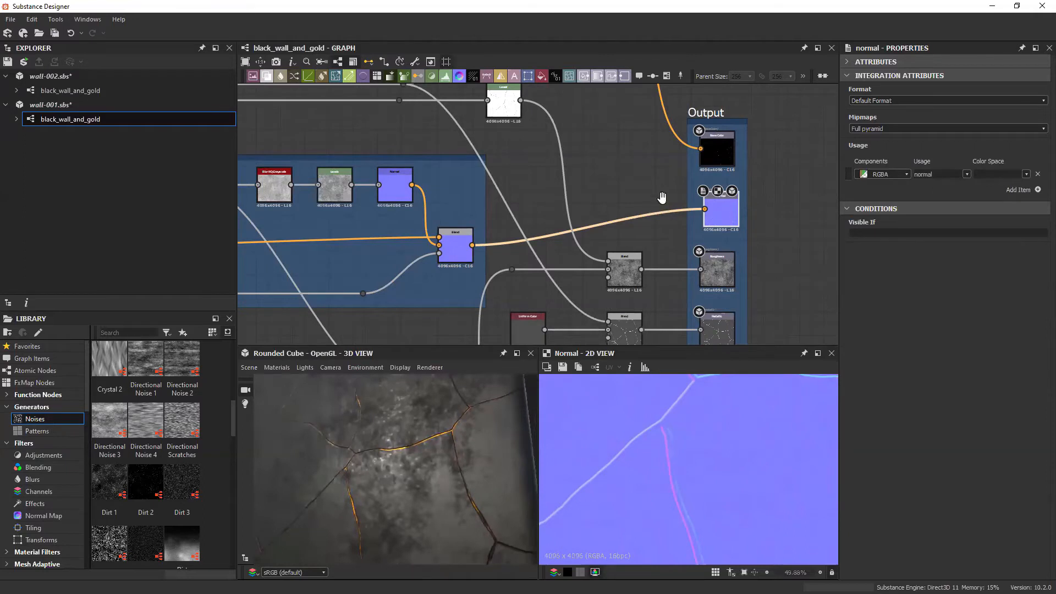
{"action": "scroll", "coordinate": [662, 197], "scroll_direction": "down", "scroll_amount": 5}
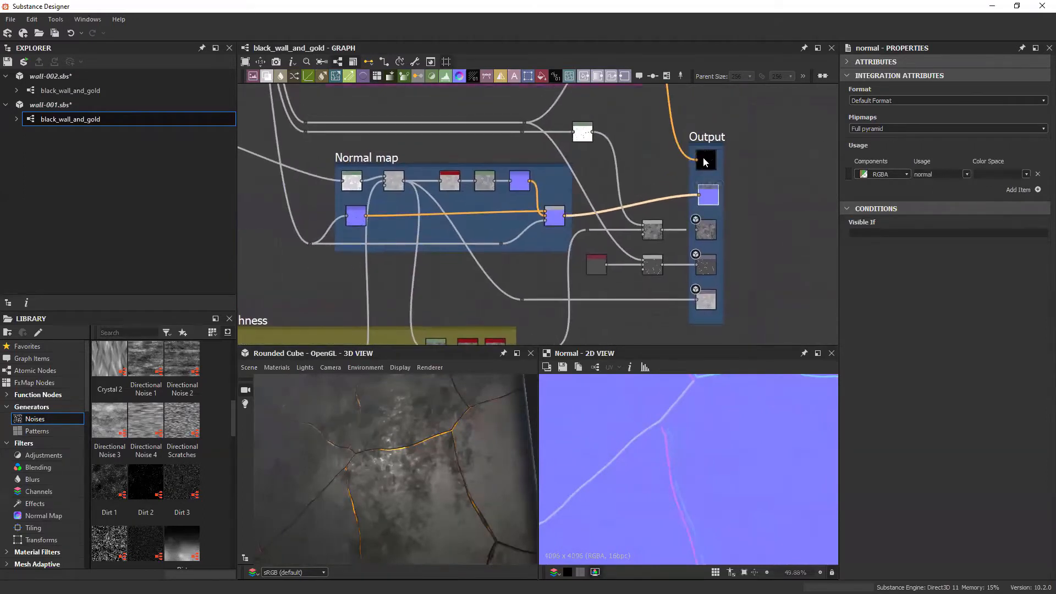
{"action": "scroll", "coordinate": [584, 208], "scroll_direction": "down", "scroll_amount": 3}
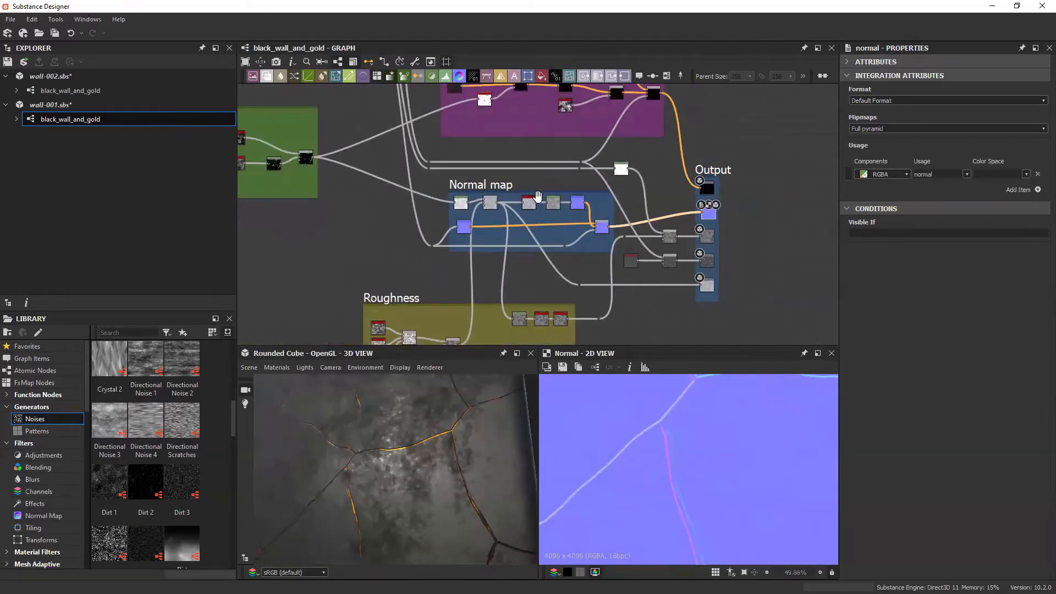
{"action": "middle_click_drag", "start_coordinate": [538, 196], "coordinate": [578, 212]}
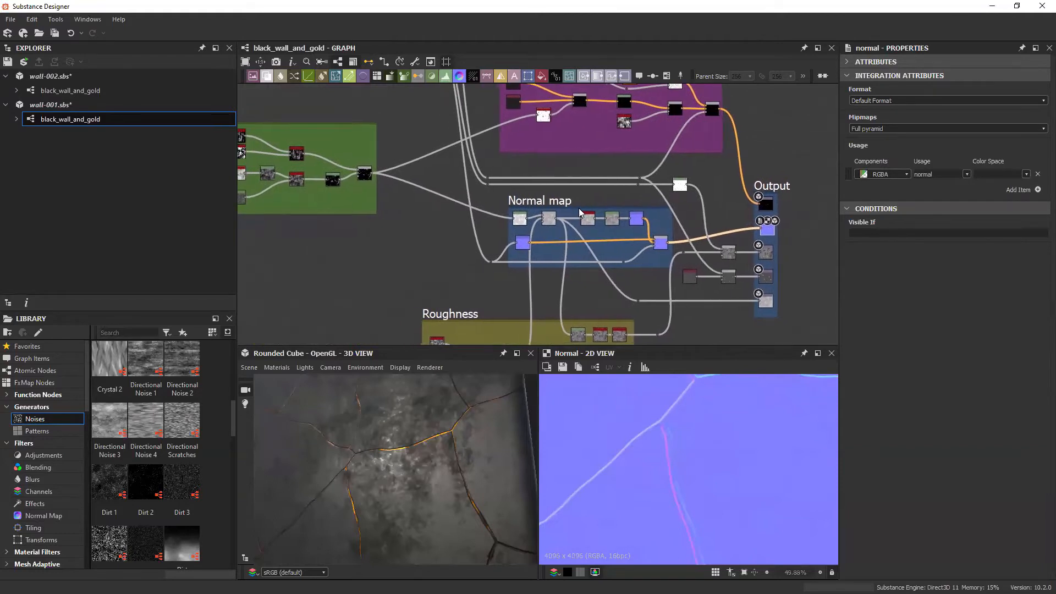
{"action": "scroll", "coordinate": [579, 210], "scroll_direction": "down", "scroll_amount": 1}
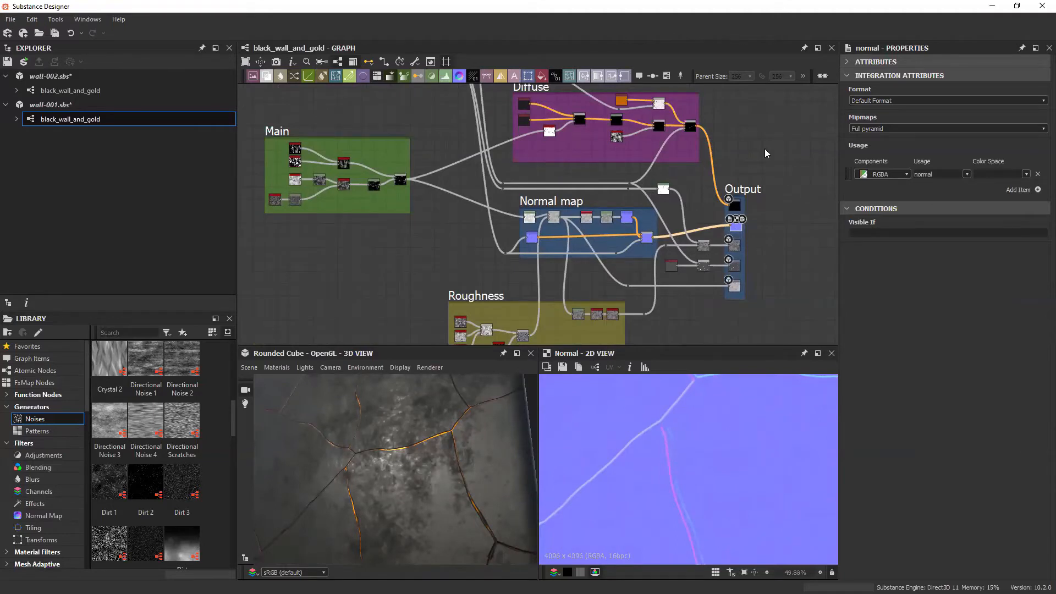
{"action": "left_click", "coordinate": [754, 188]}
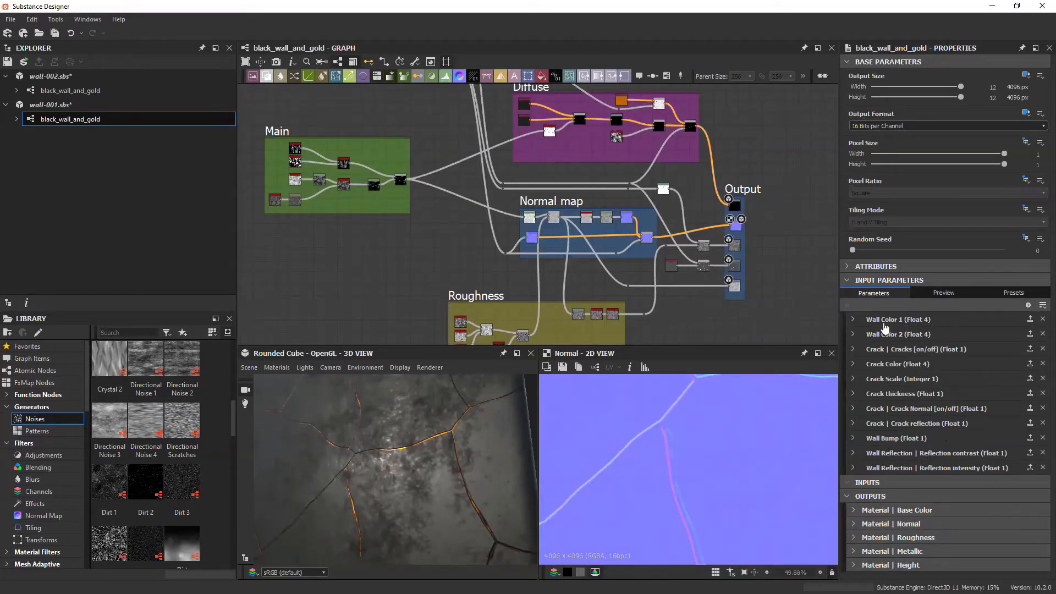
{"action": "middle_click_drag", "start_coordinate": [431, 129], "coordinate": [526, 187]}
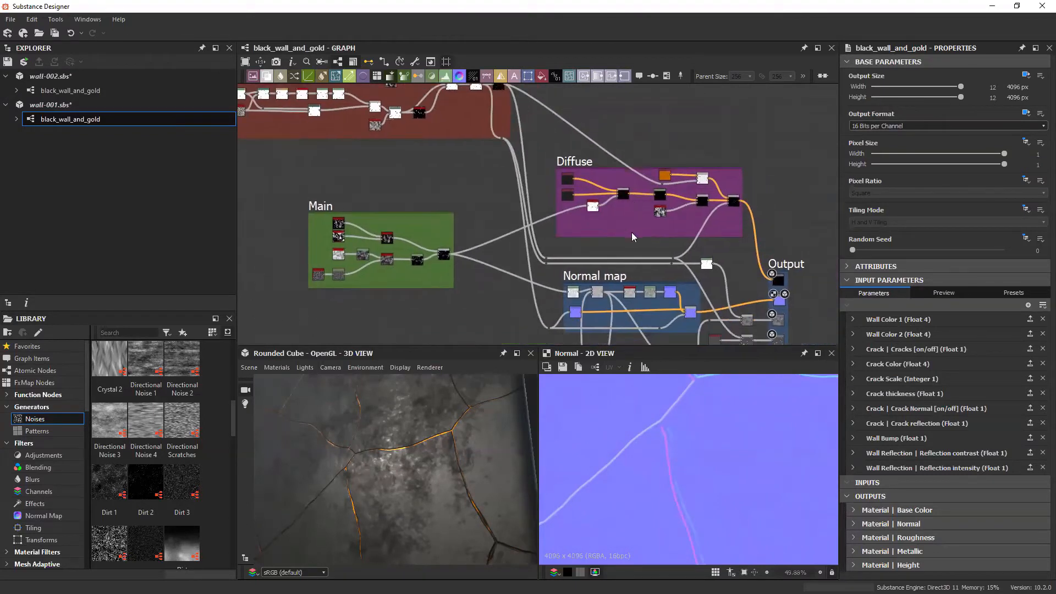
{"action": "middle_click_drag", "start_coordinate": [600, 233], "coordinate": [567, 220]}
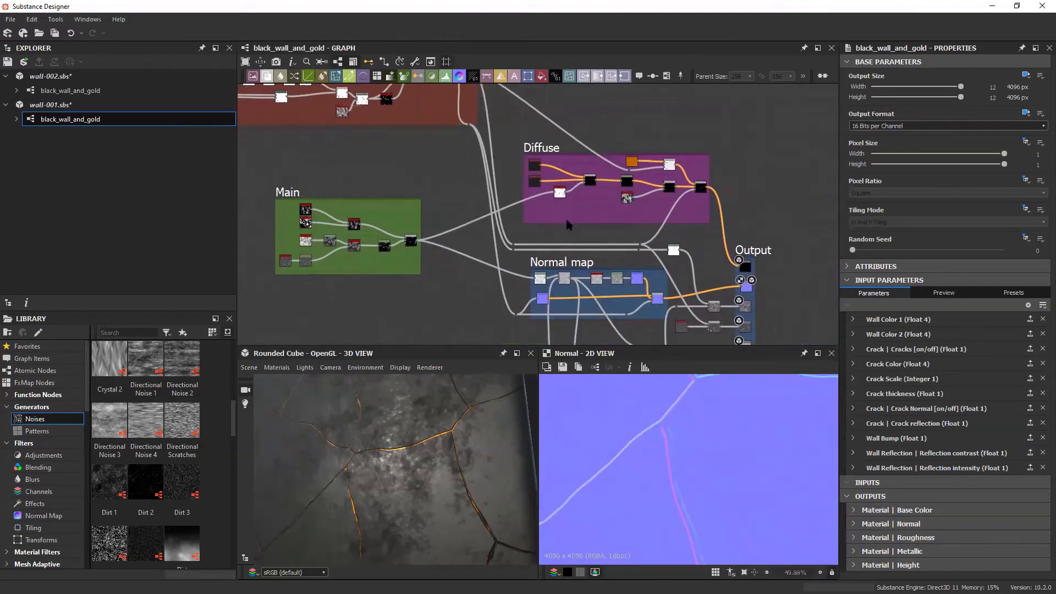
Step: Inspect the settings of the exposed Wall Color 1, Wall Color 2 and Cracks [on/off] parameters, and collapse their entries again
{"action": "left_click", "coordinate": [853, 319]}
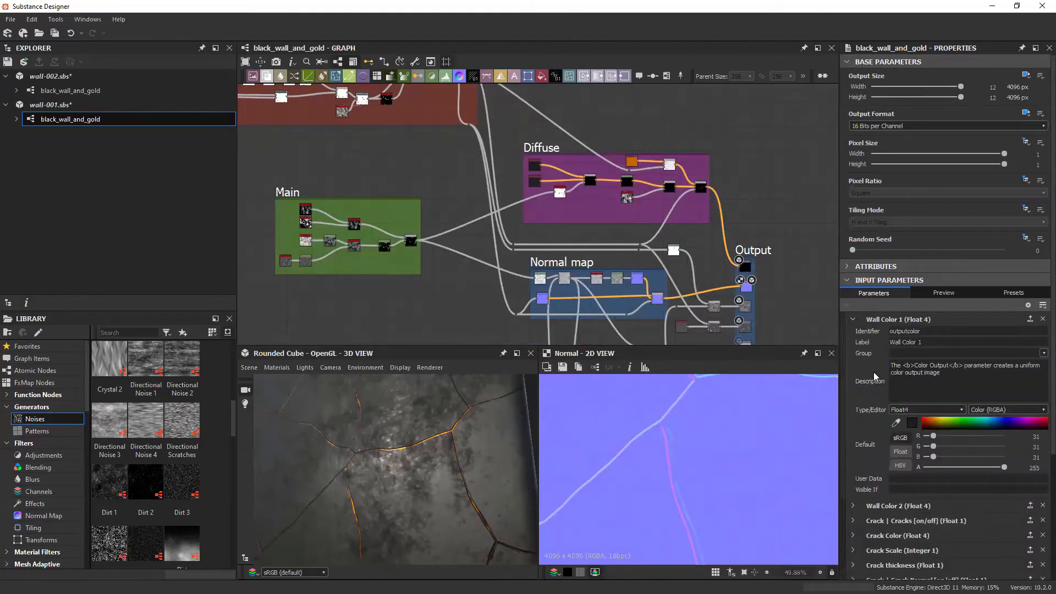
{"action": "scroll", "coordinate": [874, 375], "scroll_direction": "down", "scroll_amount": 2}
{"action": "left_click", "coordinate": [896, 389]}
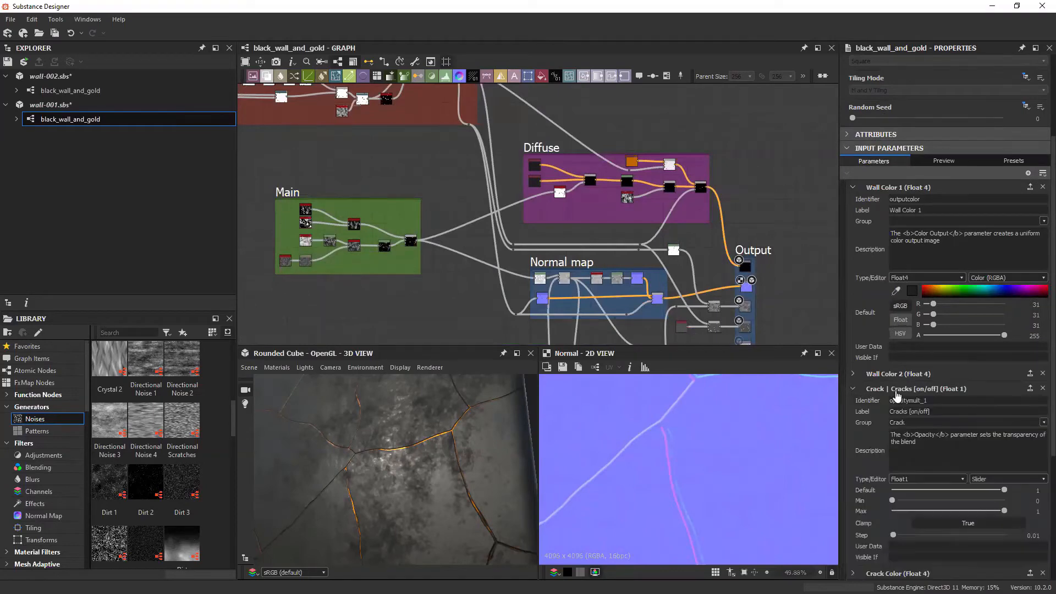
{"action": "scroll", "coordinate": [868, 413], "scroll_direction": "down", "scroll_amount": 2}
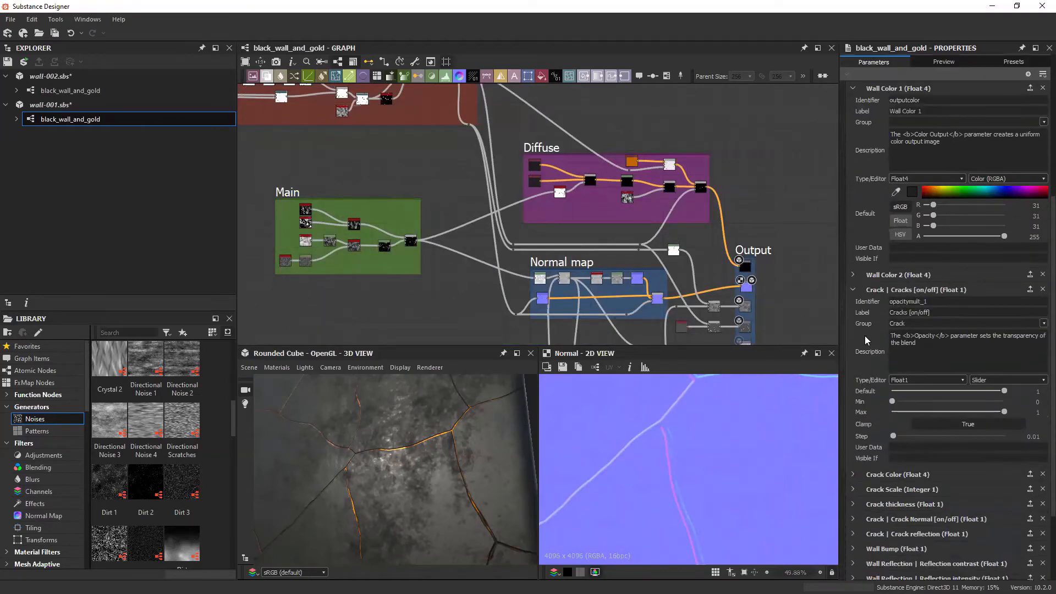
{"action": "left_click", "coordinate": [869, 276]}
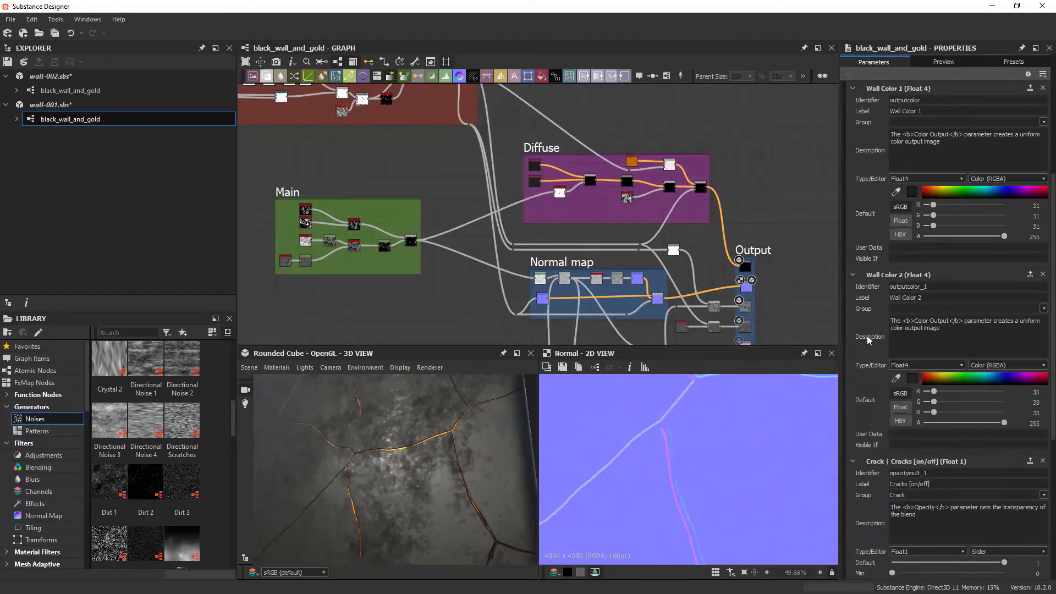
{"action": "scroll", "coordinate": [869, 340], "scroll_direction": "down", "scroll_amount": 4}
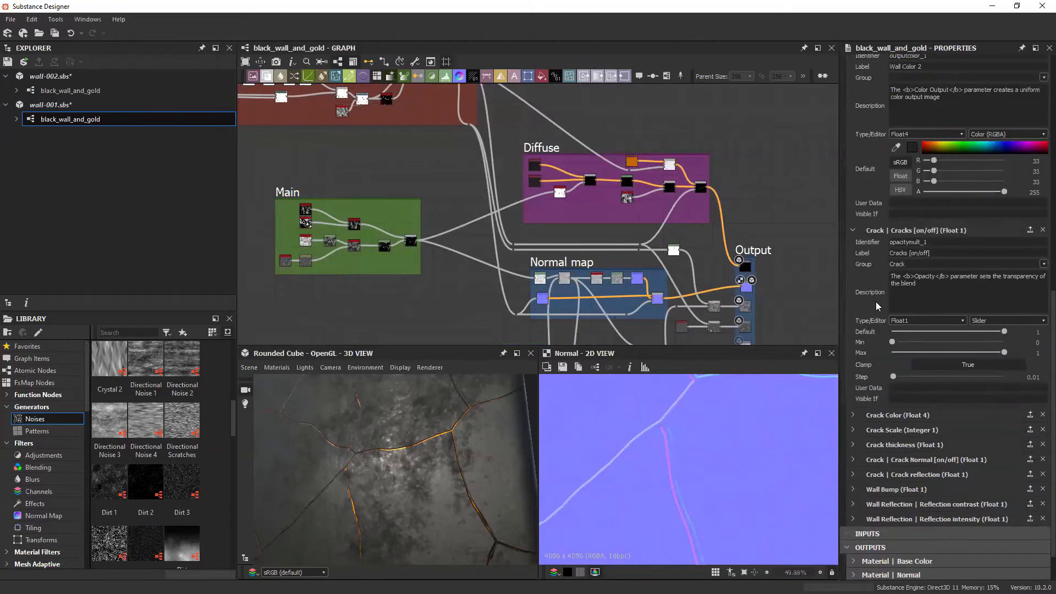
{"action": "left_click", "coordinate": [872, 231]}
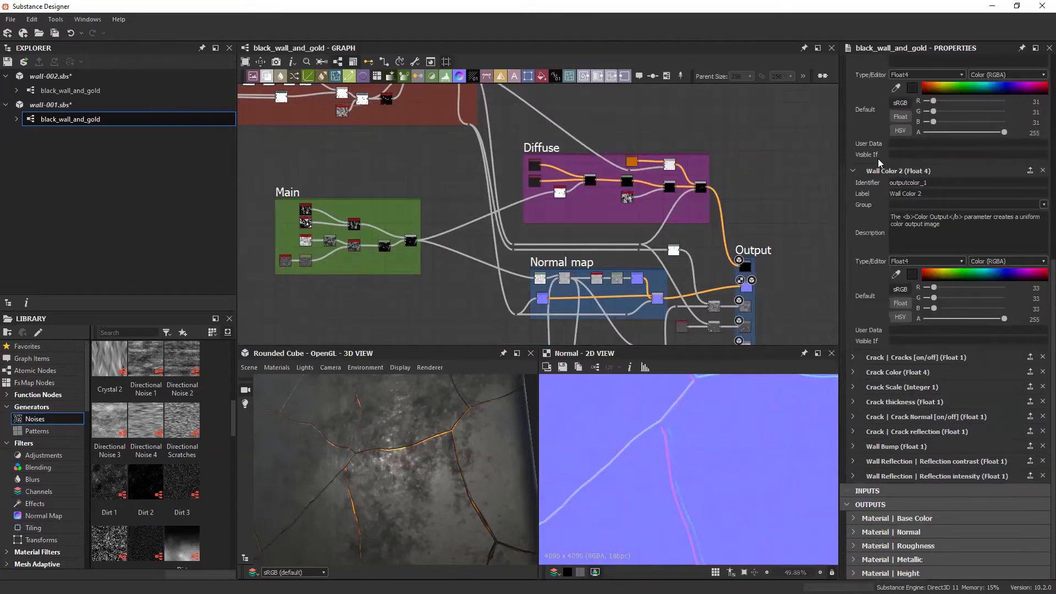
{"action": "scroll", "coordinate": [879, 162], "scroll_direction": "up", "scroll_amount": 3}
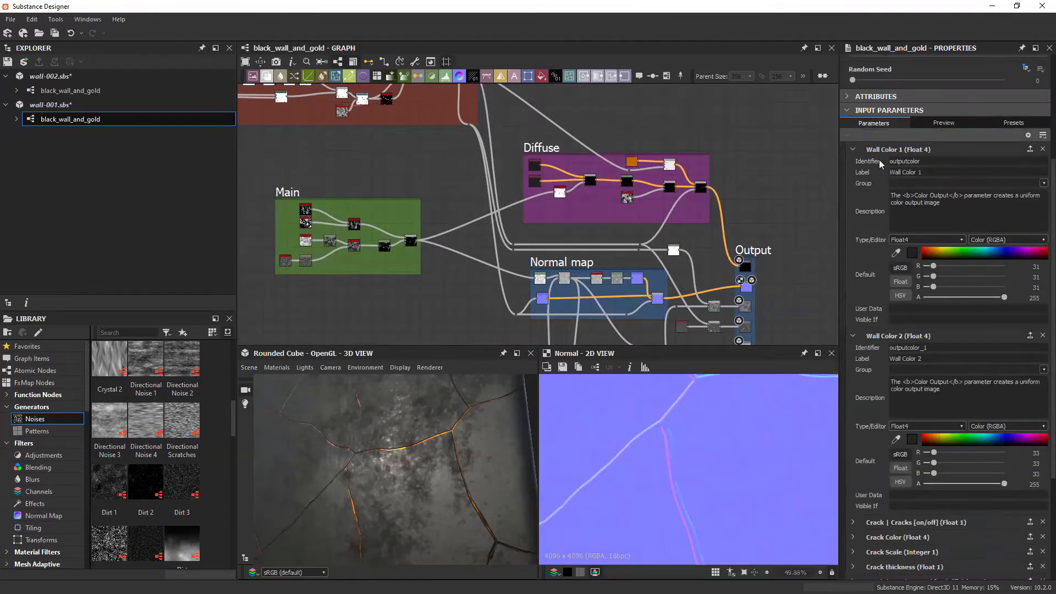
{"action": "left_click", "coordinate": [876, 149]}
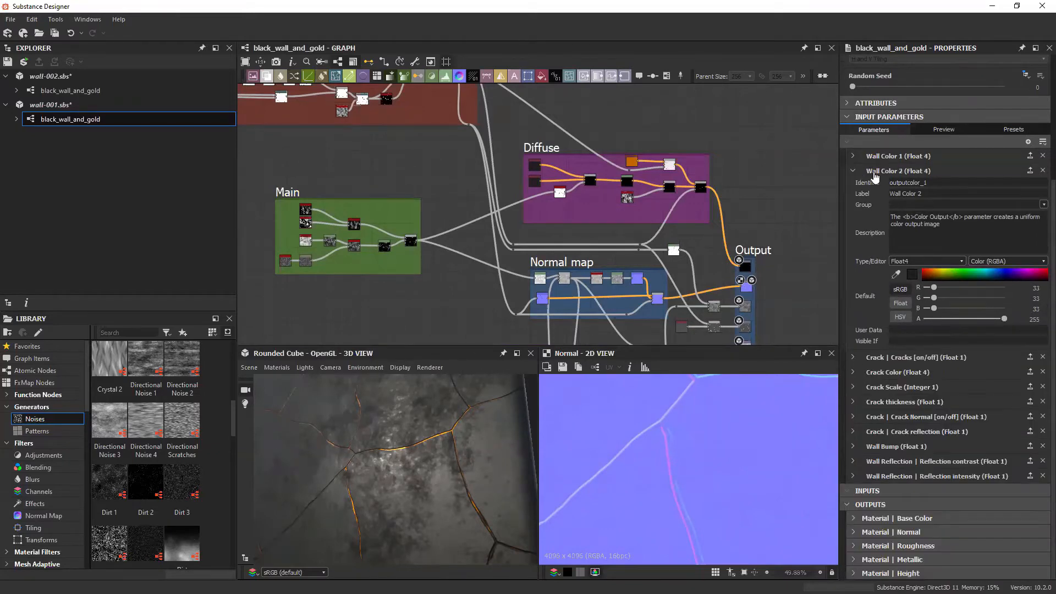
{"action": "left_click", "coordinate": [876, 171]}
{"action": "scroll", "coordinate": [876, 176], "scroll_direction": "up", "scroll_amount": 3}
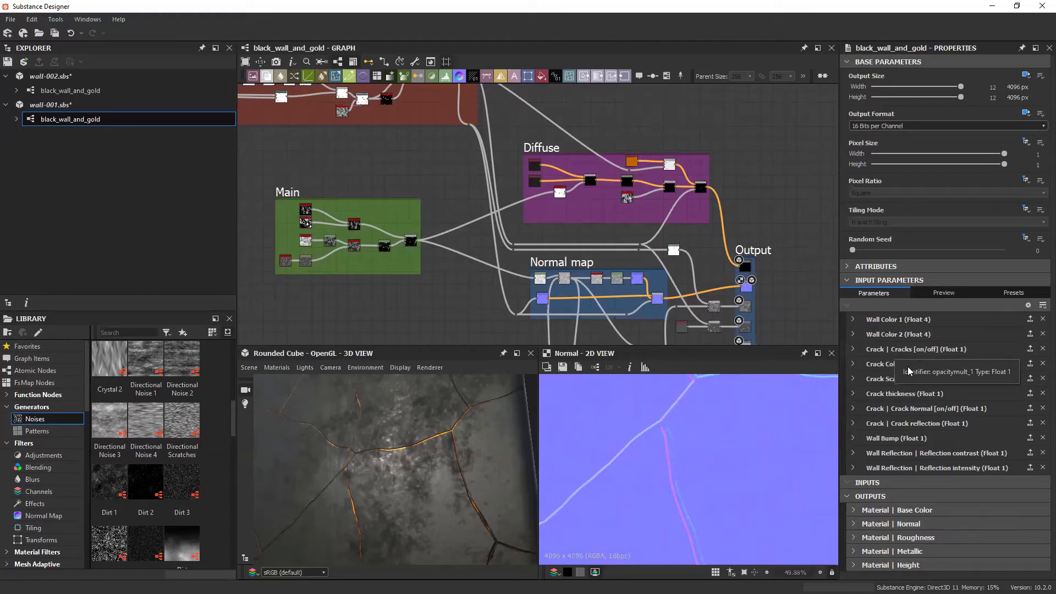
Step: Review the default and range of the Cracks [on/off] parameter, collapse it and examine the cracks in the 3D view
{"action": "left_click", "coordinate": [887, 352]}
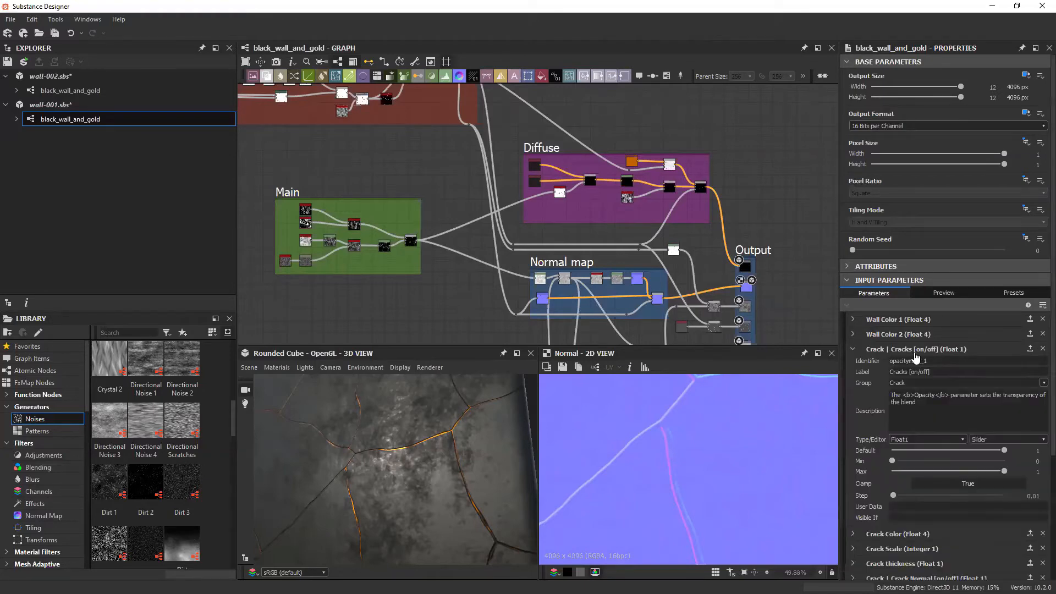
{"action": "scroll", "coordinate": [861, 404], "scroll_direction": "down", "scroll_amount": 2}
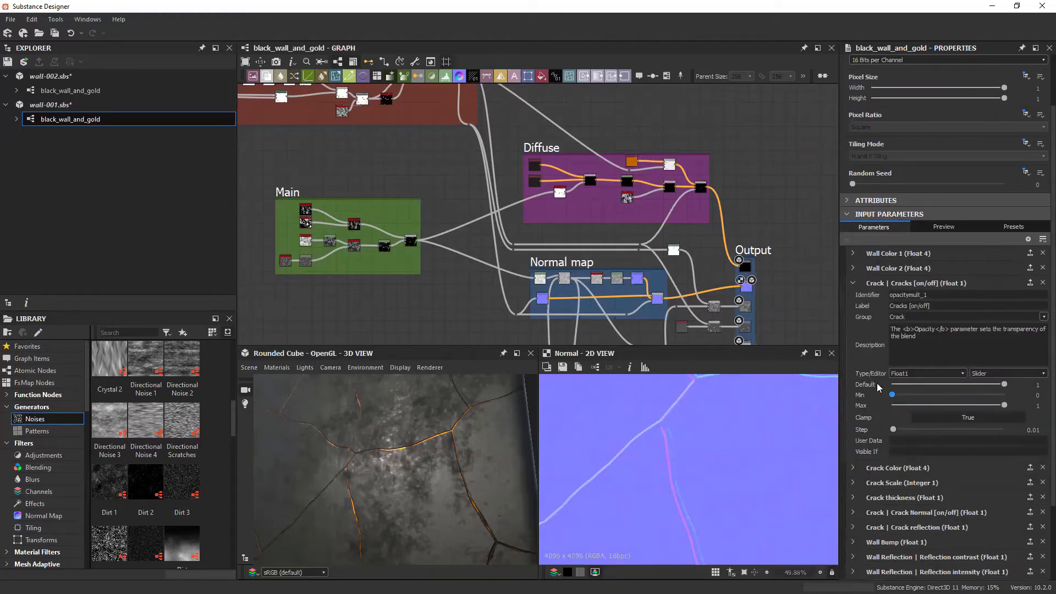
{"action": "scroll", "coordinate": [866, 275], "scroll_direction": "up", "scroll_amount": 2}
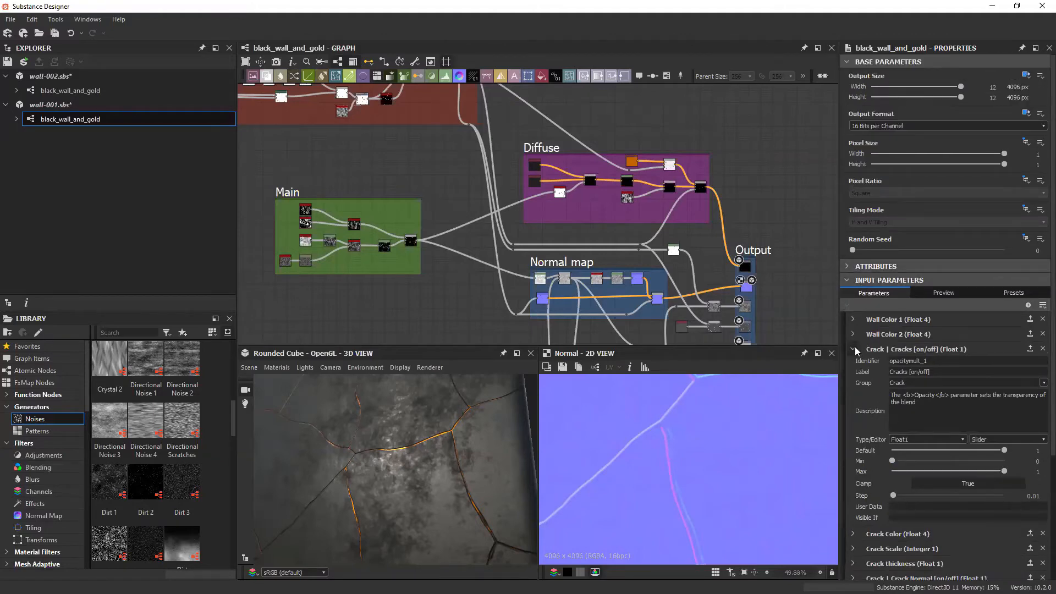
{"action": "left_click", "coordinate": [857, 350]}
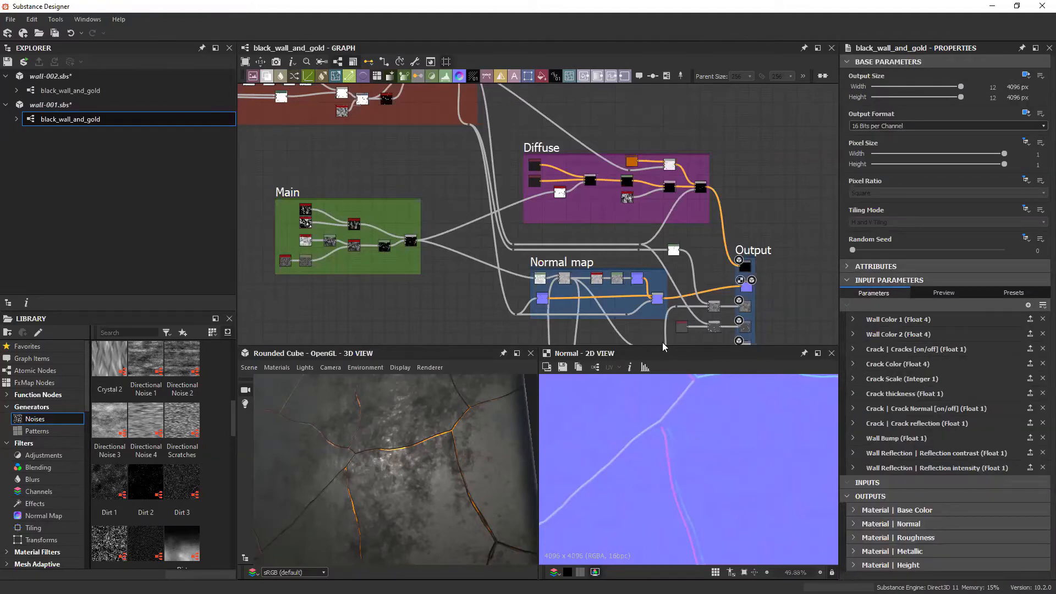
{"action": "mouse_move", "coordinate": [400, 467]}
{"action": "left_mouse_down"}
{"action": "mouse_move", "coordinate": [416, 453]}
{"action": "mouse_move", "coordinate": [396, 453]}
{"action": "left_mouse_up"}
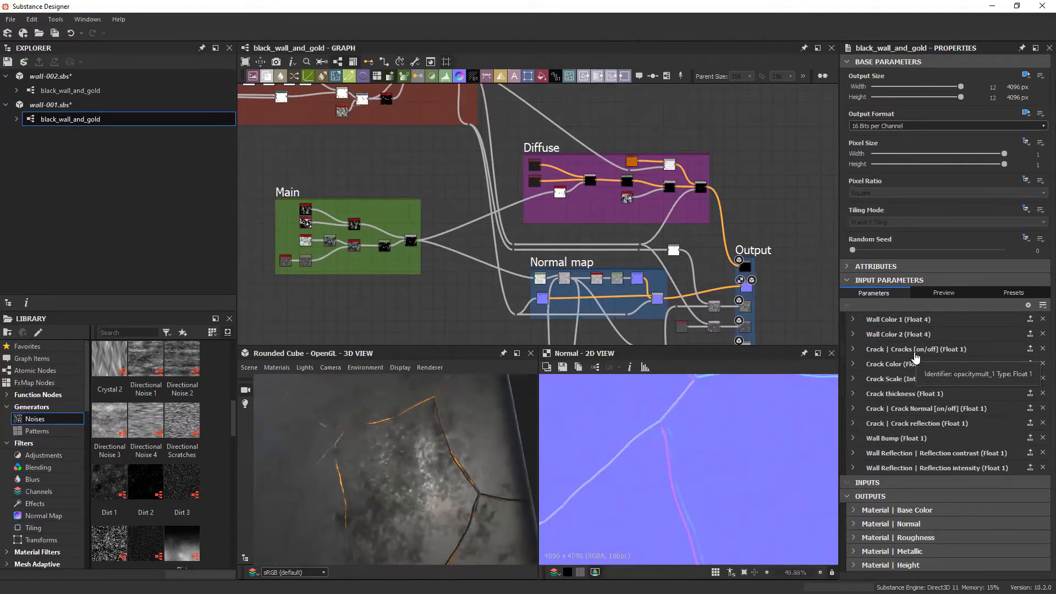
Step: Preview the Cells 3 node at the start of the Cracks group and expose its Disorder parameter as a new graph input
{"action": "middle_click_drag", "start_coordinate": [245, 130], "coordinate": [501, 265]}
{"action": "scroll", "coordinate": [455, 226], "scroll_direction": "up", "scroll_amount": 10}
{"action": "scroll", "coordinate": [458, 230], "scroll_direction": "down", "scroll_amount": 1}
{"action": "left_click", "coordinate": [462, 222]}
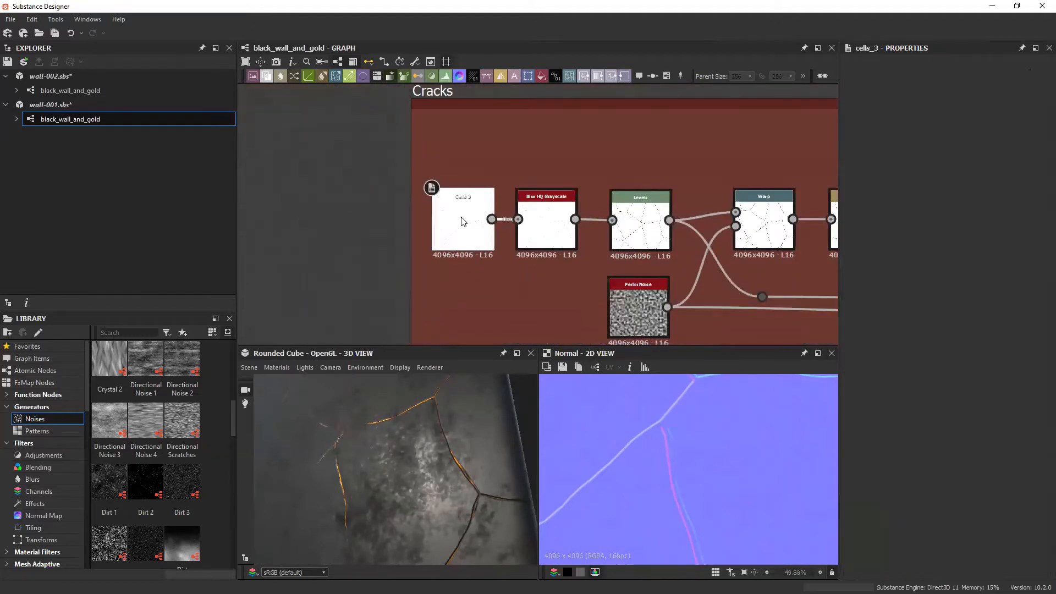
{"action": "double_click", "coordinate": [462, 221]}
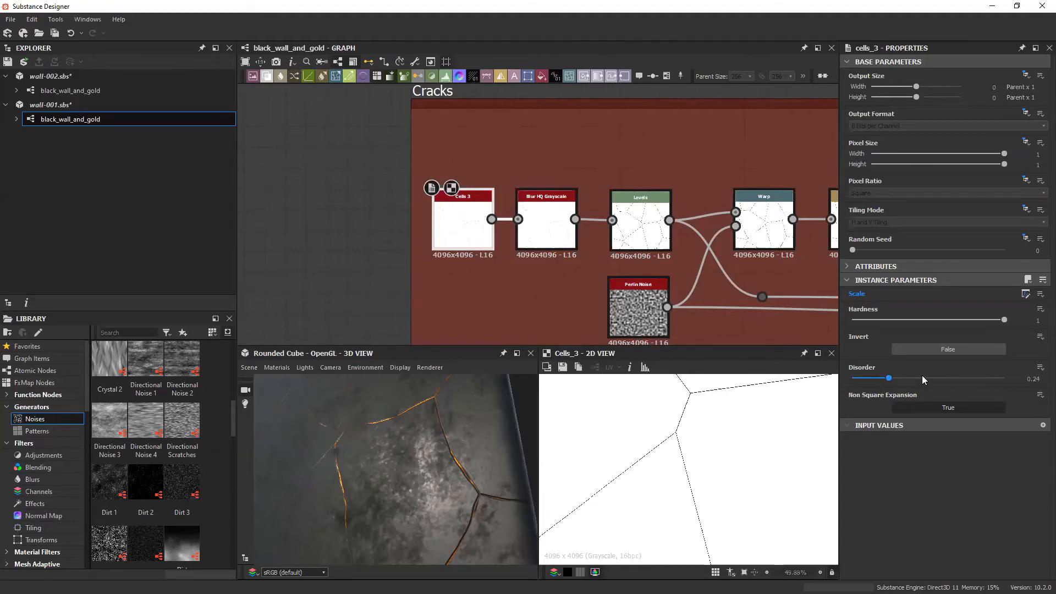
{"action": "left_click", "coordinate": [1040, 369]}
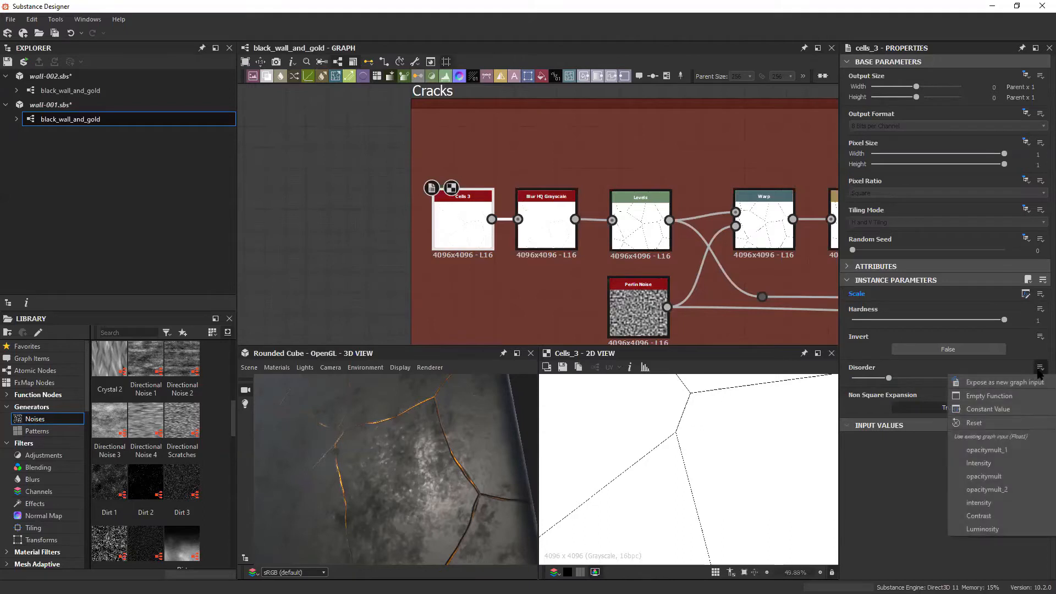
{"action": "left_click", "coordinate": [989, 383]}
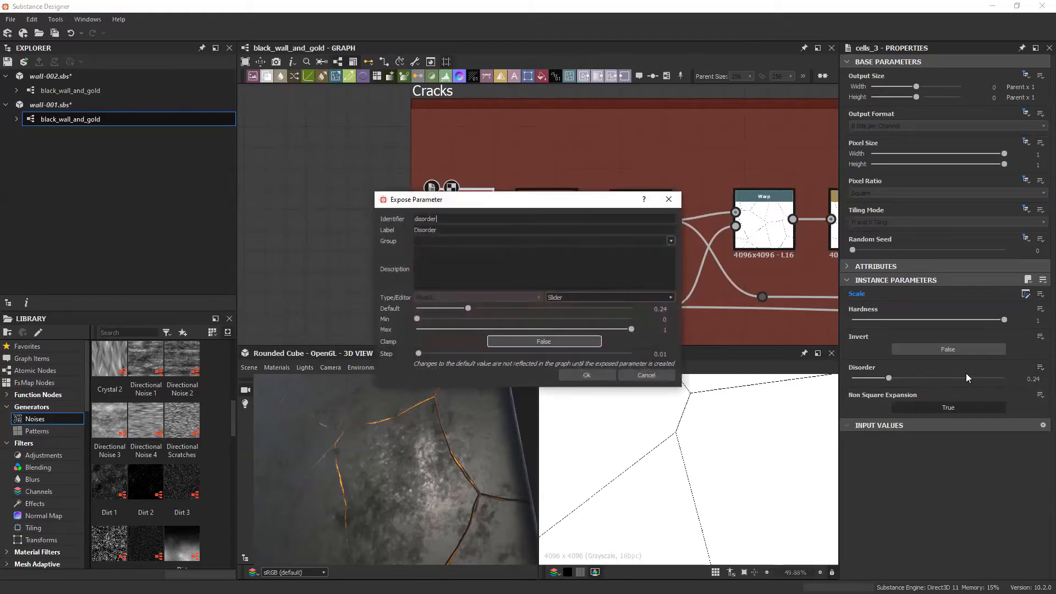
Step: Label the exposed disorder parameter "Crack Disorder" and assign it to the existing Crack group
{"action": "double_click", "coordinate": [447, 232]}
{"action": "type", "text": "Disorder"}
{"action": "type", "text": "C"}
{"action": "type", "text": "rack"}
{"action": "left_click", "coordinate": [671, 241]}
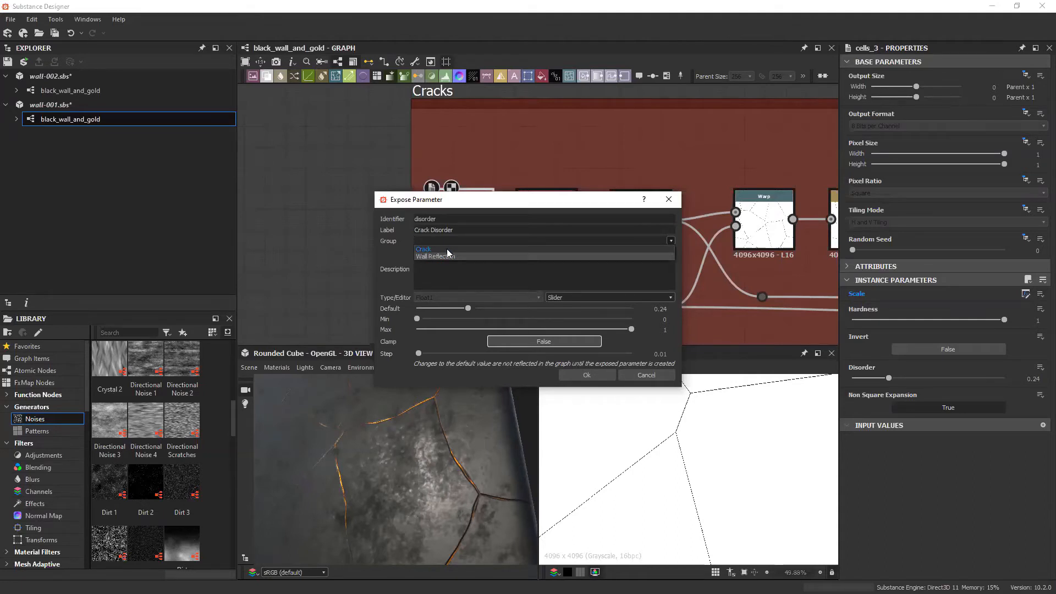
{"action": "left_click", "coordinate": [422, 250]}
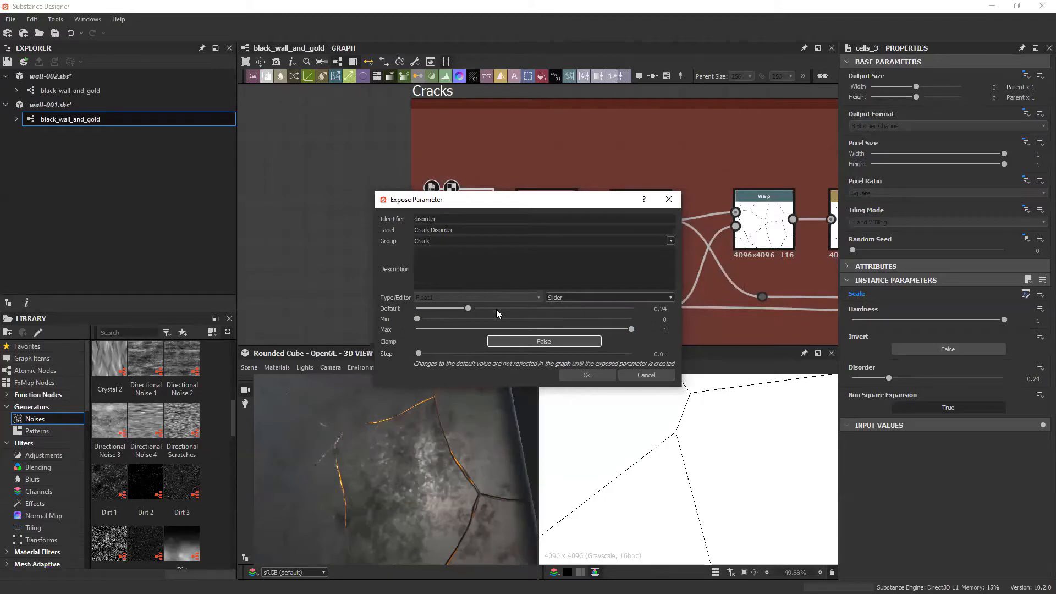
Step: Set the exposed parameter's default to 0.2 and minimum to 0.1, lower its maximum to about half, and create it
{"action": "double_click", "coordinate": [661, 310]}
{"action": "key", "text": "Return"}
{"action": "left_click_drag", "start_coordinate": [418, 319], "coordinate": [421, 321]}
{"action": "left_click_drag", "start_coordinate": [418, 319], "coordinate": [438, 322]}
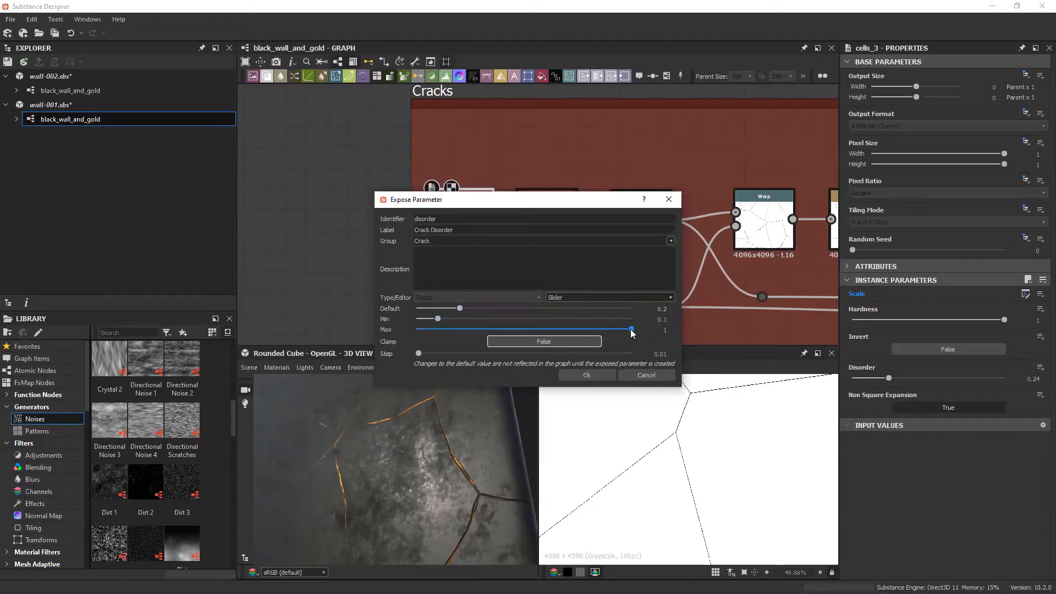
{"action": "left_click_drag", "start_coordinate": [631, 332], "coordinate": [525, 329]}
{"action": "left_click", "coordinate": [587, 374]}
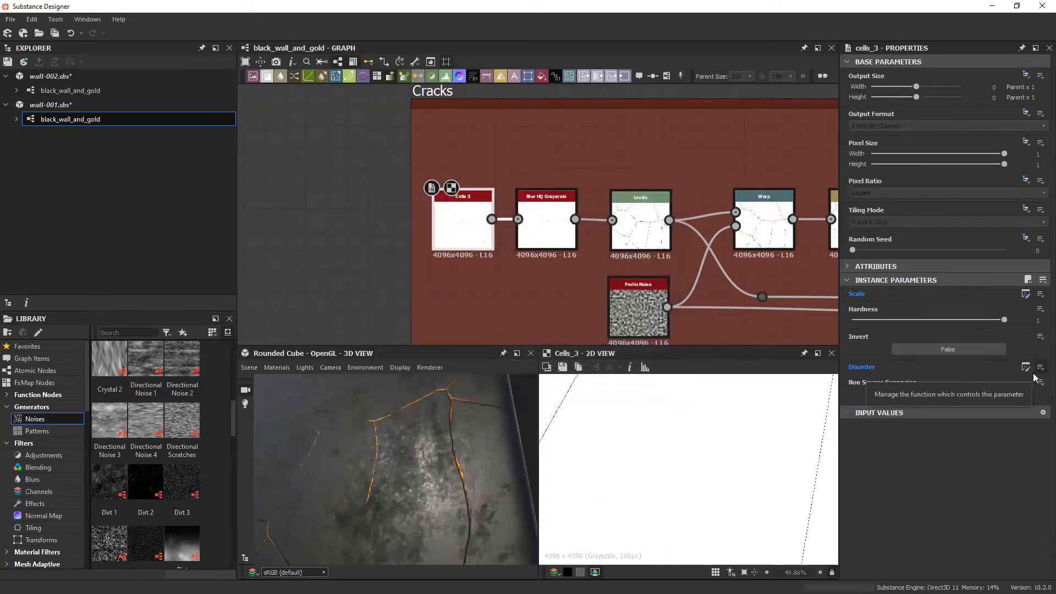
Step: Move the Crack Disorder parameter directly below Cracks [on/off] in the graph's input parameter order
{"action": "scroll", "coordinate": [420, 212], "scroll_direction": "down", "scroll_amount": 2}
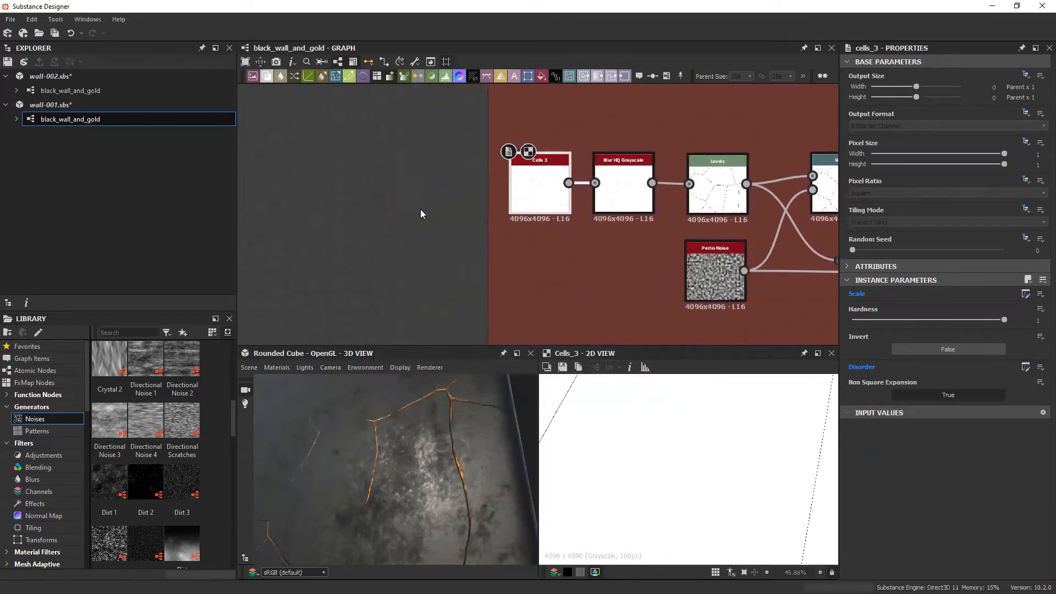
{"action": "left_click", "coordinate": [373, 267]}
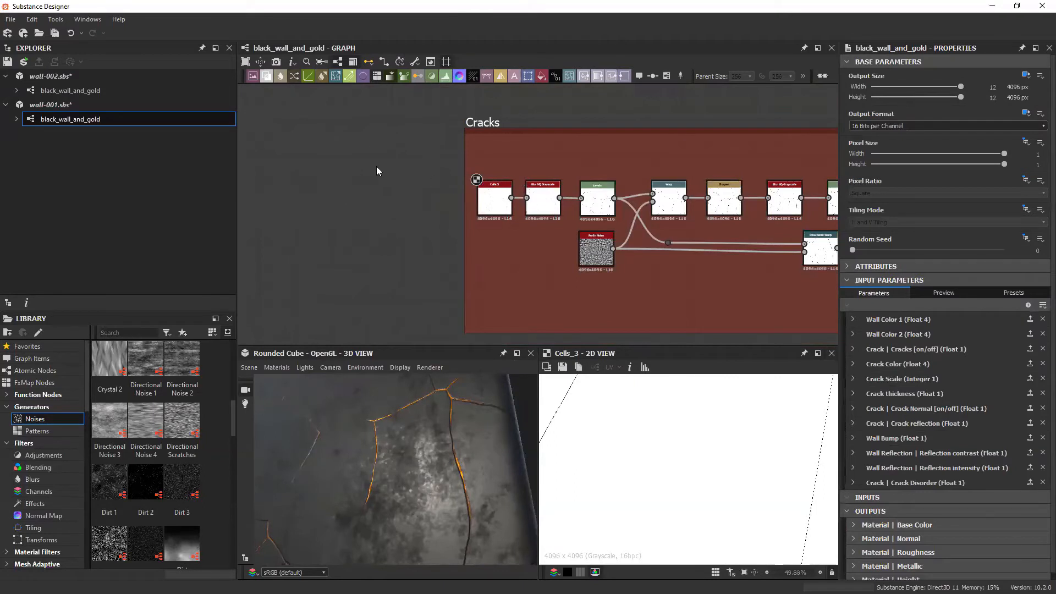
{"action": "middle_click_drag", "start_coordinate": [354, 257], "coordinate": [366, 235]}
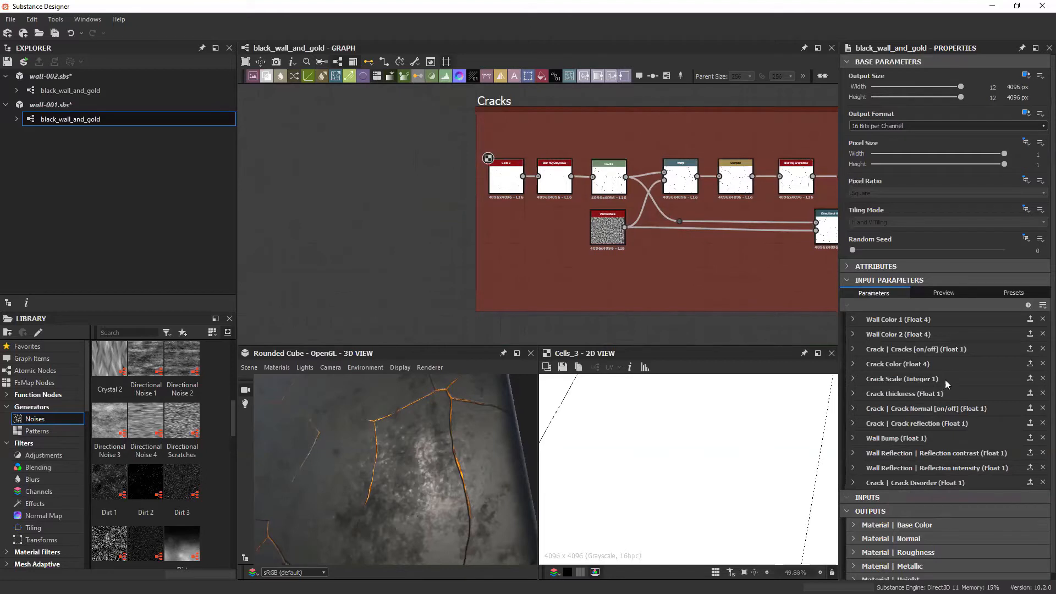
{"action": "left_click_drag", "start_coordinate": [844, 484], "coordinate": [851, 369]}
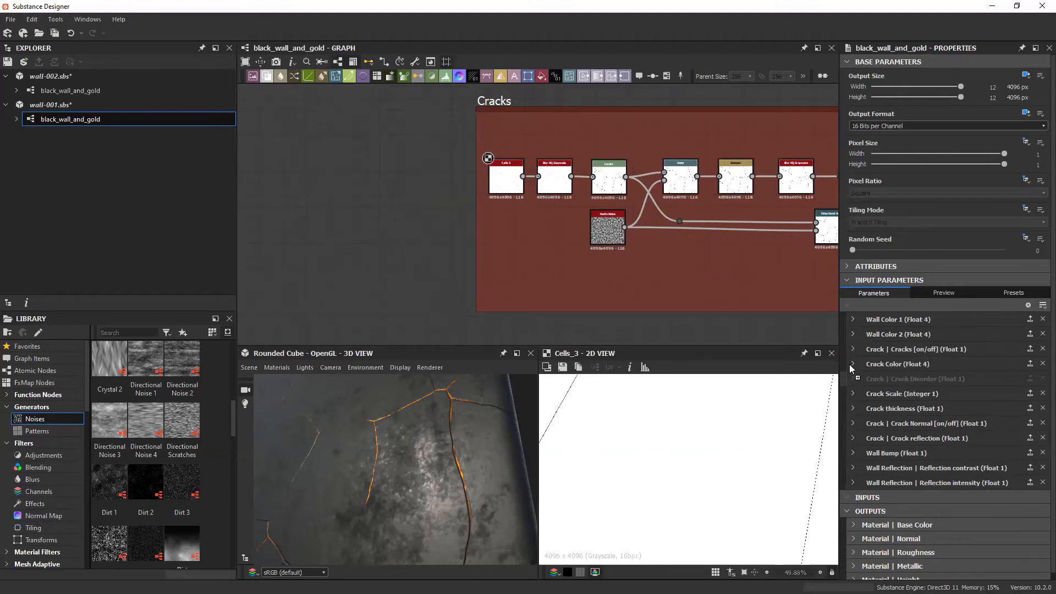
{"action": "left_click_drag", "start_coordinate": [851, 369], "coordinate": [854, 357]}
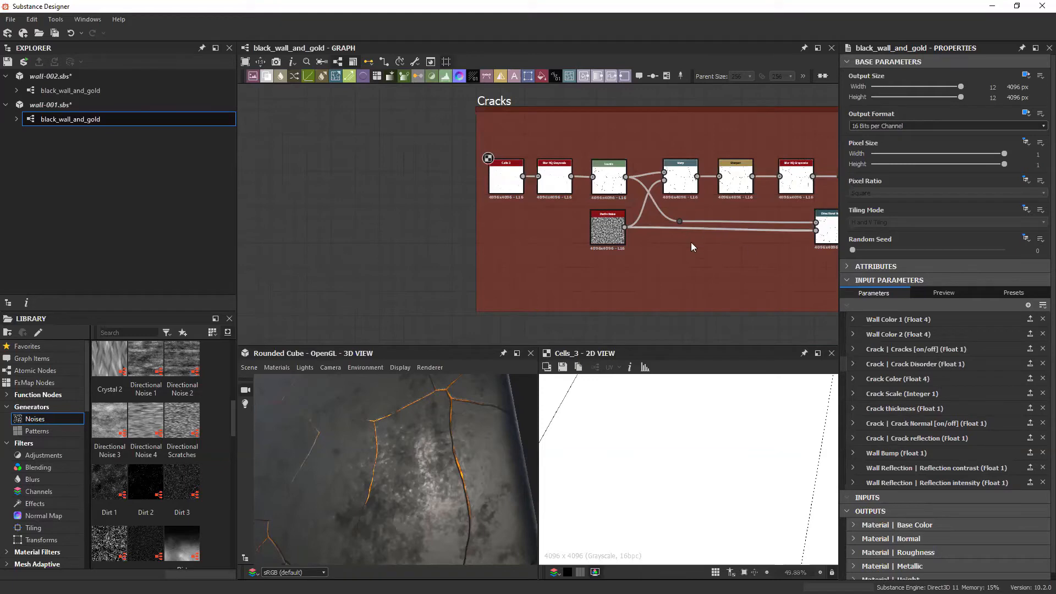
Step: Save the wall-001 package under the new name wall-003.sbs in the web-01\max folder
{"action": "scroll", "coordinate": [386, 224], "scroll_direction": "down", "scroll_amount": 5}
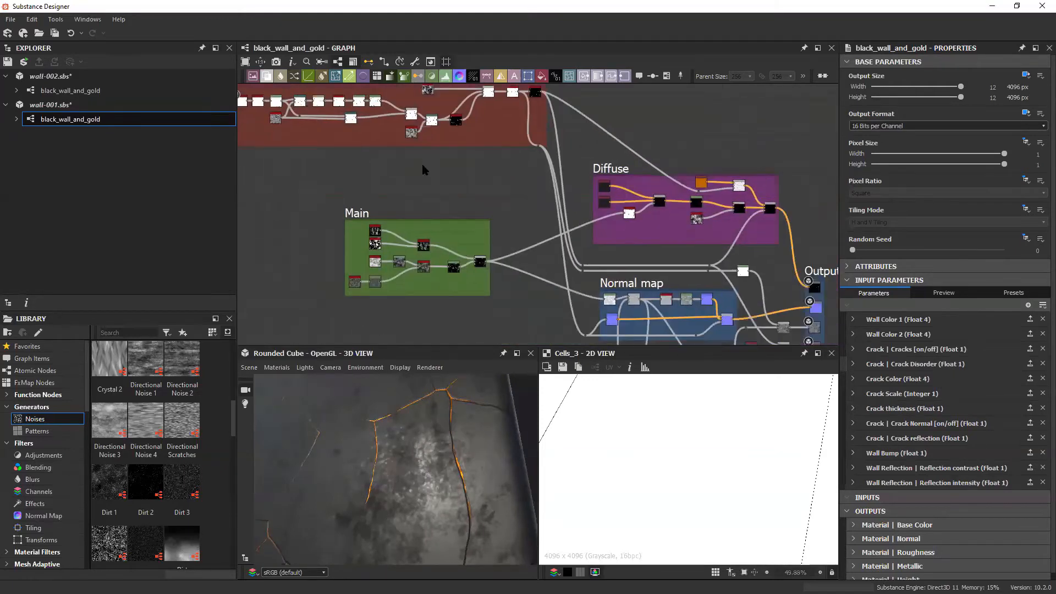
{"action": "scroll", "coordinate": [424, 170], "scroll_direction": "down", "scroll_amount": 3}
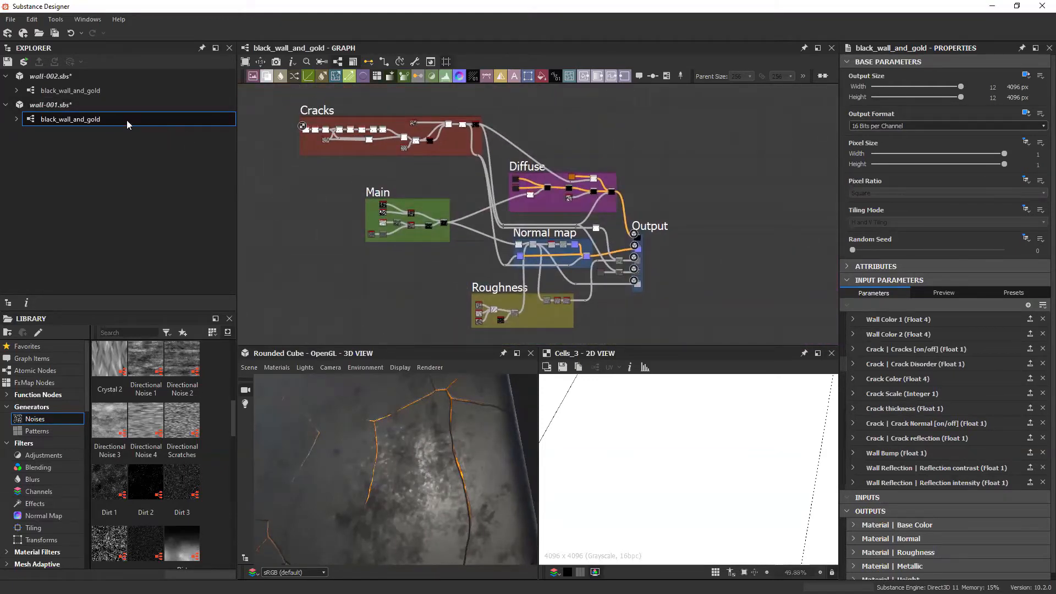
{"action": "left_click", "coordinate": [10, 19]}
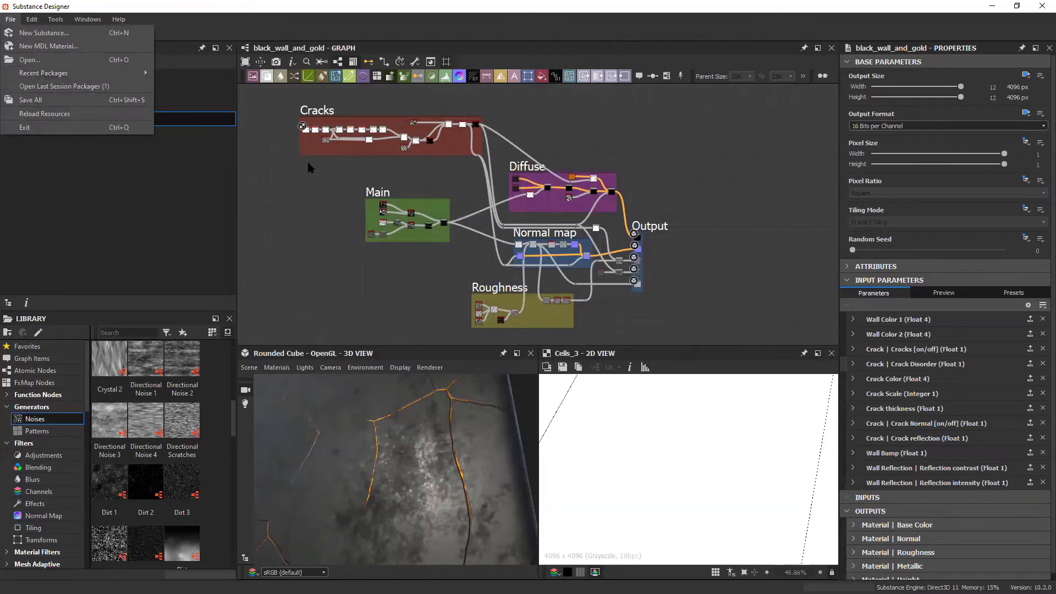
{"action": "left_click", "coordinate": [44, 87]}
{"action": "right_click", "coordinate": [46, 106]}
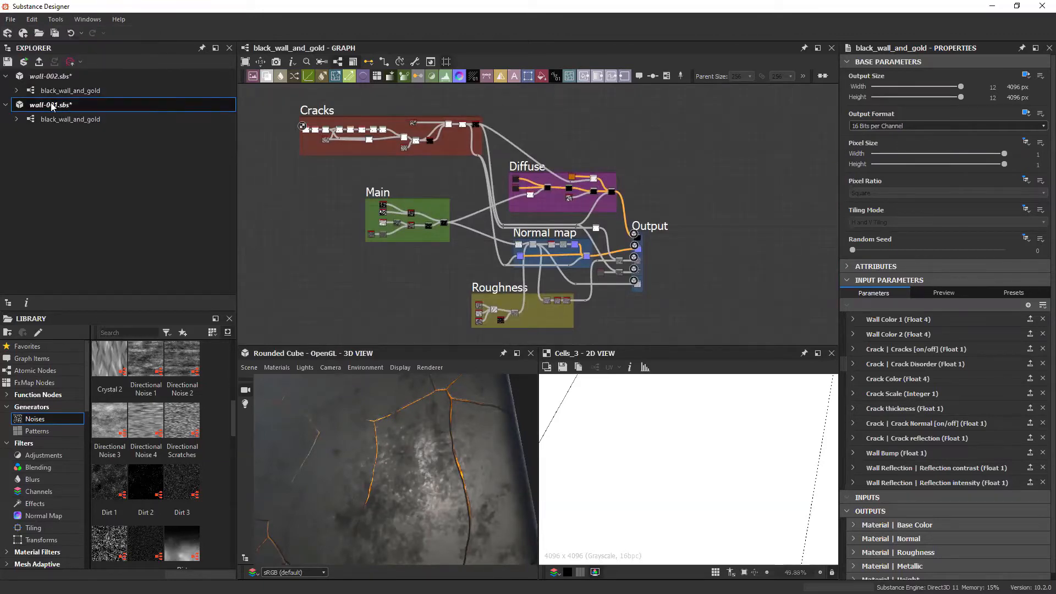
{"action": "key", "text": "Escape"}
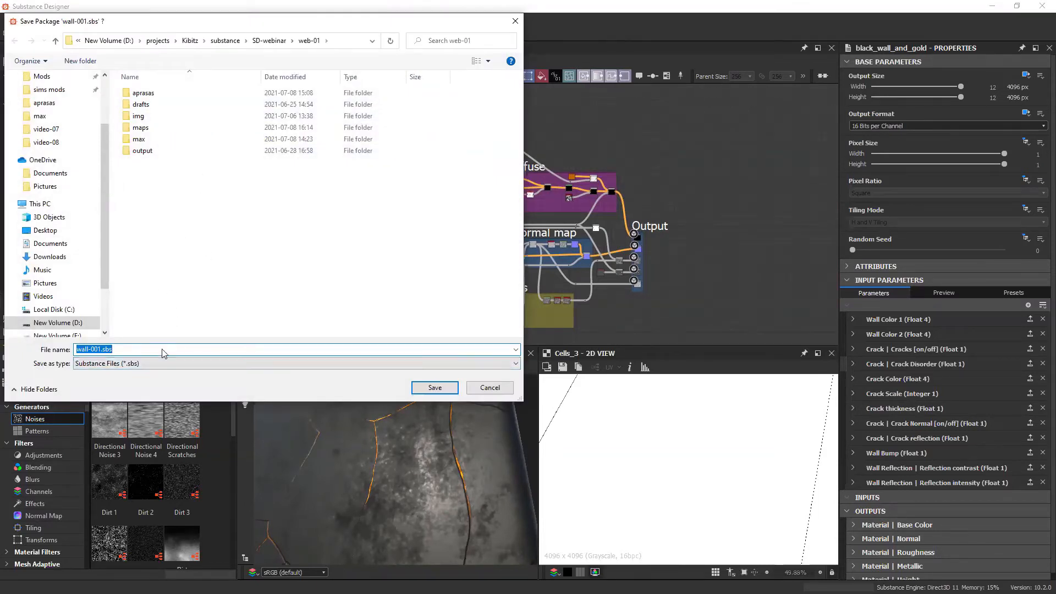
{"action": "double_click", "coordinate": [167, 139]}
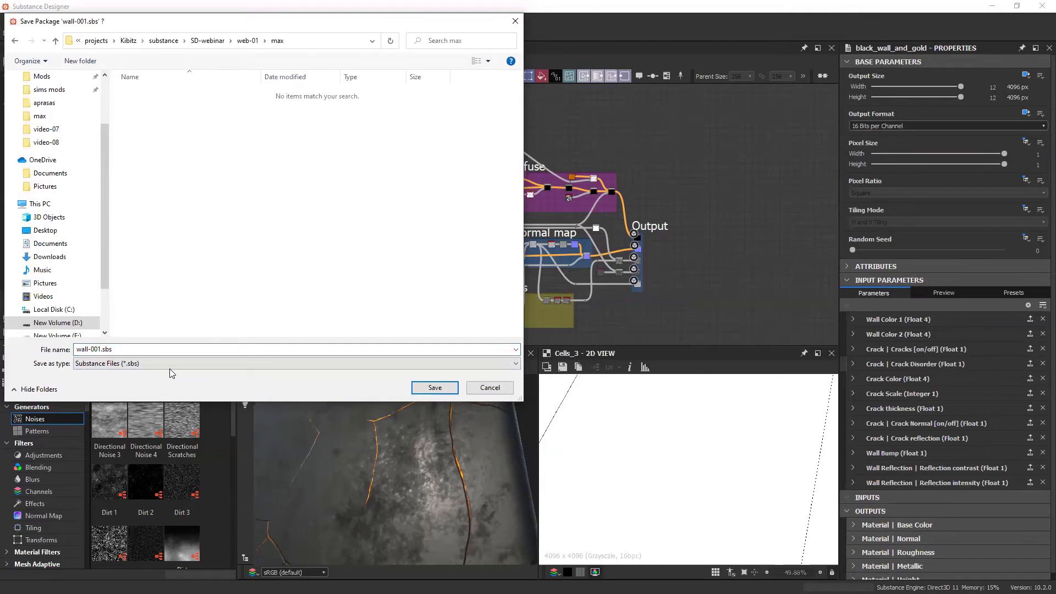
{"action": "left_click", "coordinate": [100, 350]}
{"action": "left_click", "coordinate": [97, 350]}
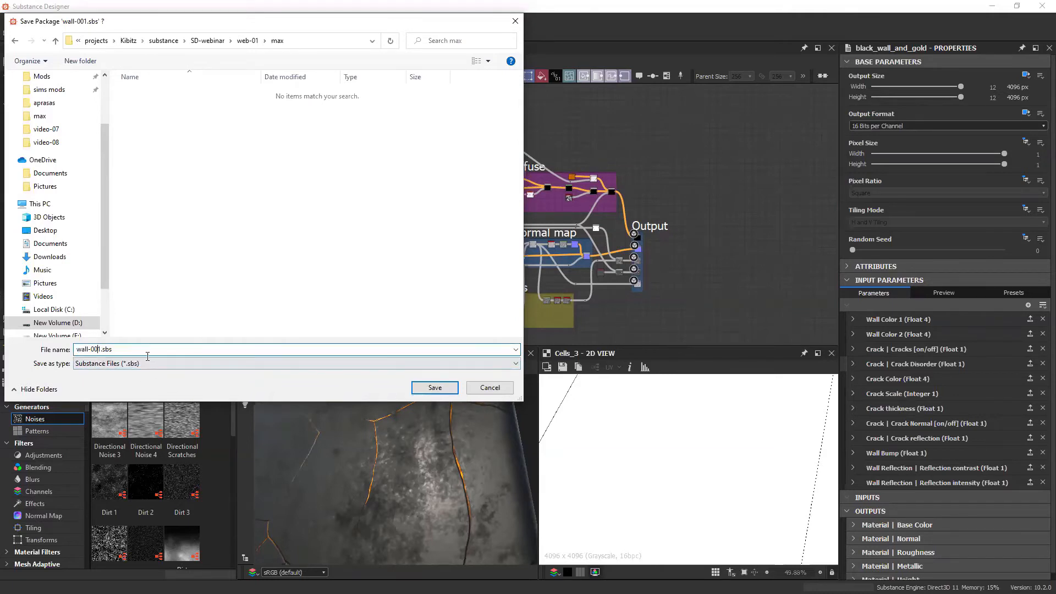
{"action": "key", "text": "Delete"}
{"action": "type", "text": "3"}
{"action": "left_click", "coordinate": [434, 388]}
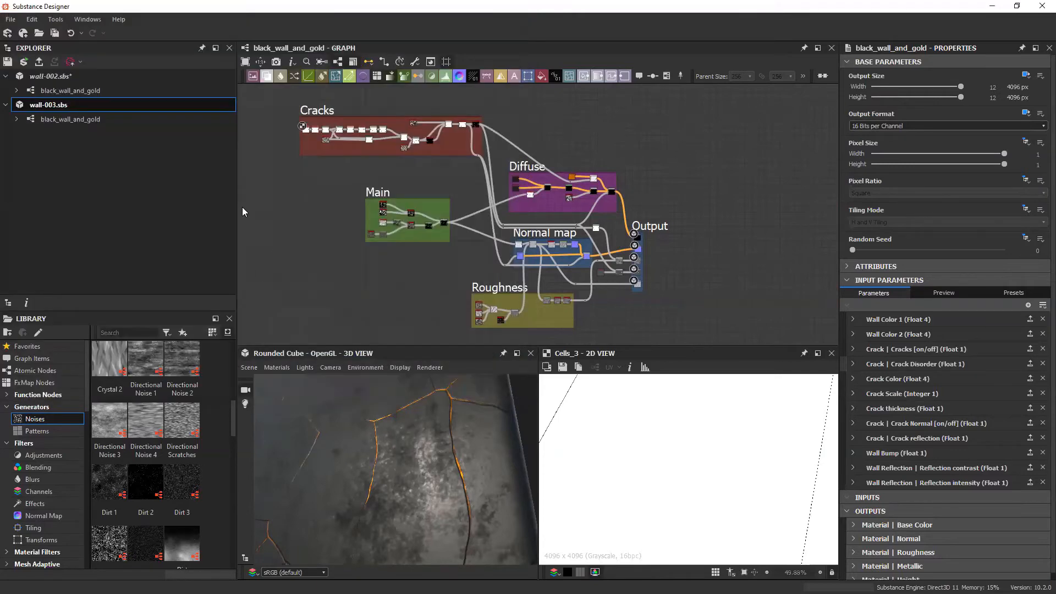
Step: Publish the wall-003 package as the archive wall-003.sbsar in the max folder, keeping the default publish options
{"action": "right_click", "coordinate": [54, 106]}
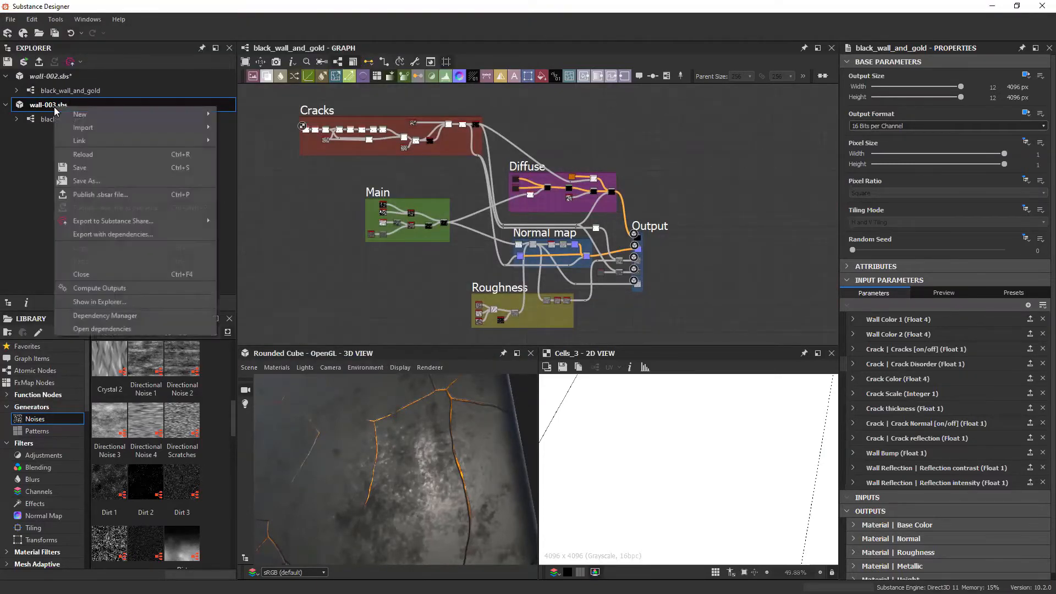
{"action": "left_click", "coordinate": [104, 196]}
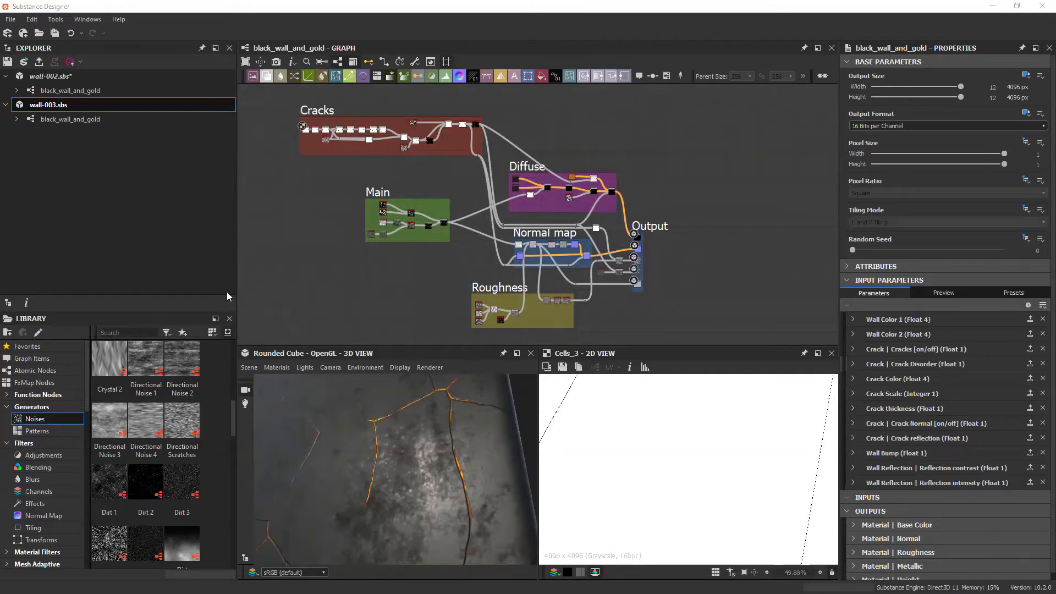
{"action": "left_click", "coordinate": [157, 105]}
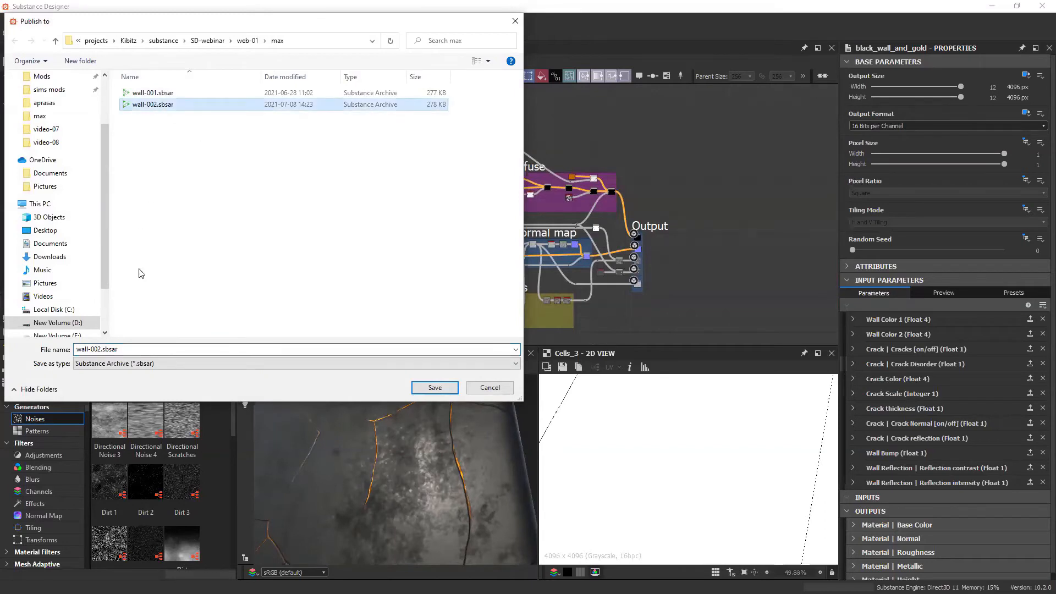
{"action": "left_click", "coordinate": [92, 349]}
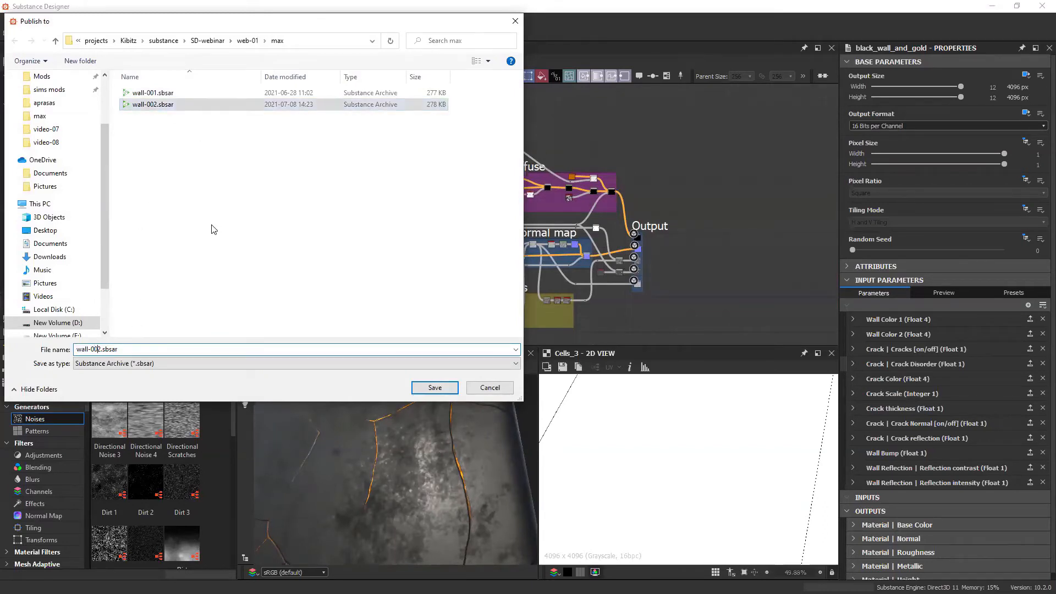
{"action": "type", "text": "3"}
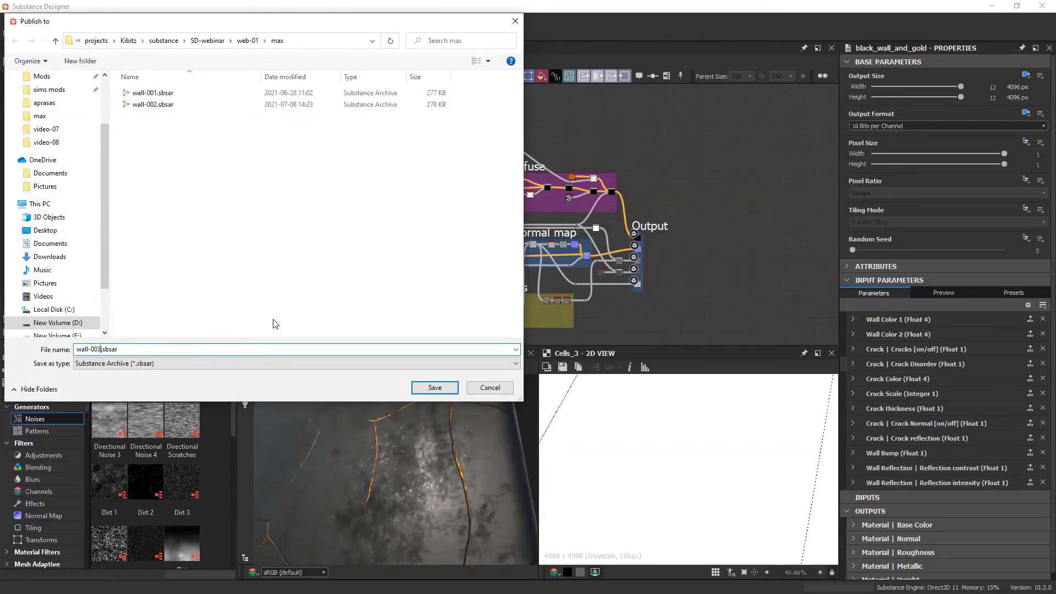
{"action": "left_click", "coordinate": [432, 386]}
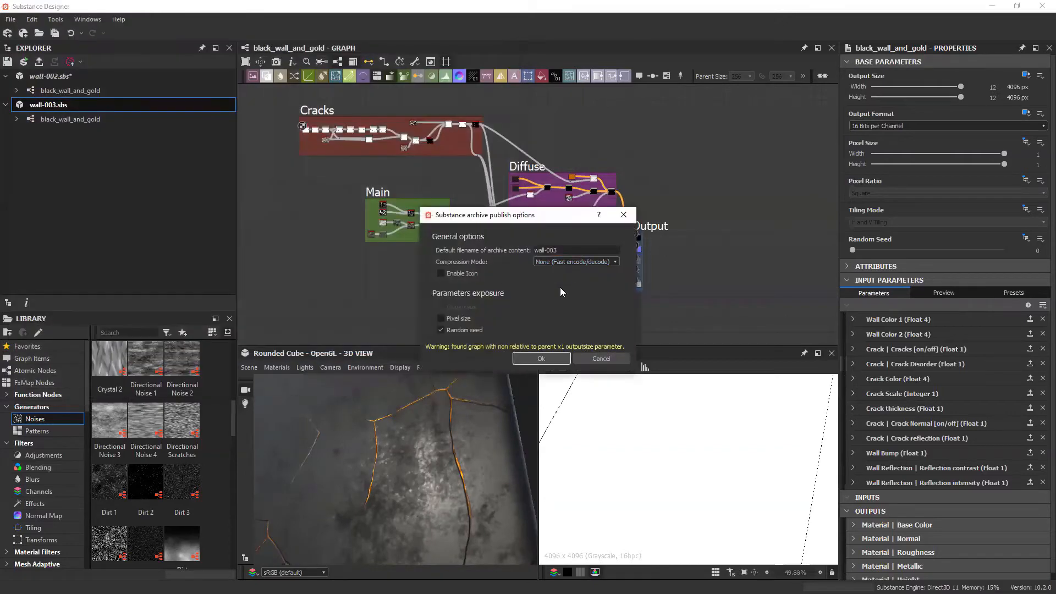
{"action": "left_click", "coordinate": [549, 358]}
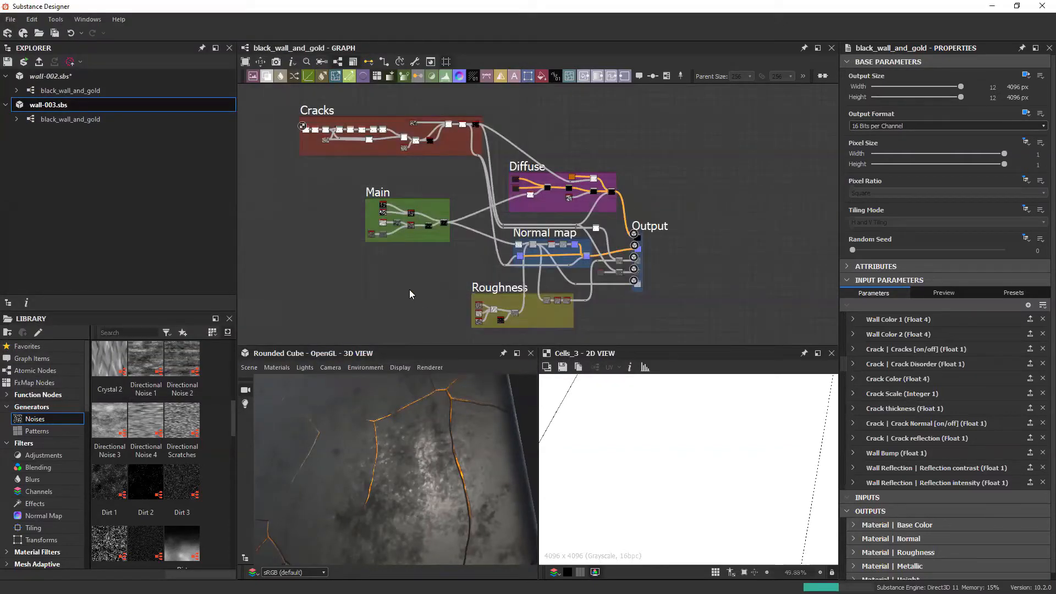
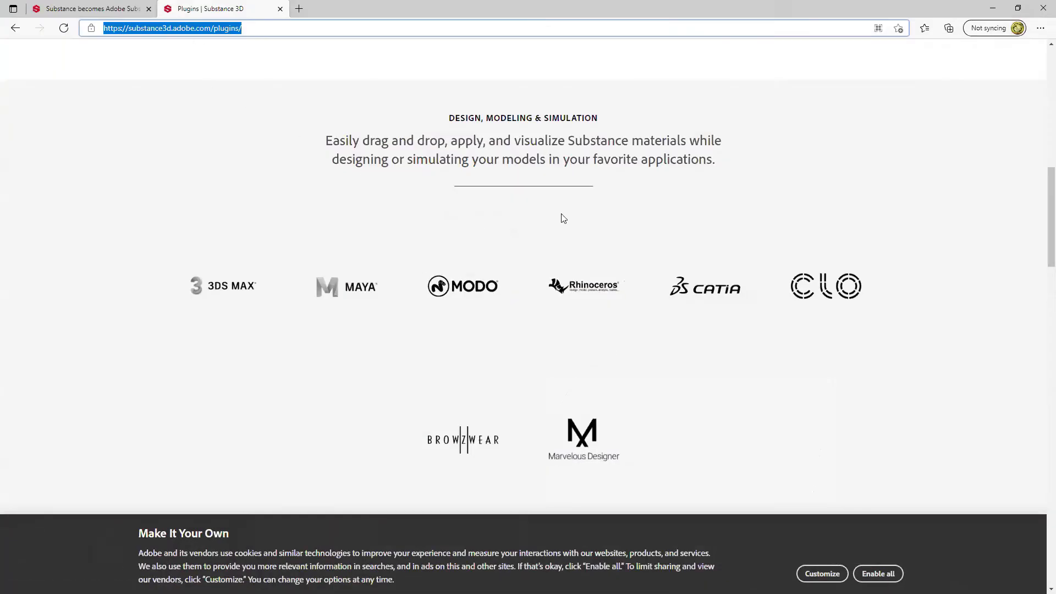
Step: Switch to the browser and look through the Substance 3D plugins page for the supported applications
{"action": "scroll", "coordinate": [559, 254], "scroll_direction": "up", "scroll_amount": 9}
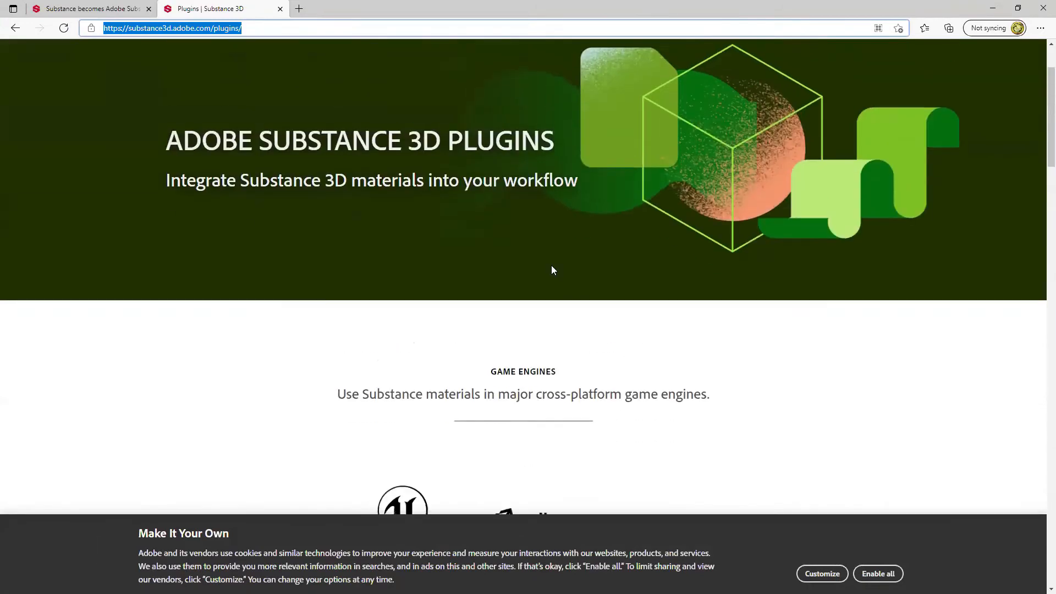
{"action": "scroll", "coordinate": [553, 269], "scroll_direction": "down", "scroll_amount": 20}
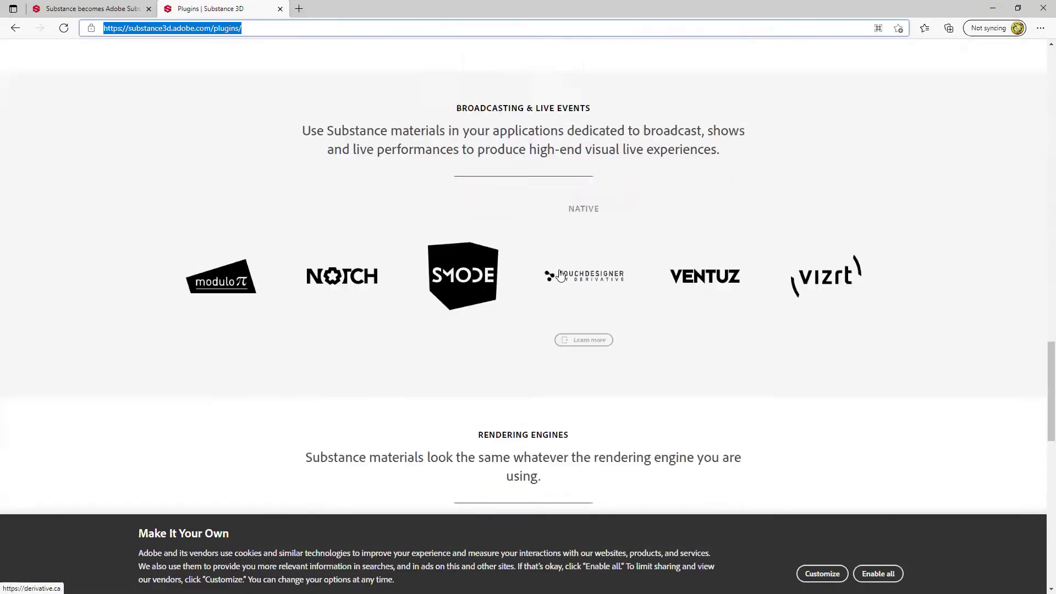
{"action": "scroll", "coordinate": [560, 275], "scroll_direction": "down", "scroll_amount": 2}
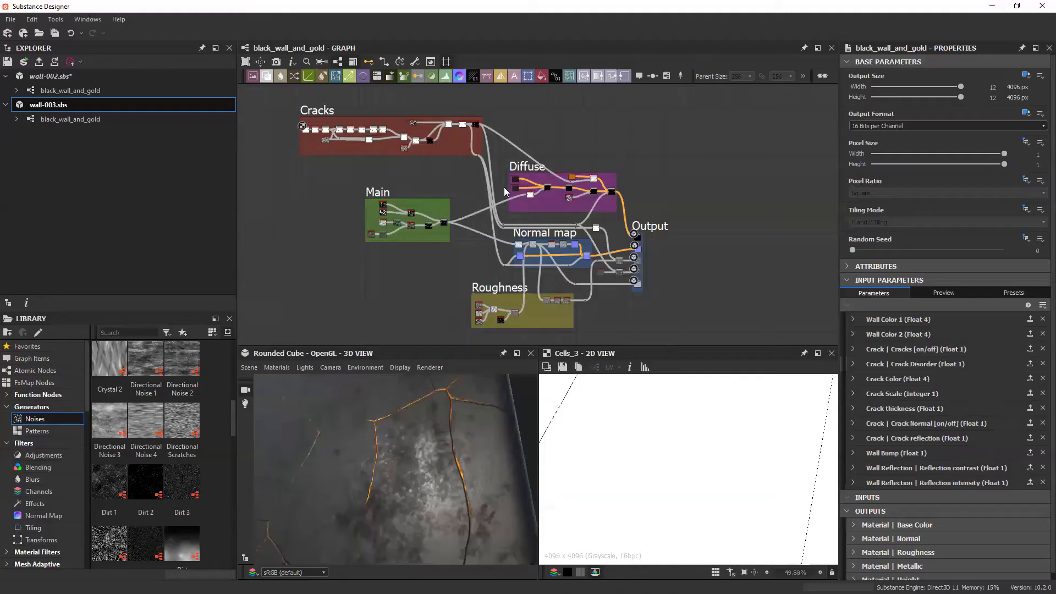
Step: Start exporting the graph's outputs and browse for the destination to the substance\SD-webinar\web-01\maps folder
{"action": "middle_click_drag", "start_coordinate": [436, 200], "coordinate": [481, 190]}
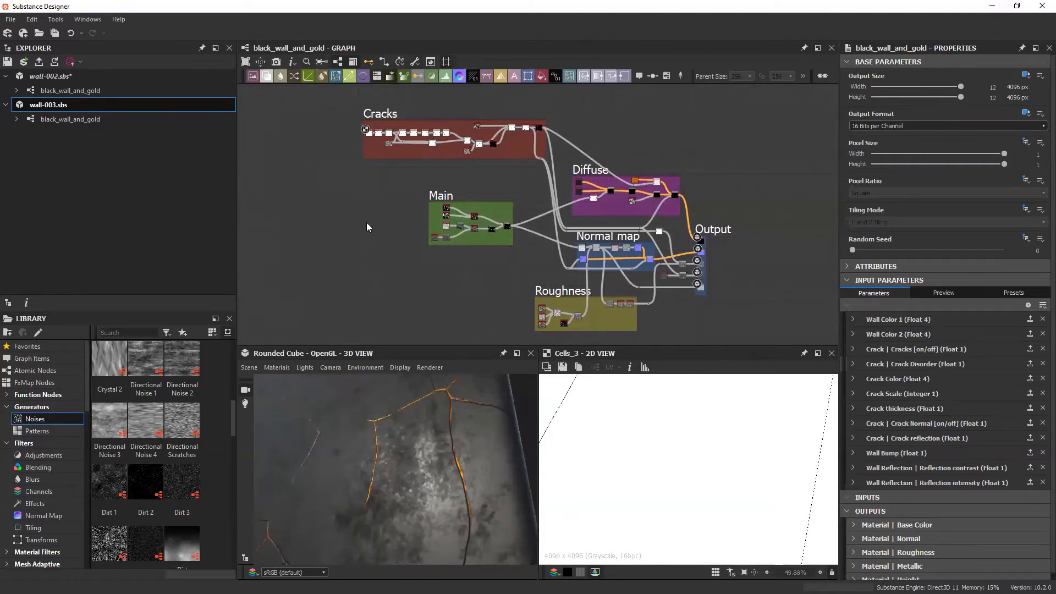
{"action": "scroll", "coordinate": [363, 218], "scroll_direction": "up", "scroll_amount": 2}
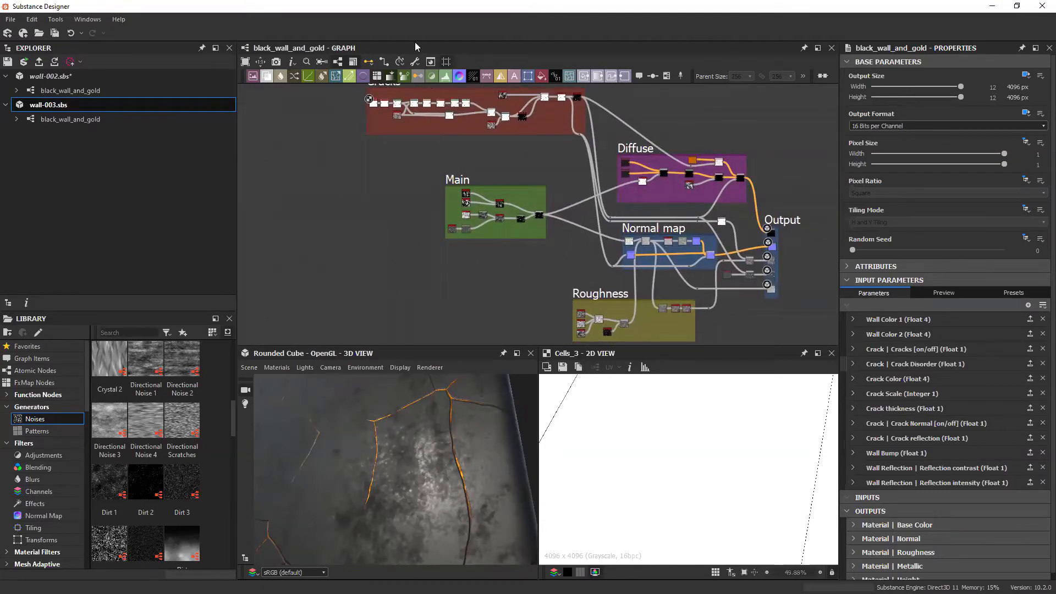
{"action": "left_click", "coordinate": [417, 63]}
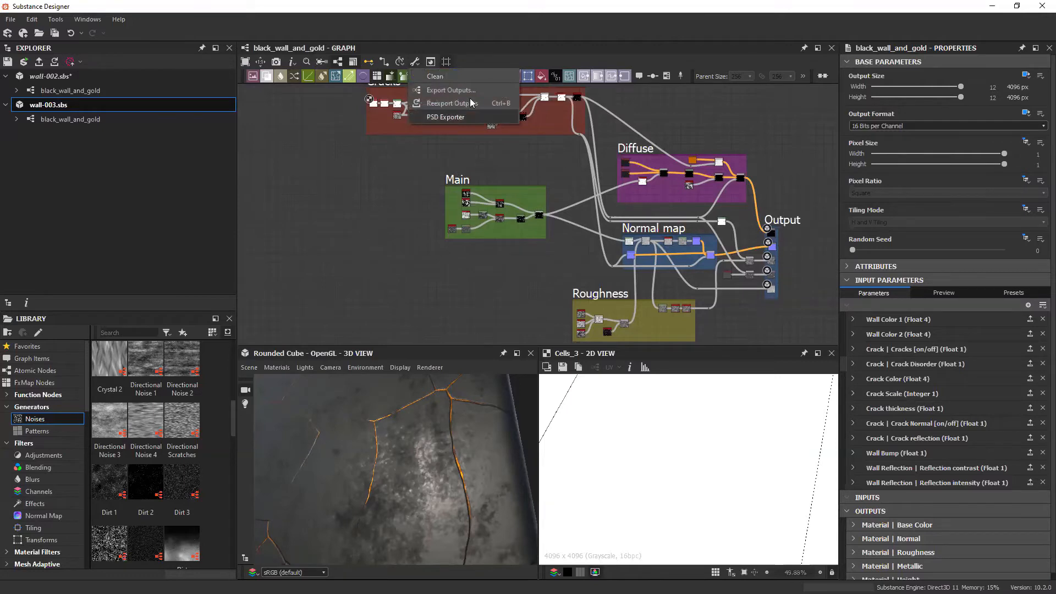
{"action": "left_click", "coordinate": [443, 91]}
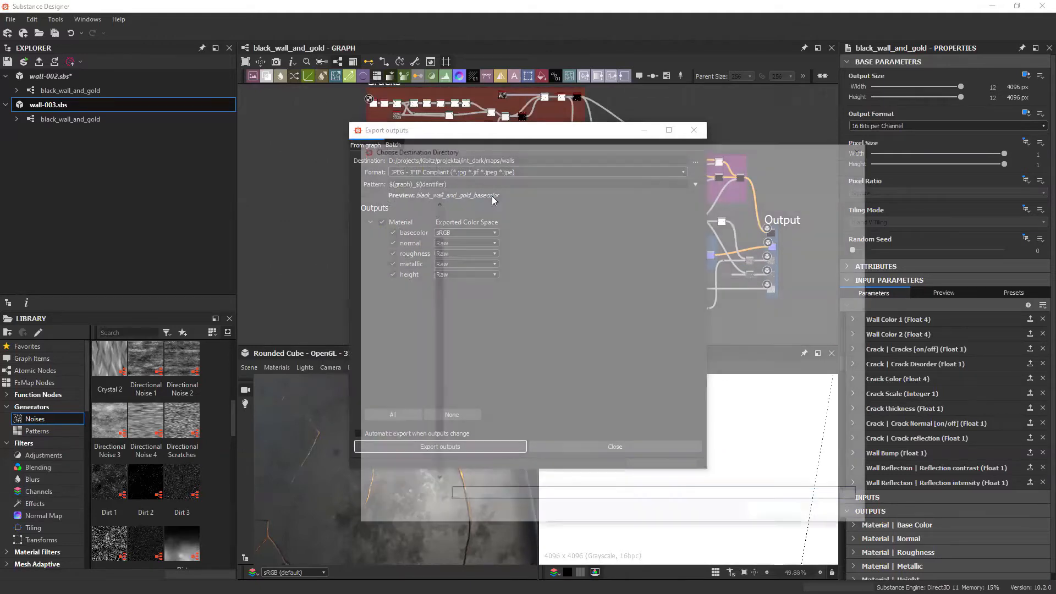
{"action": "left_click", "coordinate": [668, 170]}
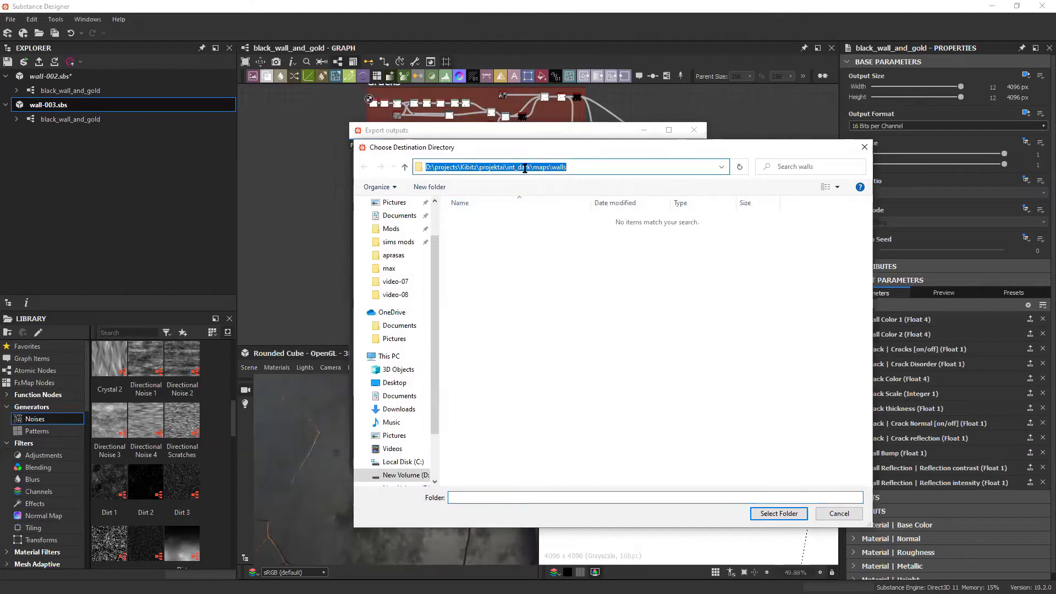
{"action": "left_click", "coordinate": [540, 245]}
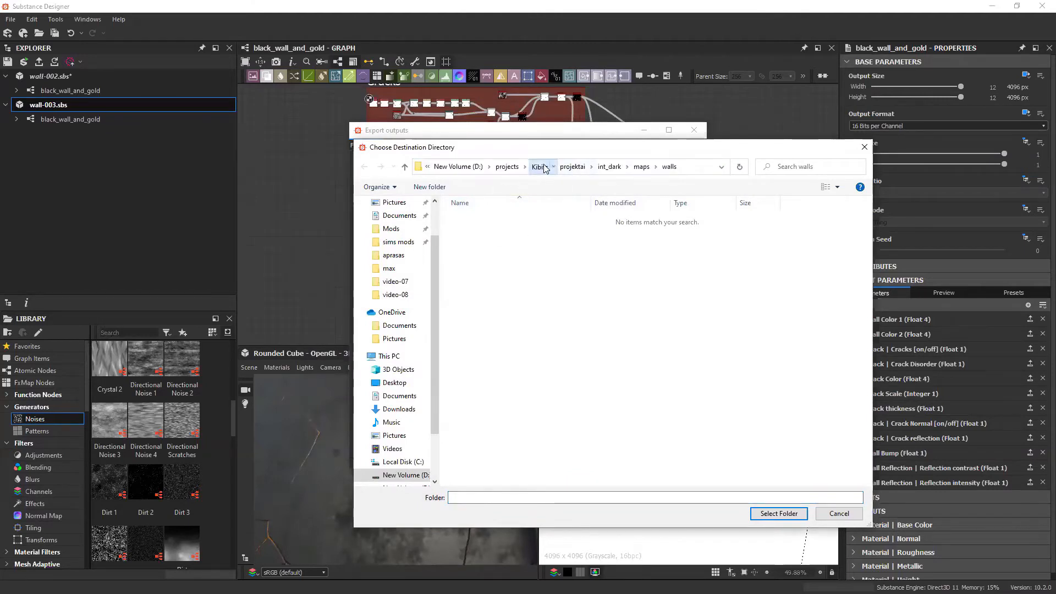
{"action": "left_click", "coordinate": [539, 167]}
{"action": "double_click", "coordinate": [494, 391]}
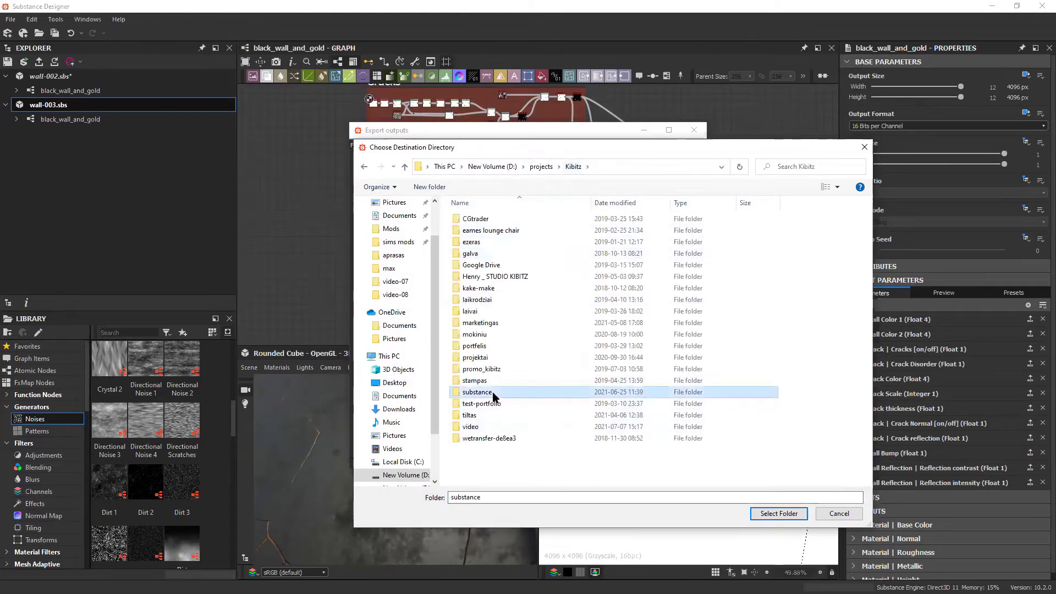
{"action": "double_click", "coordinate": [489, 234]}
{"action": "double_click", "coordinate": [489, 219]}
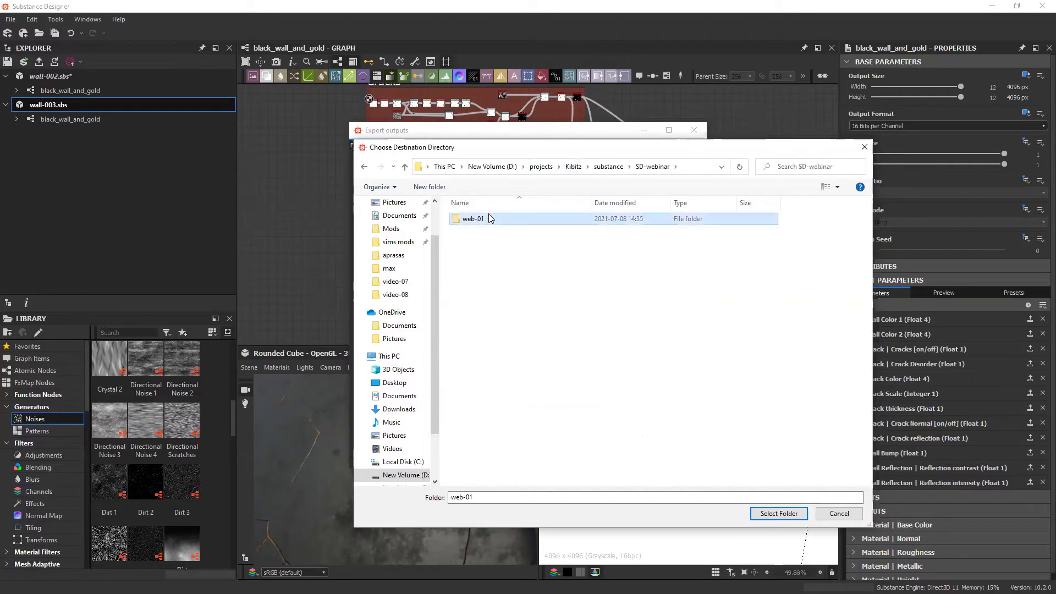
{"action": "double_click", "coordinate": [495, 253]}
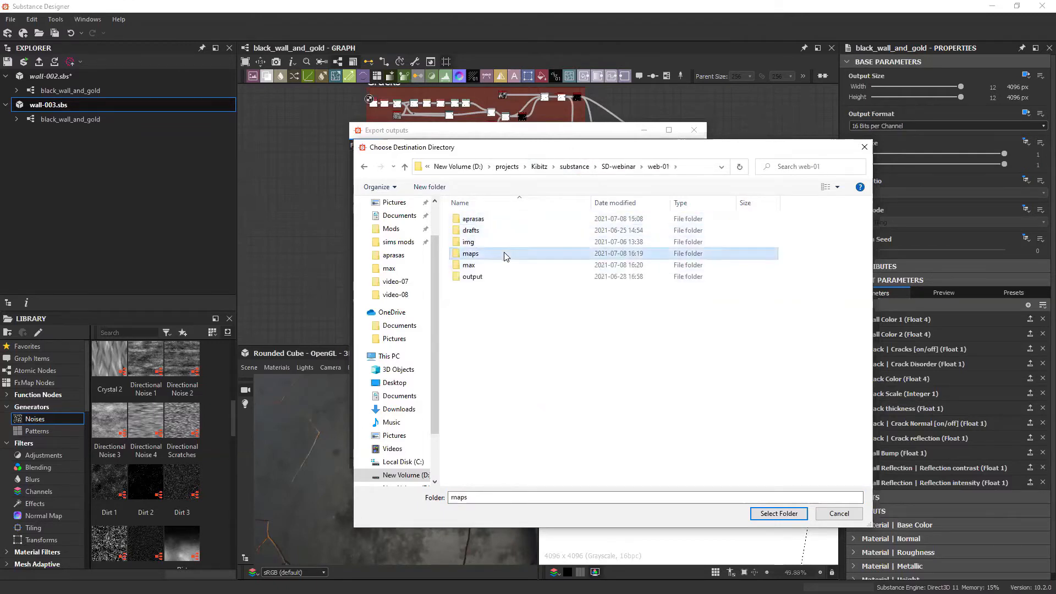
Step: Create a folder named maps-01 inside maps and choose it as the export destination
{"action": "right_click", "coordinate": [507, 309]}
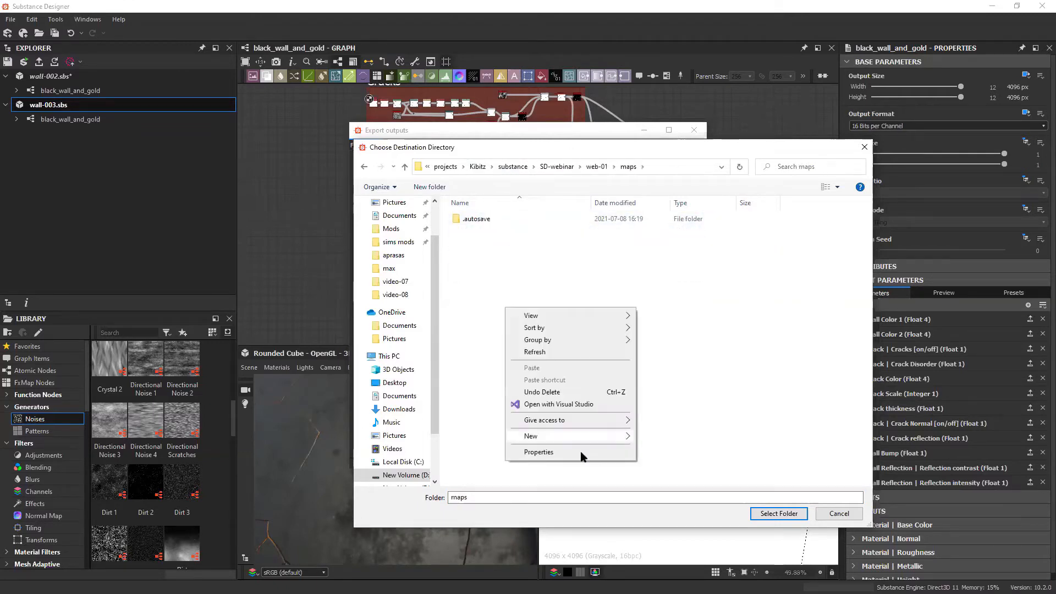
{"action": "left_click", "coordinate": [669, 438]}
{"action": "type", "text": "m"}
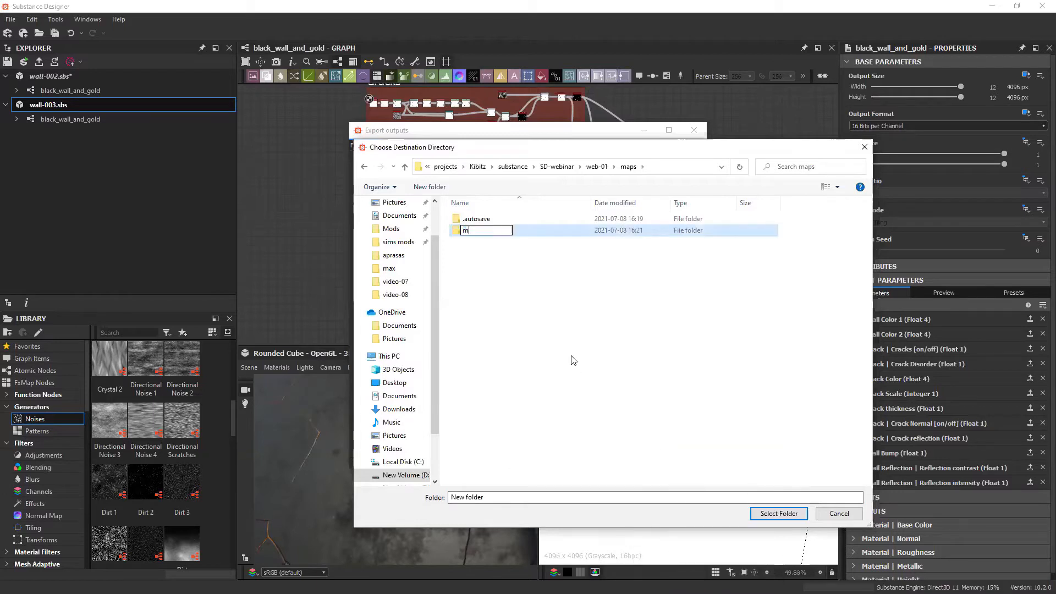
{"action": "type", "text": "a"}
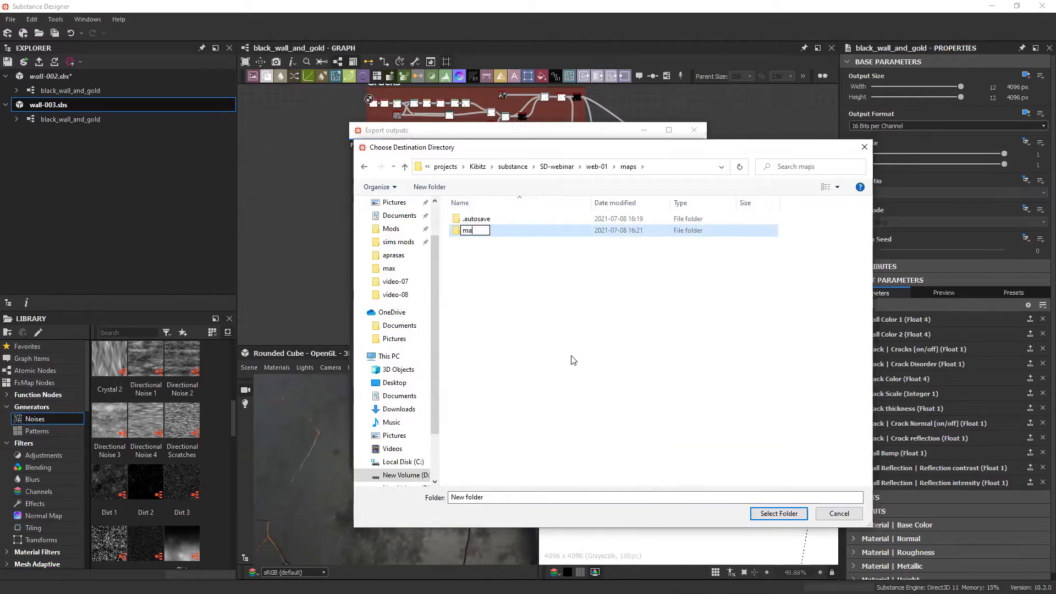
{"action": "type", "text": "ps-01"}
{"action": "key", "text": "Return"}
{"action": "key", "text": "Return"}
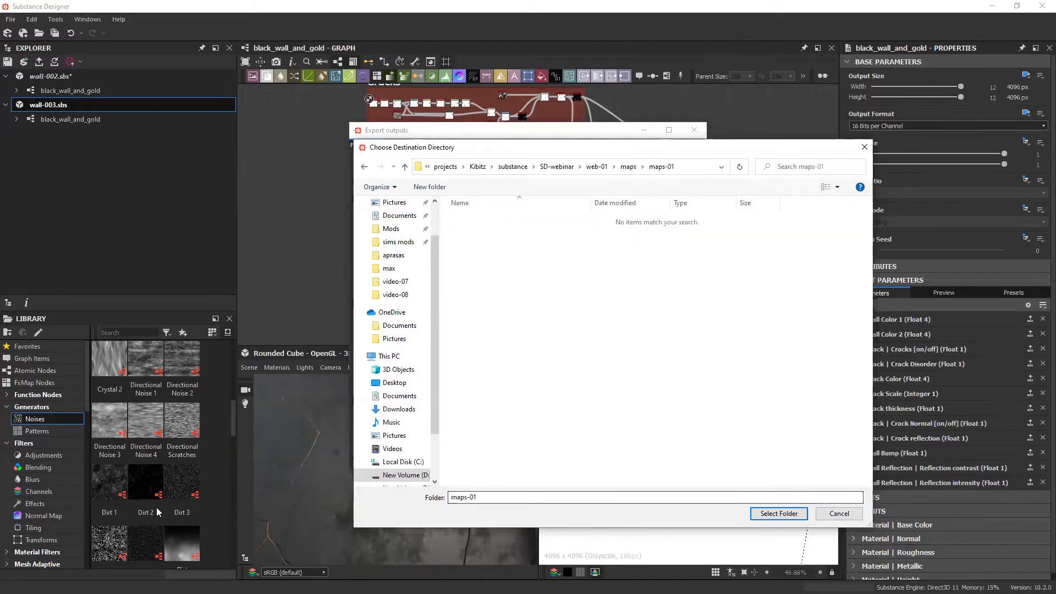
{"action": "left_click", "coordinate": [779, 513]}
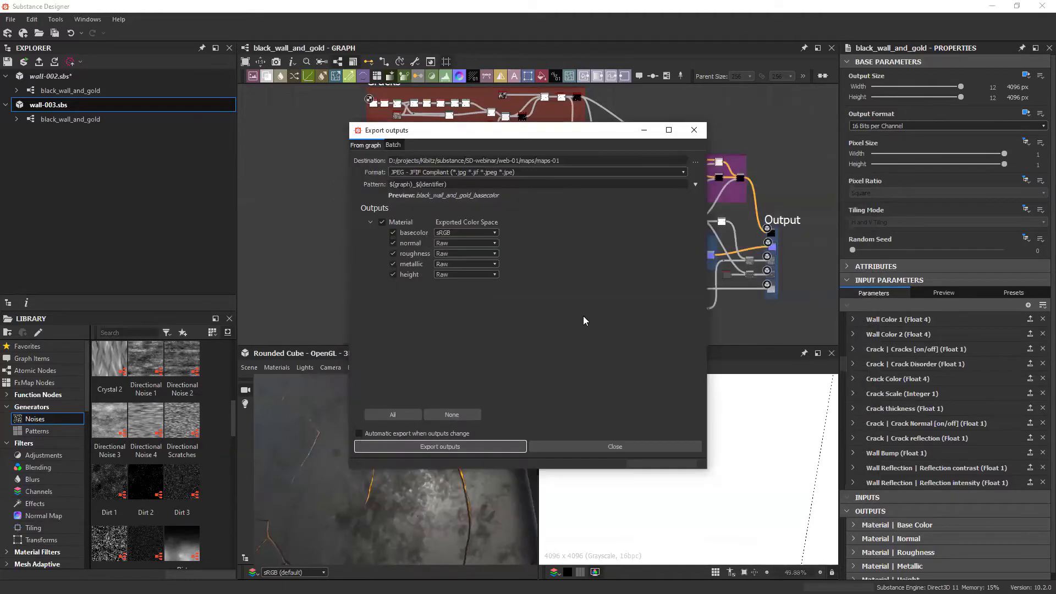
Step: Export the basecolor, normal, roughness, metallic and height outputs as JPEG images and close the export dialog
{"action": "left_click", "coordinate": [437, 446]}
{"action": "left_click", "coordinate": [694, 130]}
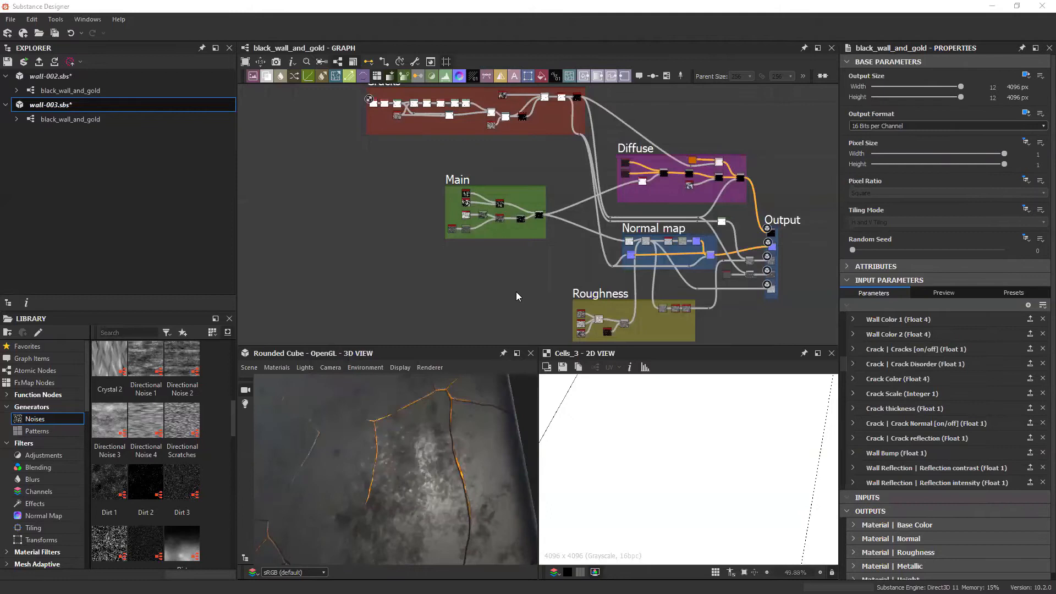
{"action": "scroll", "coordinate": [516, 293], "scroll_direction": "down", "scroll_amount": 3}
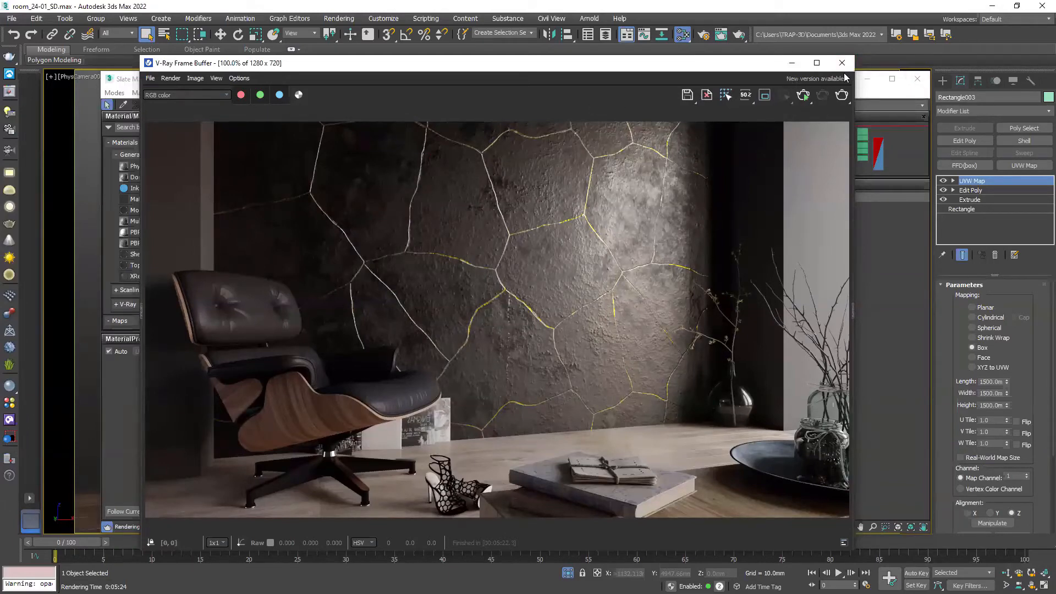
Step: Switch to 3ds Max and examine the rendered cracked wall in the V-Ray Frame Buffer alongside the wall material's node graph
{"action": "left_click", "coordinate": [875, 252]}
{"action": "left_click_drag", "start_coordinate": [624, 83], "coordinate": [629, 92]}
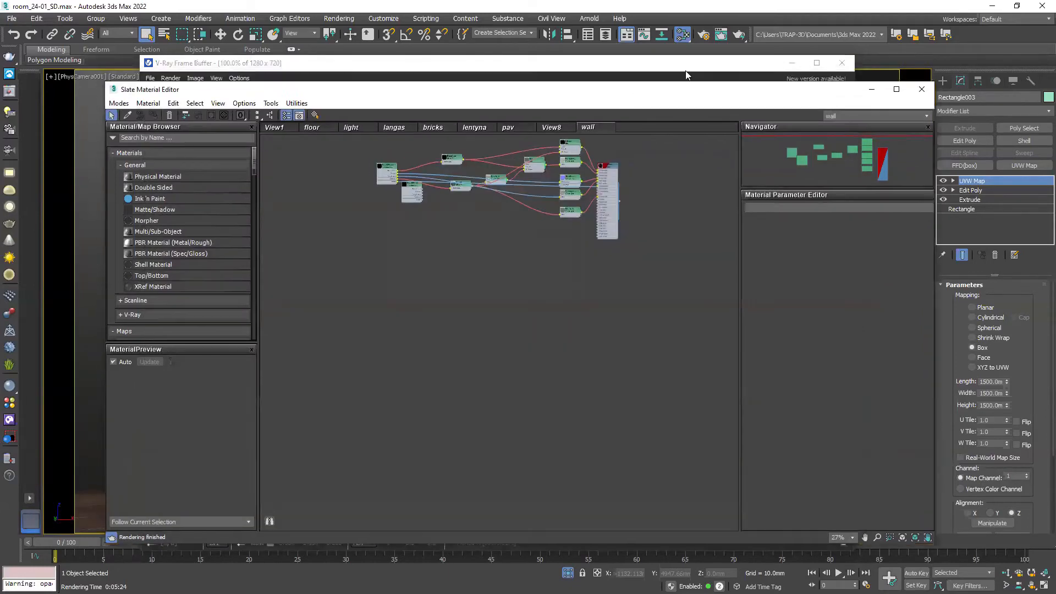
{"action": "left_click", "coordinate": [686, 71]}
{"action": "left_click_drag", "start_coordinate": [685, 71], "coordinate": [701, 66]}
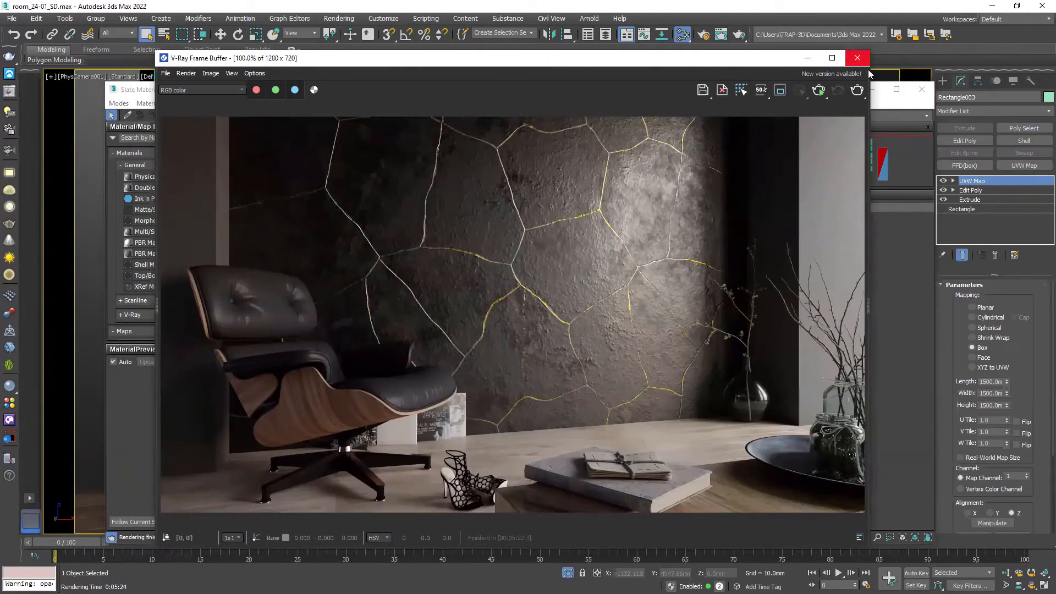
{"action": "left_click", "coordinate": [883, 265]}
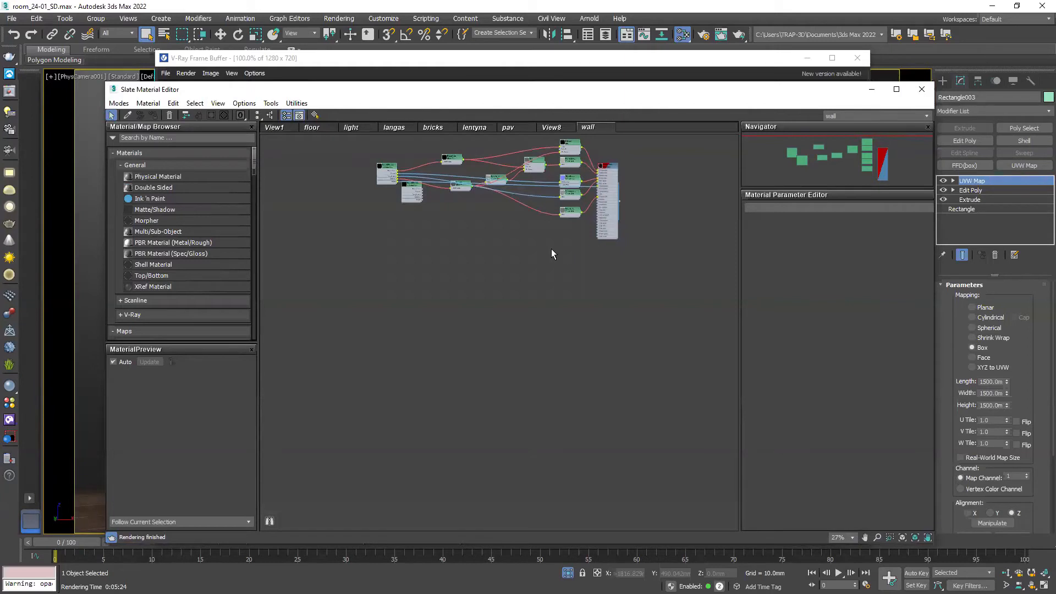
{"action": "left_click", "coordinate": [506, 27]}
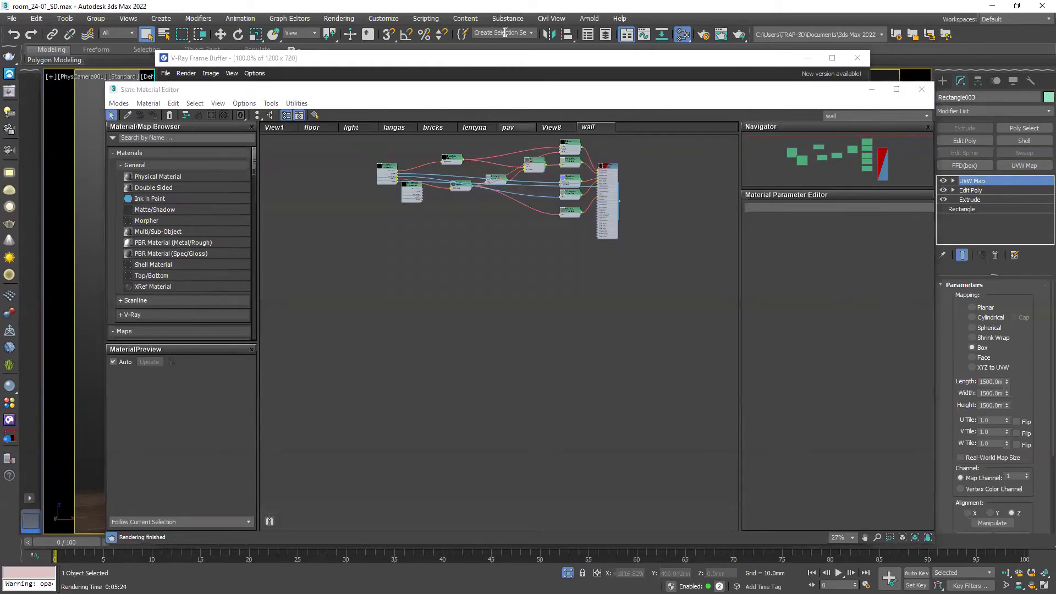
{"action": "left_click", "coordinate": [509, 251]}
{"action": "left_click", "coordinate": [505, 19]}
{"action": "left_click", "coordinate": [532, 60]}
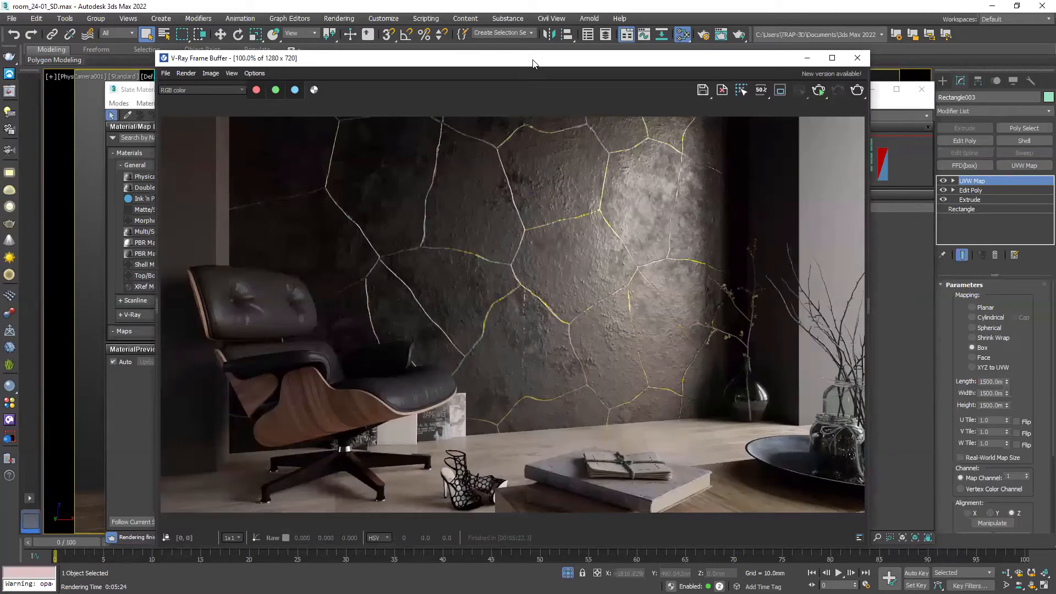
{"action": "left_click_drag", "start_coordinate": [532, 64], "coordinate": [517, 62]}
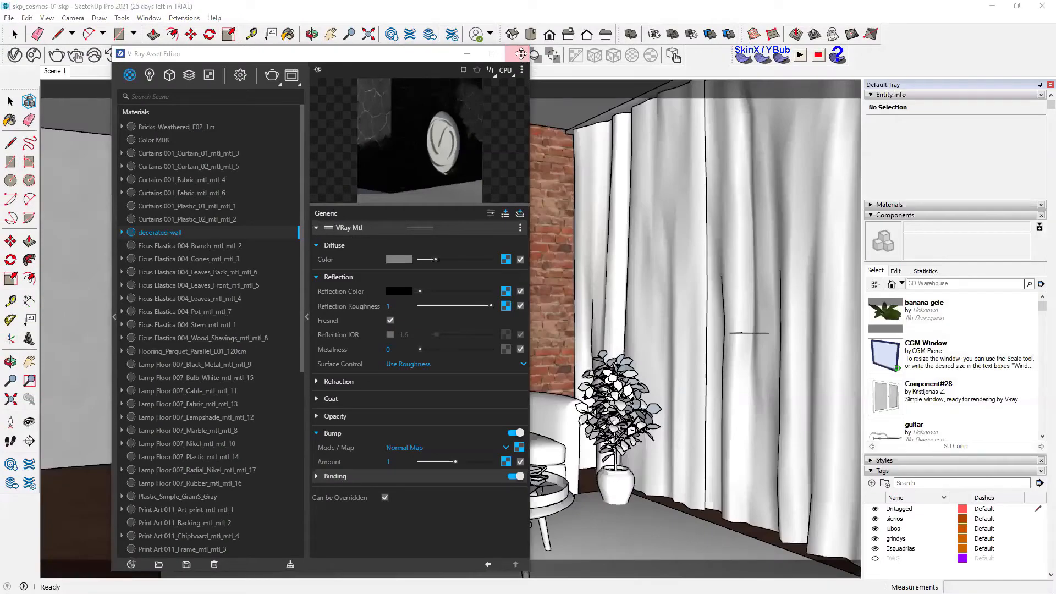
{"action": "left_click", "coordinate": [517, 54]}
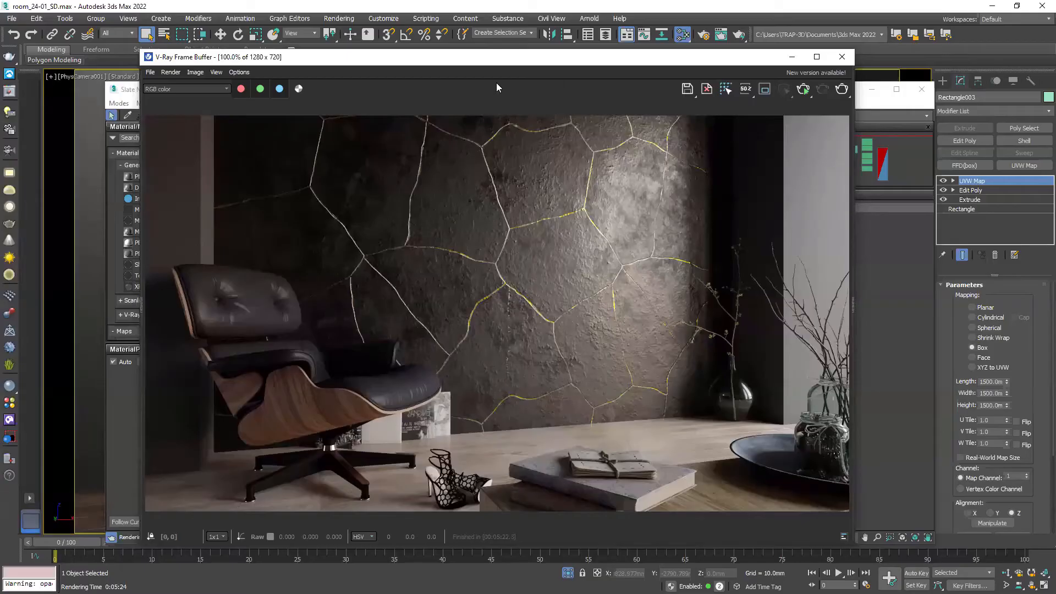
{"action": "left_click_drag", "start_coordinate": [492, 64], "coordinate": [530, 64]}
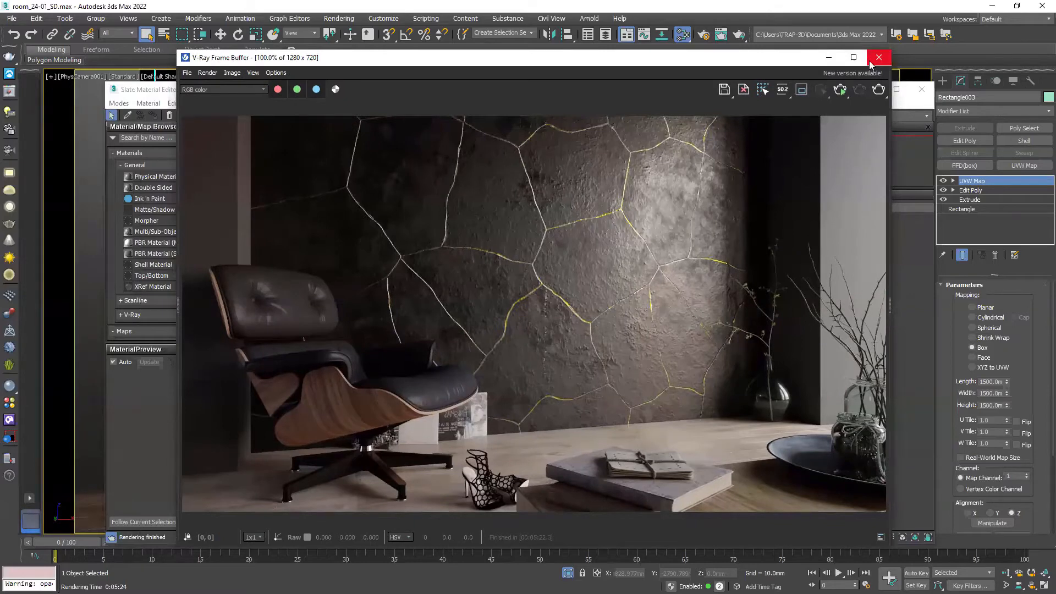
Step: Bring the Slate Material Editor forward and show the parameters of the wall material's wall-001.sbsar Substance map
{"action": "left_click", "coordinate": [163, 90]}
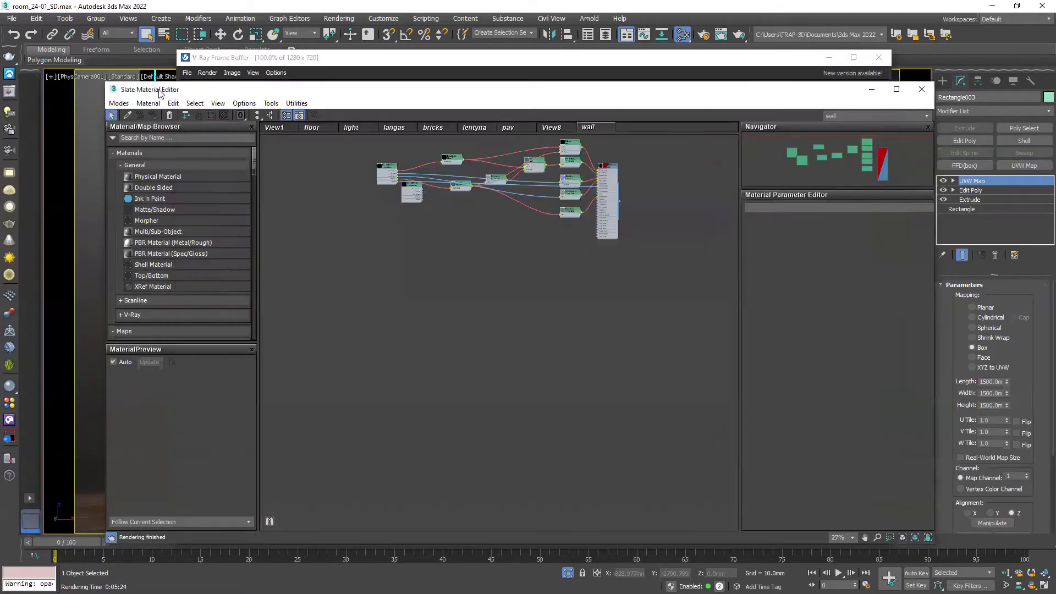
{"action": "left_click_drag", "start_coordinate": [273, 93], "coordinate": [279, 87]}
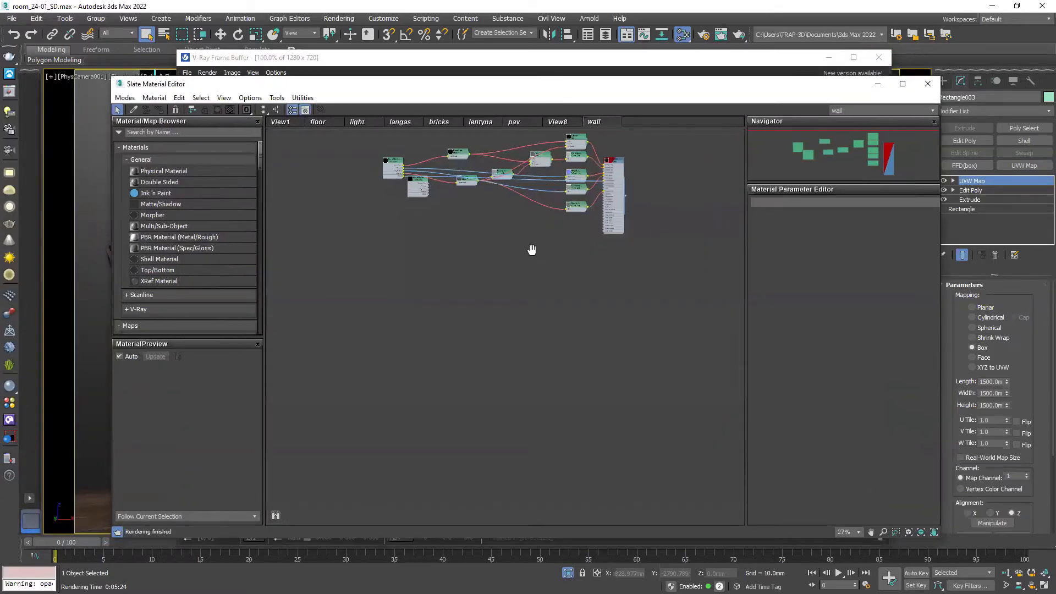
{"action": "middle_click_drag", "start_coordinate": [531, 249], "coordinate": [532, 290]}
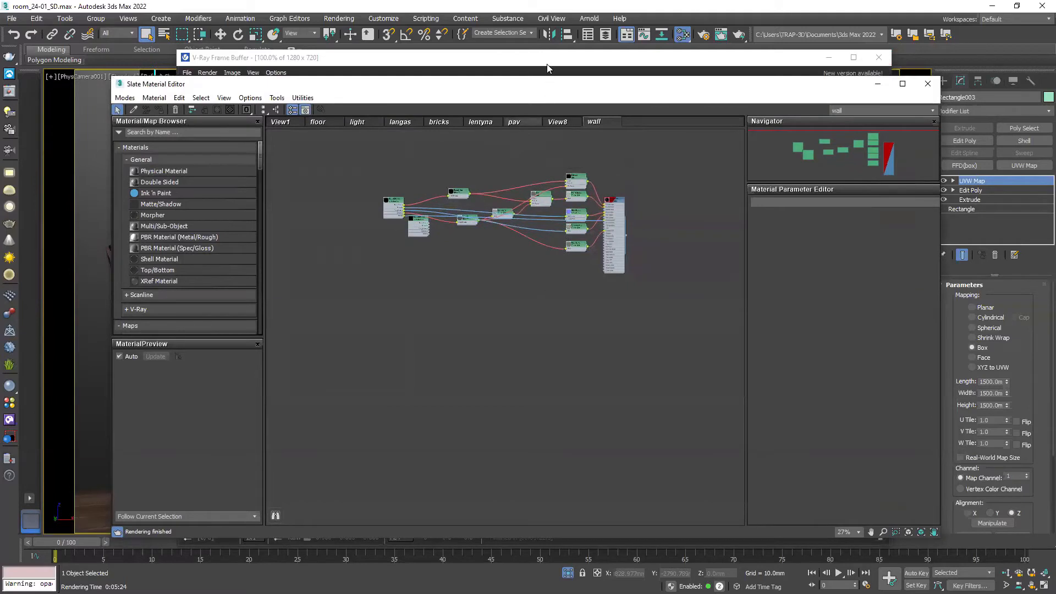
{"action": "left_click", "coordinate": [515, 18]}
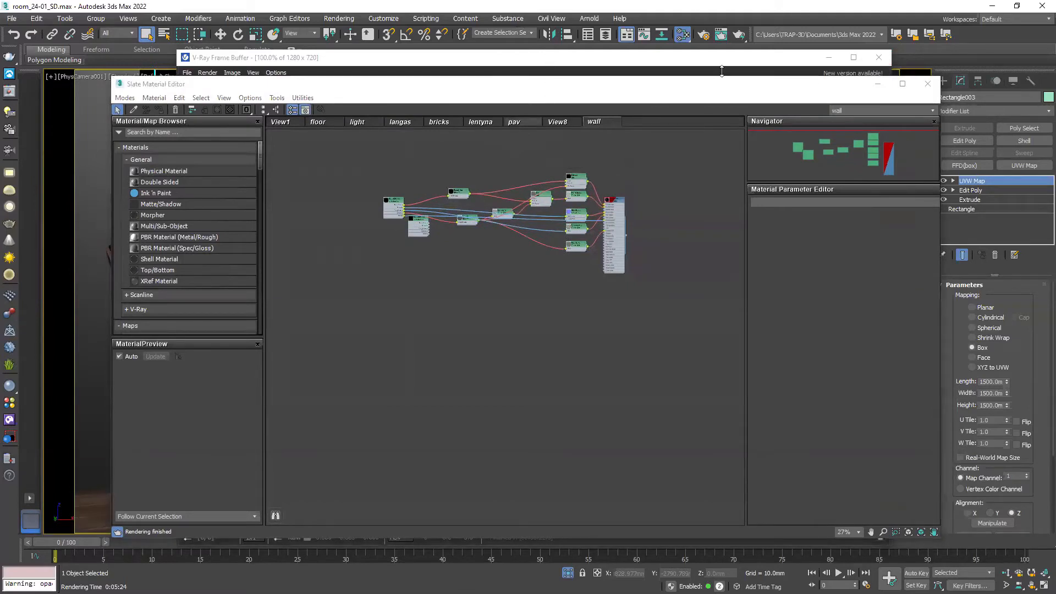
{"action": "double_click", "coordinate": [393, 207]}
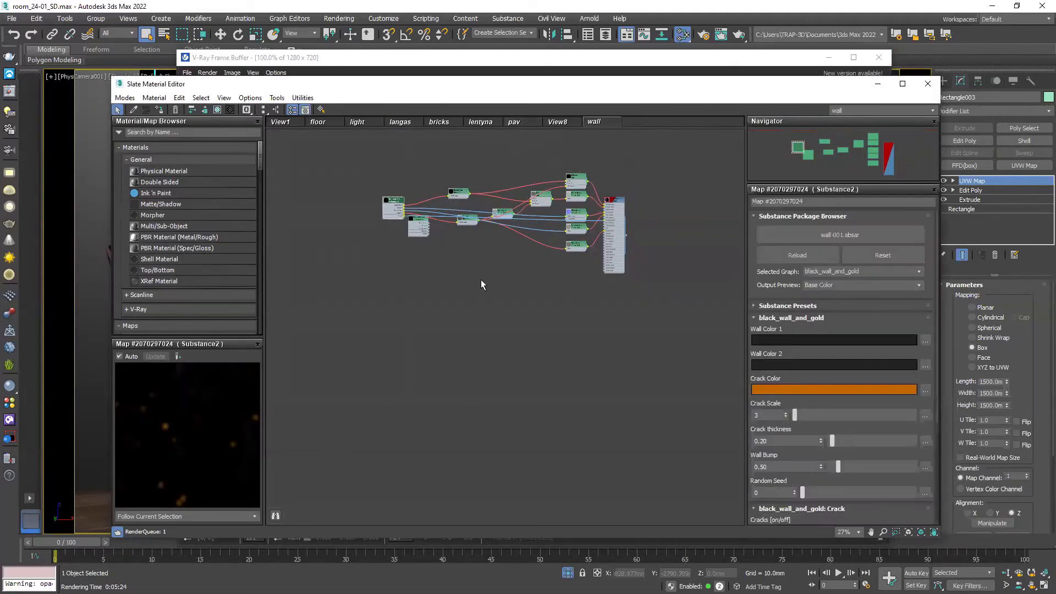
{"action": "left_click", "coordinate": [503, 15]}
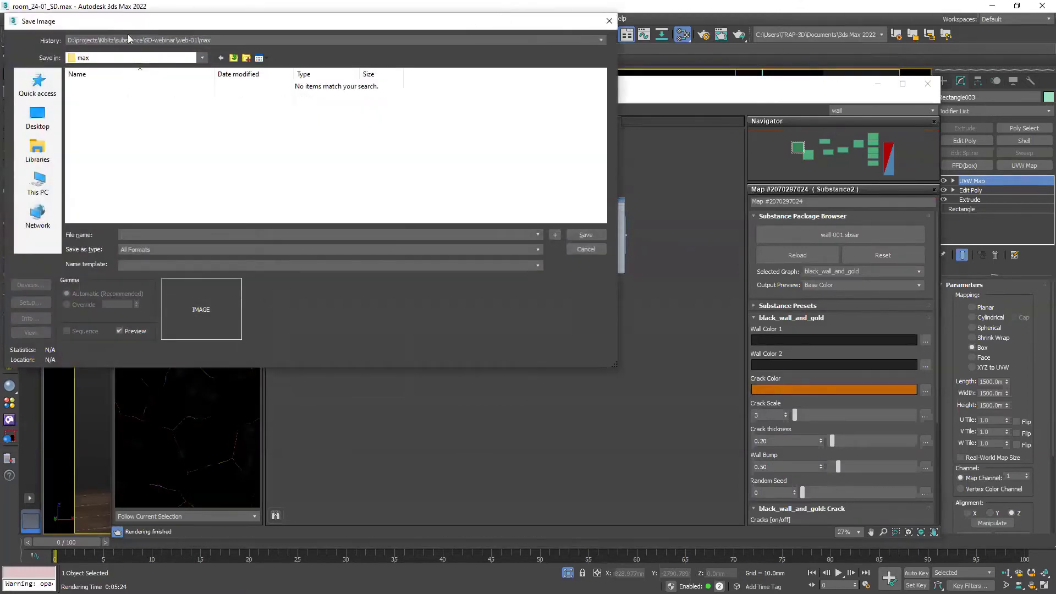
{"action": "left_click", "coordinate": [586, 249]}
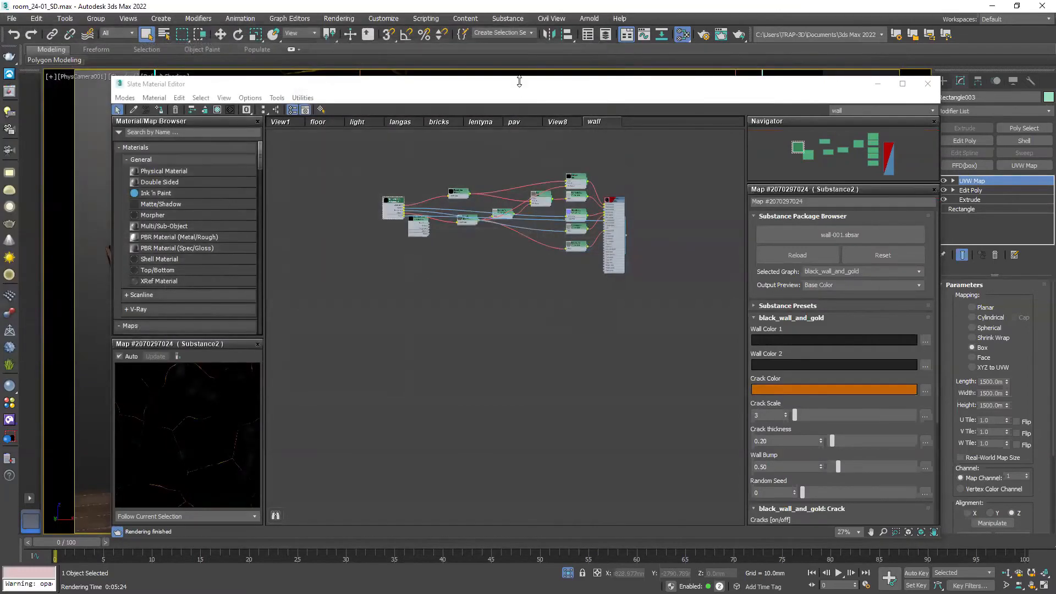
{"action": "left_click", "coordinate": [607, 87]}
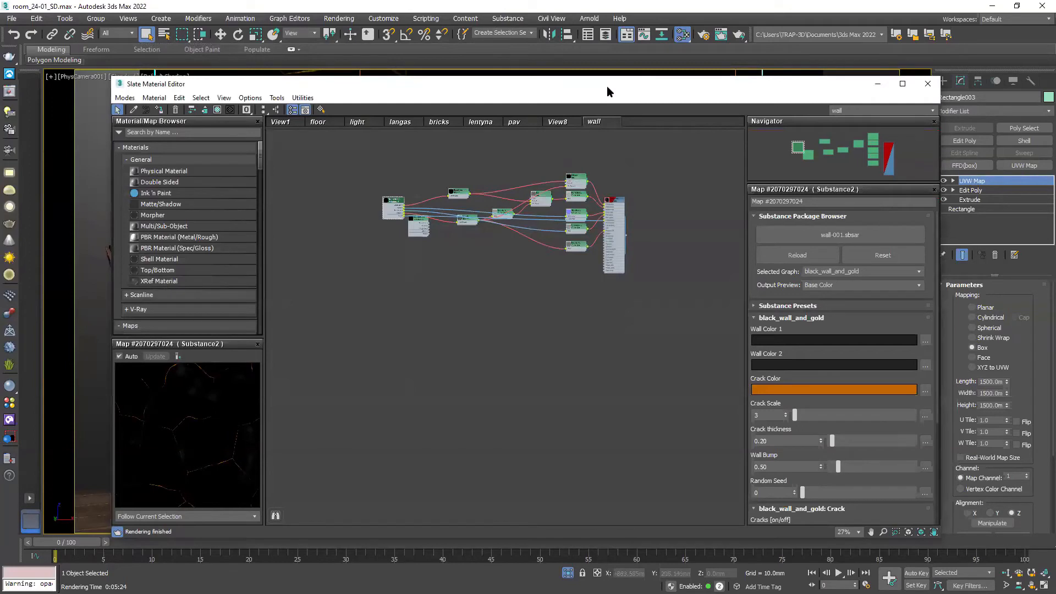
{"action": "left_click_drag", "start_coordinate": [606, 85], "coordinate": [586, 77]}
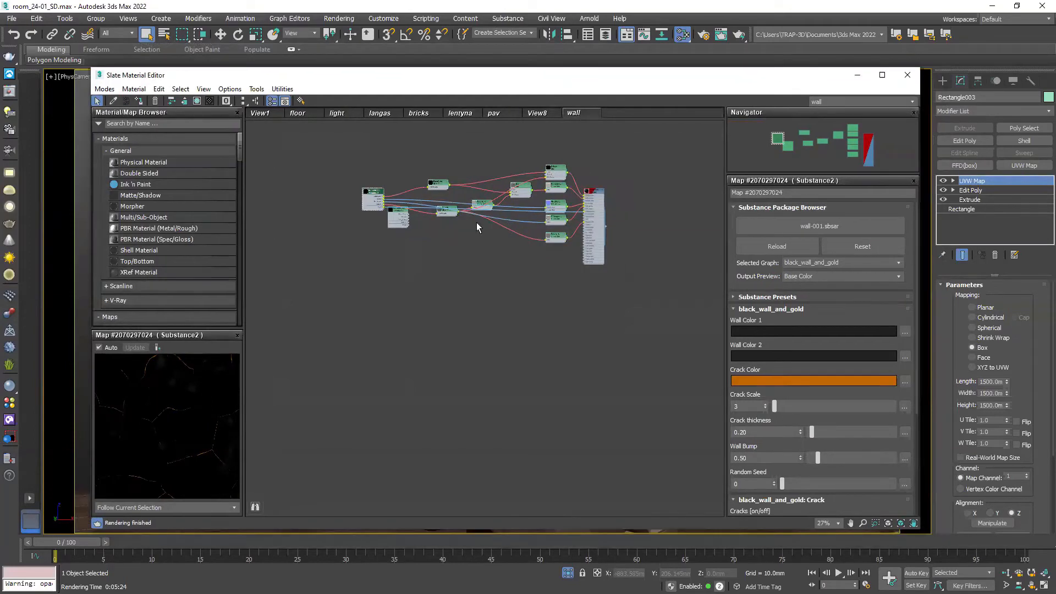
{"action": "scroll", "coordinate": [484, 187], "scroll_direction": "up", "scroll_amount": 2}
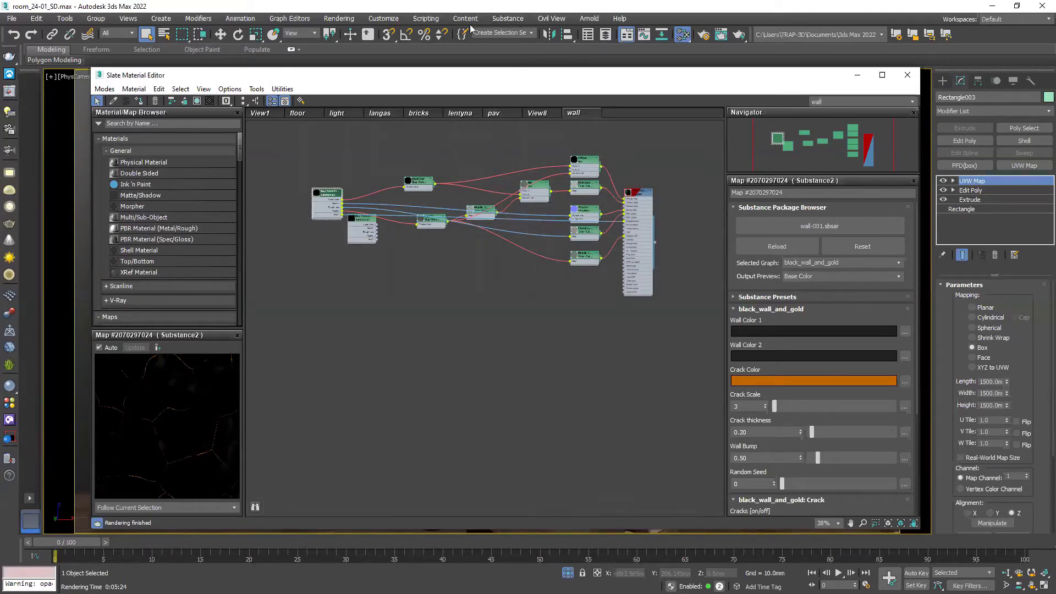
{"action": "left_click", "coordinate": [511, 21]}
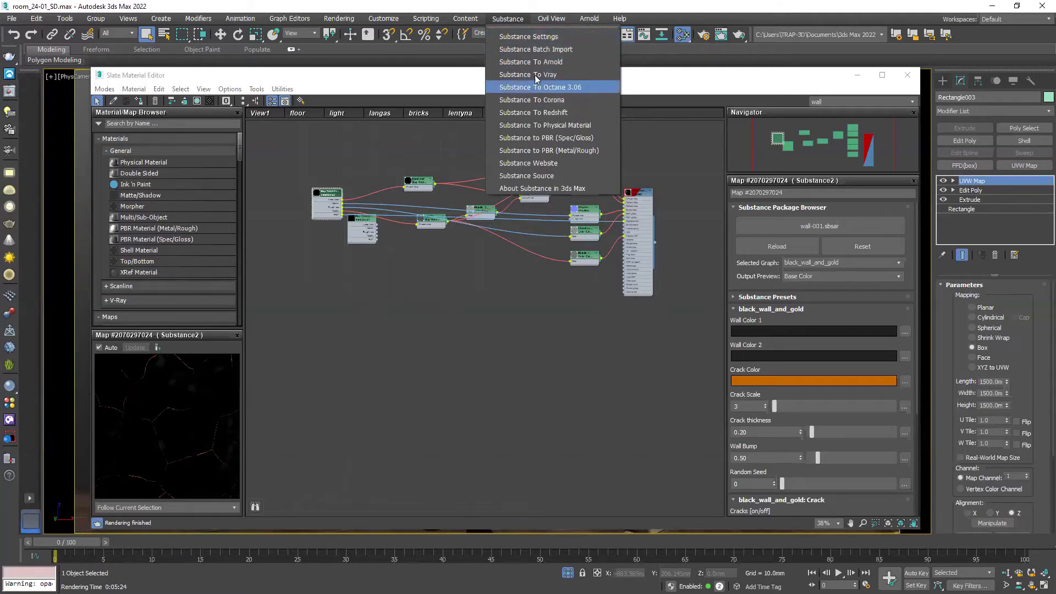
{"action": "left_click", "coordinate": [447, 302]}
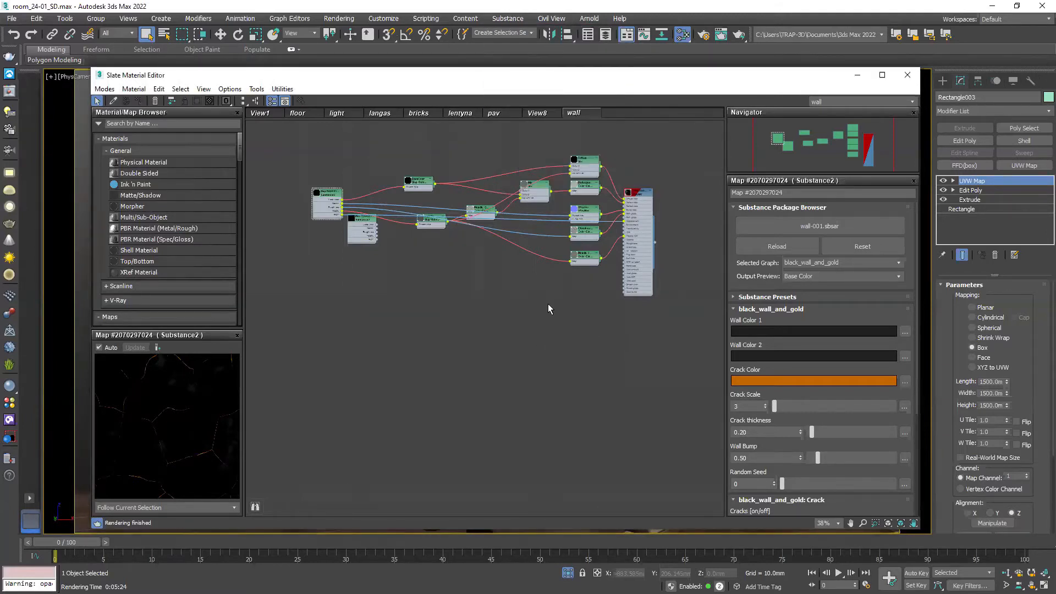
Step: Add a Substance2 map to the wall view, in the empty area below the existing material network
{"action": "right_click", "coordinate": [400, 366]}
{"action": "mouse_move", "coordinate": [427, 385]}
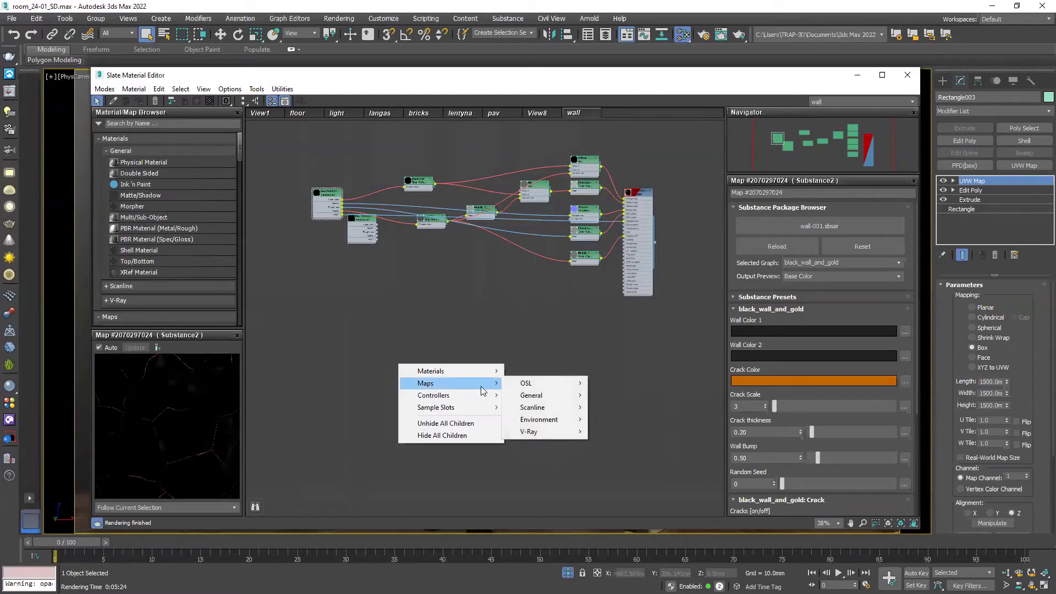
{"action": "mouse_move", "coordinate": [549, 396]}
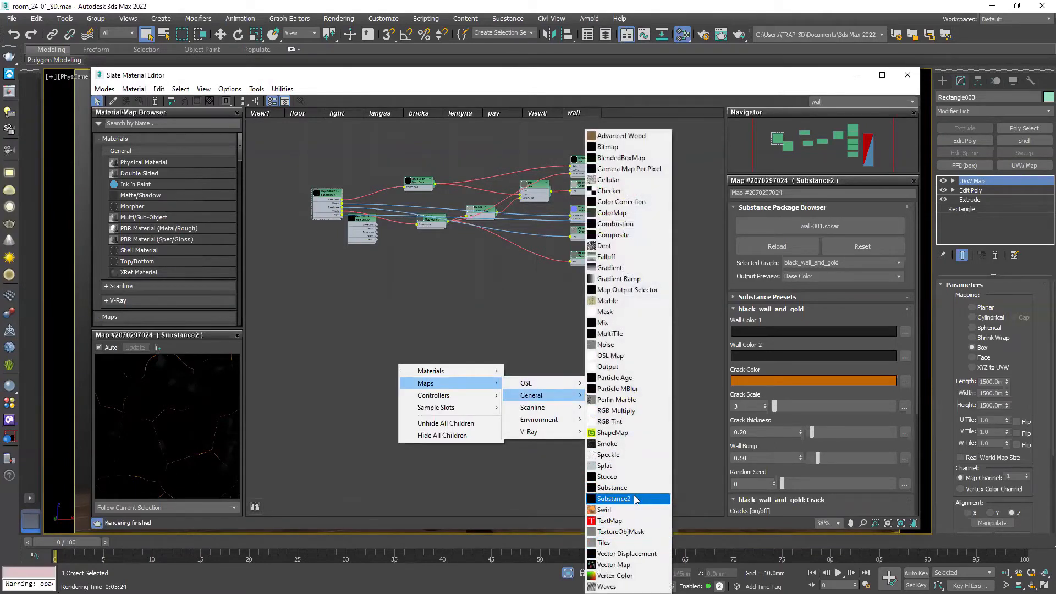
{"action": "left_click", "coordinate": [634, 499]}
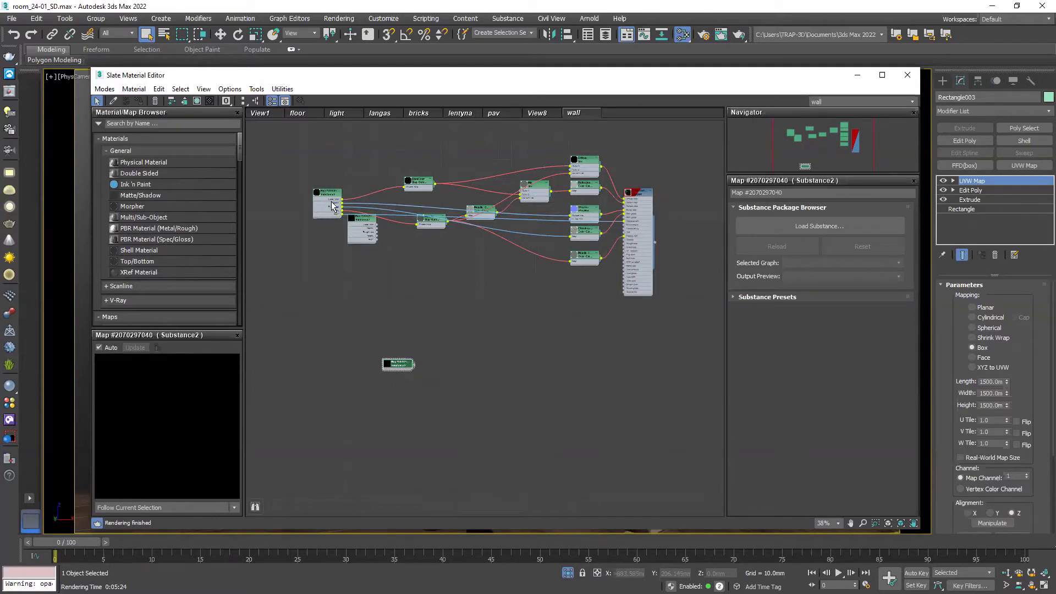
{"action": "right_click", "coordinate": [522, 360]}
{"action": "mouse_move", "coordinate": [568, 378]}
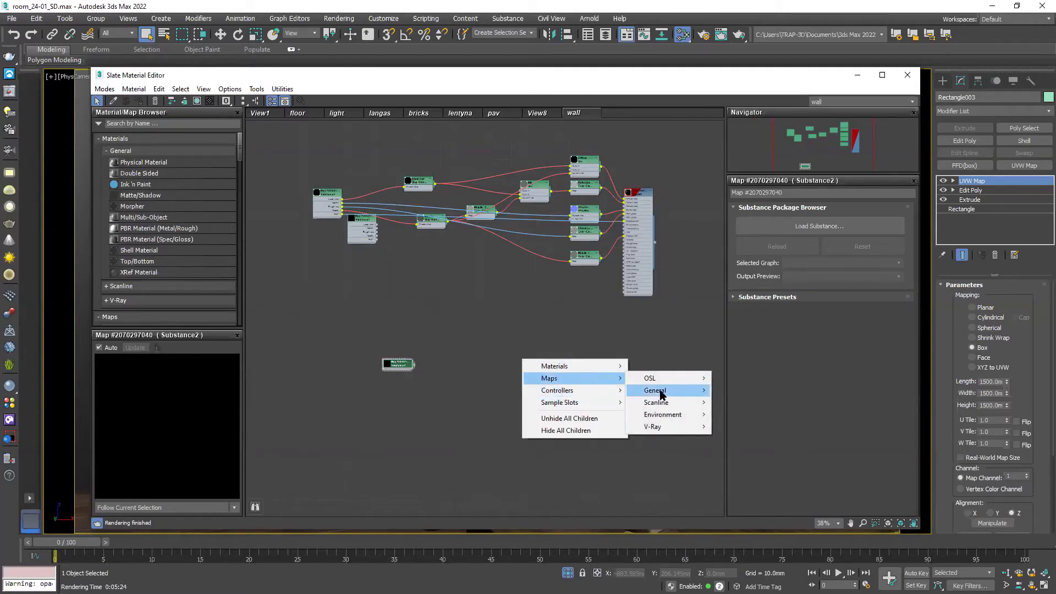
{"action": "mouse_move", "coordinate": [661, 394]}
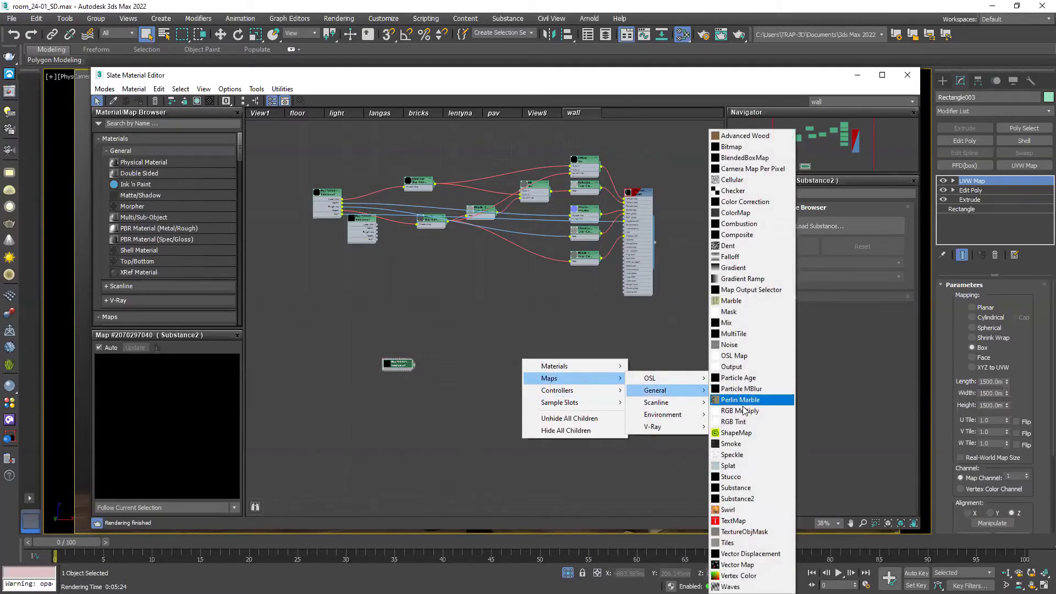
{"action": "left_click", "coordinate": [745, 499]}
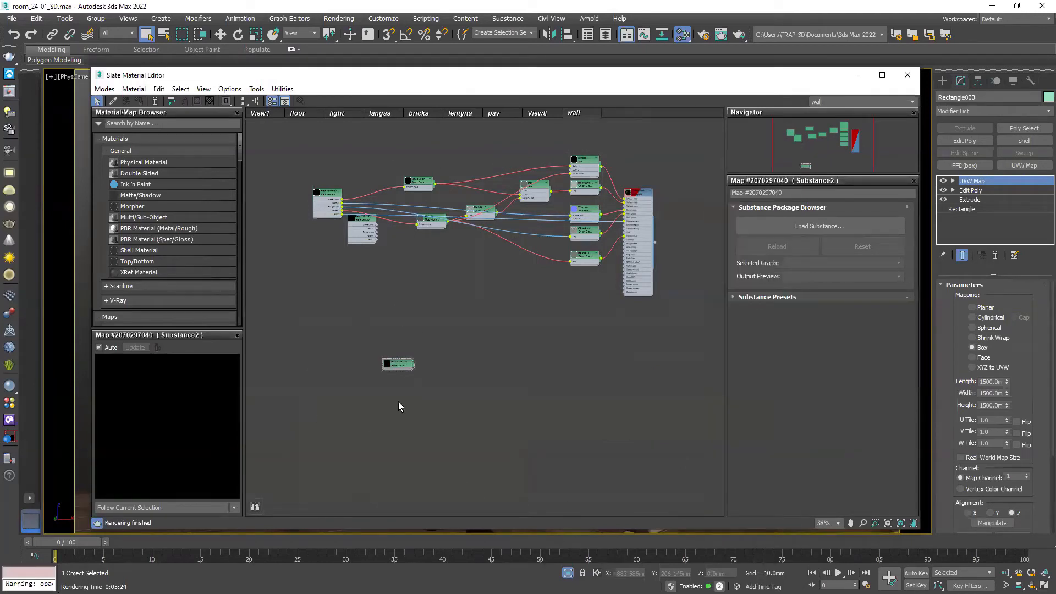
Step: Switch to File Explorer, copy the path of the max folder holding wall-003.sbsar, and return to 3ds Max
{"action": "scroll", "coordinate": [386, 363], "scroll_direction": "up", "scroll_amount": 5}
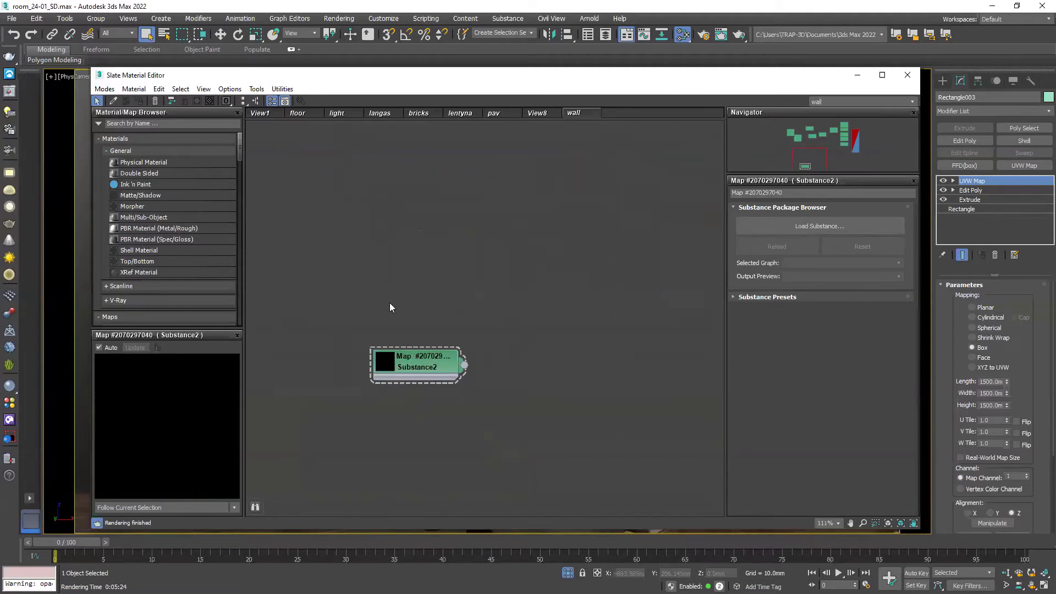
{"action": "middle_click_drag", "start_coordinate": [504, 417], "coordinate": [460, 390]}
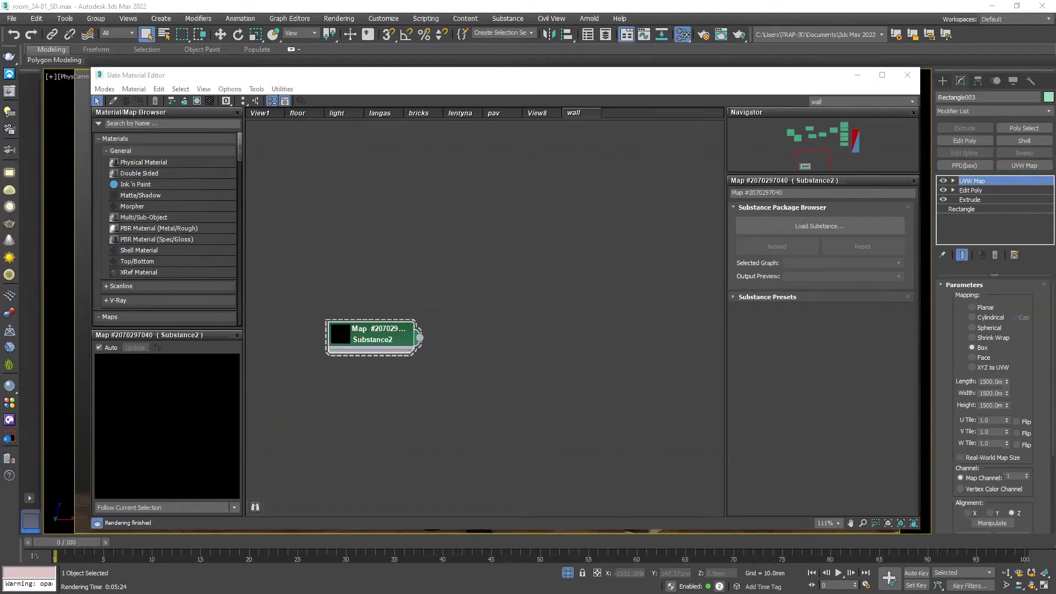
{"action": "key", "text": "alt+Tab"}
{"action": "left_click", "coordinate": [294, 269]}
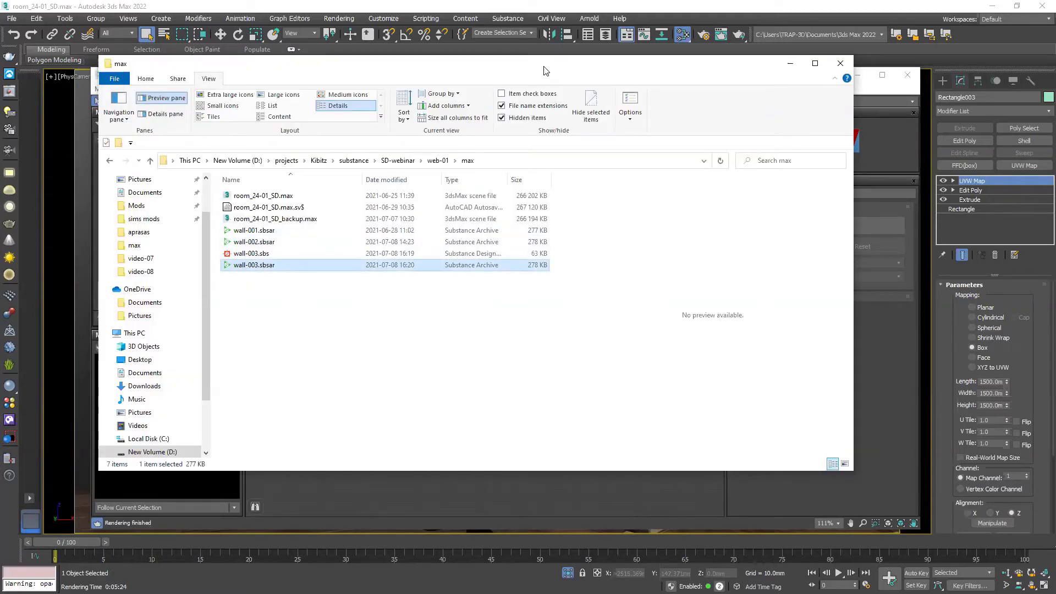
{"action": "key", "text": "alt+Tab"}
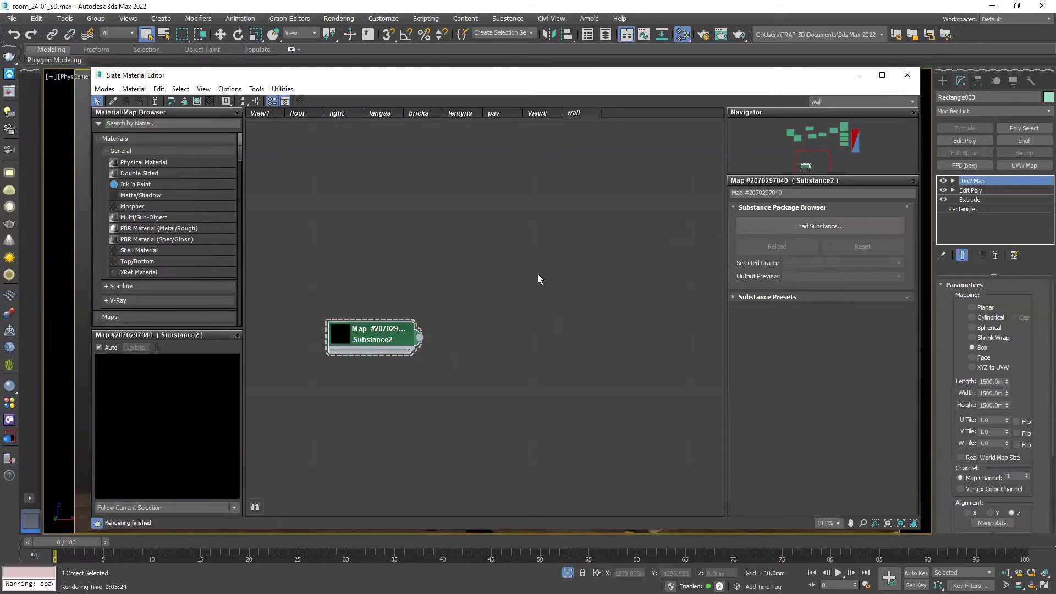
Step: Load wall-003.sbsar from D:\projects\Kibitz\substance\SD-webinar\web-01\max into the new Substance2 map
{"action": "left_click", "coordinate": [815, 229]}
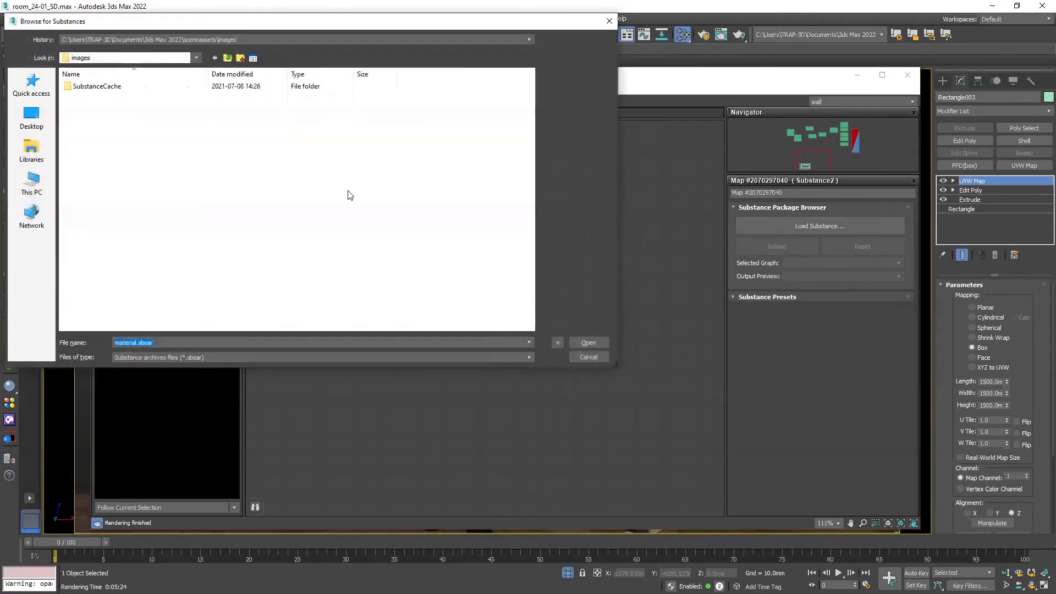
{"action": "right_click", "coordinate": [220, 343]}
{"action": "left_click", "coordinate": [279, 391]}
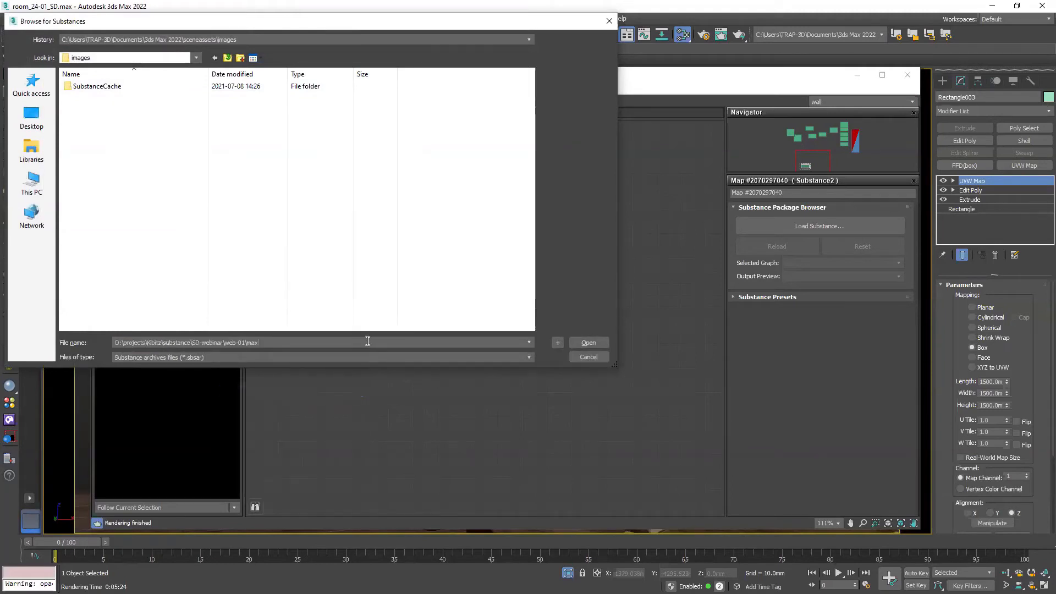
{"action": "key", "text": "Return"}
{"action": "left_click", "coordinate": [113, 110]}
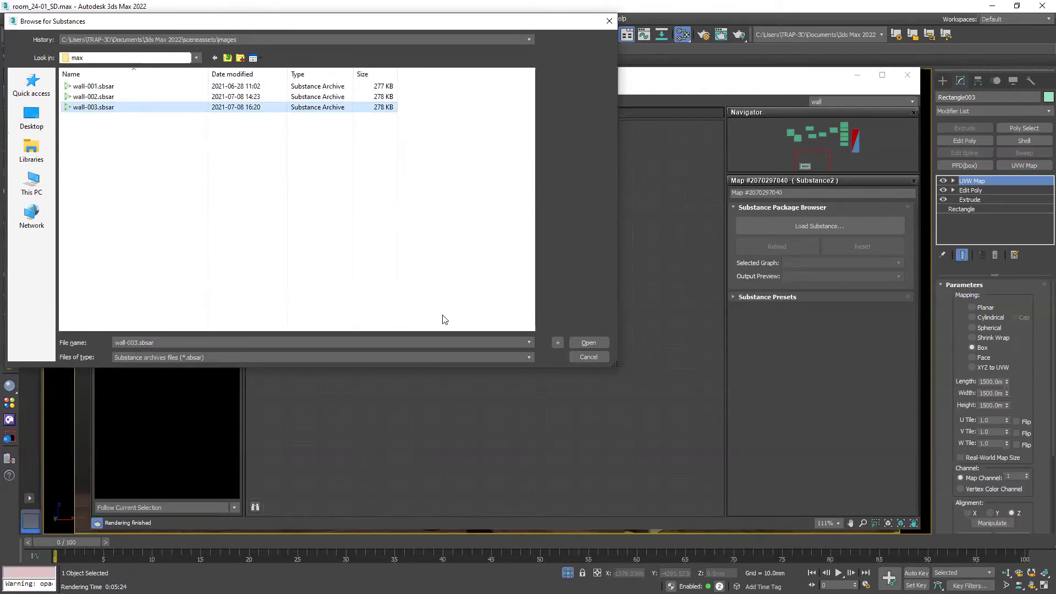
{"action": "left_click", "coordinate": [592, 345]}
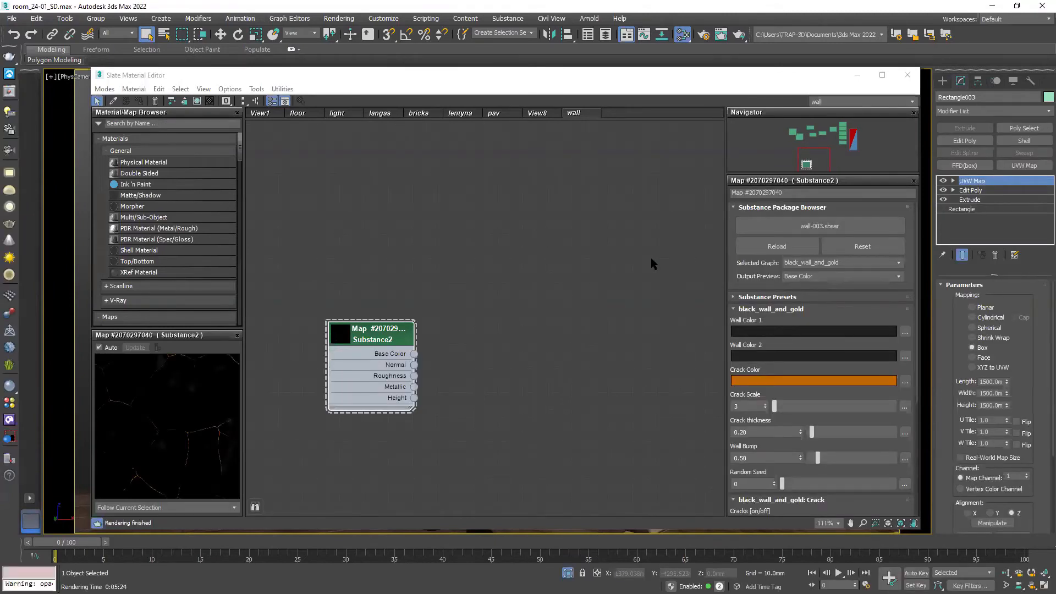
Step: Collapse the map's black_wall_and_gold and Crack parameter groups and shift its node slightly in the view
{"action": "left_click", "coordinate": [740, 310]}
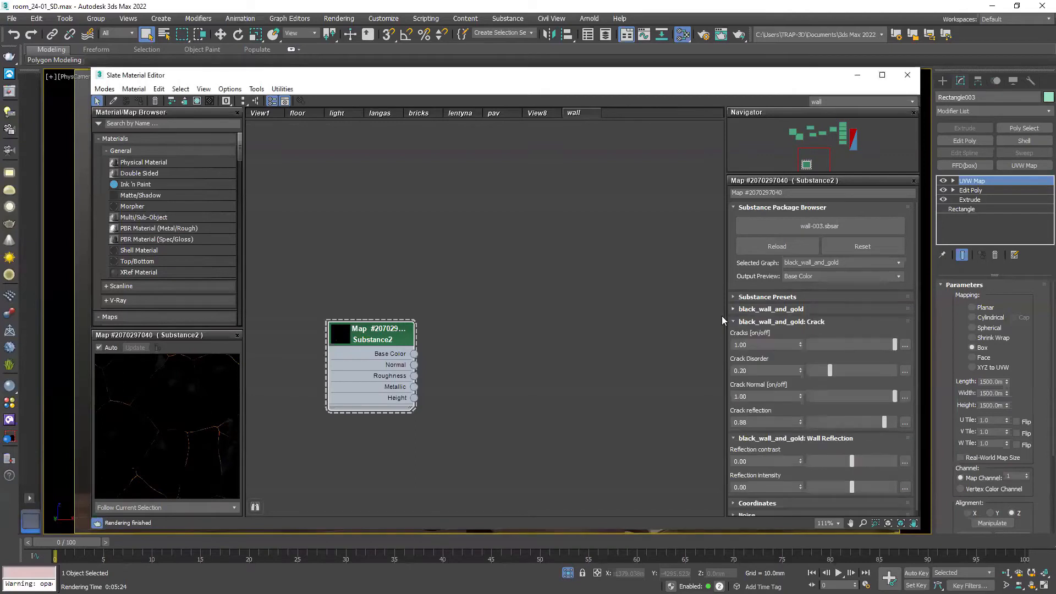
{"action": "left_click_drag", "start_coordinate": [388, 335], "coordinate": [413, 322]}
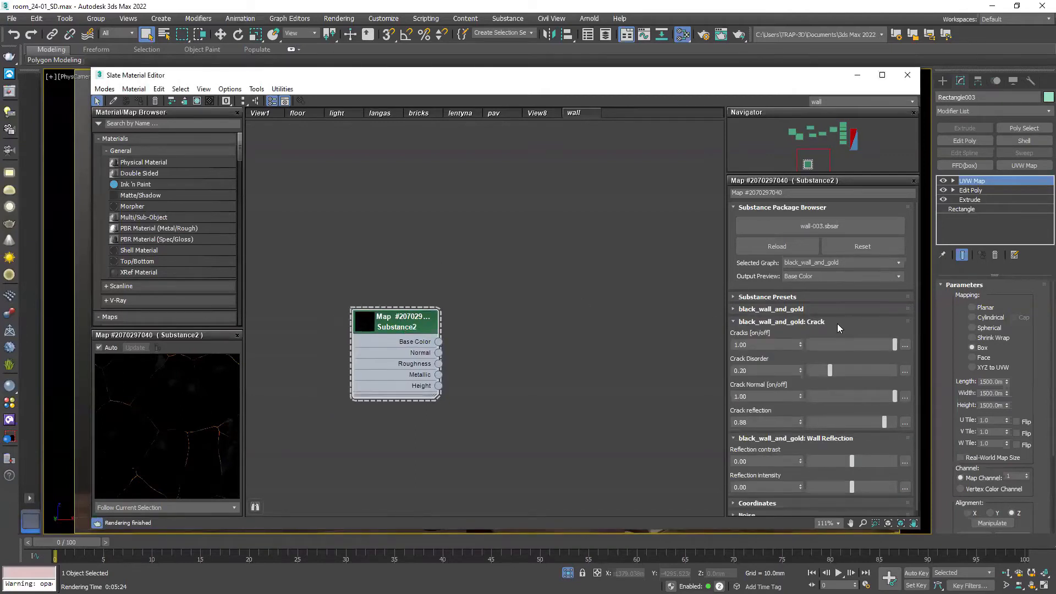
{"action": "left_click", "coordinate": [737, 322]}
{"action": "scroll", "coordinate": [495, 313], "scroll_direction": "down", "scroll_amount": 2}
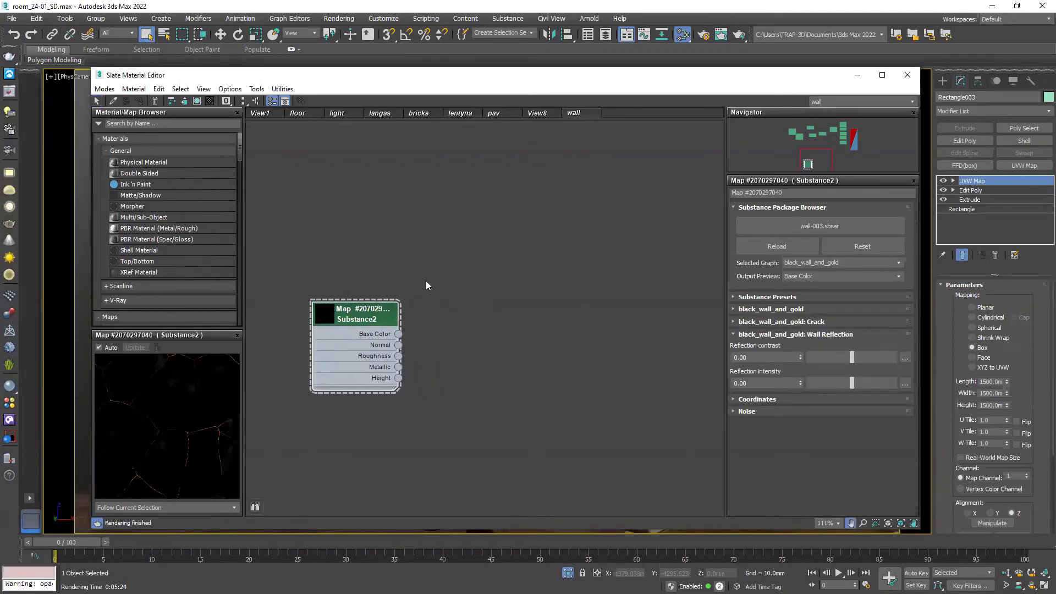
{"action": "middle_click_drag", "start_coordinate": [497, 304], "coordinate": [476, 309]}
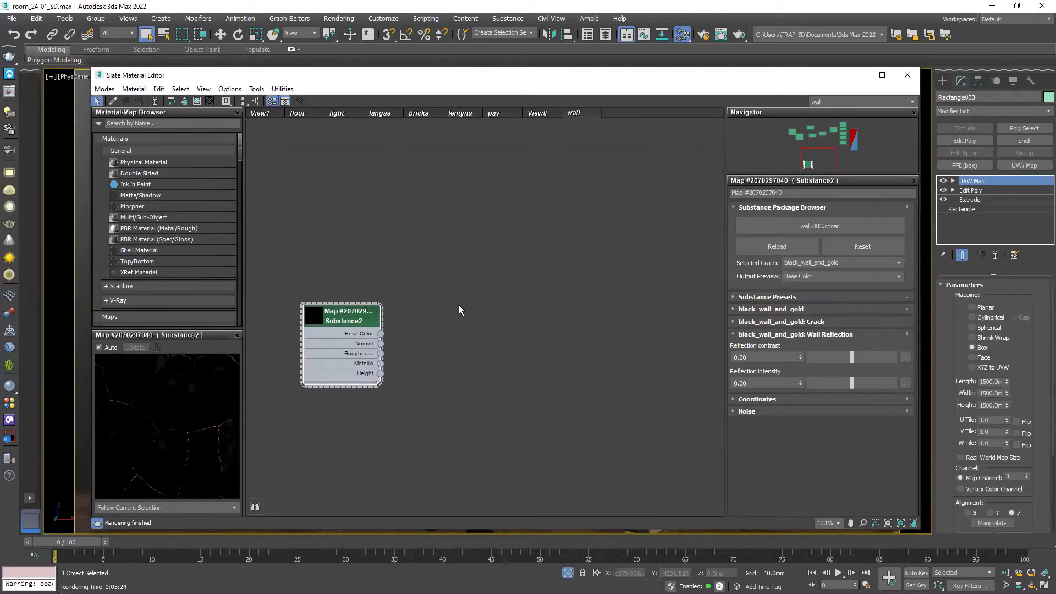
Step: Generate a V-Ray material network from the wall-003.sbsar map with the Substance To Vray command
{"action": "scroll", "coordinate": [506, 305], "scroll_direction": "down", "scroll_amount": 4}
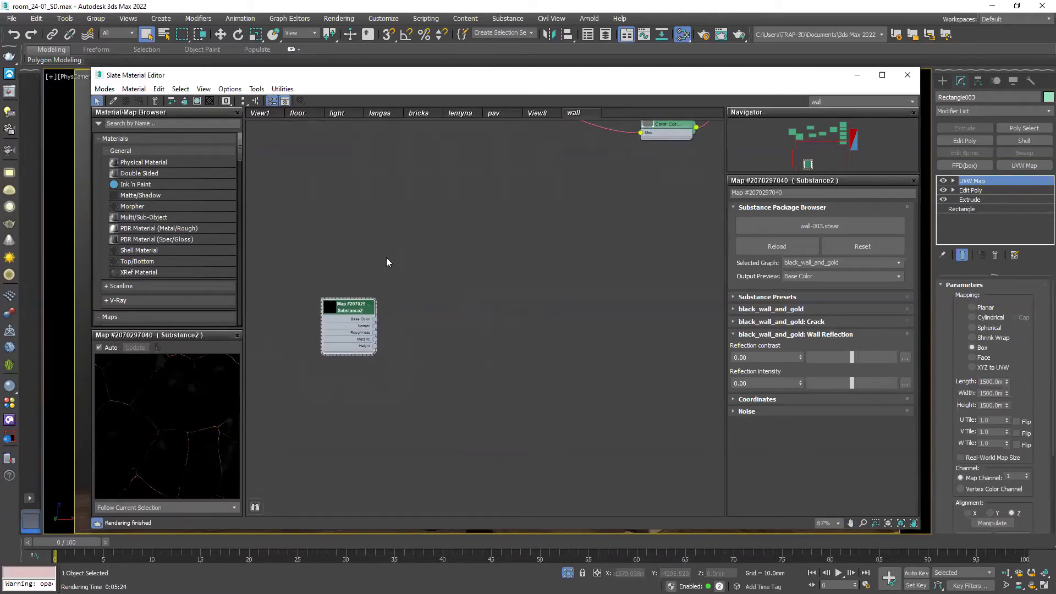
{"action": "middle_click_drag", "start_coordinate": [528, 290], "coordinate": [440, 498]}
{"action": "scroll", "coordinate": [528, 289], "scroll_direction": "down", "scroll_amount": 4}
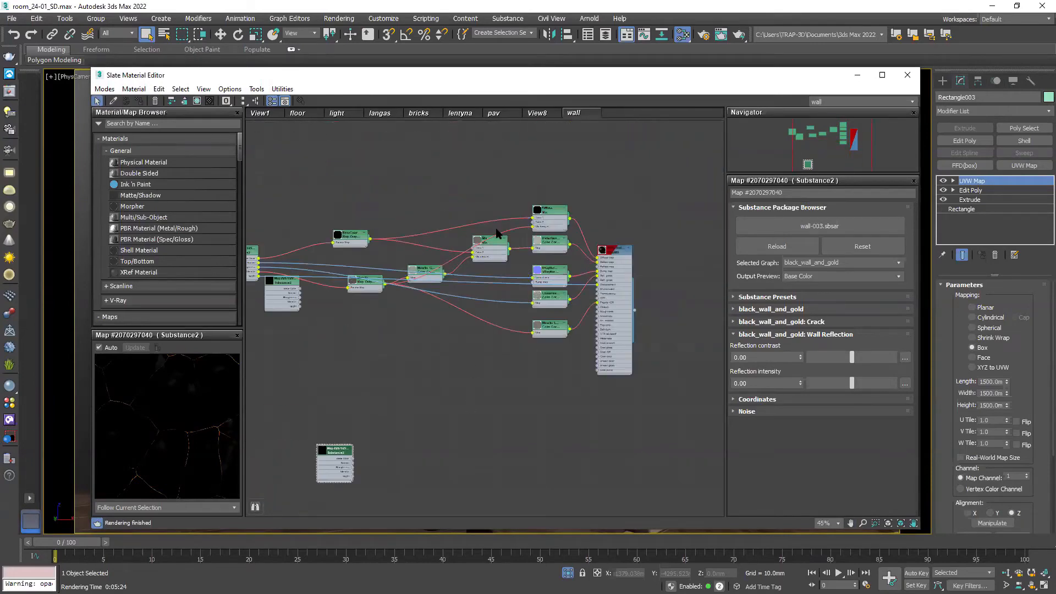
{"action": "scroll", "coordinate": [475, 344], "scroll_direction": "down", "scroll_amount": 2}
{"action": "middle_click_drag", "start_coordinate": [529, 319], "coordinate": [627, 269]}
{"action": "middle_click_drag", "start_coordinate": [423, 221], "coordinate": [311, 158]}
{"action": "scroll", "coordinate": [370, 351], "scroll_direction": "up", "scroll_amount": 8}
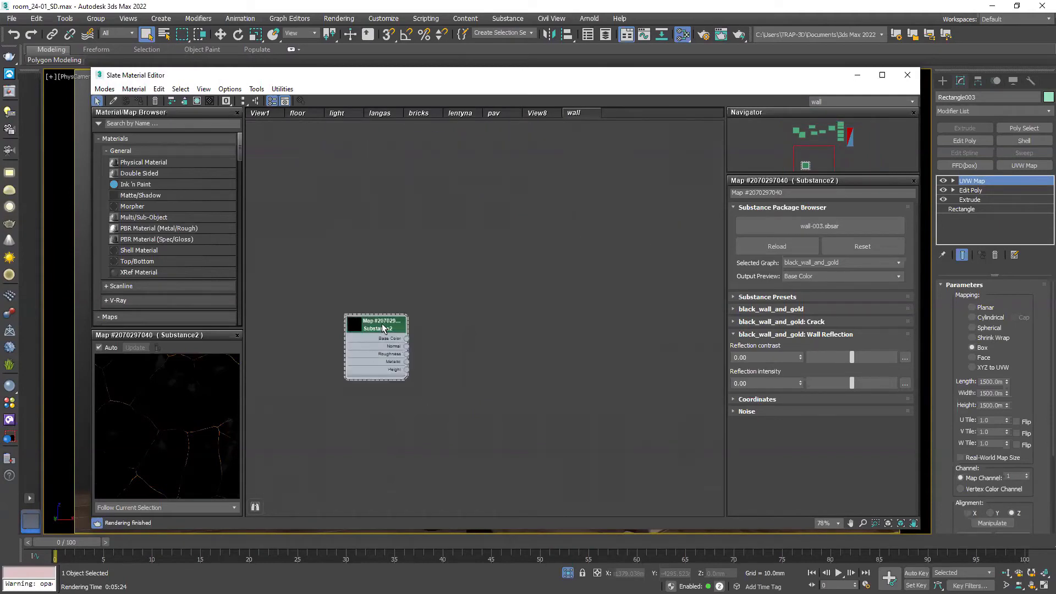
{"action": "left_click", "coordinate": [511, 19]}
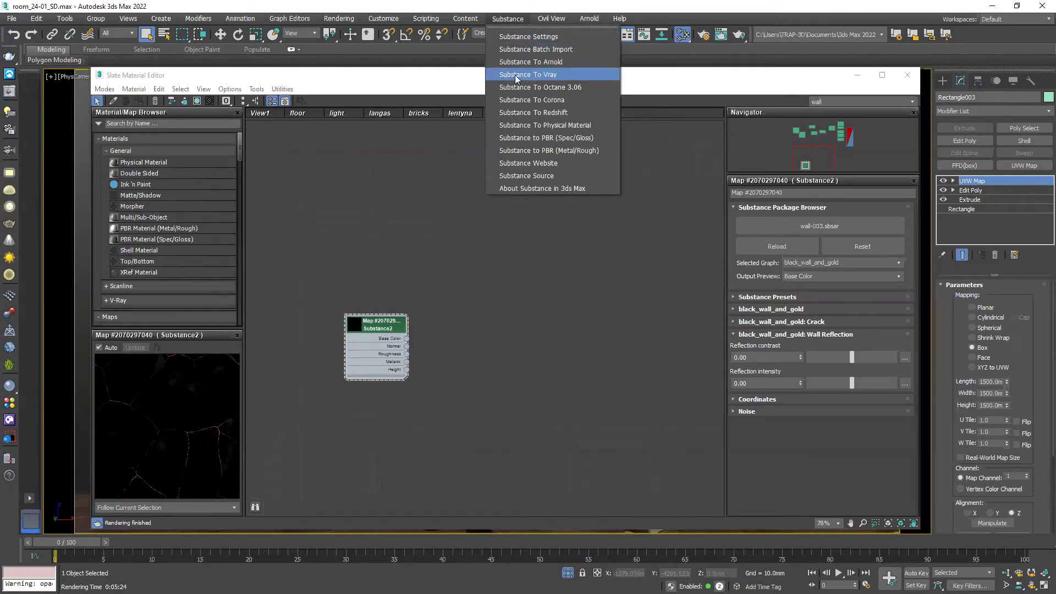
{"action": "left_click", "coordinate": [557, 75]}
Step: Examine the generated V-Ray network from the Substance2 map through the intermediate nodes to the VRayMtl
{"action": "middle_click_drag", "start_coordinate": [561, 253], "coordinate": [457, 225]}
{"action": "left_click_drag", "start_coordinate": [362, 269], "coordinate": [464, 270]}
{"action": "middle_click_drag", "start_coordinate": [441, 200], "coordinate": [366, 177]}
{"action": "scroll", "coordinate": [366, 177], "scroll_direction": "down", "scroll_amount": 3}
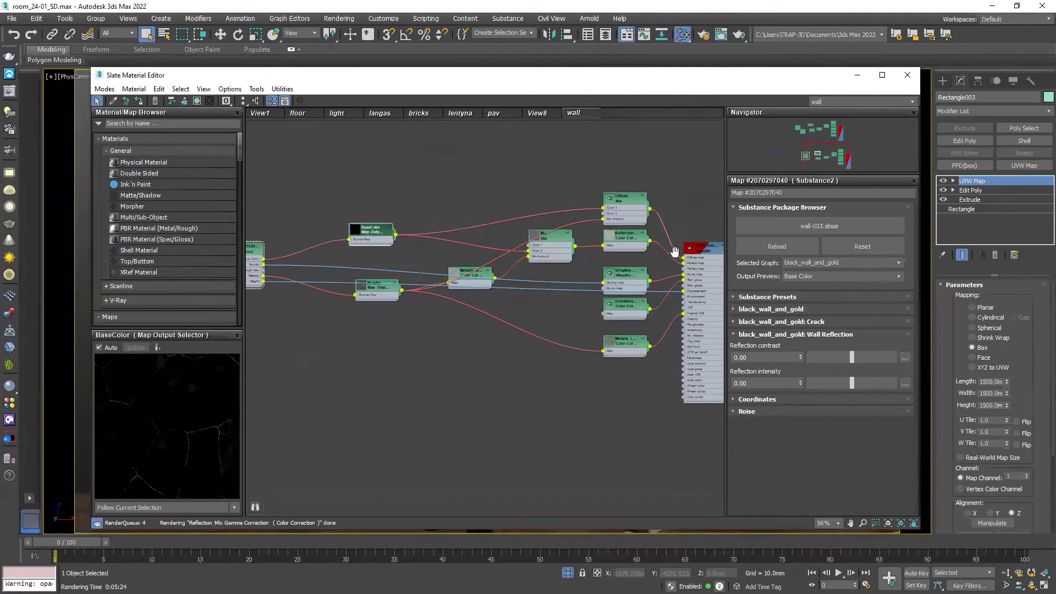
{"action": "middle_click_drag", "start_coordinate": [687, 256], "coordinate": [570, 251]}
{"action": "middle_click_drag", "start_coordinate": [426, 253], "coordinate": [542, 244]}
{"action": "scroll", "coordinate": [468, 240], "scroll_direction": "down", "scroll_amount": 2}
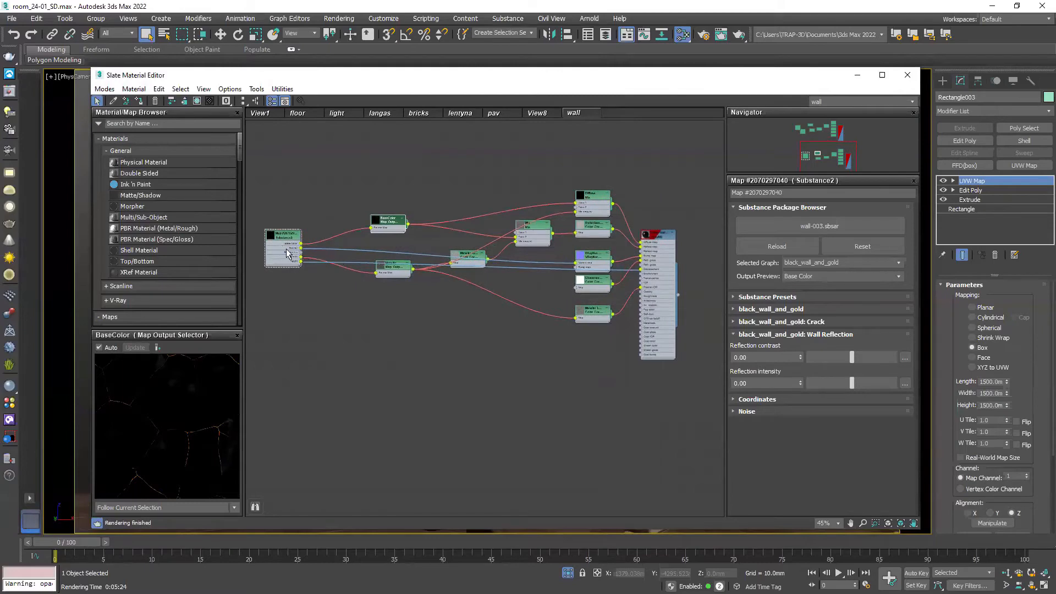
Step: Check the Substance map's Roughness output, show the generated VRayMtl's parameters, and select the Glossiness from Roughness node
{"action": "scroll", "coordinate": [305, 257], "scroll_direction": "up", "scroll_amount": 6}
{"action": "scroll", "coordinate": [306, 256], "scroll_direction": "up", "scroll_amount": 3}
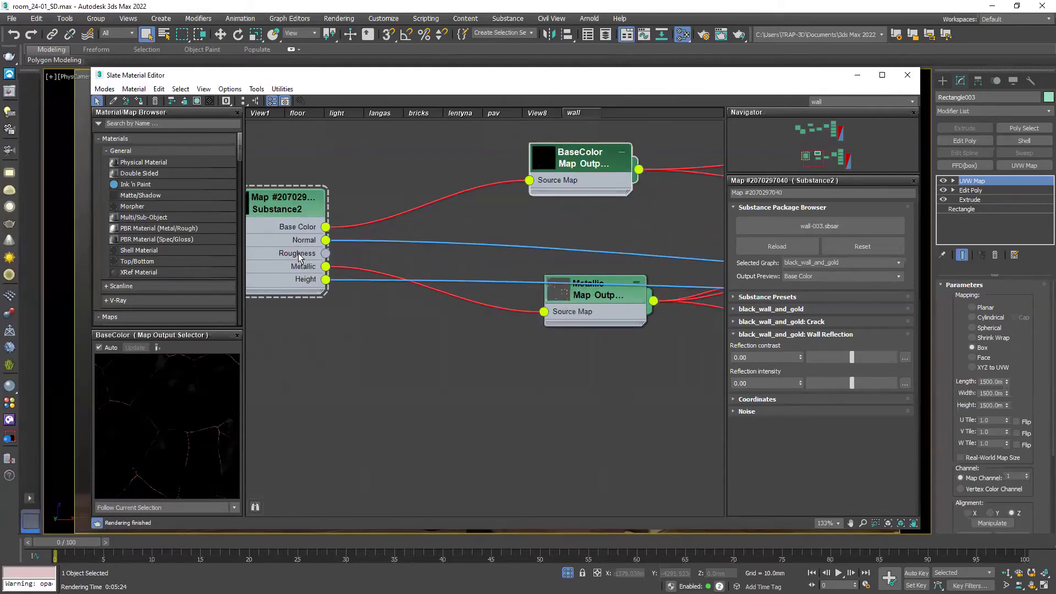
{"action": "scroll", "coordinate": [299, 258], "scroll_direction": "down", "scroll_amount": 9}
{"action": "scroll", "coordinate": [658, 247], "scroll_direction": "up", "scroll_amount": 8}
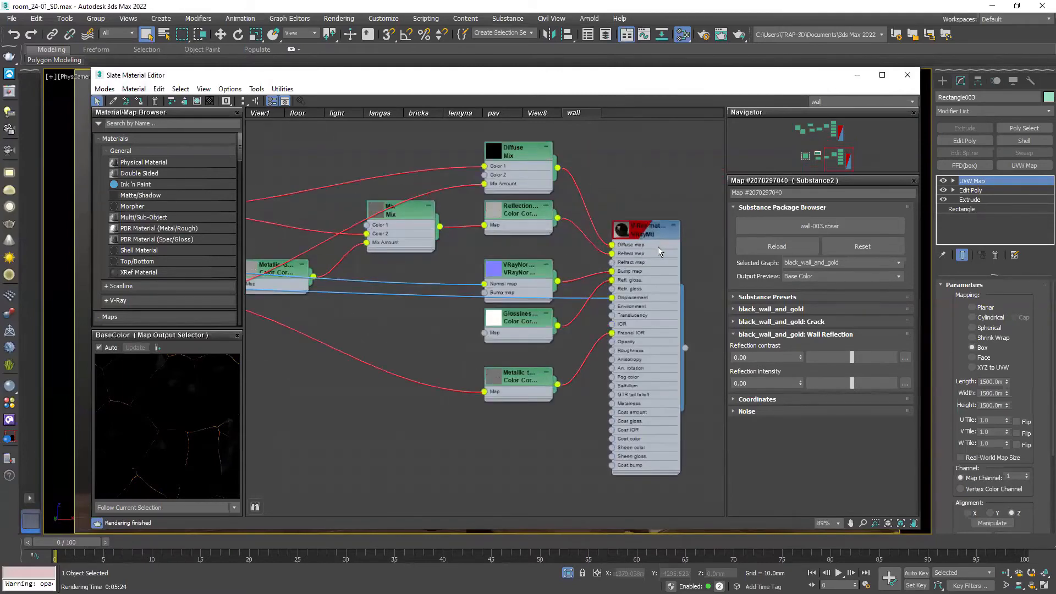
{"action": "left_click", "coordinate": [664, 231]}
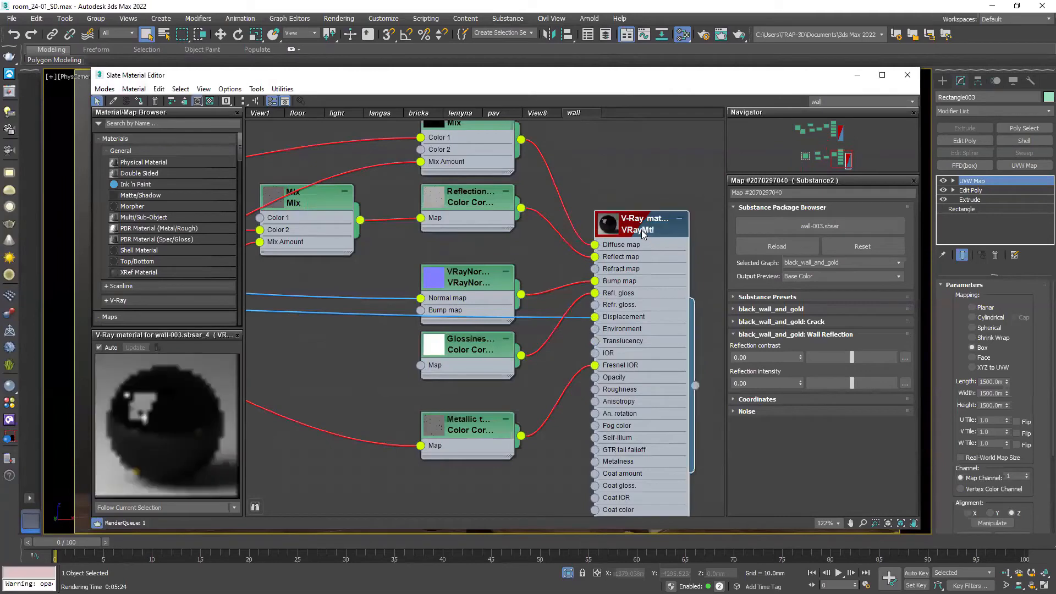
{"action": "left_click", "coordinate": [468, 353]}
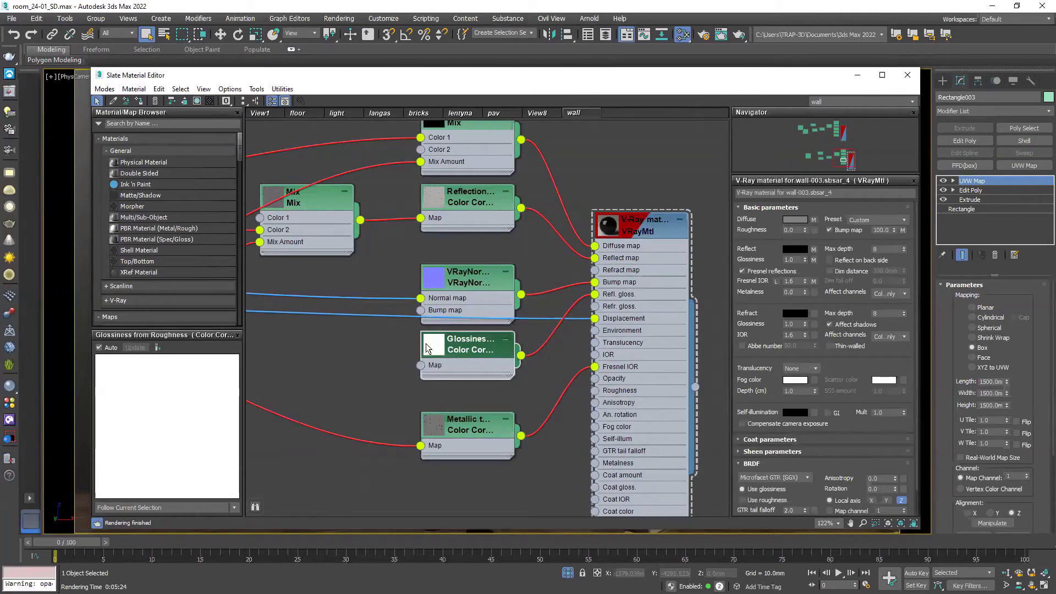
Step: Reconnect the Substance map's Roughness output to the map input of the Glossiness from Roughness node
{"action": "middle_click_drag", "start_coordinate": [369, 315], "coordinate": [613, 304]}
{"action": "scroll", "coordinate": [617, 303], "scroll_direction": "down", "scroll_amount": 4}
{"action": "middle_click_drag", "start_coordinate": [360, 296], "coordinate": [364, 295]}
{"action": "scroll", "coordinate": [624, 254], "scroll_direction": "down", "scroll_amount": 3}
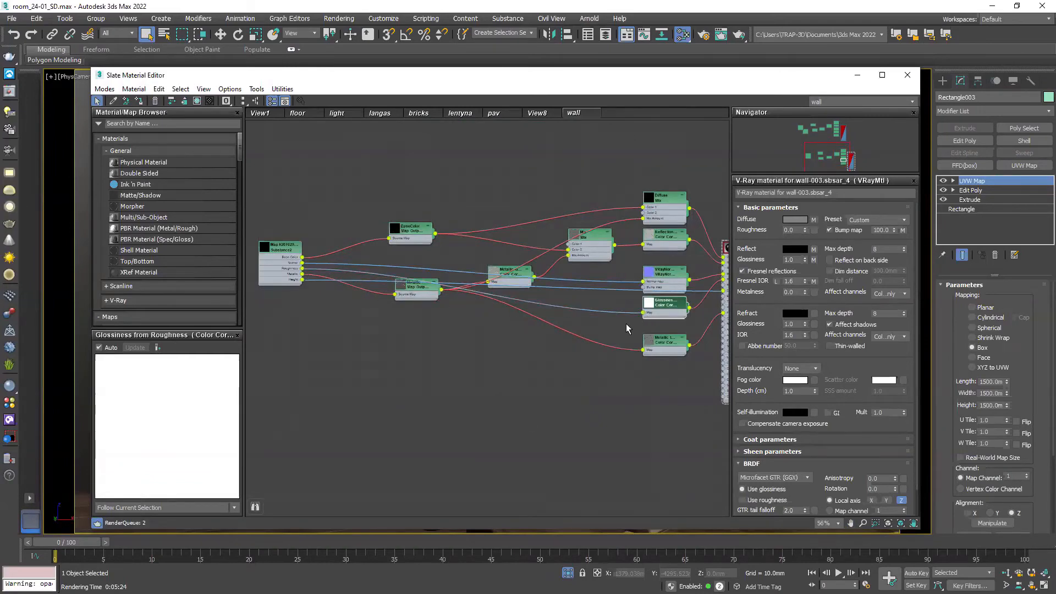
Step: Show the generated VRayMtl's parameters and switch its BRDF setting to Use roughness
{"action": "middle_click_drag", "start_coordinate": [632, 330], "coordinate": [483, 334]}
{"action": "scroll", "coordinate": [581, 278], "scroll_direction": "up", "scroll_amount": 2}
{"action": "scroll", "coordinate": [582, 278], "scroll_direction": "up", "scroll_amount": 3}
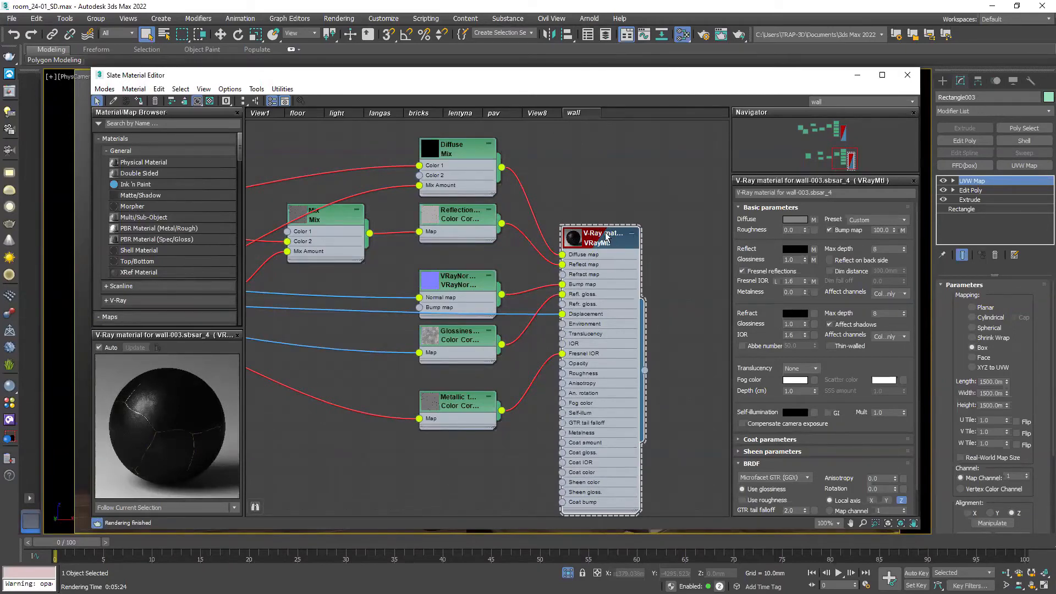
{"action": "middle_click_drag", "start_coordinate": [657, 362], "coordinate": [659, 327]}
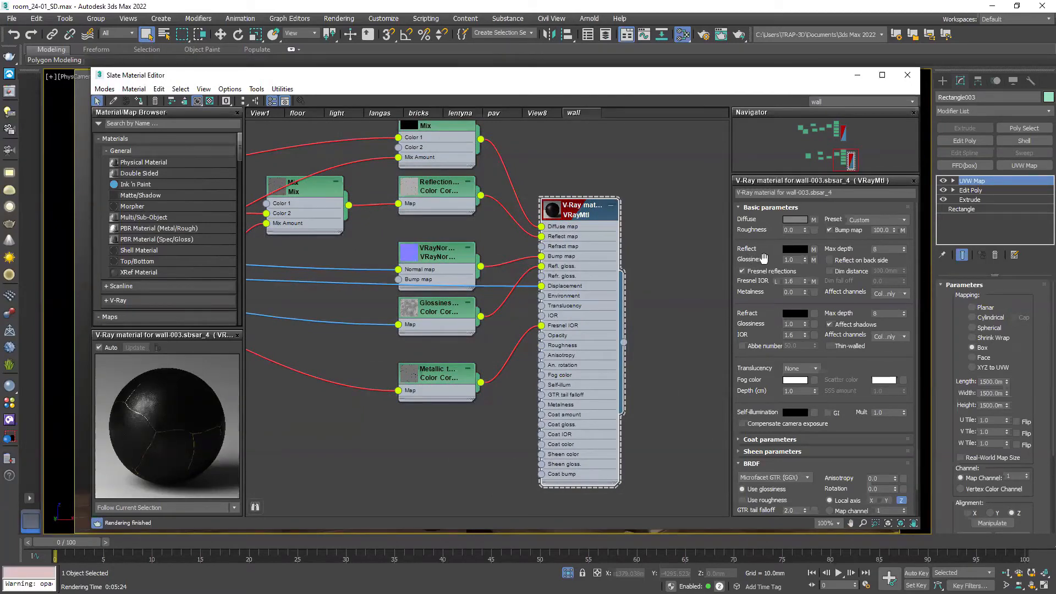
{"action": "left_click", "coordinate": [755, 501]}
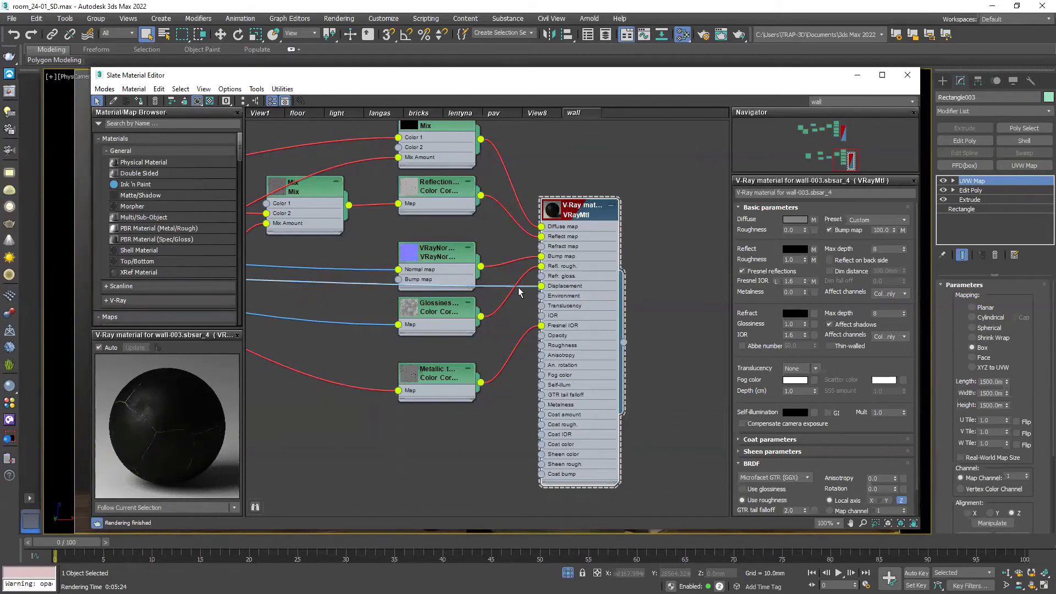
{"action": "middle_click_drag", "start_coordinate": [615, 220], "coordinate": [643, 211]}
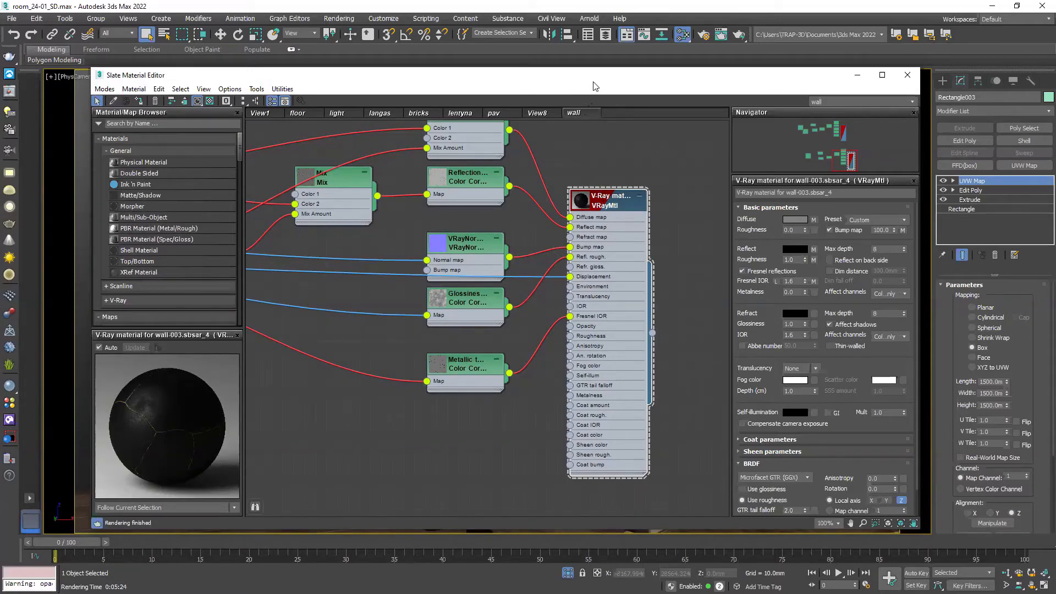
Step: Move the Slate Material Editor clear of the wall viewport and assign the generated VRayMtl to the selected wall
{"action": "left_click_drag", "start_coordinate": [588, 90], "coordinate": [490, 251]}
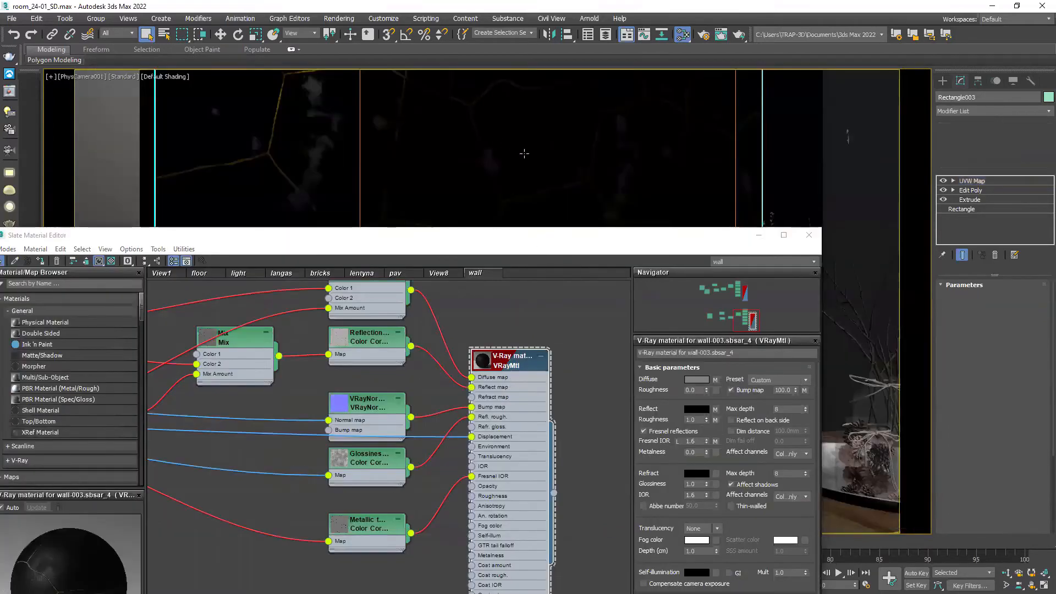
{"action": "right_click", "coordinate": [498, 360]}
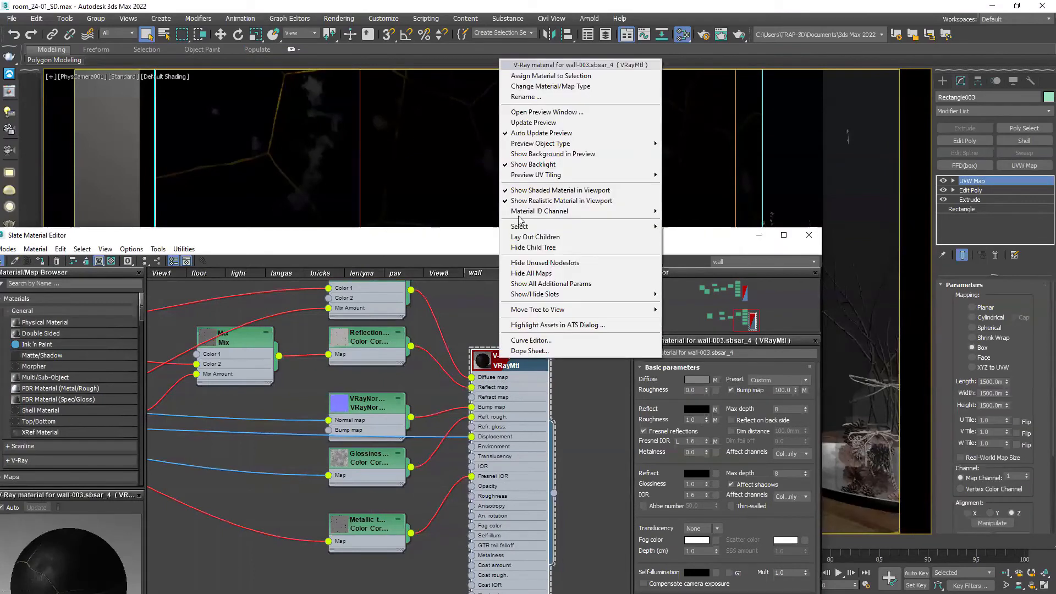
{"action": "left_click", "coordinate": [552, 76]}
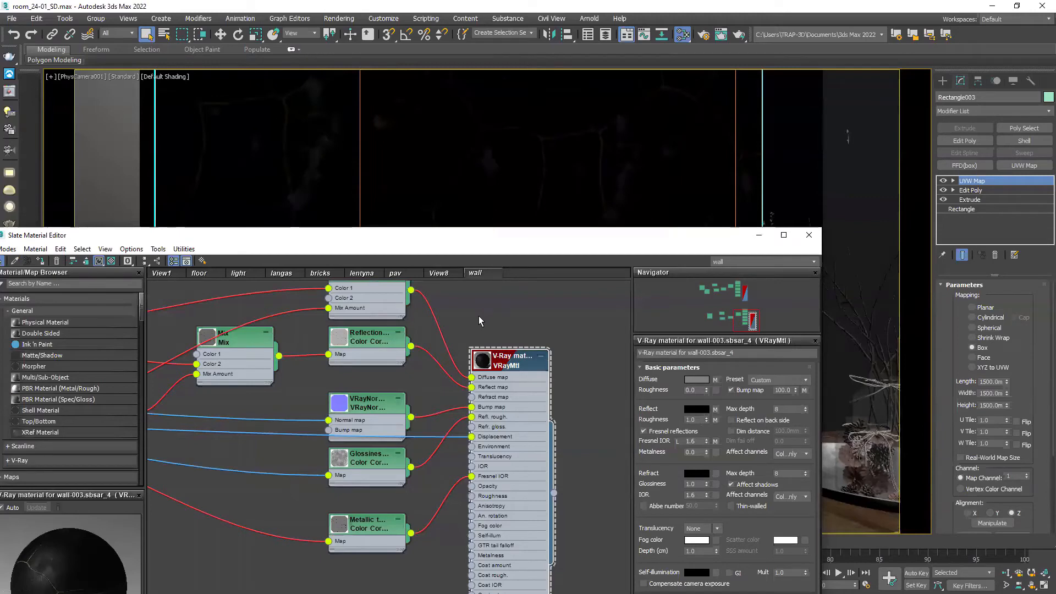
Step: View the rendered wall in the V-Ray Frame Buffer, then close the frame buffer
{"action": "scroll", "coordinate": [478, 316], "scroll_direction": "down", "scroll_amount": 5}
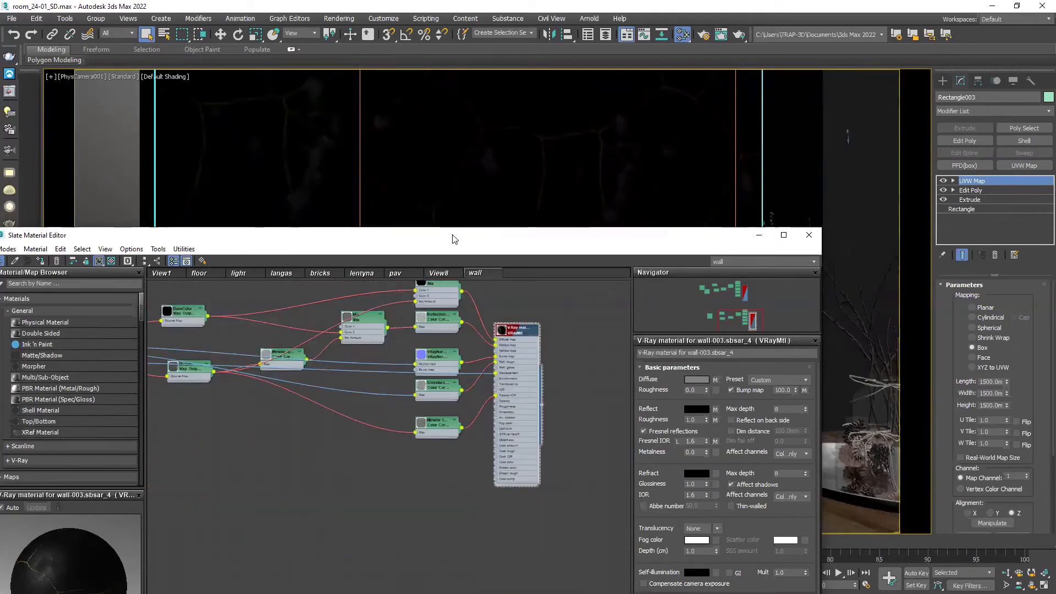
{"action": "left_click_drag", "start_coordinate": [452, 236], "coordinate": [531, 184]}
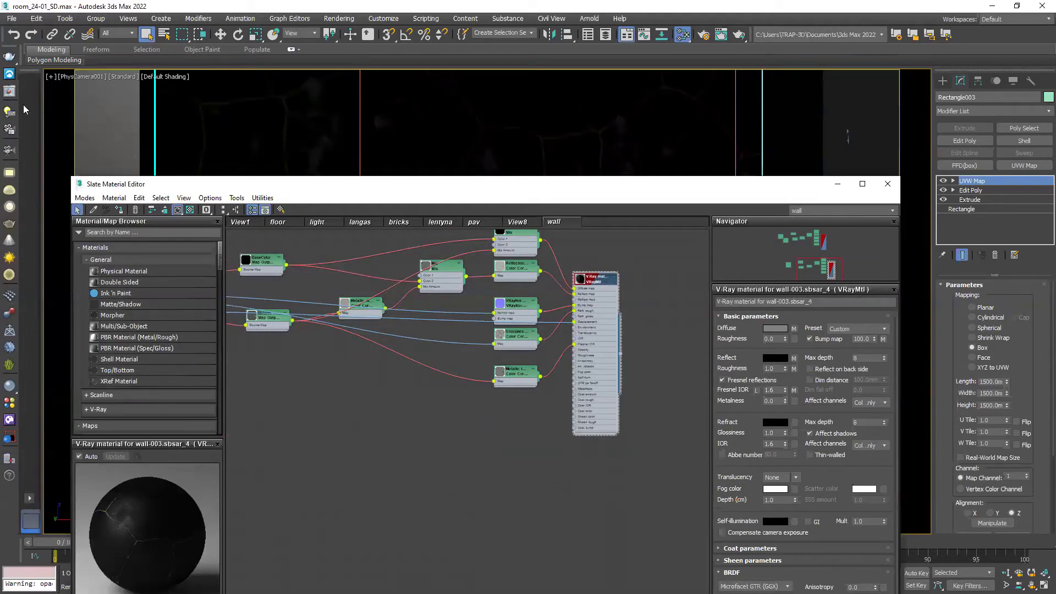
{"action": "left_click", "coordinate": [10, 92]}
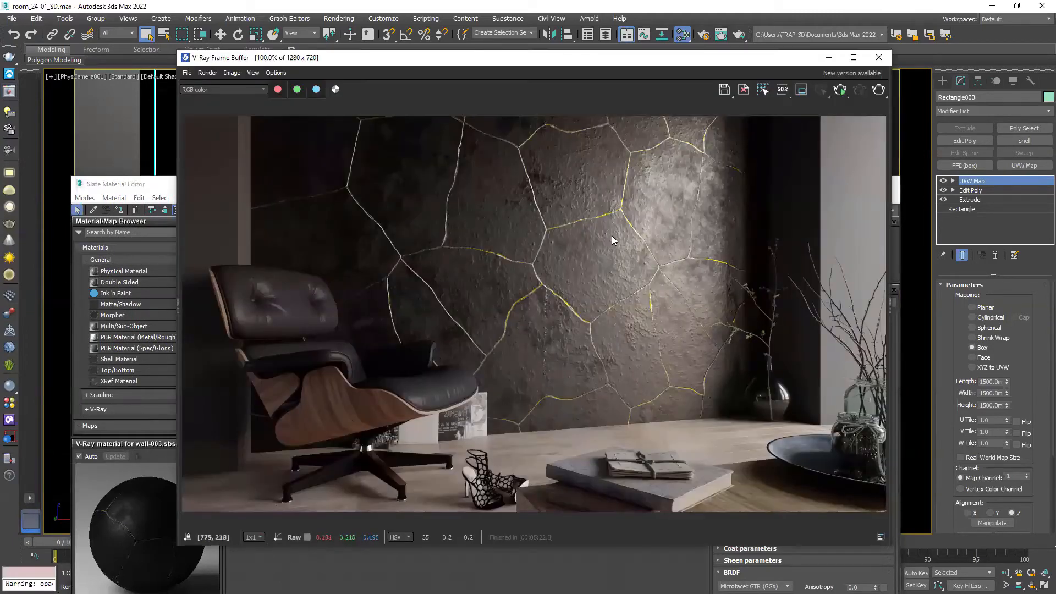
{"action": "left_click", "coordinate": [878, 57]}
Step: Display the parameters of the new network's Substance2 map and shift its node closer to the intermediate nodes
{"action": "scroll", "coordinate": [498, 430], "scroll_direction": "down", "scroll_amount": 2}
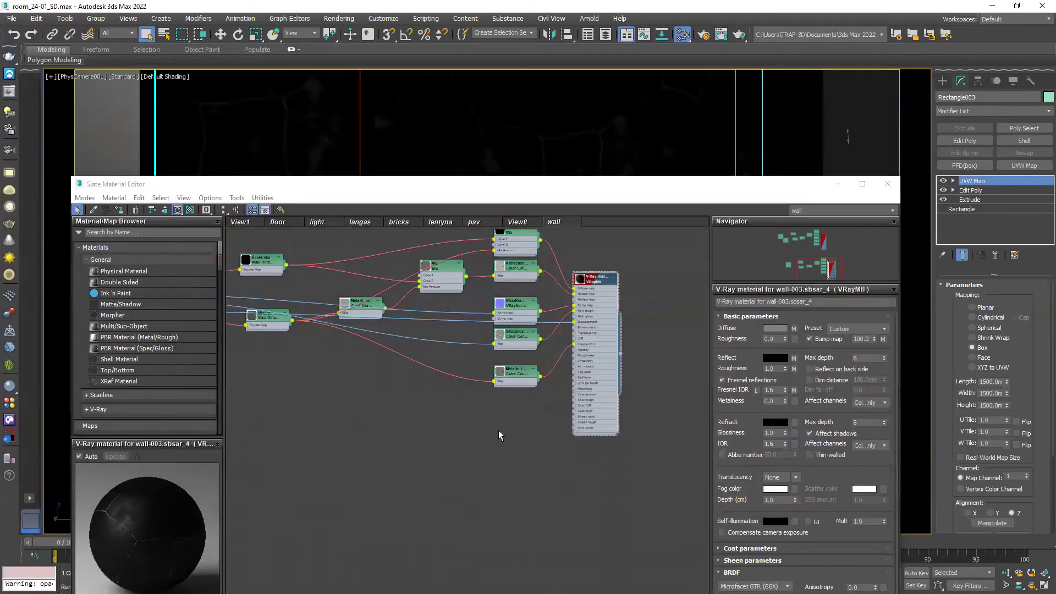
{"action": "middle_click_drag", "start_coordinate": [498, 430], "coordinate": [496, 452]}
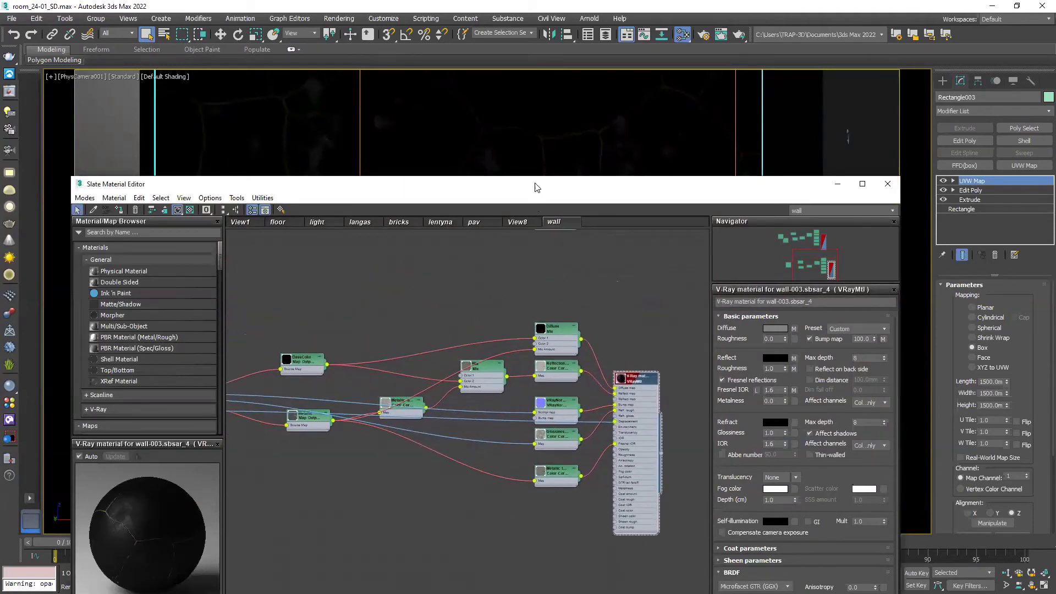
{"action": "left_click_drag", "start_coordinate": [536, 187], "coordinate": [526, 171]}
{"action": "left_click_drag", "start_coordinate": [505, 108], "coordinate": [497, 69]}
{"action": "scroll", "coordinate": [365, 283], "scroll_direction": "down", "scroll_amount": 4}
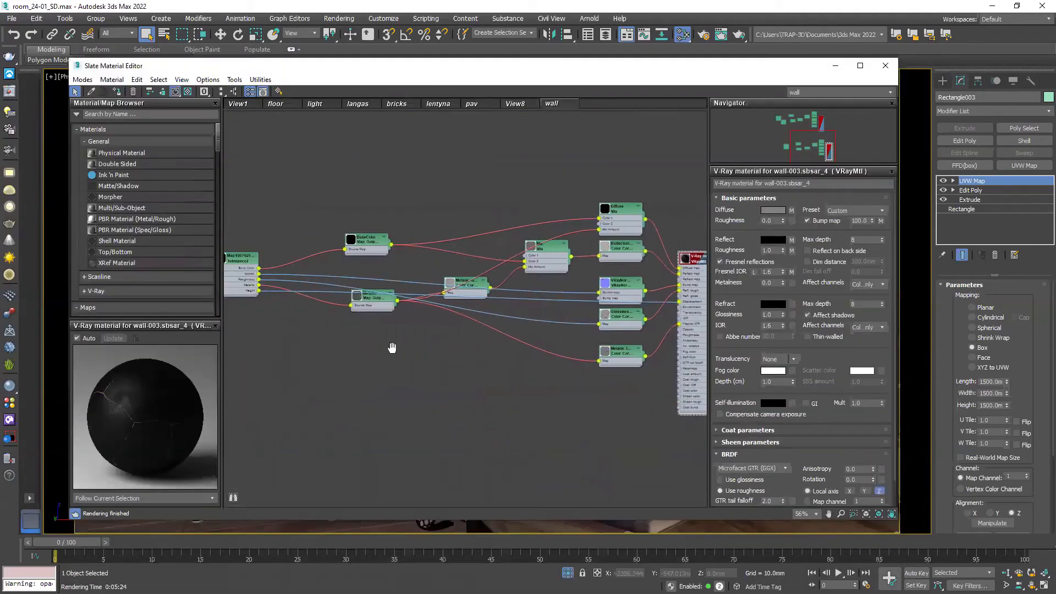
{"action": "double_click", "coordinate": [301, 304]}
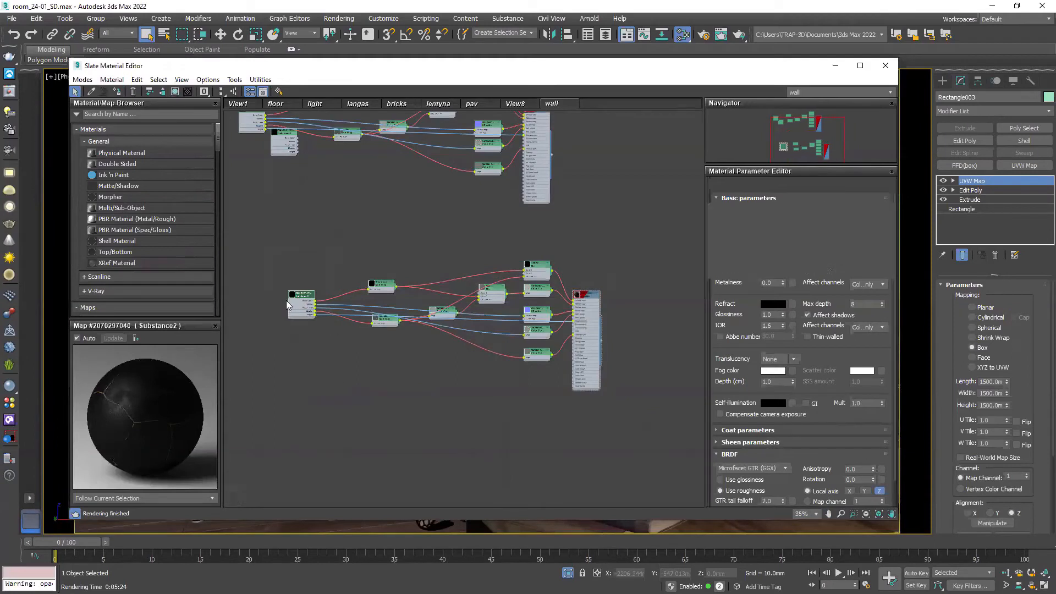
{"action": "left_click_drag", "start_coordinate": [301, 304], "coordinate": [335, 305]}
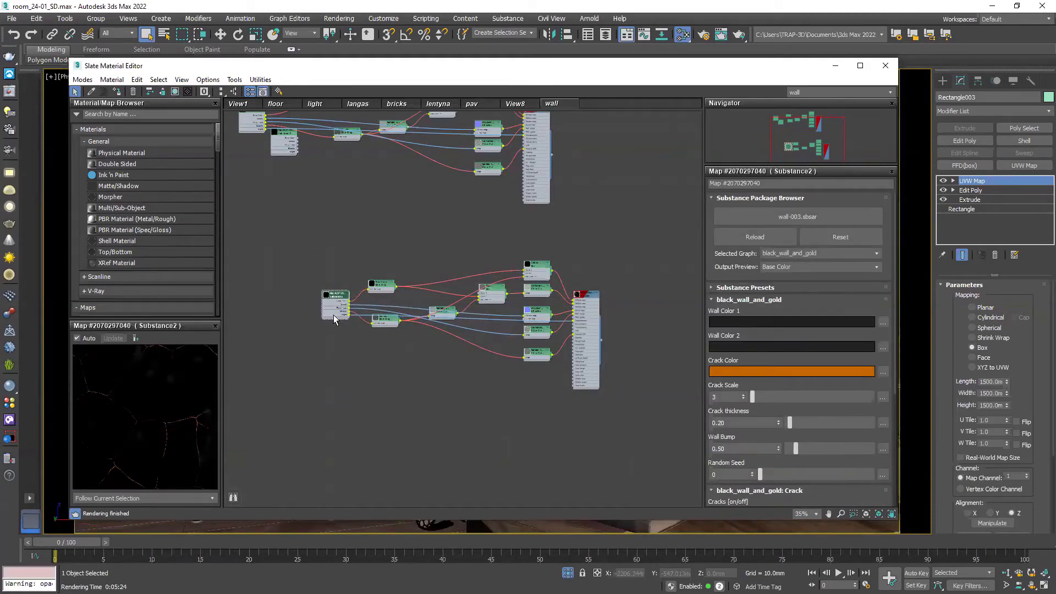
Step: Review the Substance map's parameters and collapse the Crack and Wall Reflection groups, keeping the black_wall_and_gold group expanded
{"action": "scroll", "coordinate": [840, 342], "scroll_direction": "down", "scroll_amount": 3}
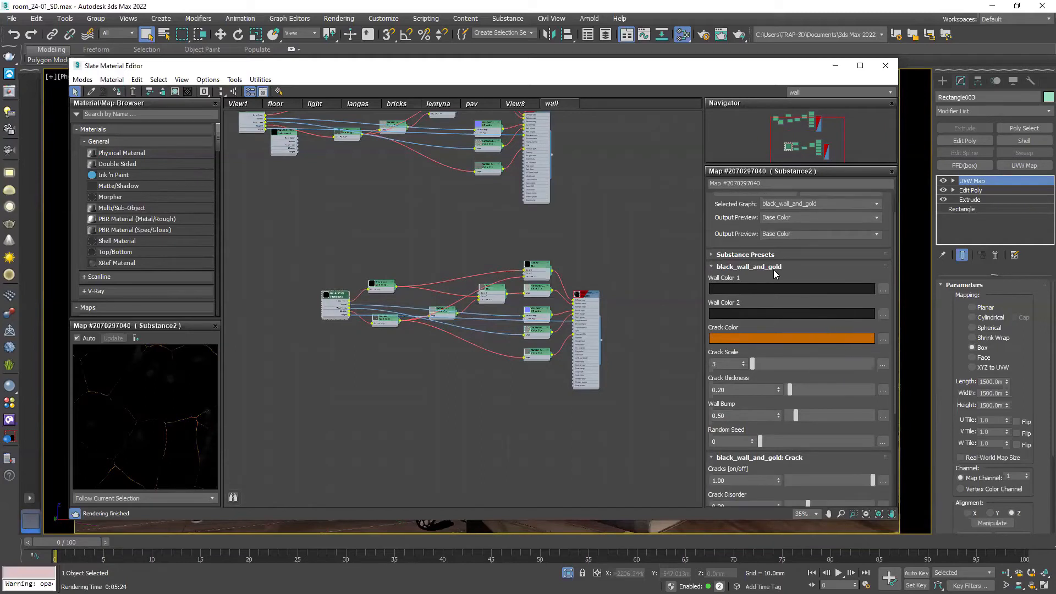
{"action": "scroll", "coordinate": [808, 261], "scroll_direction": "down", "scroll_amount": 1}
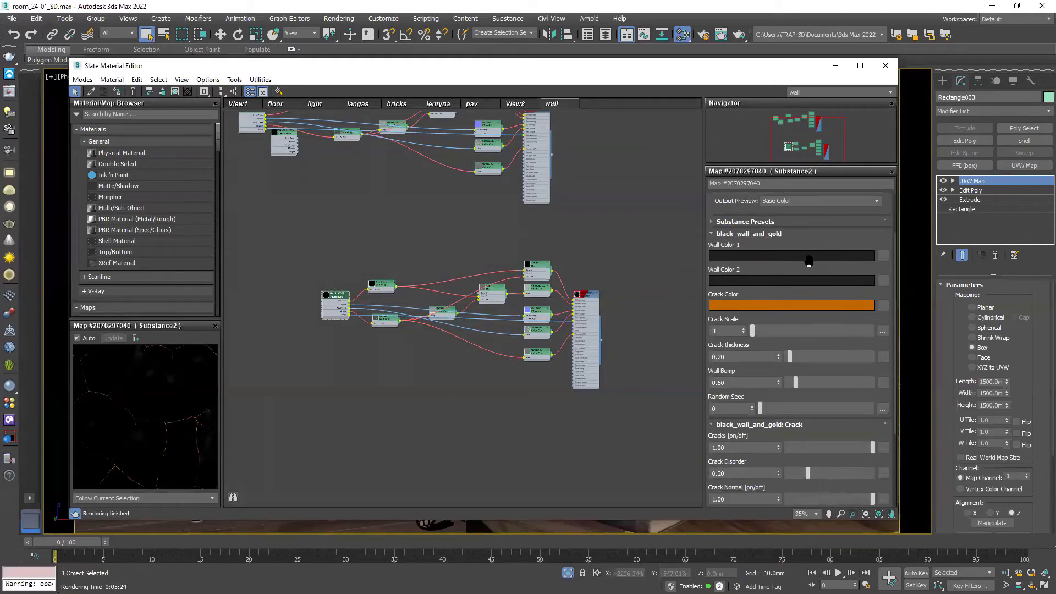
{"action": "scroll", "coordinate": [750, 427], "scroll_direction": "down", "scroll_amount": 4}
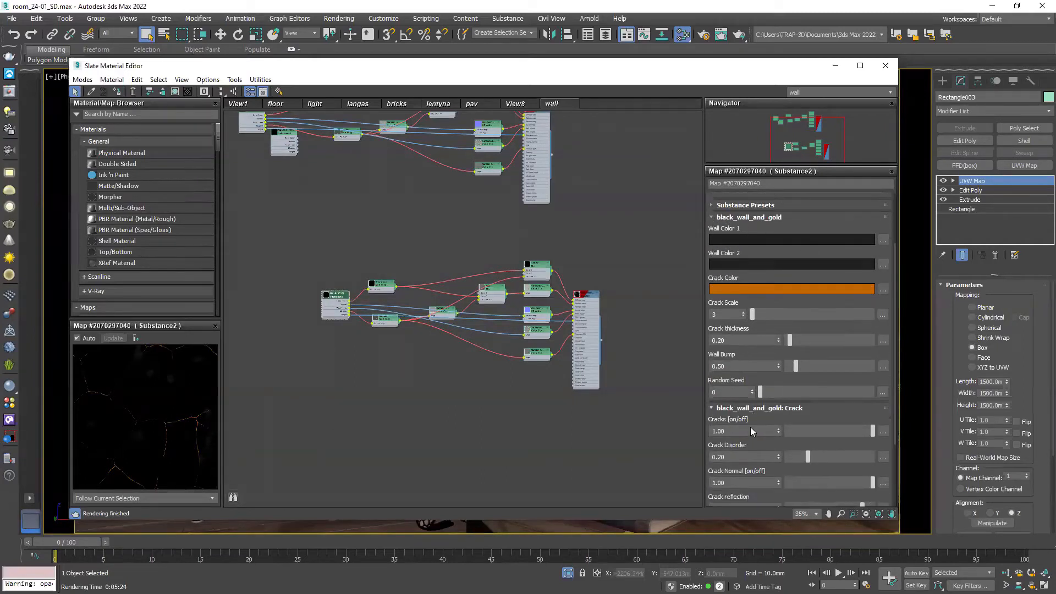
{"action": "scroll", "coordinate": [770, 352], "scroll_direction": "down", "scroll_amount": 2}
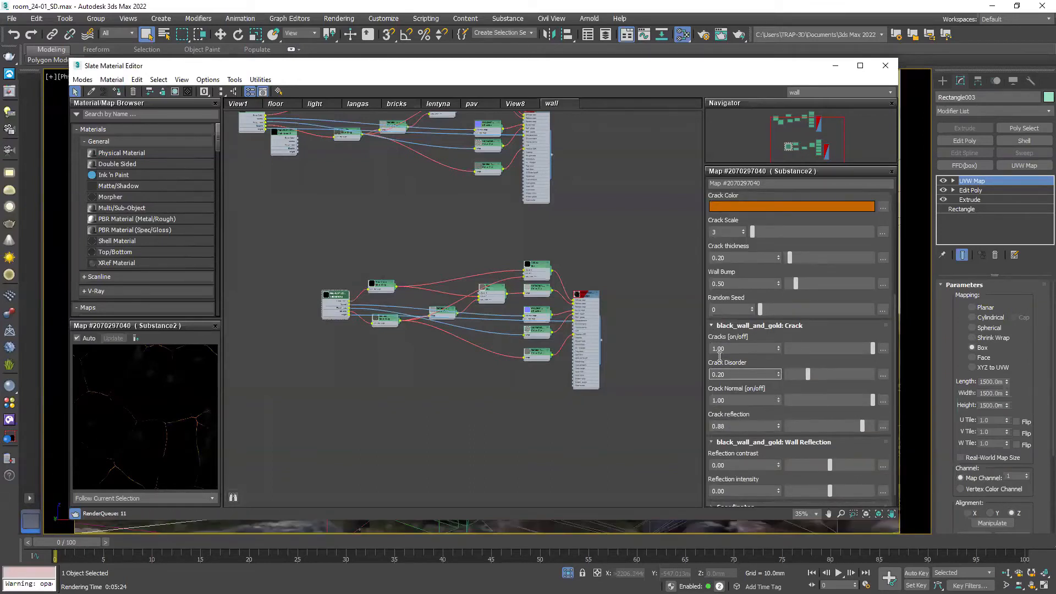
{"action": "left_click", "coordinate": [713, 325]}
{"action": "left_click", "coordinate": [713, 426]}
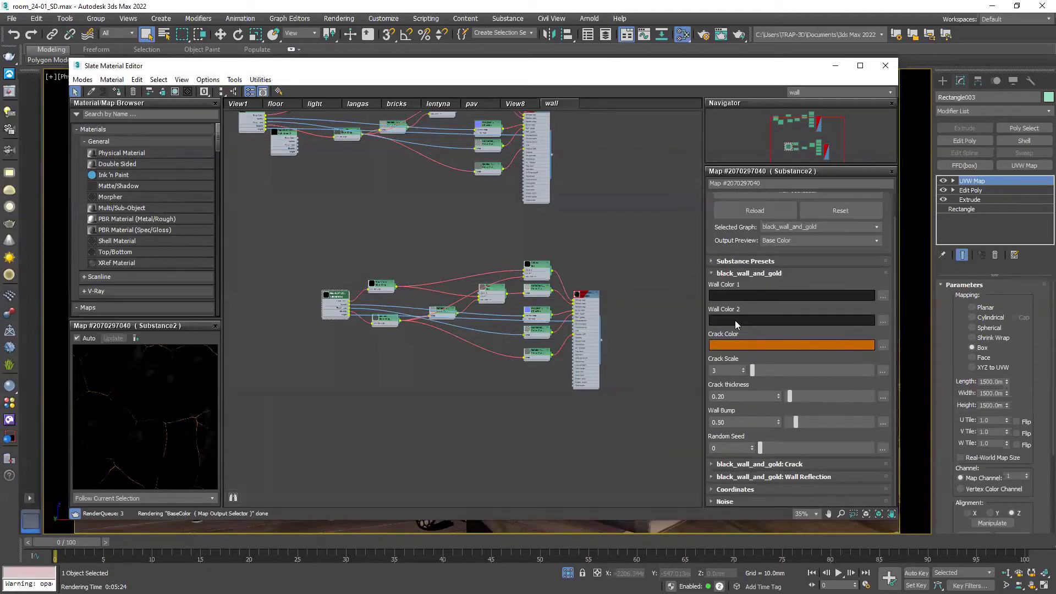
{"action": "left_click", "coordinate": [712, 273]}
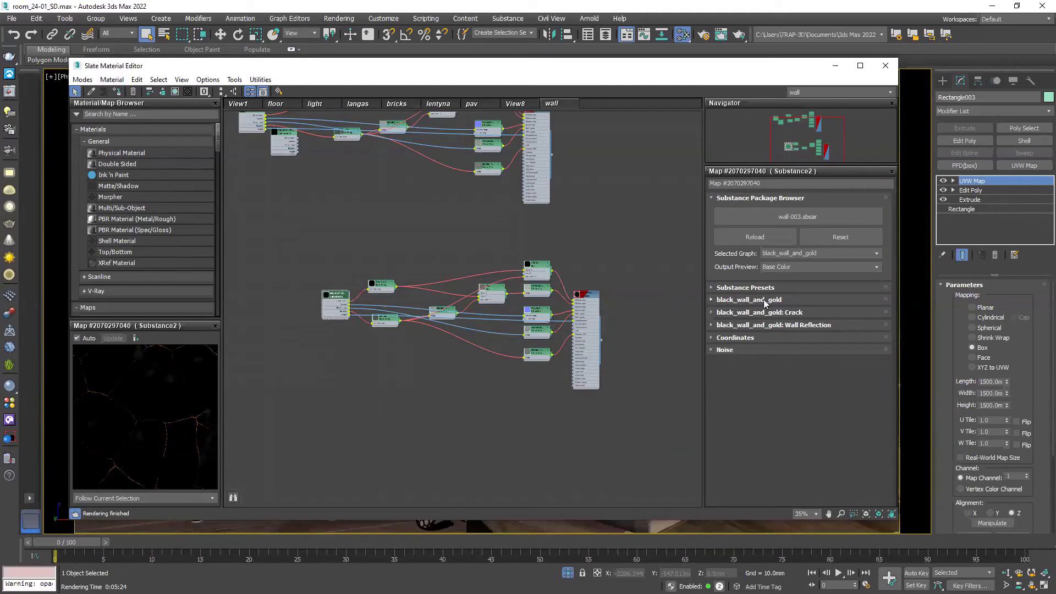
{"action": "left_click", "coordinate": [744, 300]}
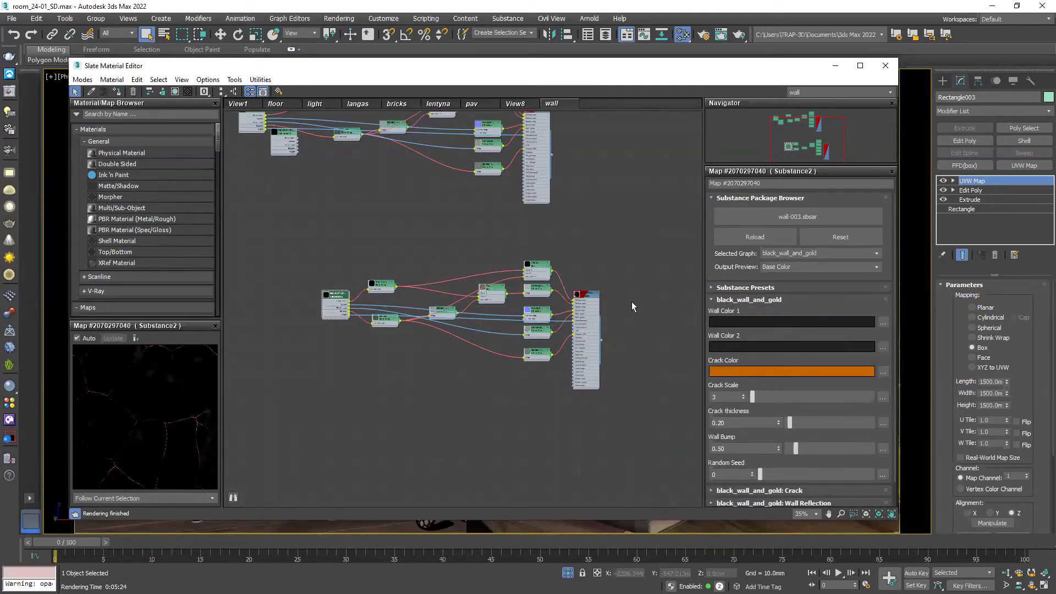
Step: Check Wall Color 1 without changing it and set Wall Color 2 to teal with RGB 33, 100, 117
{"action": "scroll", "coordinate": [552, 357], "scroll_direction": "up", "scroll_amount": 6}
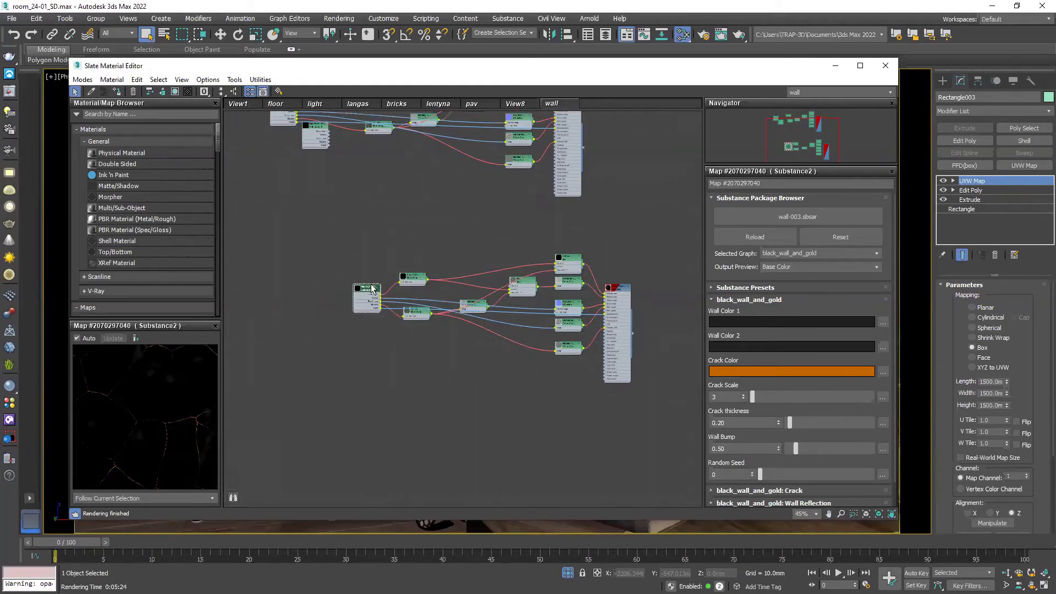
{"action": "middle_click_drag", "start_coordinate": [551, 357], "coordinate": [485, 337]}
{"action": "left_click", "coordinate": [781, 321]}
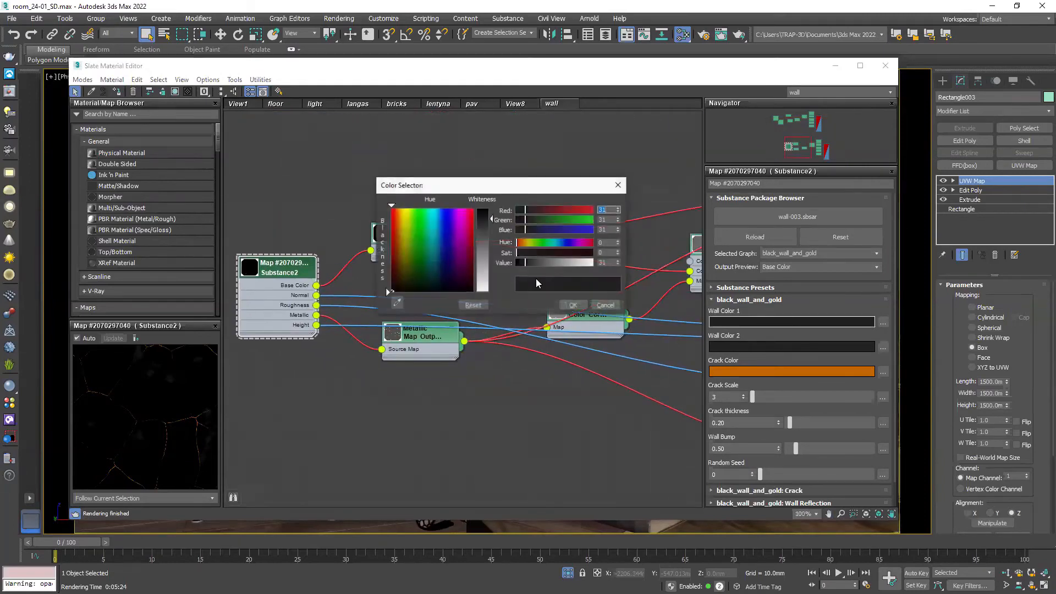
{"action": "left_click", "coordinate": [573, 305]}
{"action": "left_click", "coordinate": [767, 352]}
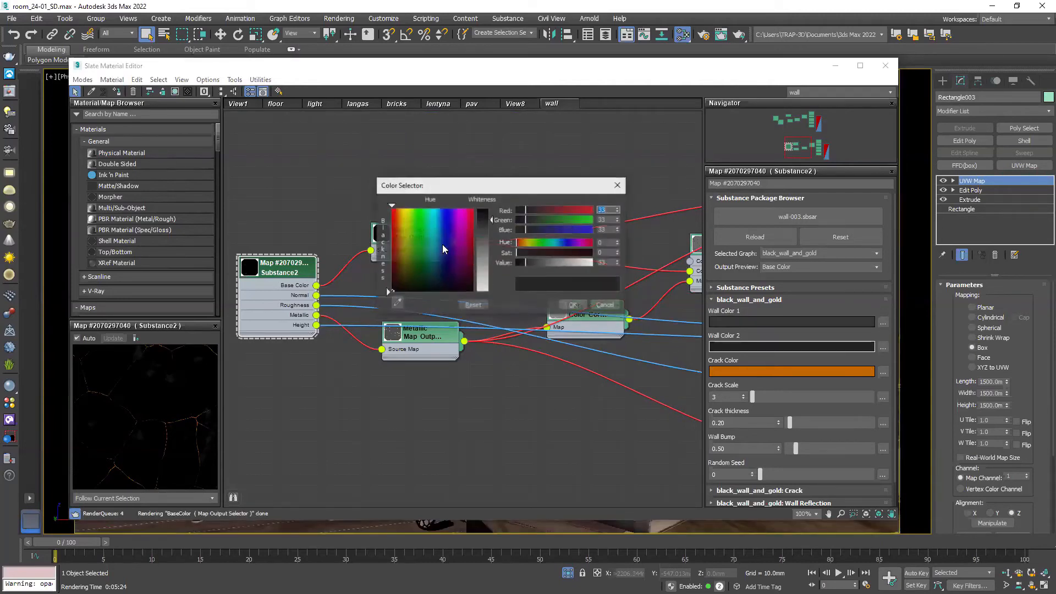
{"action": "left_click", "coordinate": [435, 260]}
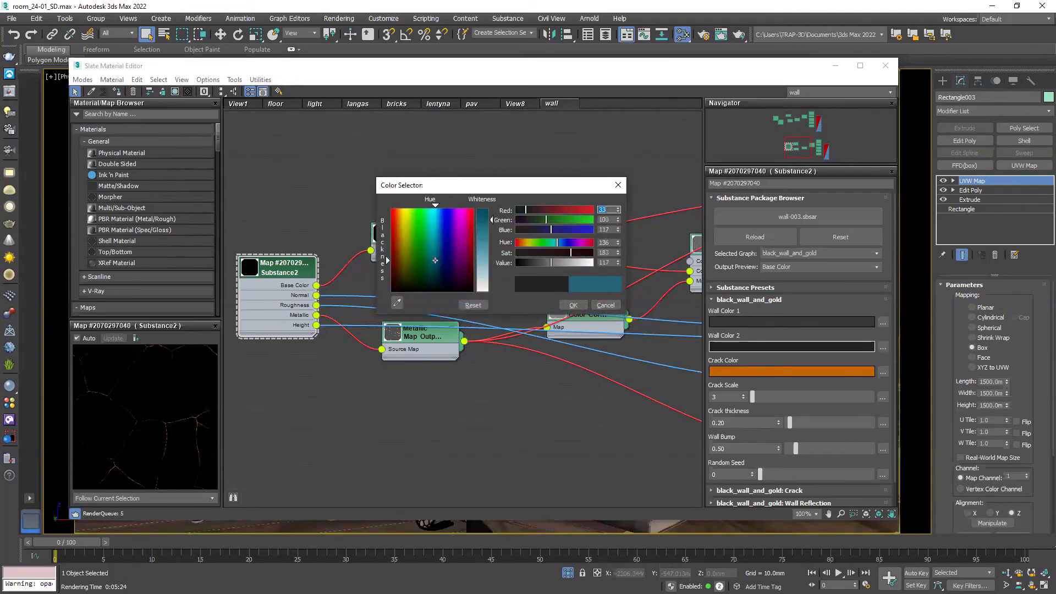
{"action": "key", "text": "Return"}
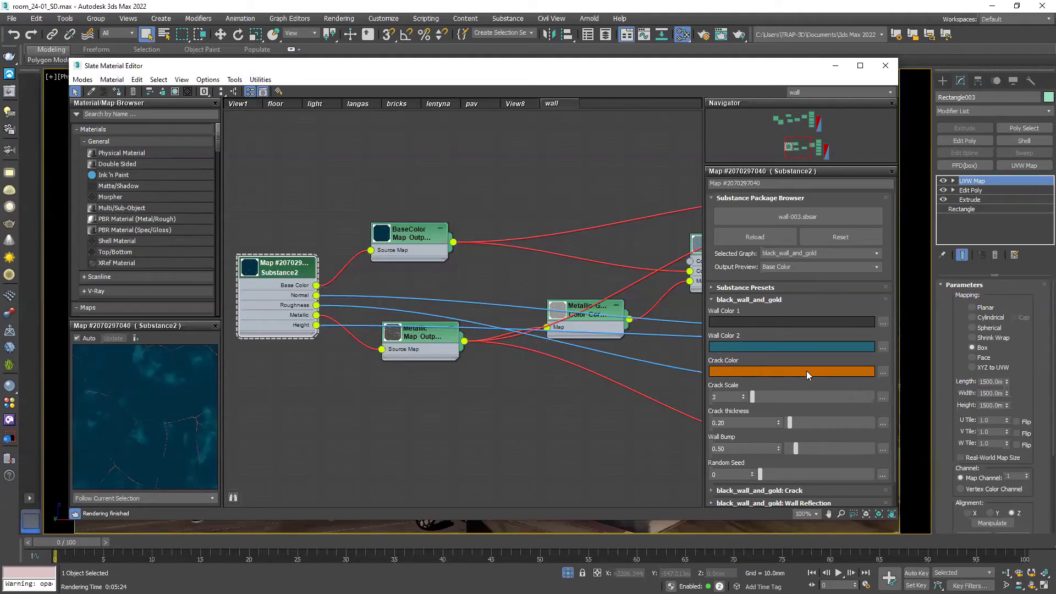
Step: Set the Substance map's Crack Color to green with RGB 45, 138, 0
{"action": "left_click", "coordinate": [776, 374]}
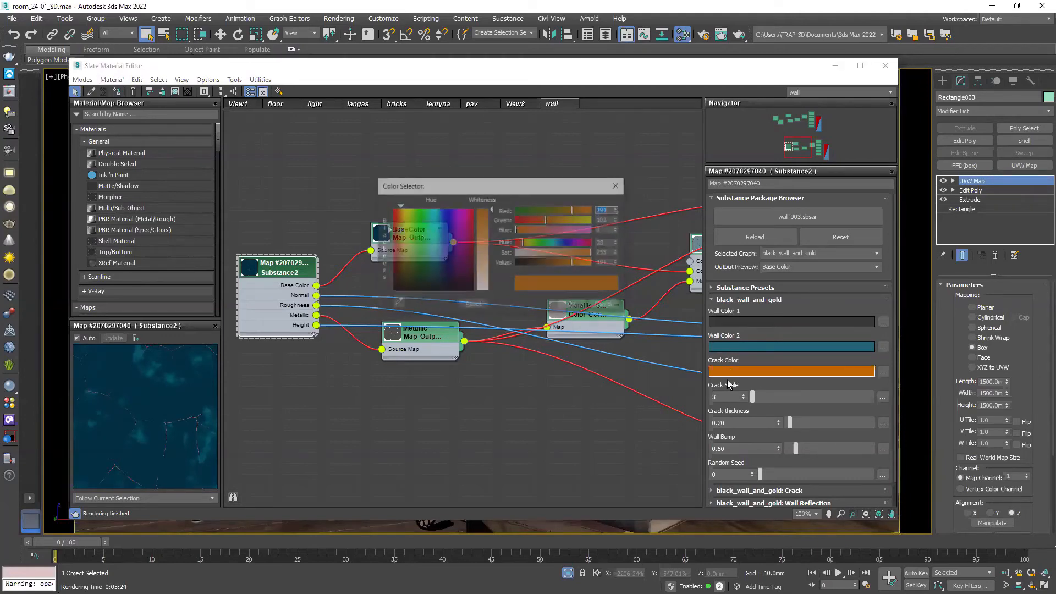
{"action": "left_click", "coordinate": [414, 247]}
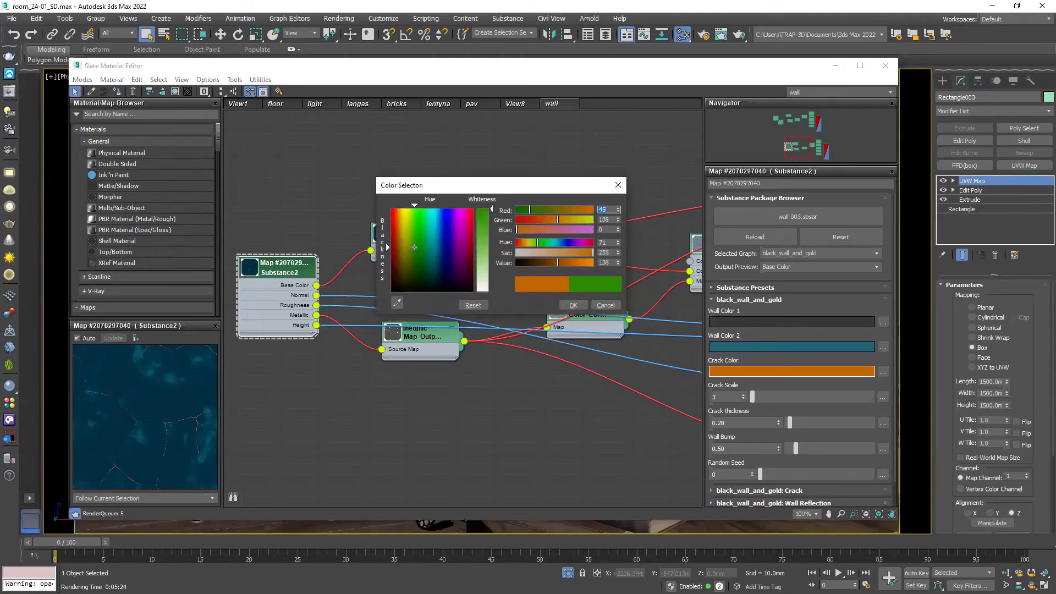
{"action": "left_click", "coordinate": [573, 304]}
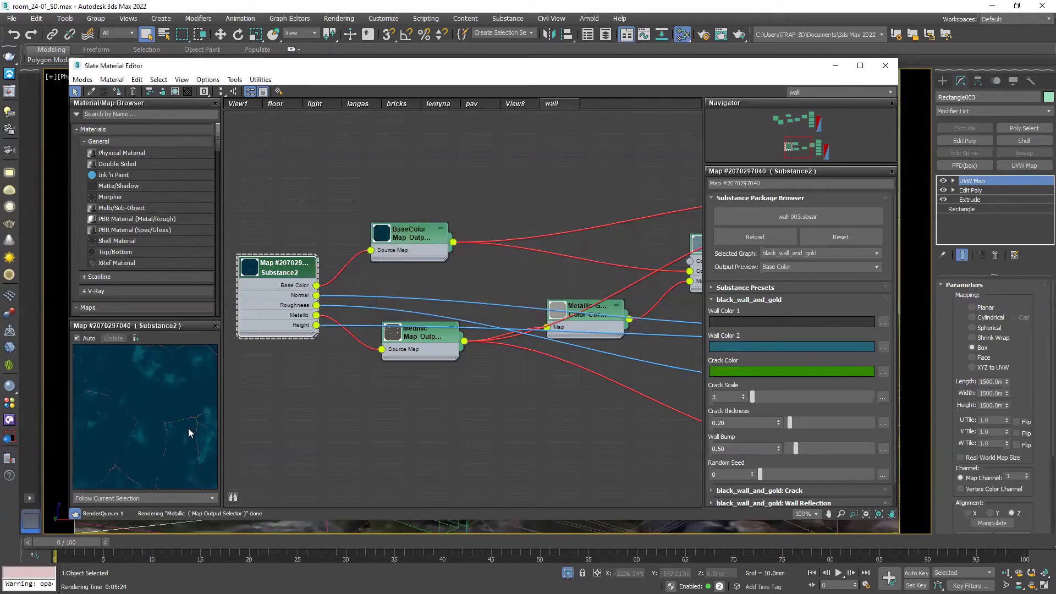
Step: Follow the network to the VRayMtl and check its preview with the new wall and crack colors
{"action": "middle_click_drag", "start_coordinate": [648, 365], "coordinate": [425, 372]}
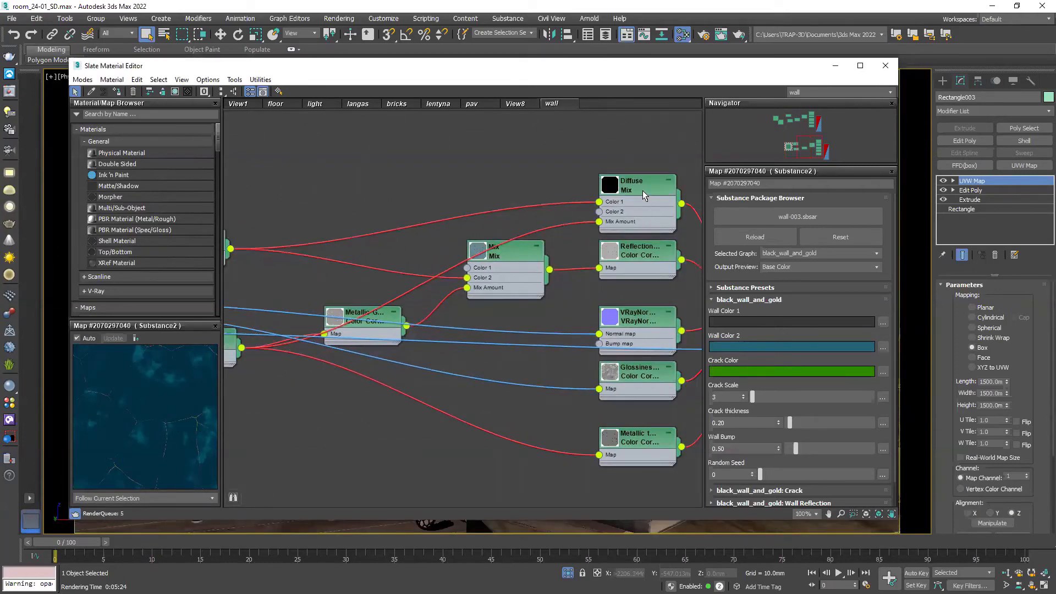
{"action": "middle_click_drag", "start_coordinate": [542, 309], "coordinate": [336, 301]}
{"action": "left_click", "coordinate": [570, 269]}
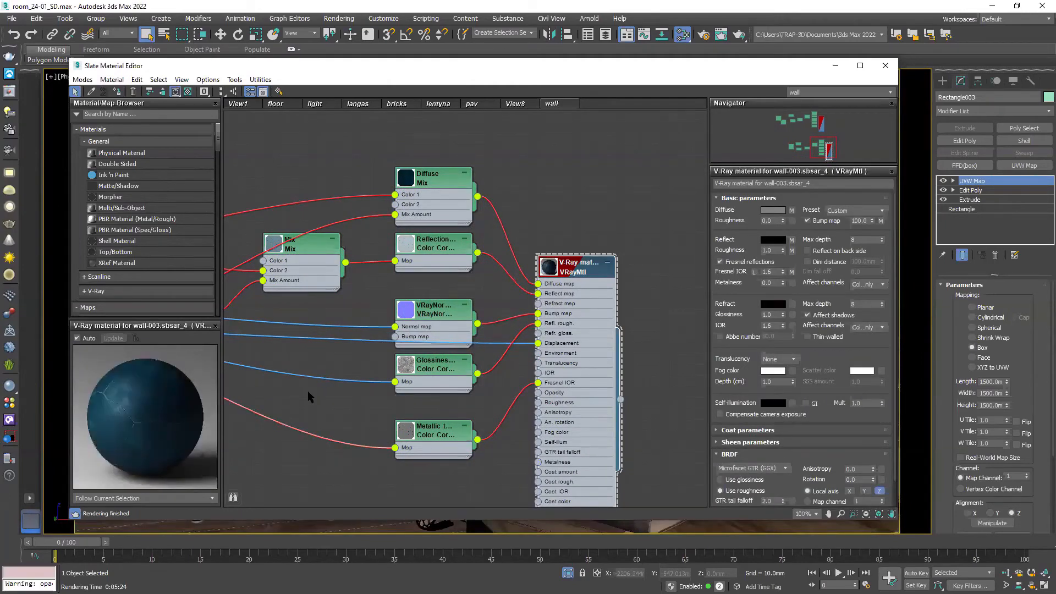
Step: Return to the wall-003.sbsar Substance map and set its Crack Scale to 14 and Crack thickness to 0.51
{"action": "scroll", "coordinate": [472, 352], "scroll_direction": "down", "scroll_amount": 4}
{"action": "middle_click_drag", "start_coordinate": [324, 390], "coordinate": [652, 358]}
{"action": "left_click", "coordinate": [410, 289]}
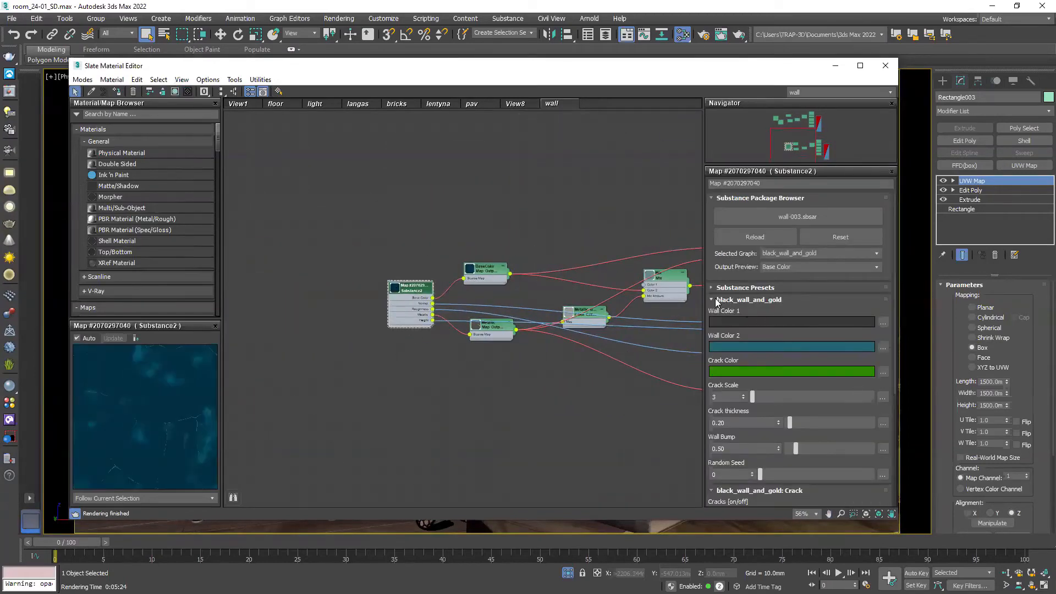
{"action": "scroll", "coordinate": [717, 299], "scroll_direction": "down", "scroll_amount": 1}
{"action": "scroll", "coordinate": [737, 284], "scroll_direction": "down", "scroll_amount": 1}
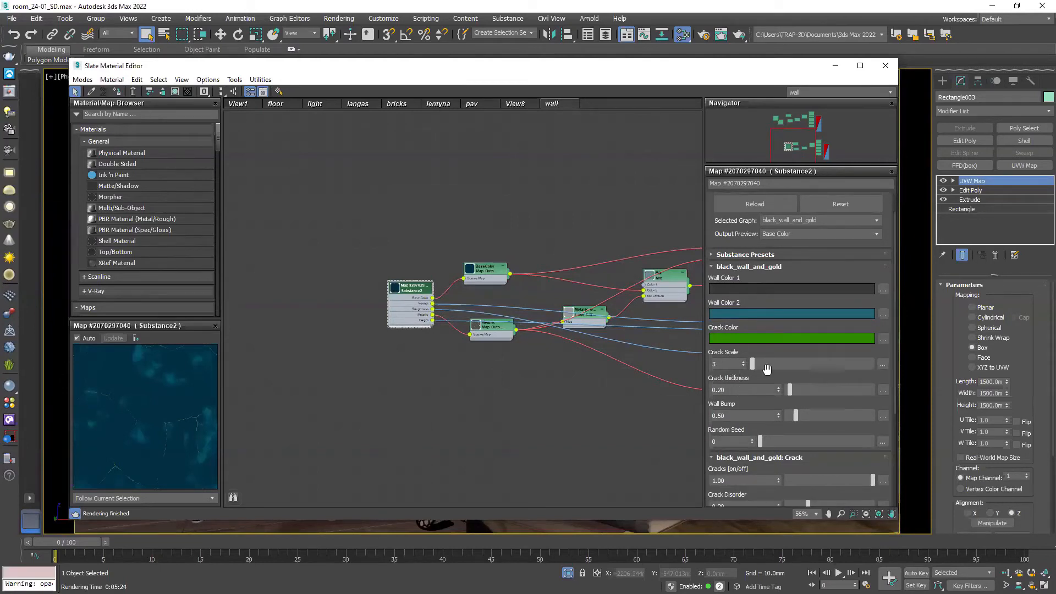
{"action": "left_click_drag", "start_coordinate": [753, 365], "coordinate": [757, 365]}
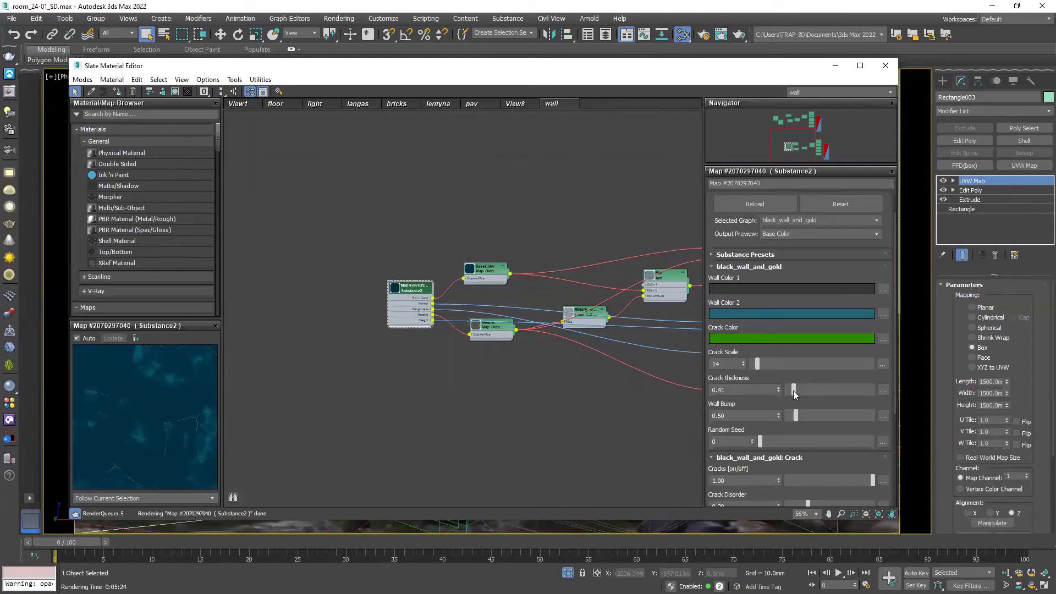
{"action": "left_click_drag", "start_coordinate": [790, 391], "coordinate": [795, 391]}
Step: Set the Substance map's Wall Bump to 0.63 and Random Seed to 2, bringing the VRayMtl network into view
{"action": "middle_click_drag", "start_coordinate": [550, 396], "coordinate": [467, 397]}
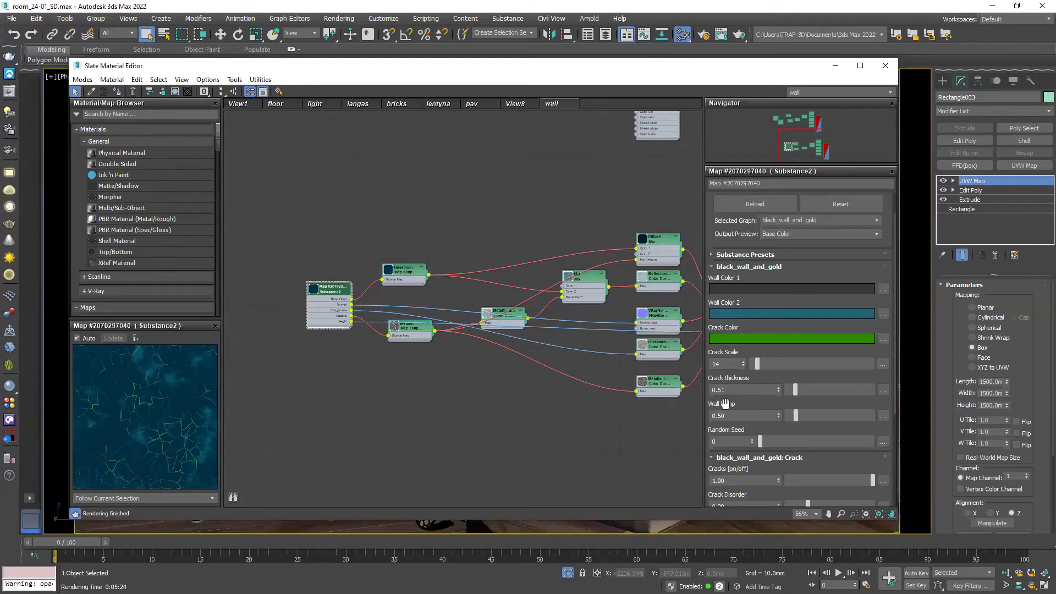
{"action": "middle_click_drag", "start_coordinate": [597, 422], "coordinate": [355, 423]}
{"action": "scroll", "coordinate": [526, 392], "scroll_direction": "up", "scroll_amount": 5}
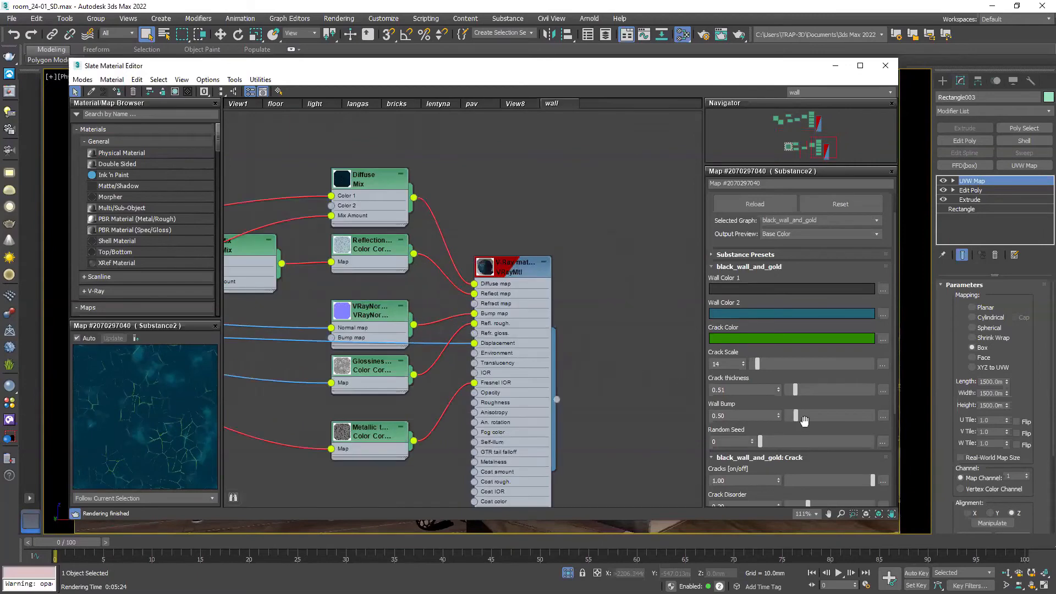
{"action": "left_click_drag", "start_coordinate": [796, 417], "coordinate": [801, 417]}
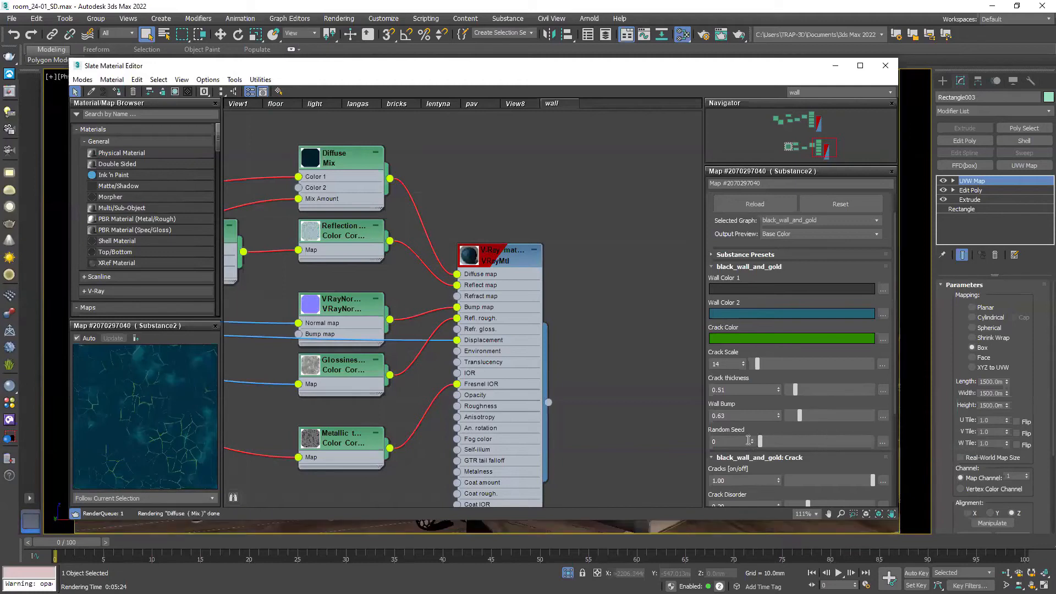
{"action": "left_click_drag", "start_coordinate": [770, 441], "coordinate": [763, 444]}
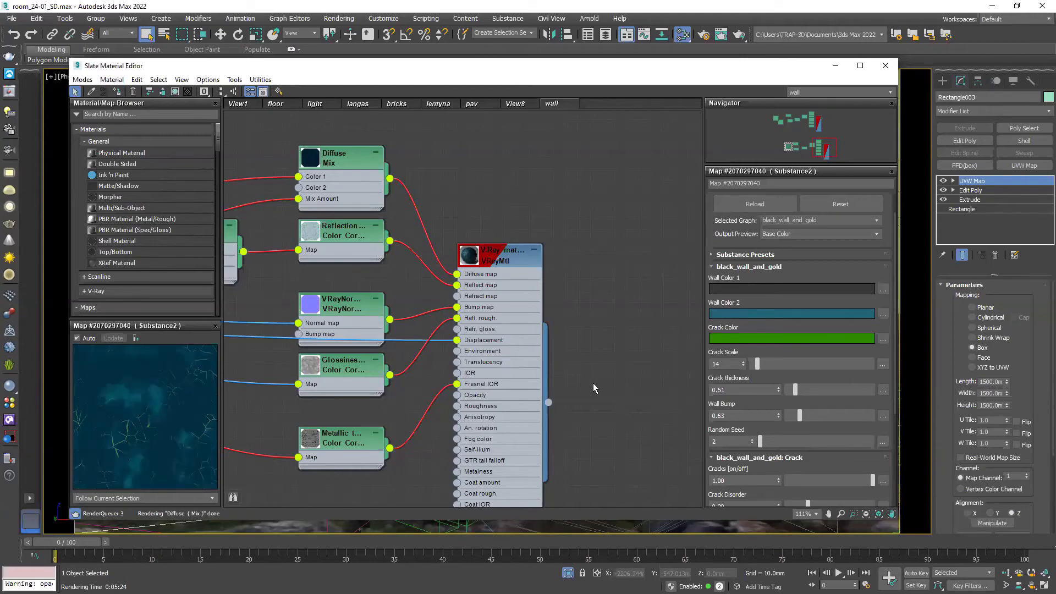
{"action": "middle_click_drag", "start_coordinate": [636, 343], "coordinate": [680, 318]}
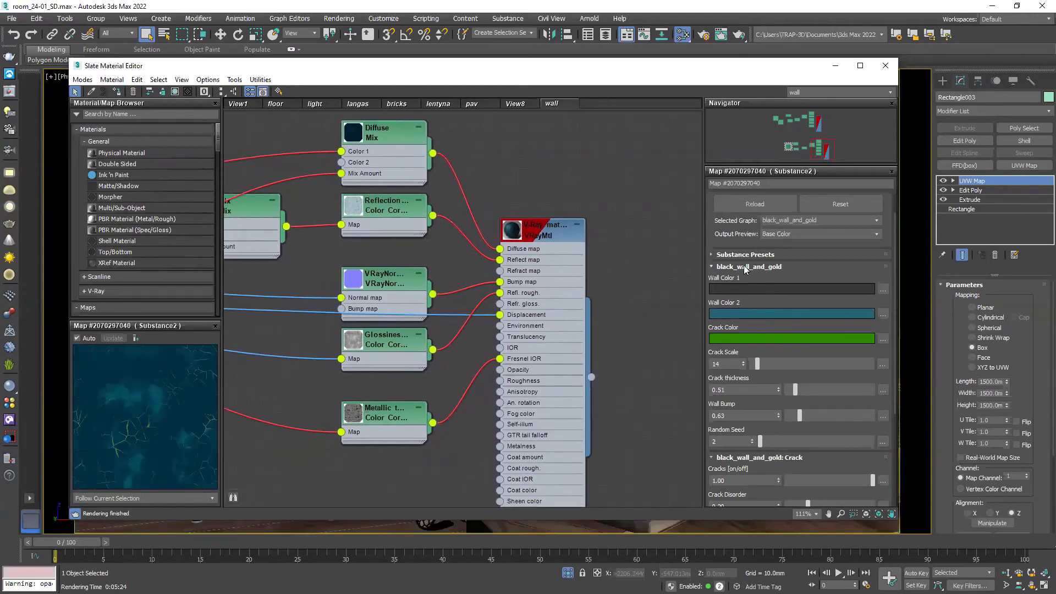
Step: Collapse the black_wall_and_gold group, lower Cracks [on/off] to 0.80, and check the VRayMtl preview
{"action": "left_click", "coordinate": [717, 268]}
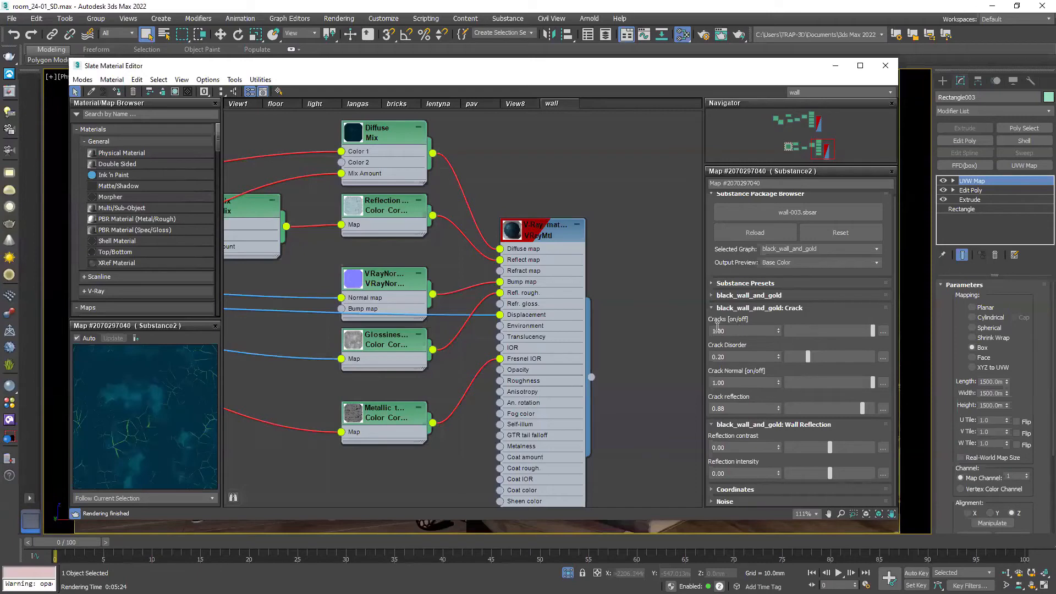
{"action": "left_click_drag", "start_coordinate": [816, 330], "coordinate": [781, 330]}
{"action": "double_click", "coordinate": [519, 238]}
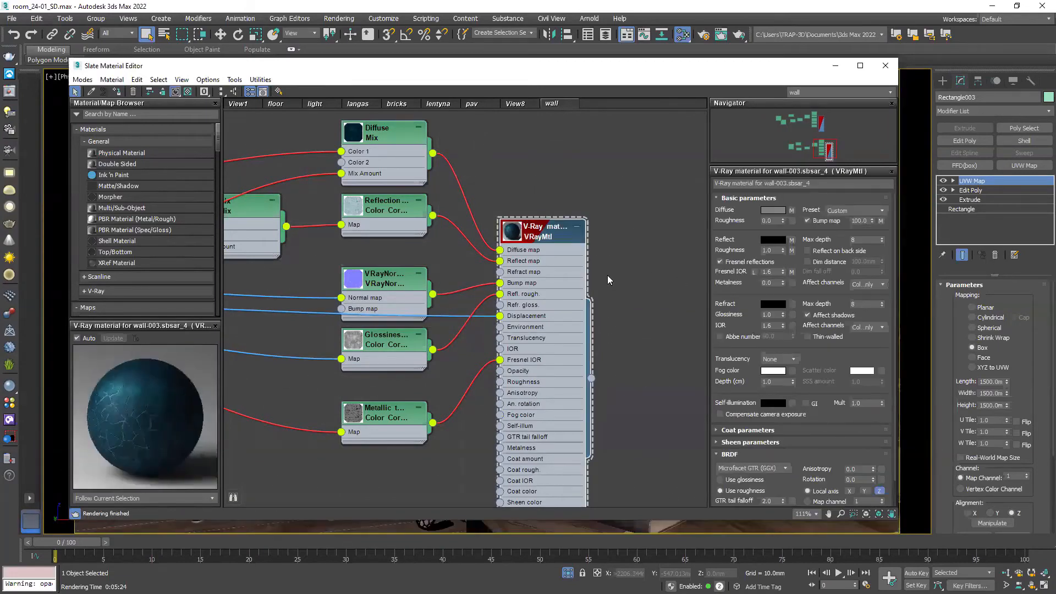
Step: Reopen the Substance map and set the Wall Reflection group's Reflection contrast and Reflection intensity both to 0.19
{"action": "middle_click_drag", "start_coordinate": [477, 292], "coordinate": [707, 287]}
{"action": "scroll", "coordinate": [309, 285], "scroll_direction": "down", "scroll_amount": 1}
{"action": "double_click", "coordinate": [338, 285]}
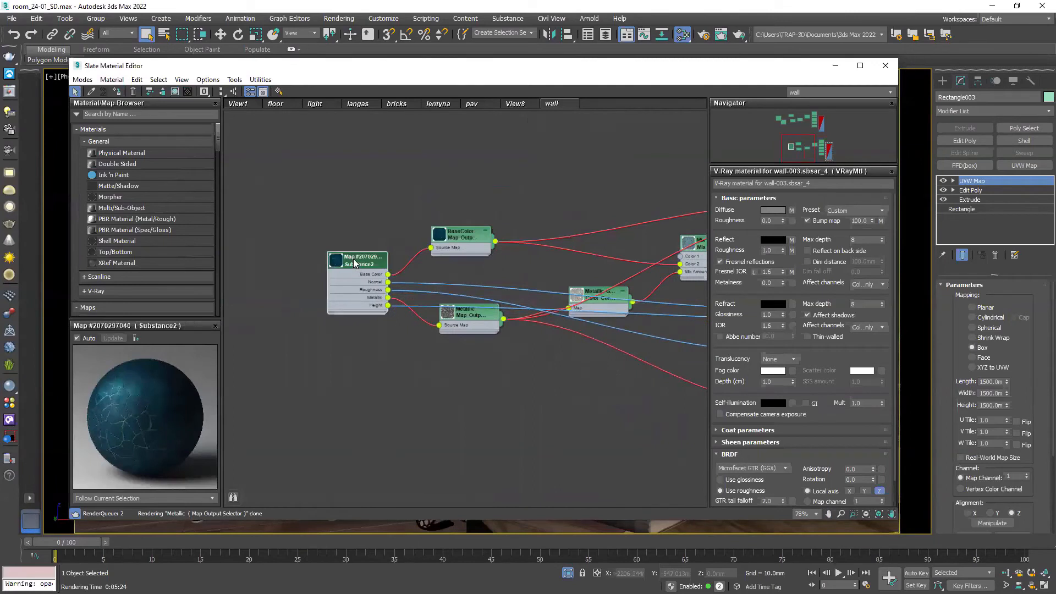
{"action": "scroll", "coordinate": [797, 374], "scroll_direction": "down", "scroll_amount": 2}
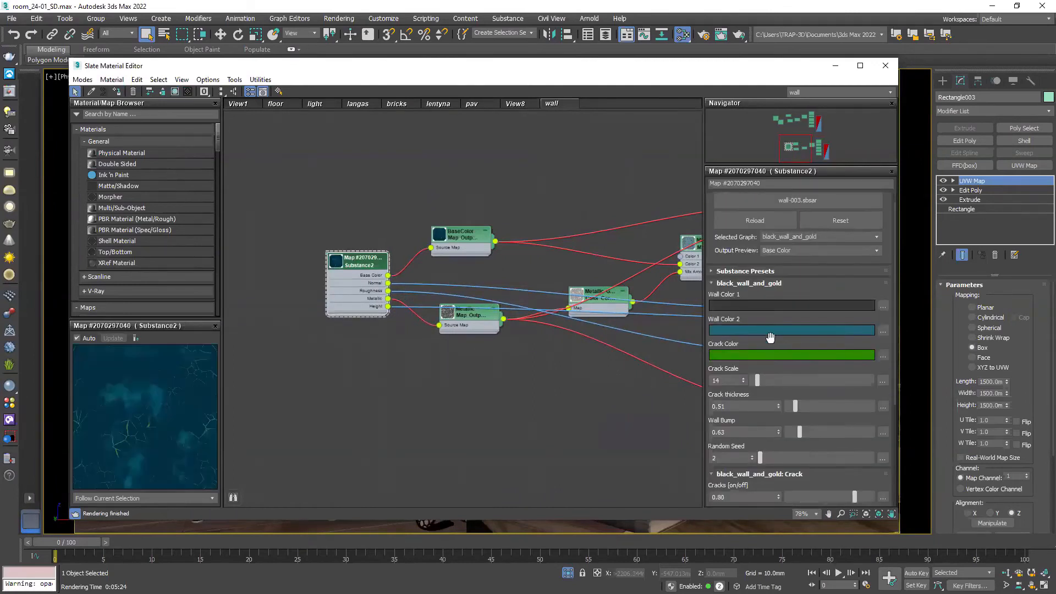
{"action": "left_click", "coordinate": [711, 267]}
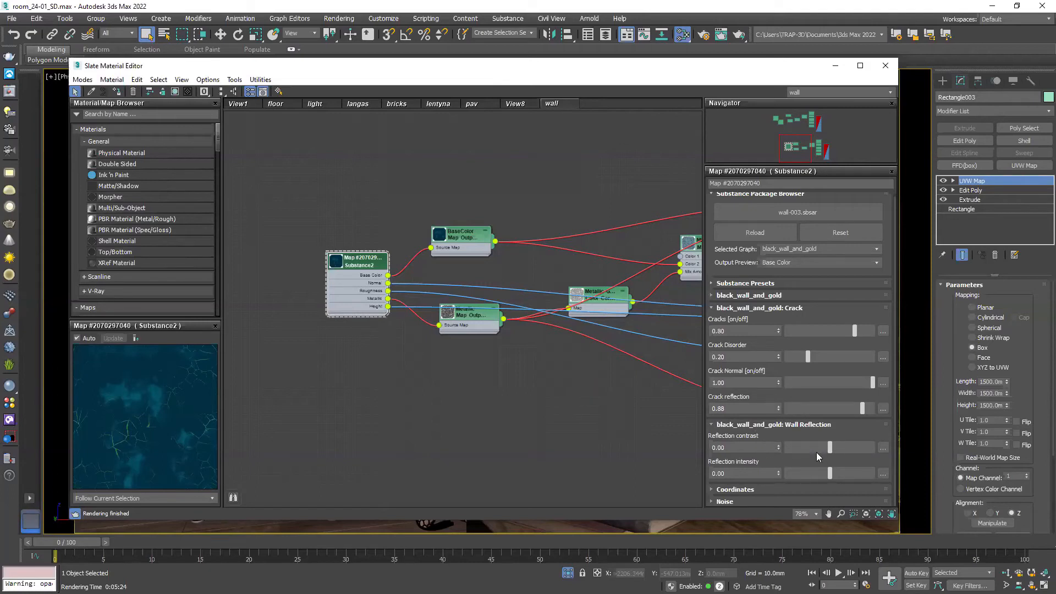
{"action": "left_click", "coordinate": [839, 450]}
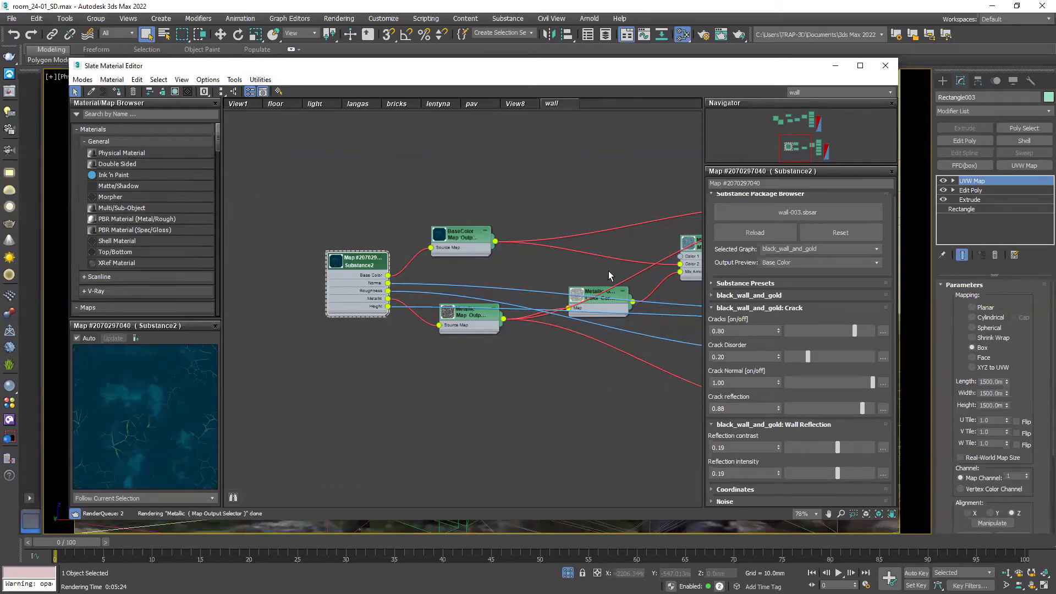
Step: Open the VRayMtl and check its preview with the adjusted wall reflection
{"action": "middle_click_drag", "start_coordinate": [531, 268], "coordinate": [154, 292]}
{"action": "left_click", "coordinate": [513, 290]}
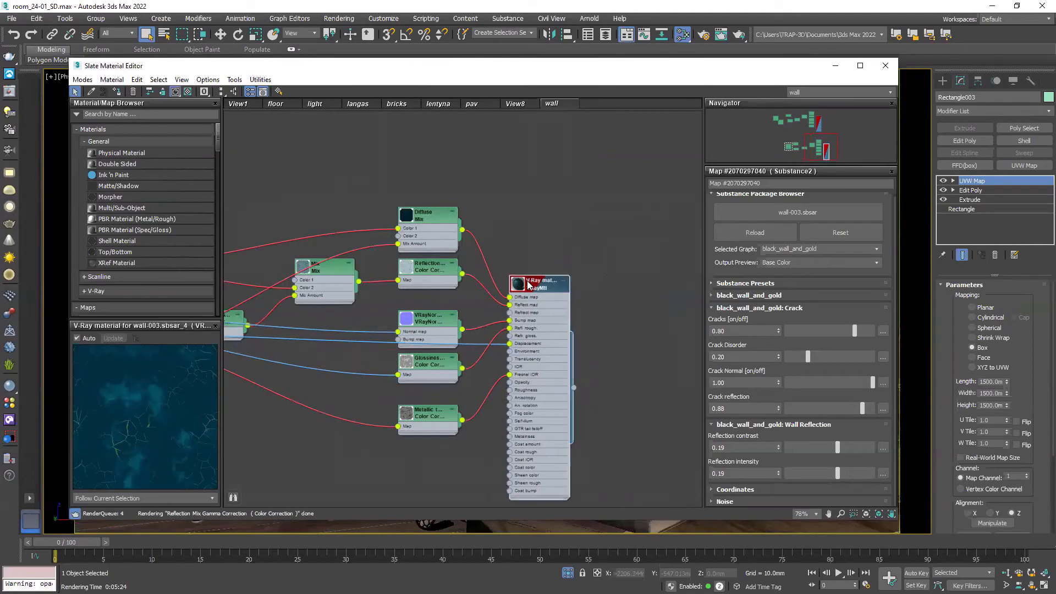
{"action": "double_click", "coordinate": [515, 293]}
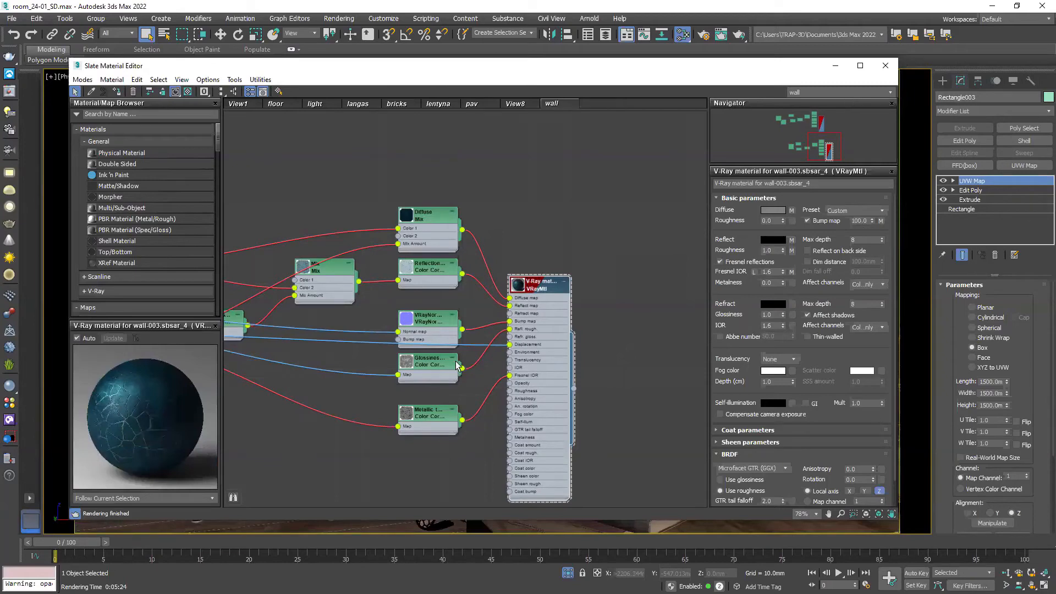
Step: Close the Slate Material Editor and start a region render of the middle of the wall in the V-Ray Frame Buffer
{"action": "left_click_drag", "start_coordinate": [872, 75], "coordinate": [830, 97]}
{"action": "left_click", "coordinate": [843, 87]}
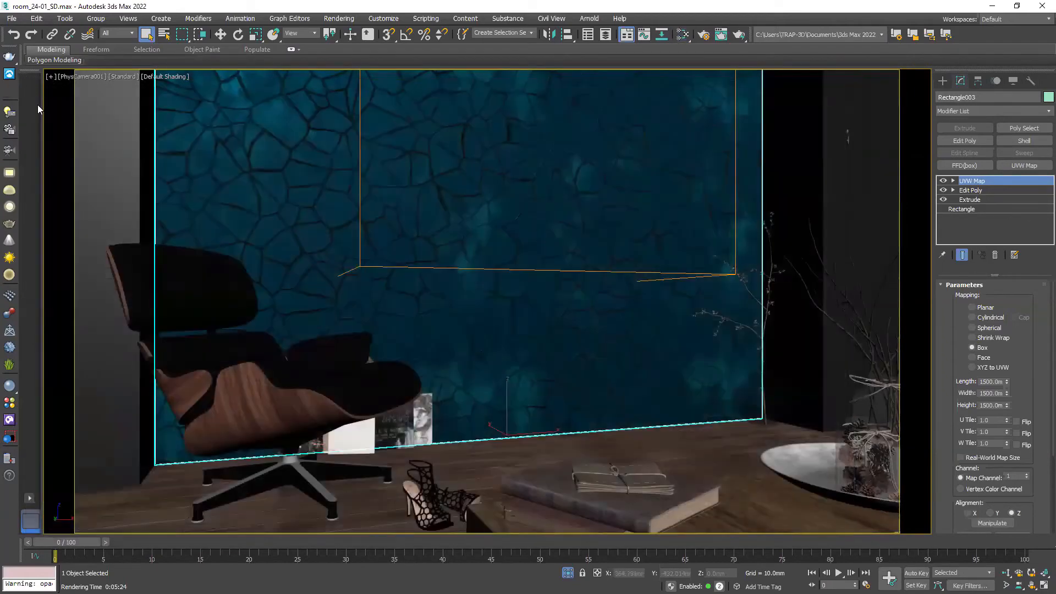
{"action": "left_click", "coordinate": [10, 91]}
{"action": "left_click", "coordinate": [800, 91]}
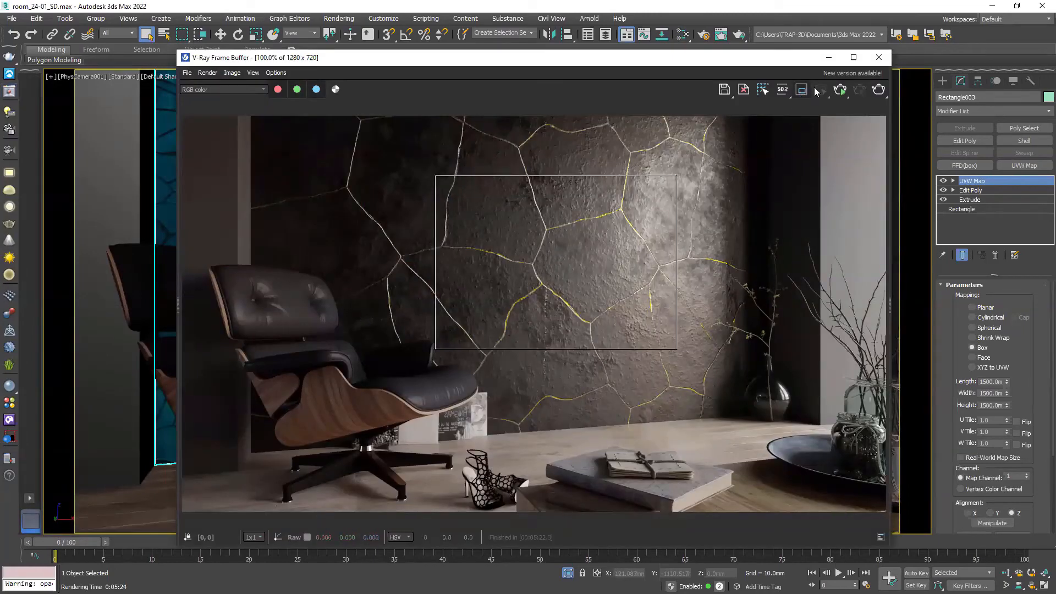
{"action": "left_click", "coordinate": [880, 92]}
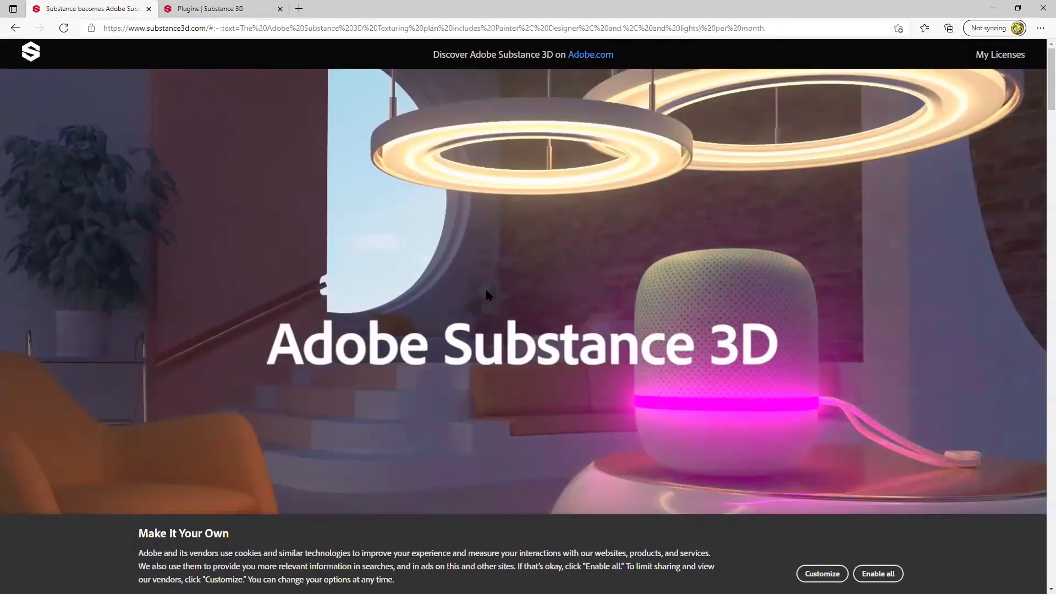
Step: Review the Adobe Substance 3D web page, covering its apps, subscription switching and release video, and put the browser away
{"action": "scroll", "coordinate": [496, 215], "scroll_direction": "down", "scroll_amount": 2}
{"action": "scroll", "coordinate": [497, 223], "scroll_direction": "down", "scroll_amount": 4}
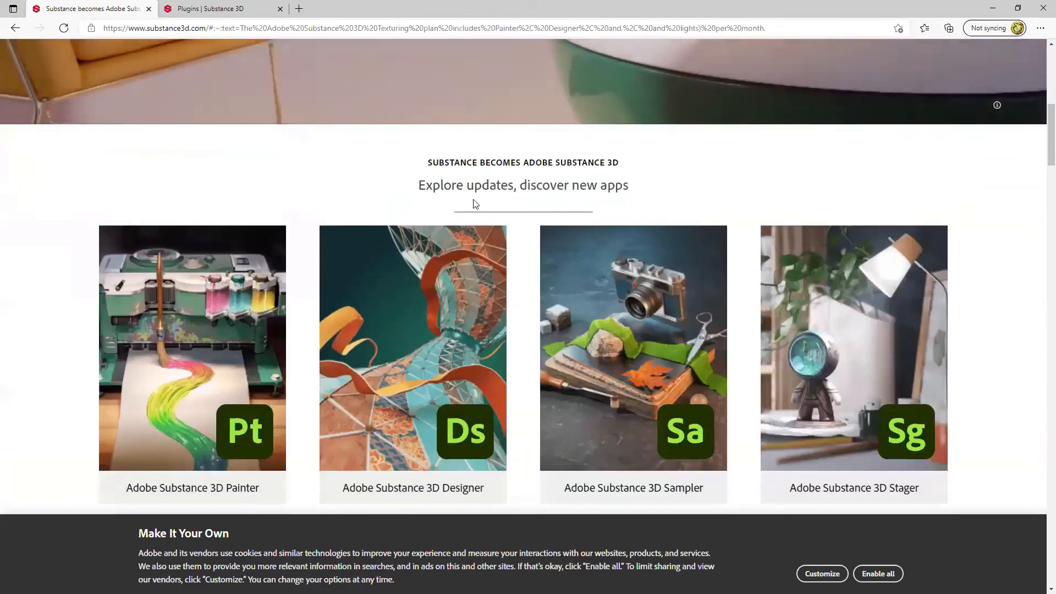
{"action": "scroll", "coordinate": [533, 209], "scroll_direction": "down", "scroll_amount": 3}
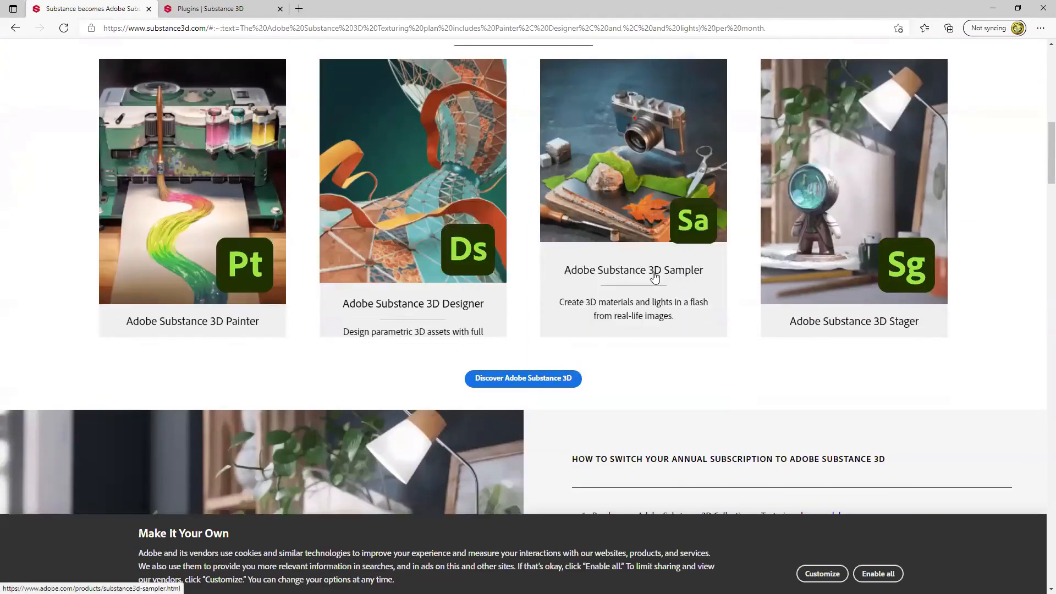
{"action": "scroll", "coordinate": [543, 260], "scroll_direction": "down", "scroll_amount": 9}
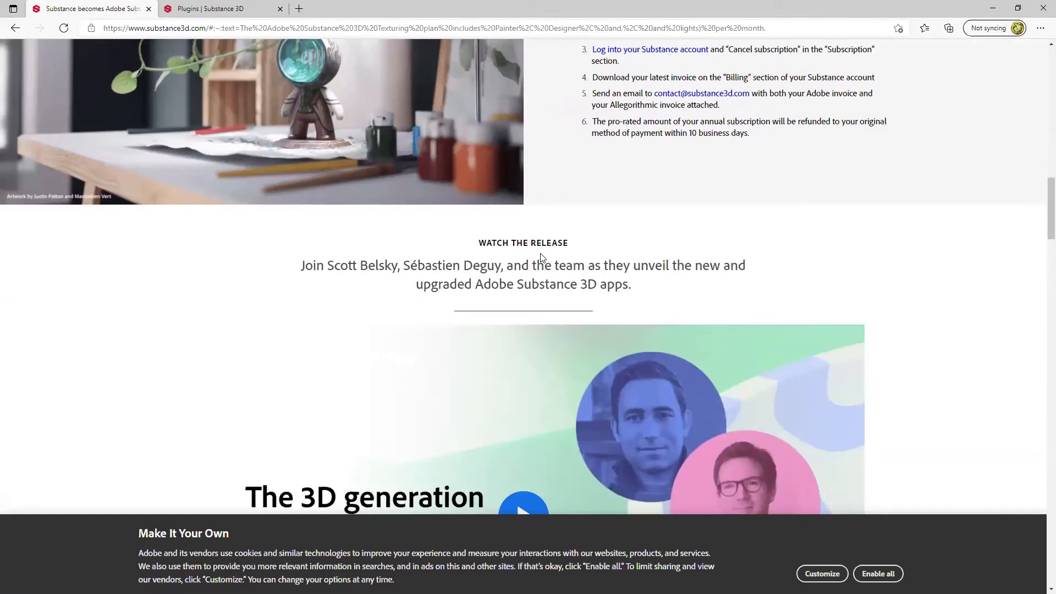
{"action": "scroll", "coordinate": [540, 254], "scroll_direction": "down", "scroll_amount": 5}
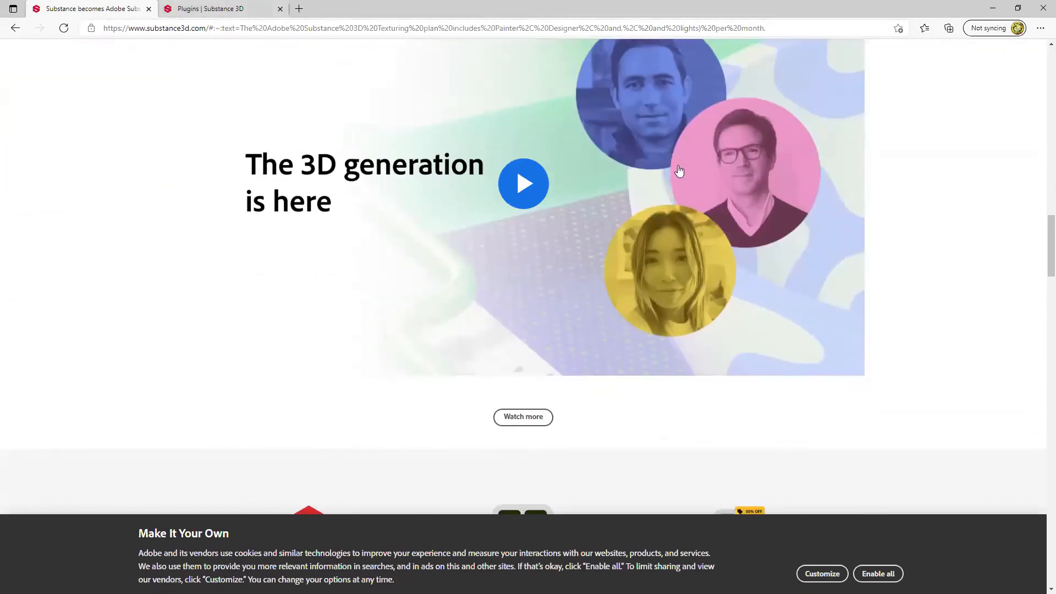
{"action": "left_click", "coordinate": [991, 10]}
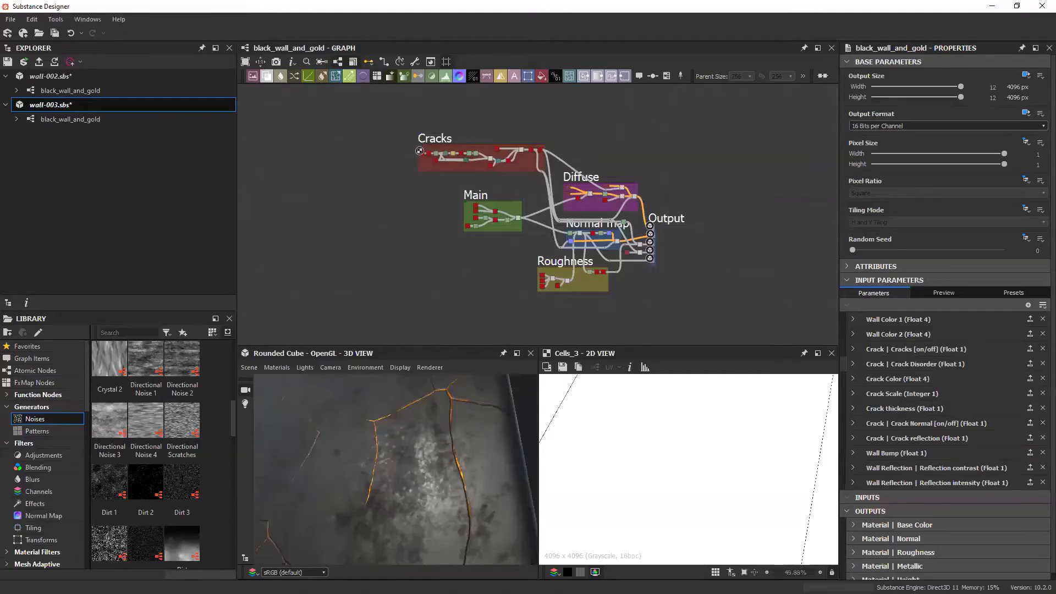
Step: Switch back to 3ds Max, reopen the wall material network and reset the wall-003.sbsar Substance map to its default parameters
{"action": "key", "text": "alt+Tab"}
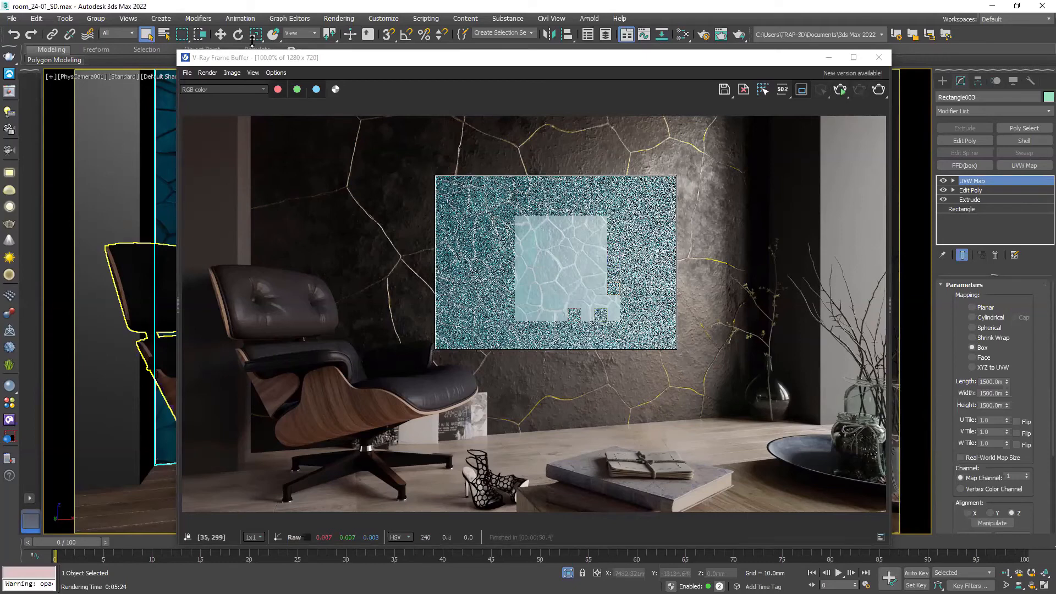
{"action": "left_click", "coordinate": [683, 35]}
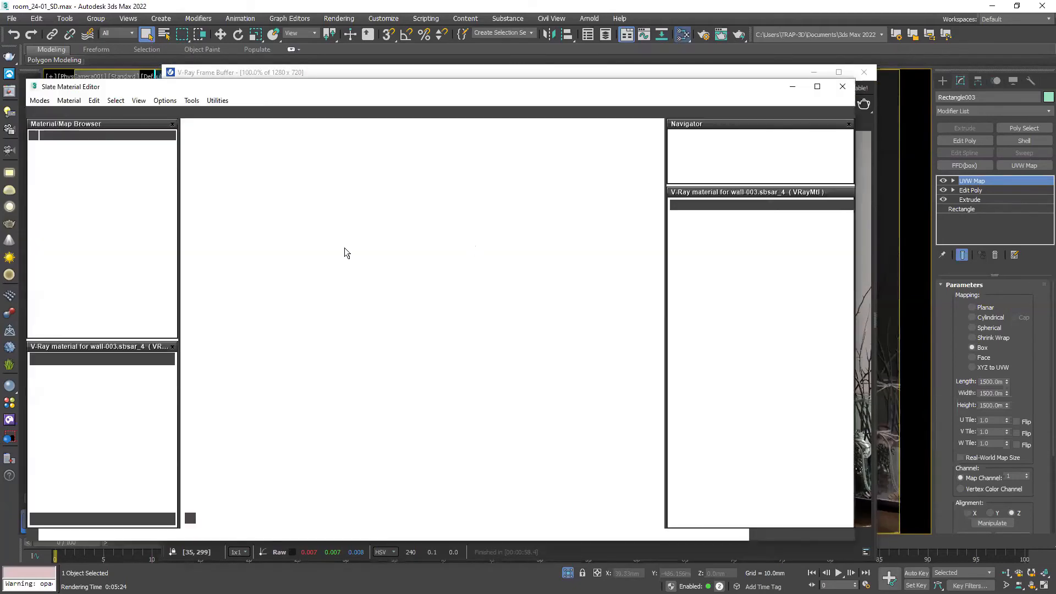
{"action": "scroll", "coordinate": [352, 270], "scroll_direction": "down", "scroll_amount": 3}
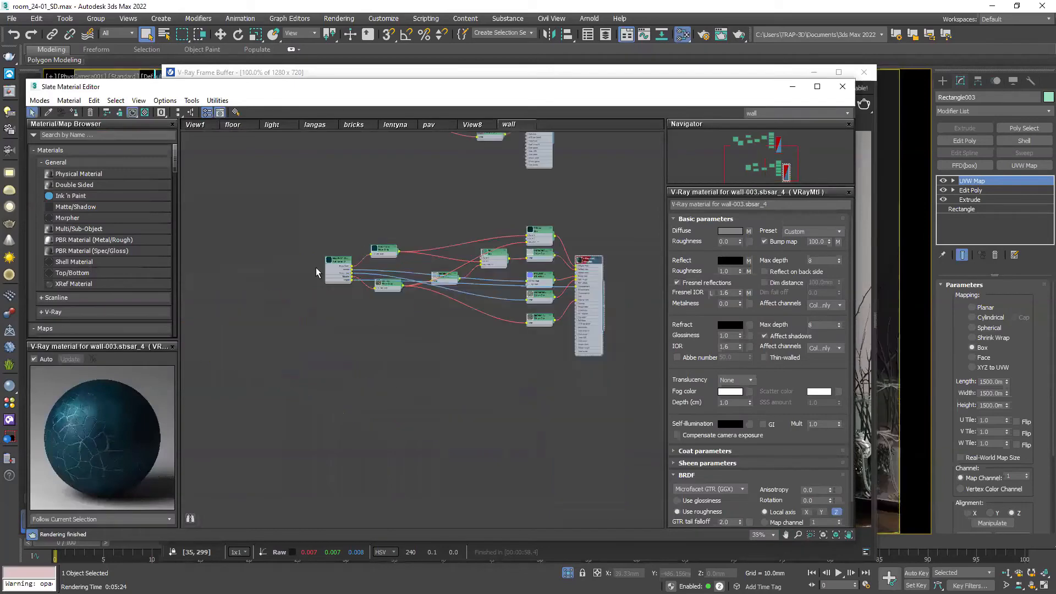
{"action": "scroll", "coordinate": [316, 268], "scroll_direction": "up", "scroll_amount": 5}
{"action": "left_click", "coordinate": [282, 255]}
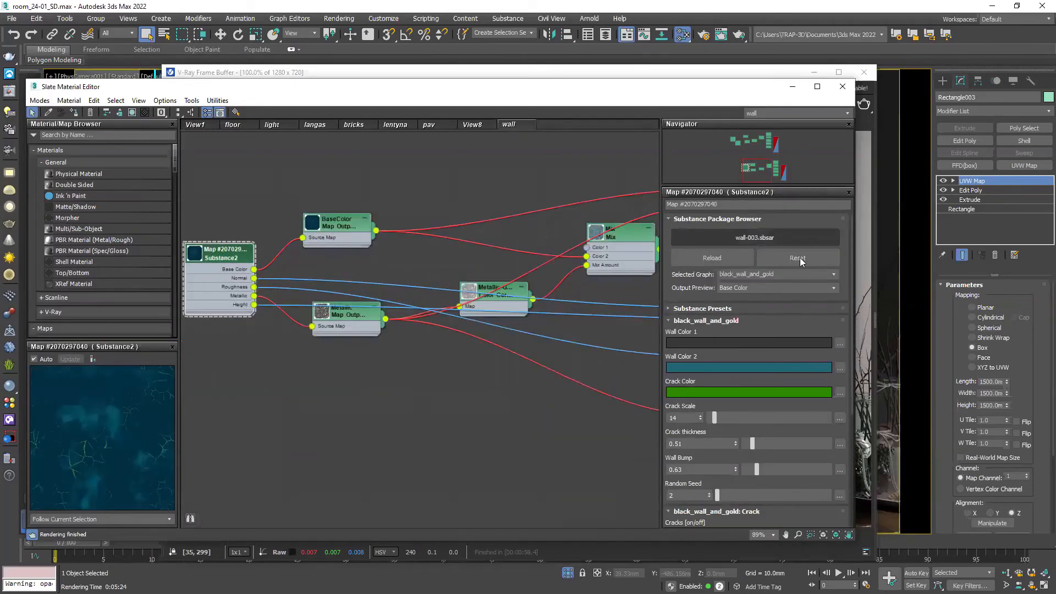
{"action": "middle_click_drag", "start_coordinate": [552, 348], "coordinate": [486, 350]}
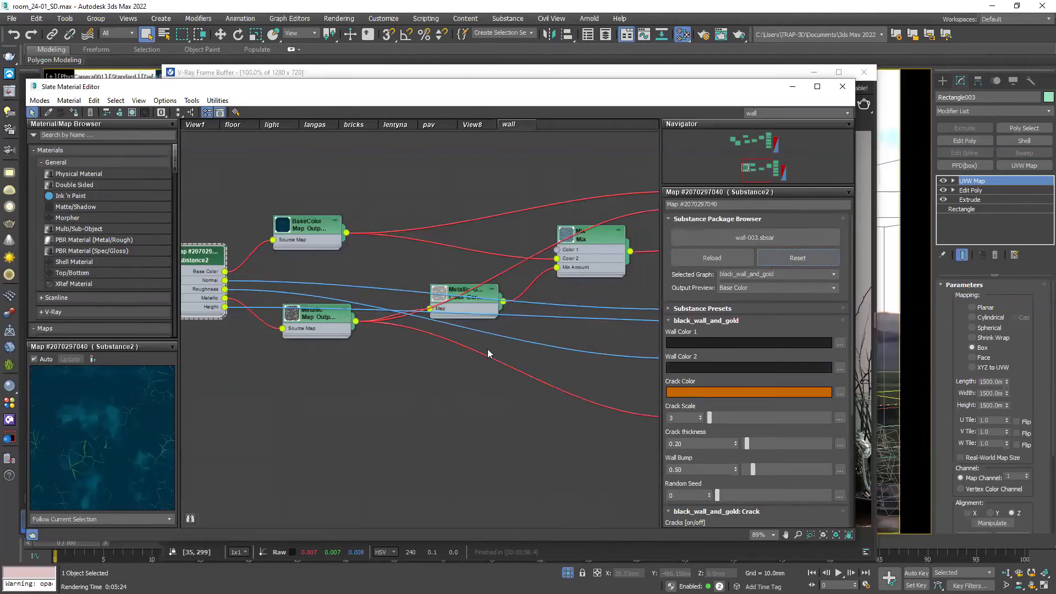
{"action": "middle_click_drag", "start_coordinate": [484, 295], "coordinate": [296, 311]}
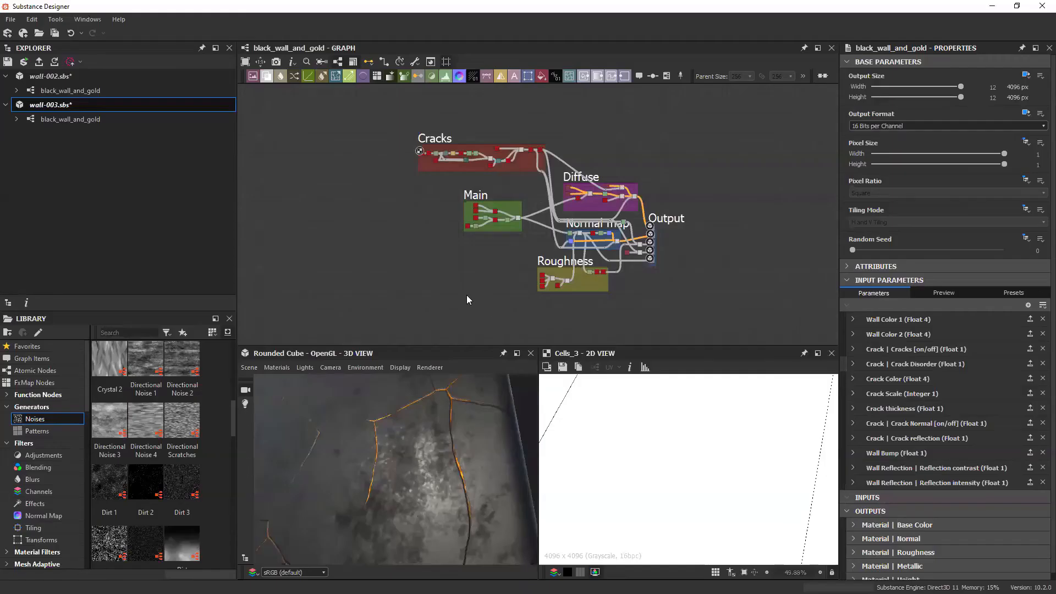
Step: Review the black_wall_and_gold graph and the wall-003.sbs publishing options in Substance Designer, and return to the material network in 3ds Max
{"action": "scroll", "coordinate": [486, 255], "scroll_direction": "up", "scroll_amount": 4}
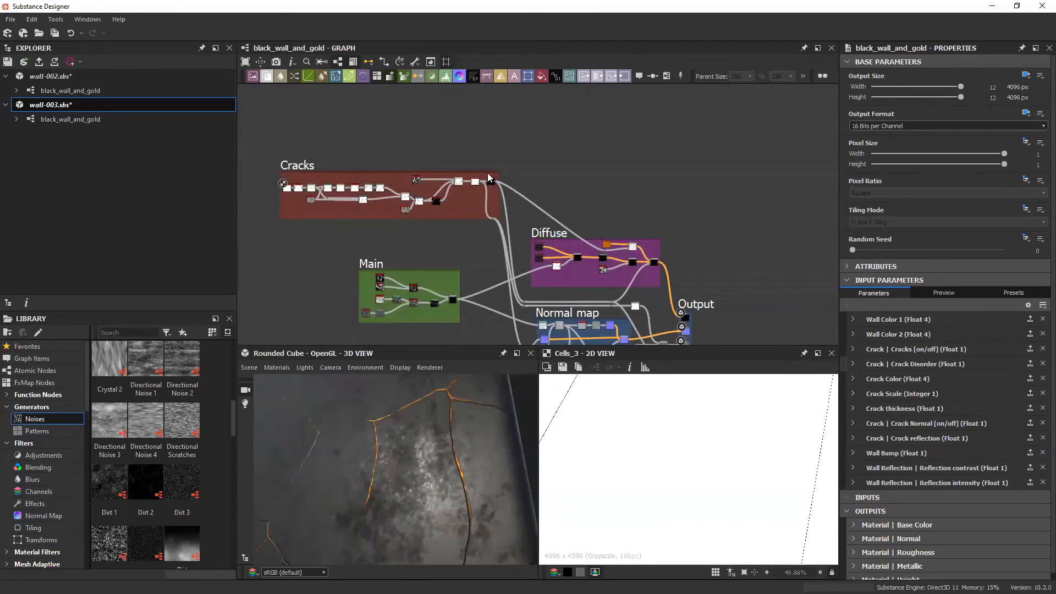
{"action": "middle_click_drag", "start_coordinate": [646, 225], "coordinate": [639, 194]}
{"action": "scroll", "coordinate": [639, 194], "scroll_direction": "down", "scroll_amount": 1}
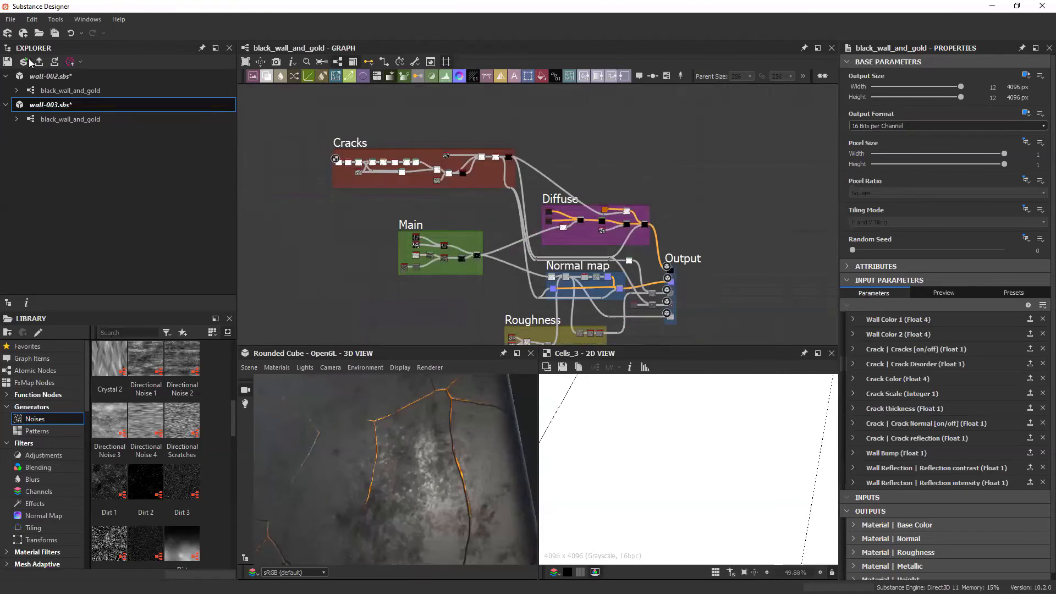
{"action": "right_click", "coordinate": [71, 104]}
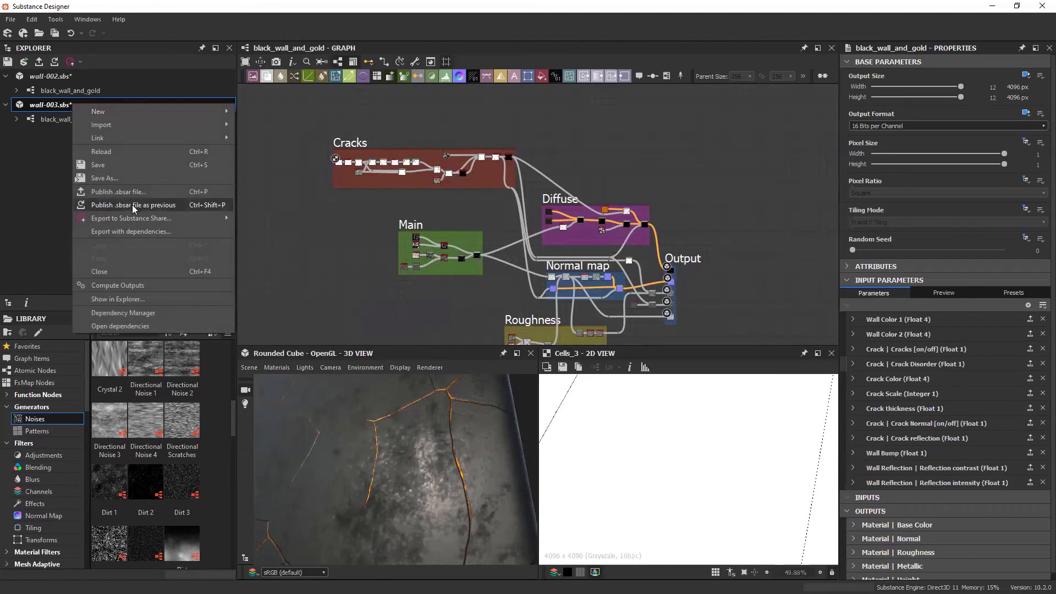
{"action": "left_click", "coordinate": [338, 233]}
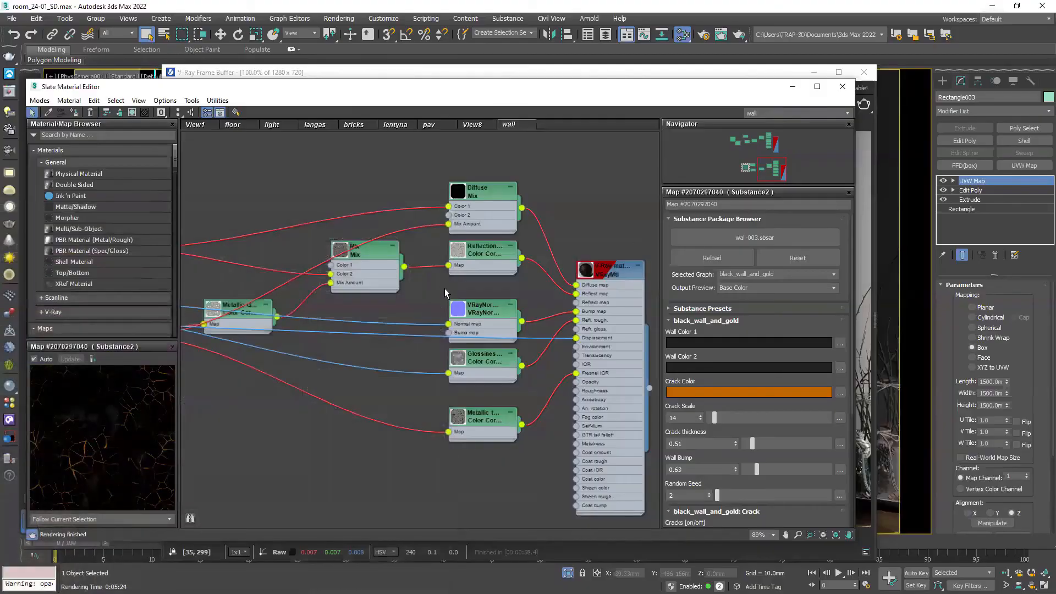
{"action": "middle_click_drag", "start_coordinate": [444, 288], "coordinate": [471, 276]}
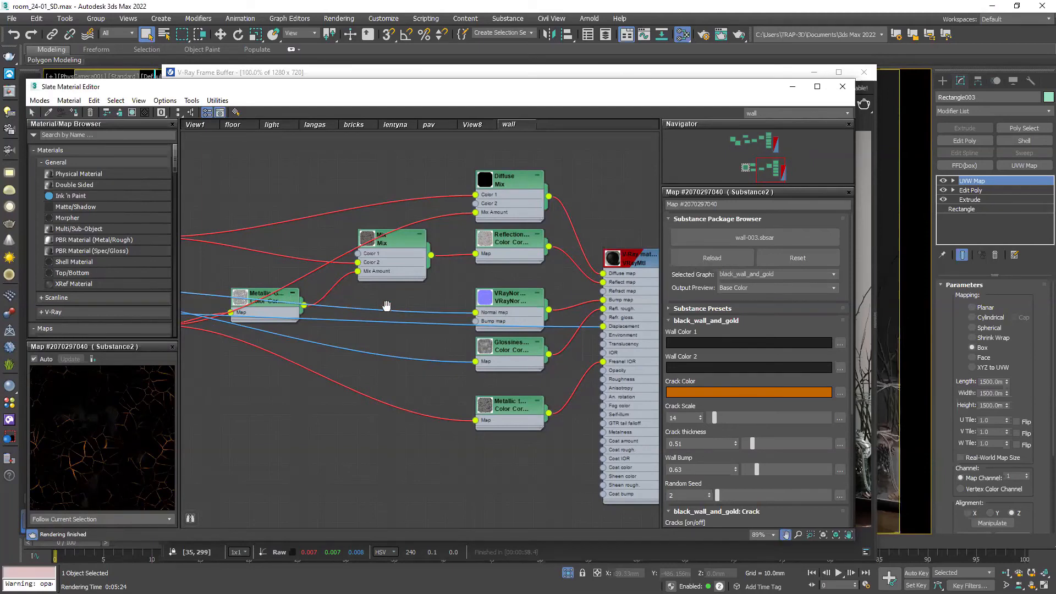
{"action": "scroll", "coordinate": [498, 325], "scroll_direction": "down", "scroll_amount": 5}
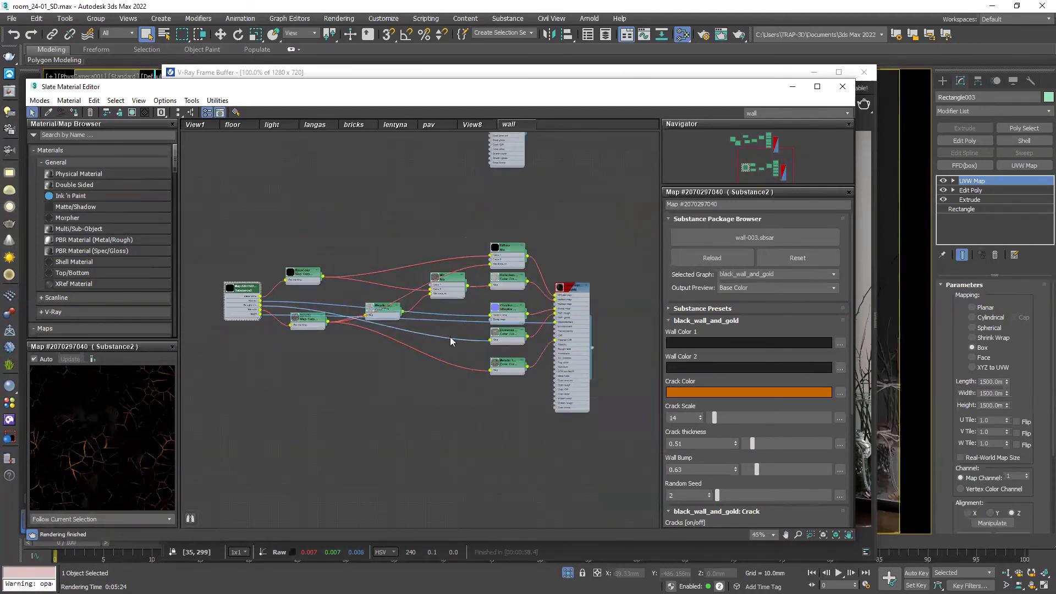
{"action": "middle_click_drag", "start_coordinate": [455, 340], "coordinate": [455, 342]}
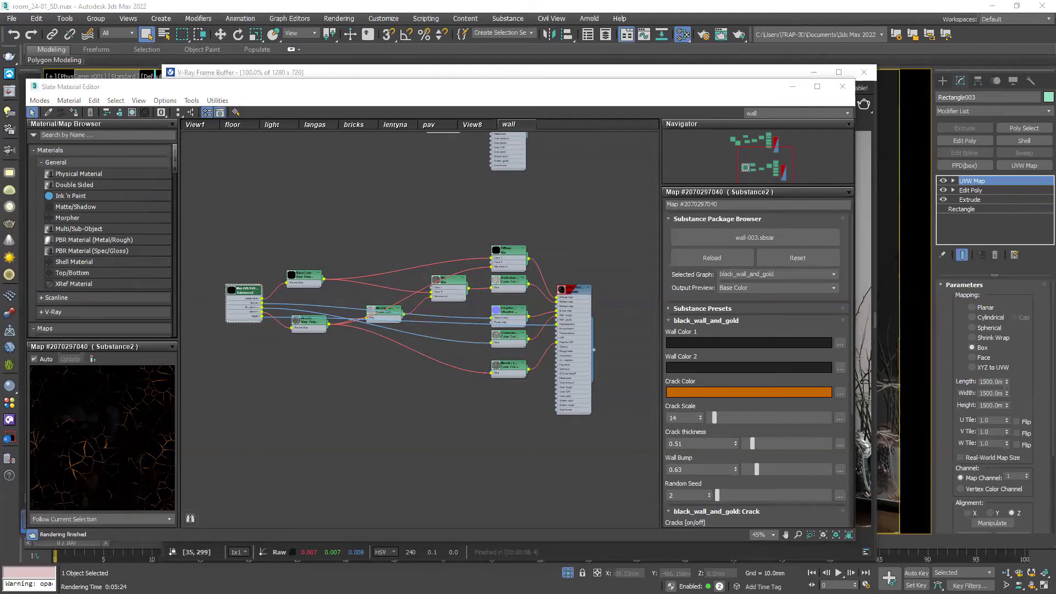
Step: Switch to File Explorer, open the web-01 > maps > maps-01 folder and select all five exported black_wall_and_gold JPG maps
{"action": "key", "text": "alt+Tab"}
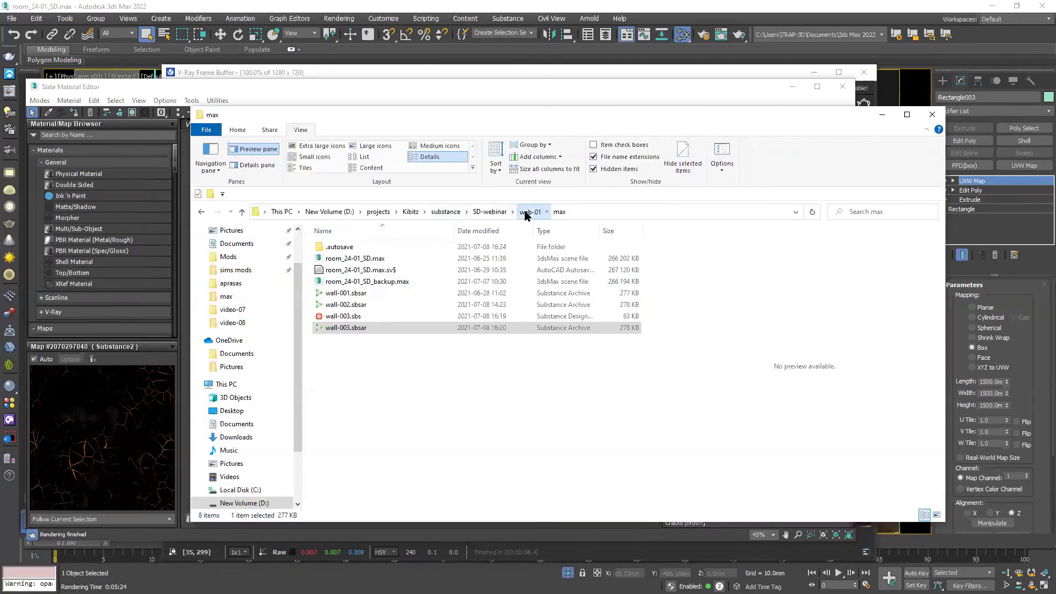
{"action": "left_click", "coordinate": [529, 212]}
{"action": "left_click", "coordinate": [358, 316]}
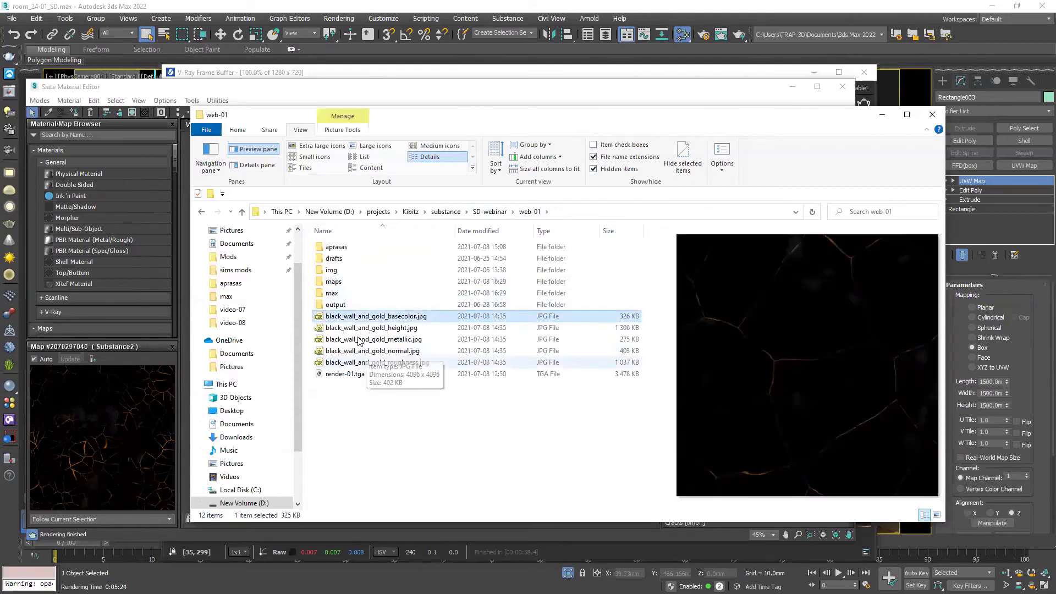
{"action": "double_click", "coordinate": [357, 282]}
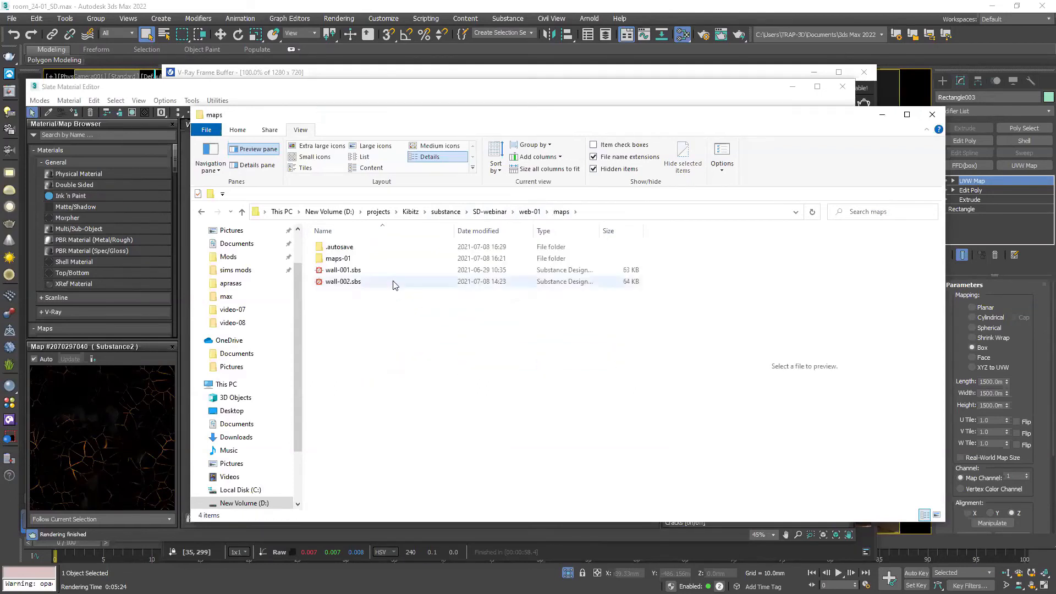
{"action": "double_click", "coordinate": [374, 259]}
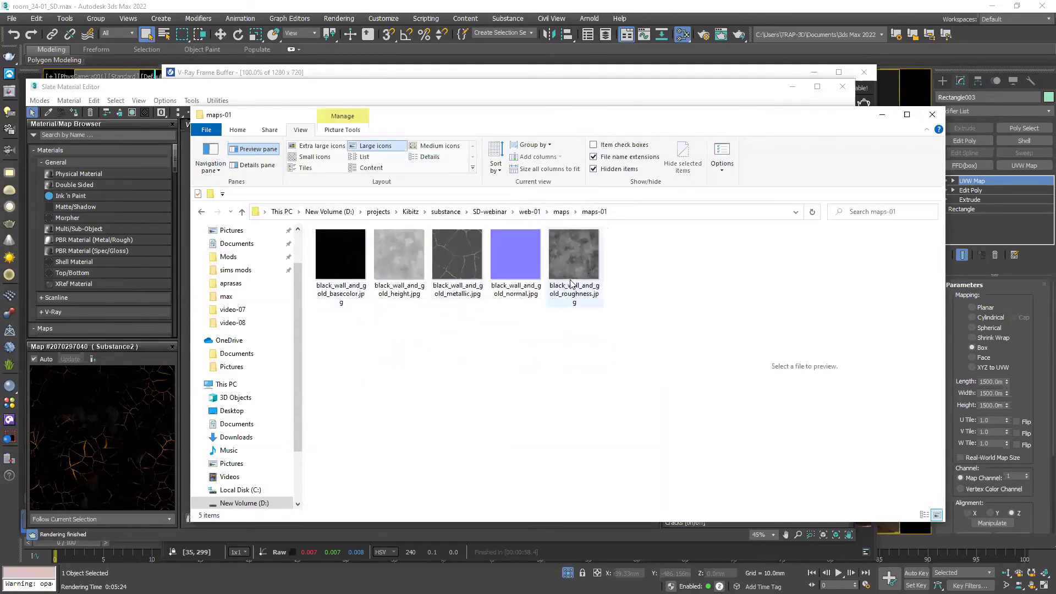
{"action": "left_click_drag", "start_coordinate": [582, 350], "coordinate": [319, 253]}
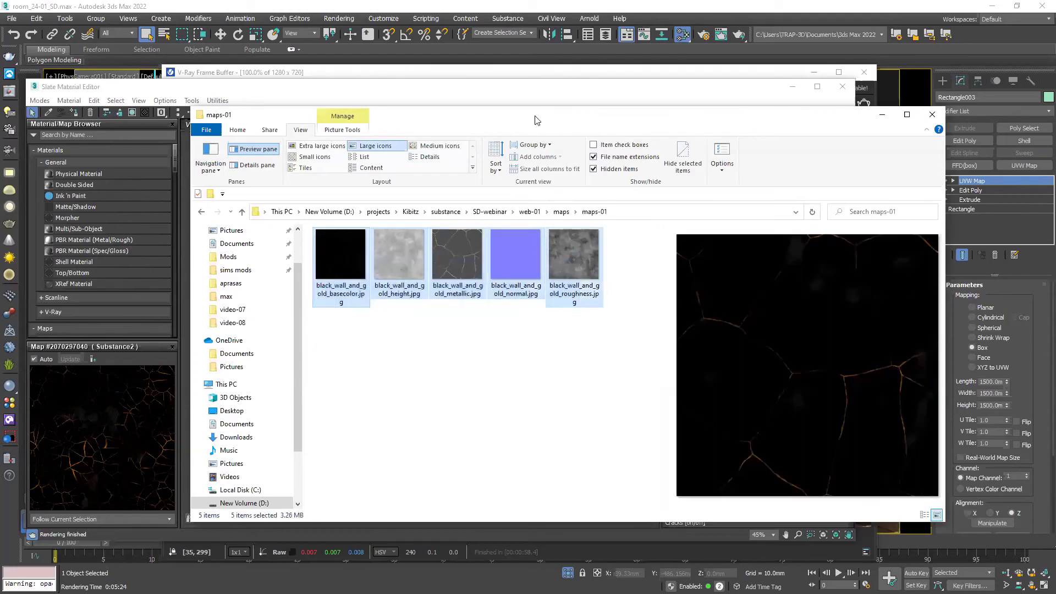
{"action": "left_click_drag", "start_coordinate": [519, 115], "coordinate": [598, 120]}
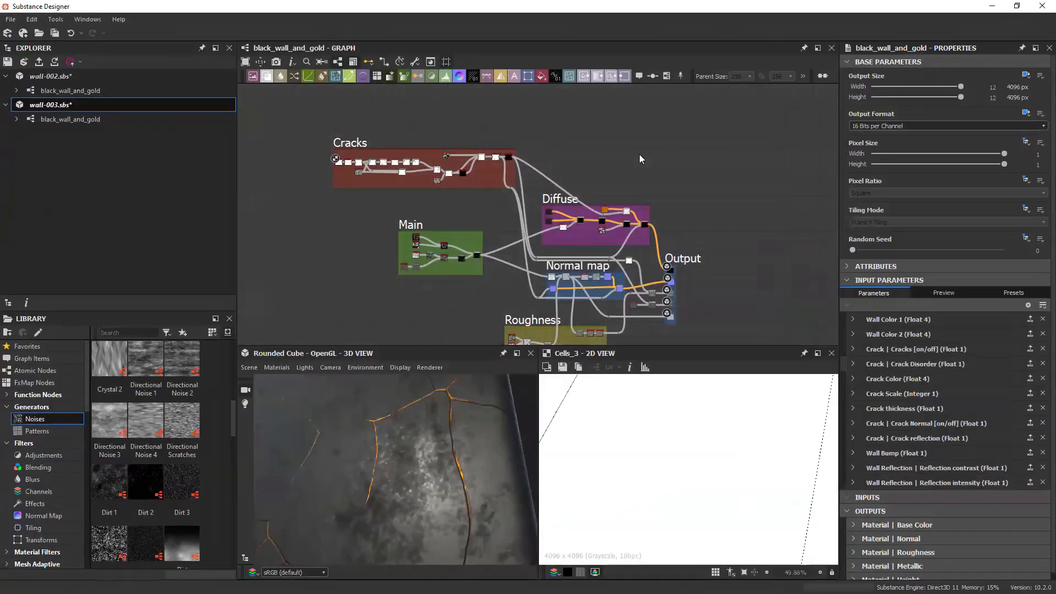
Step: Review the output export commands for the black_wall_and_gold graph in Substance Designer, and return to the maps-01 folder in File Explorer
{"action": "middle_click_drag", "start_coordinate": [589, 165], "coordinate": [577, 139]}
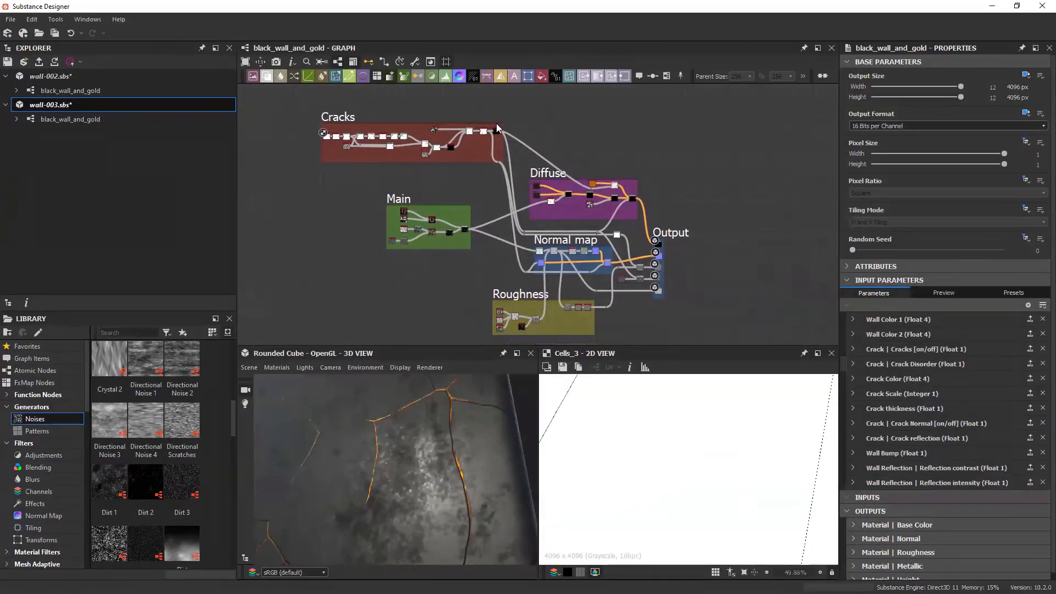
{"action": "left_click", "coordinate": [416, 64]}
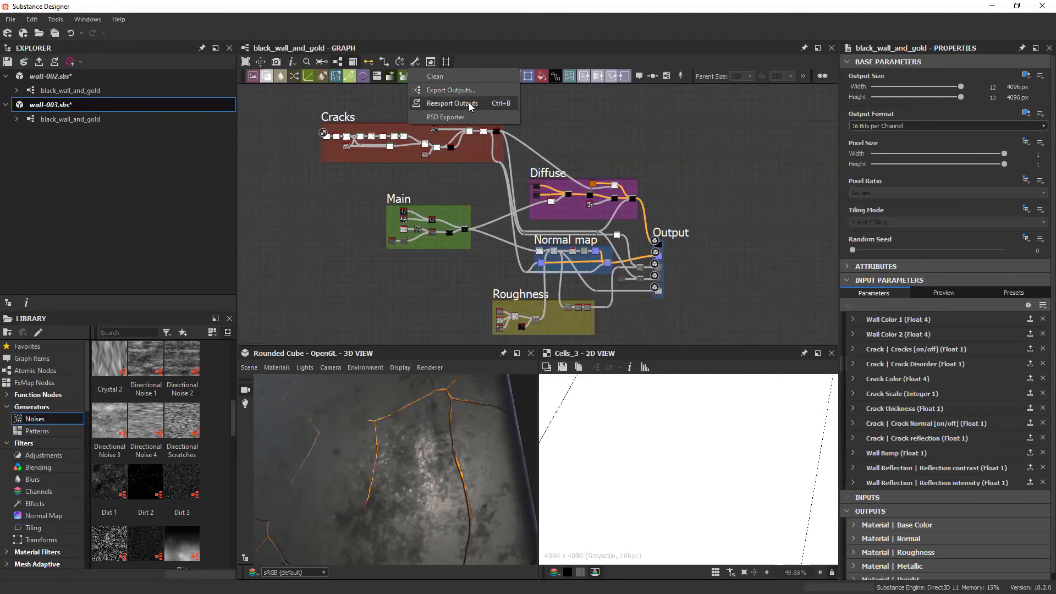
{"action": "left_click", "coordinate": [584, 149]}
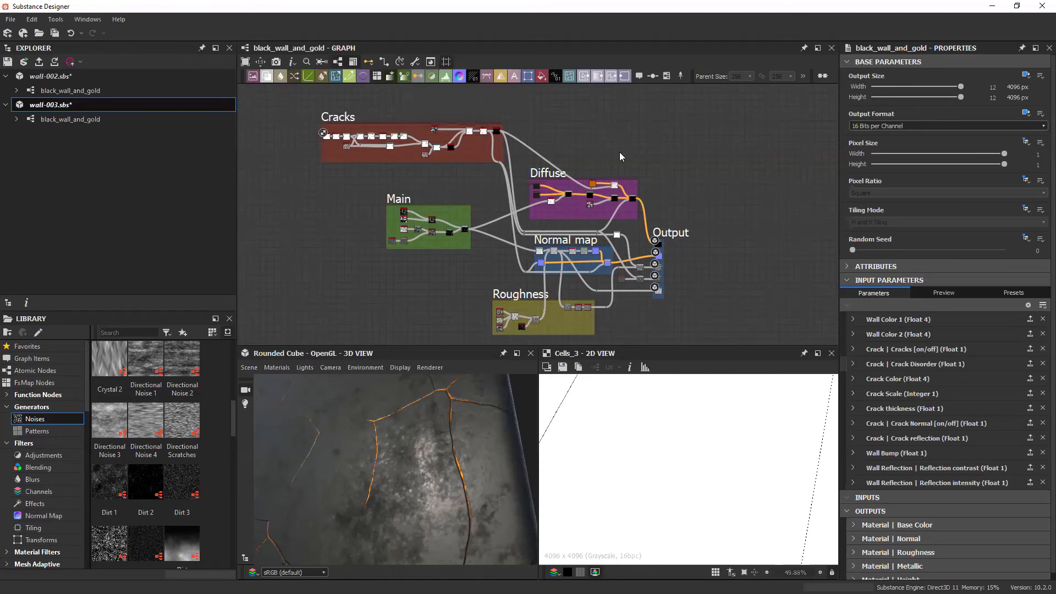
{"action": "left_click", "coordinate": [993, 7]}
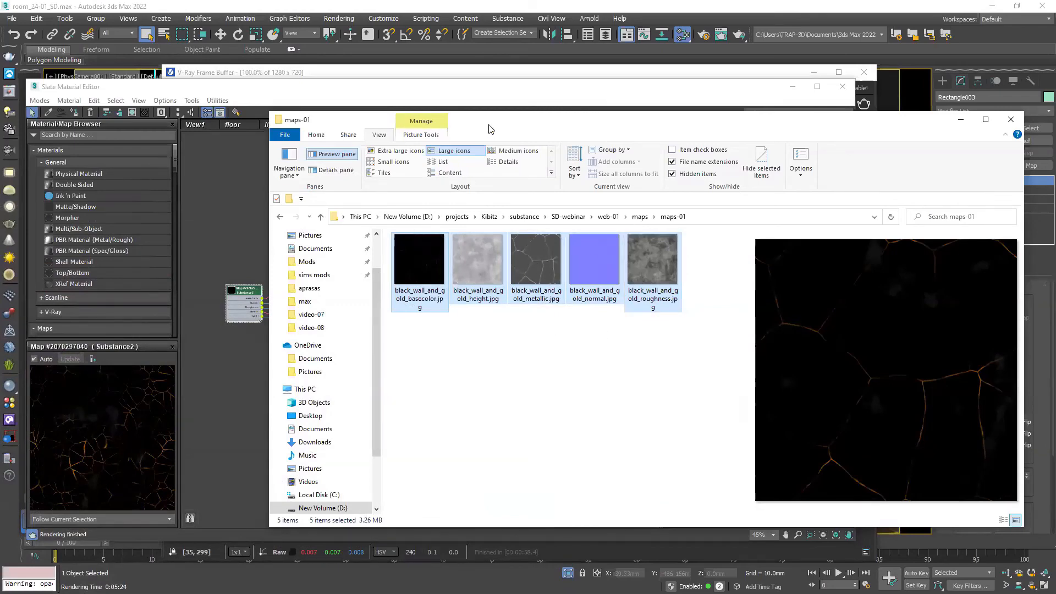
{"action": "left_click_drag", "start_coordinate": [491, 129], "coordinate": [578, 138]}
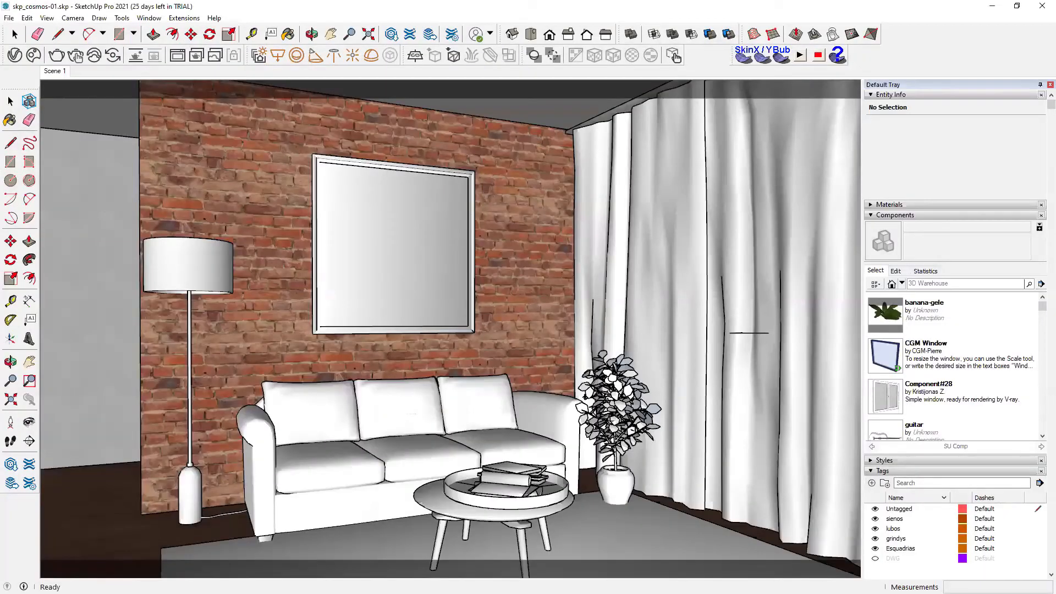
Step: Switch to SketchUp and create a Generic V-Ray material named doco-wall-02 in the V-Ray Asset Editor
{"action": "left_click", "coordinate": [15, 55]}
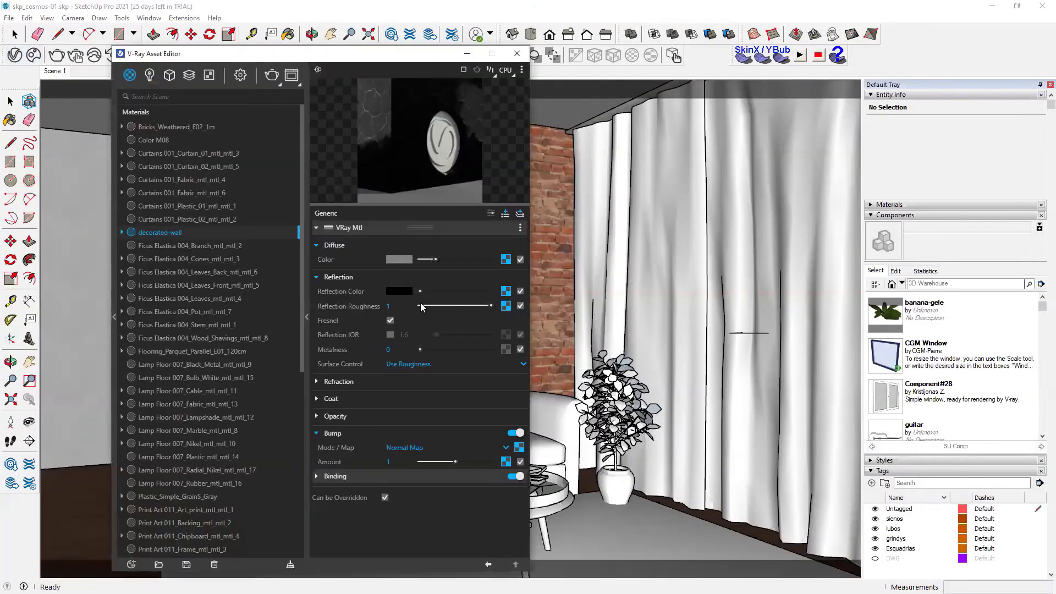
{"action": "left_click_drag", "start_coordinate": [355, 58], "coordinate": [484, 57]}
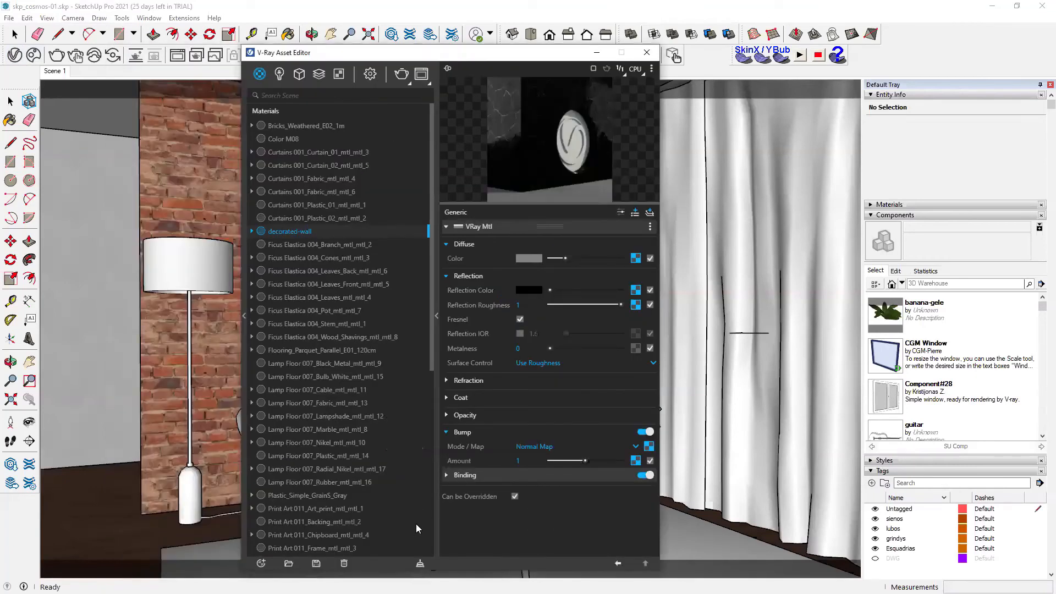
{"action": "left_click", "coordinate": [262, 564]}
{"action": "mouse_move", "coordinate": [291, 549]}
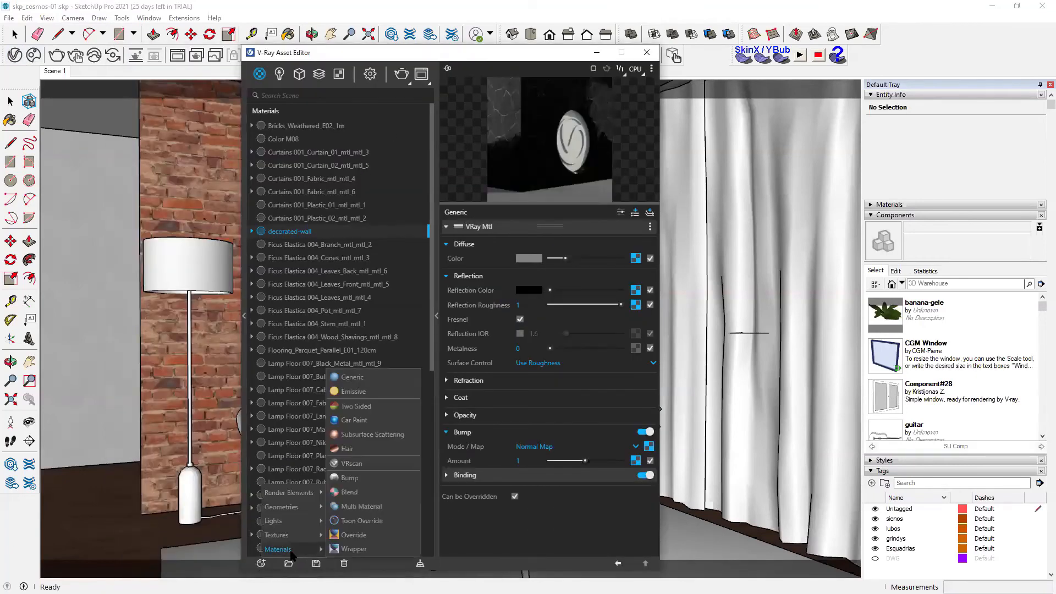
{"action": "left_click", "coordinate": [364, 376]}
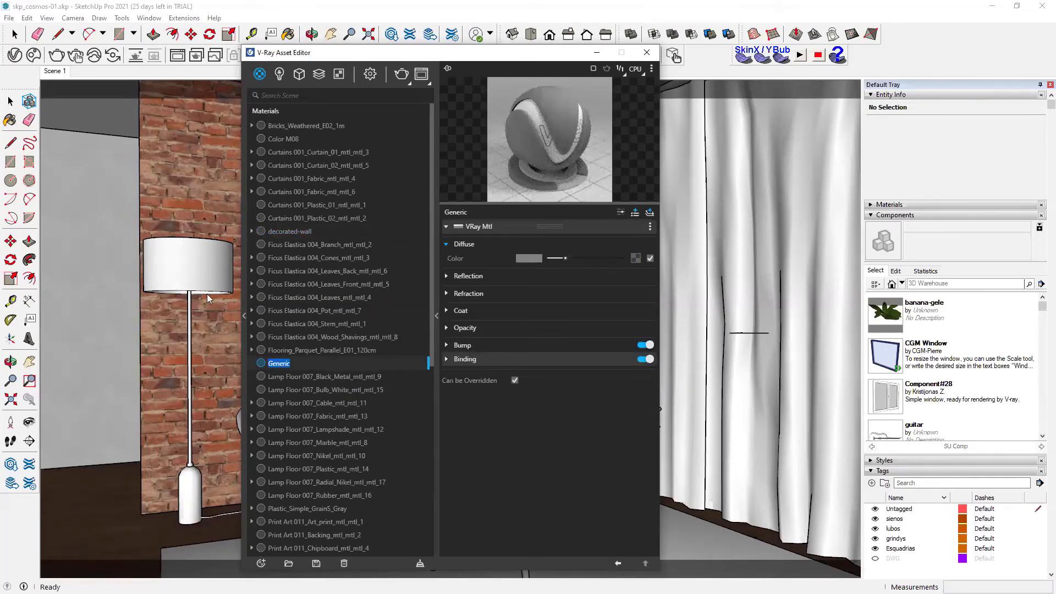
{"action": "type", "text": "deco-wall-02"}
{"action": "key", "text": "Return"}
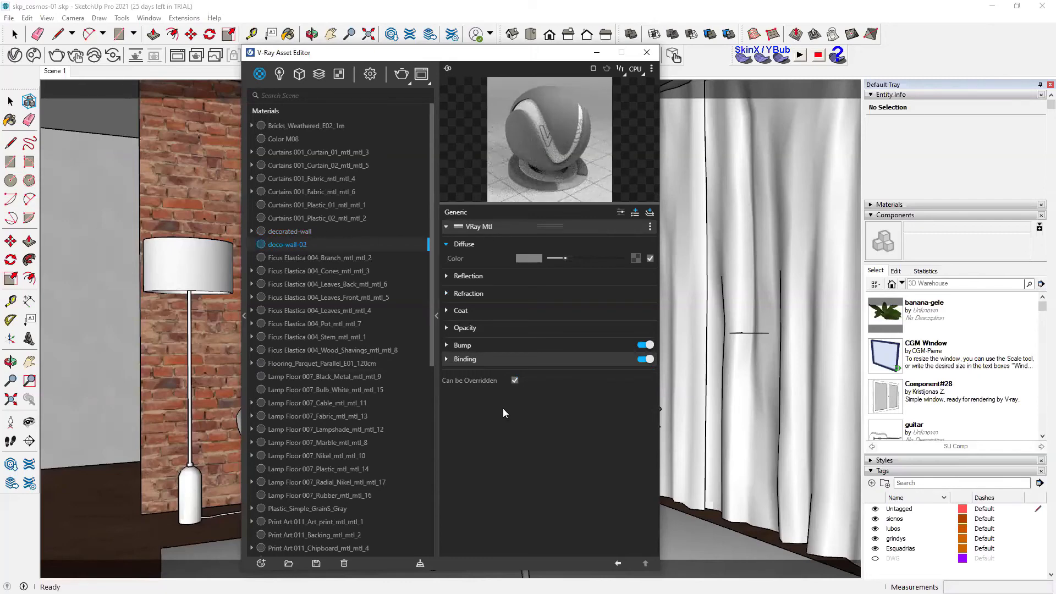
Step: Expand the doco-wall-02 reflection settings and assign black_wall_and_gold_basecolor.jpg from the maps-01 folder as its diffuse color texture
{"action": "left_click", "coordinate": [446, 276]}
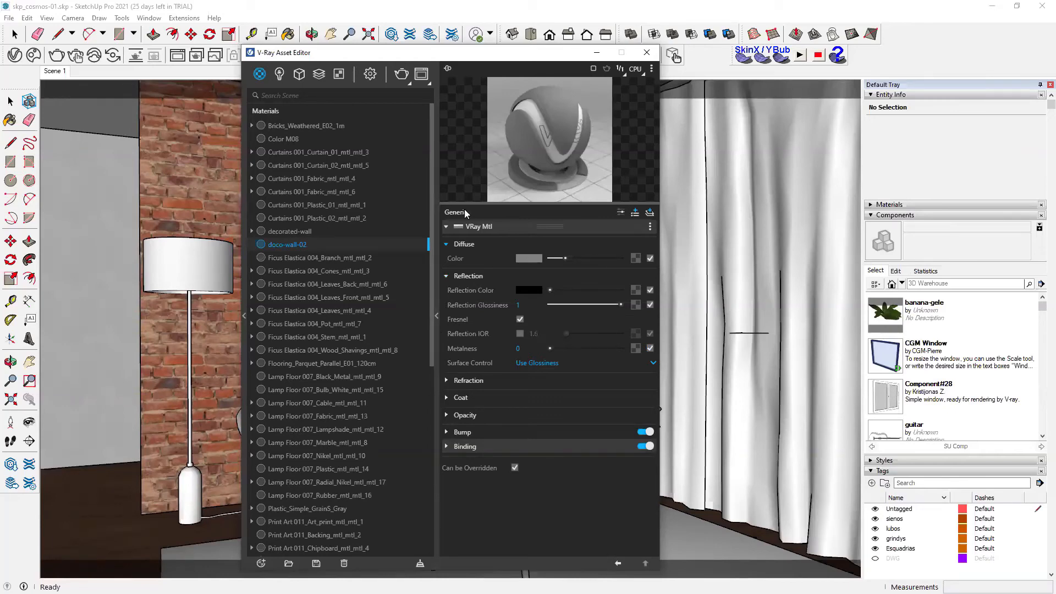
{"action": "left_click_drag", "start_coordinate": [370, 54], "coordinate": [318, 43]}
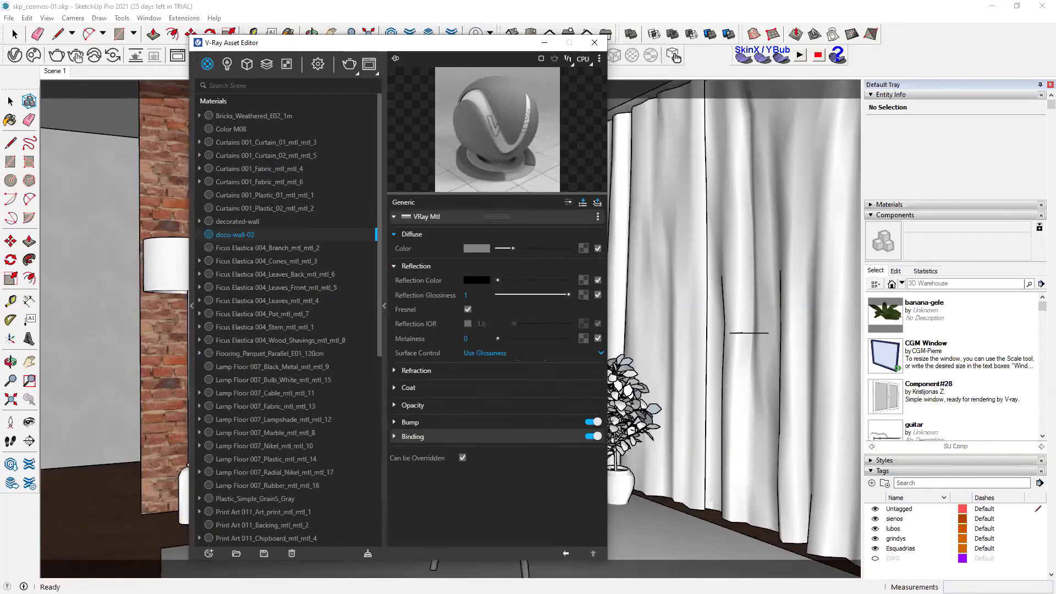
{"action": "key", "text": "alt+Tab"}
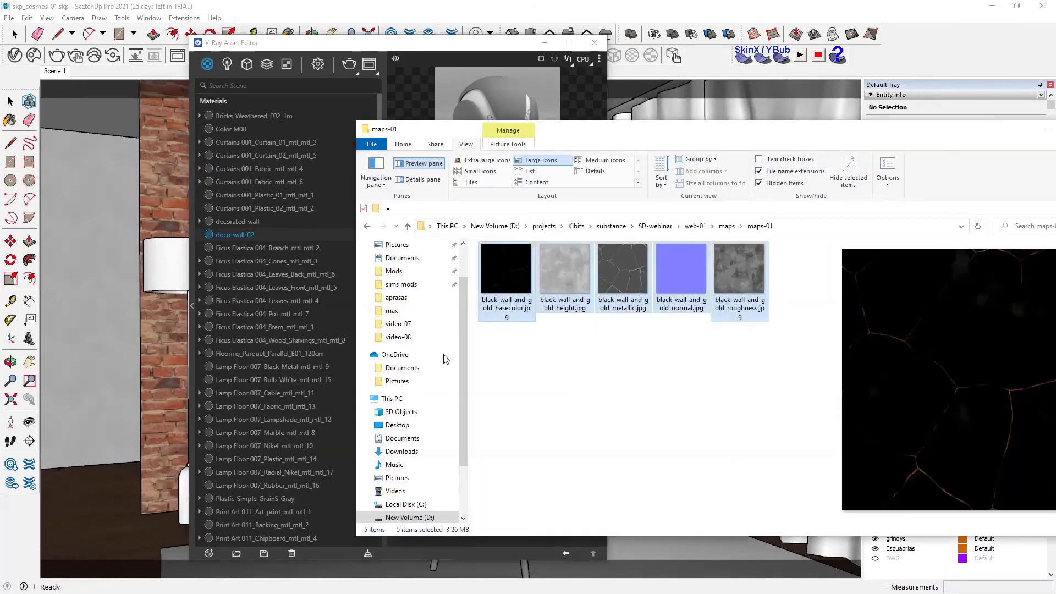
{"action": "left_click_drag", "start_coordinate": [600, 133], "coordinate": [809, 95]}
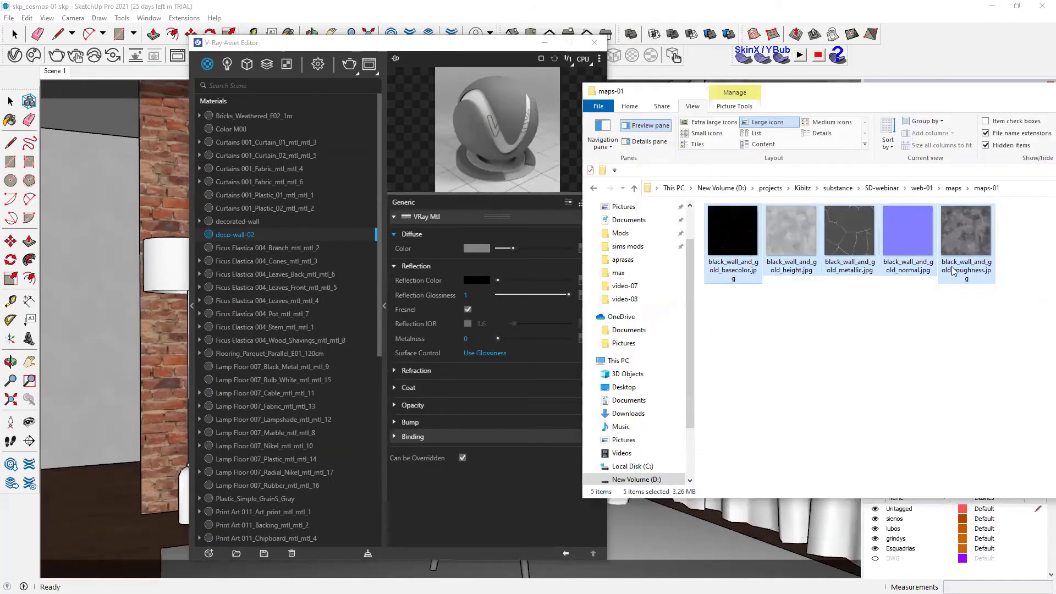
{"action": "left_click", "coordinate": [740, 274]}
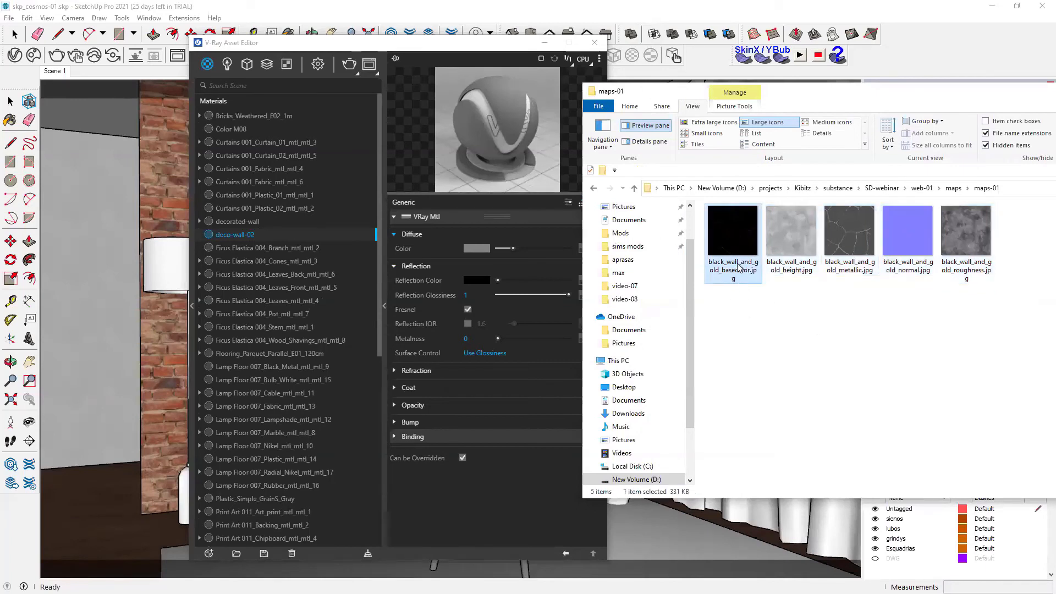
{"action": "left_click_drag", "start_coordinate": [743, 93], "coordinate": [773, 89]}
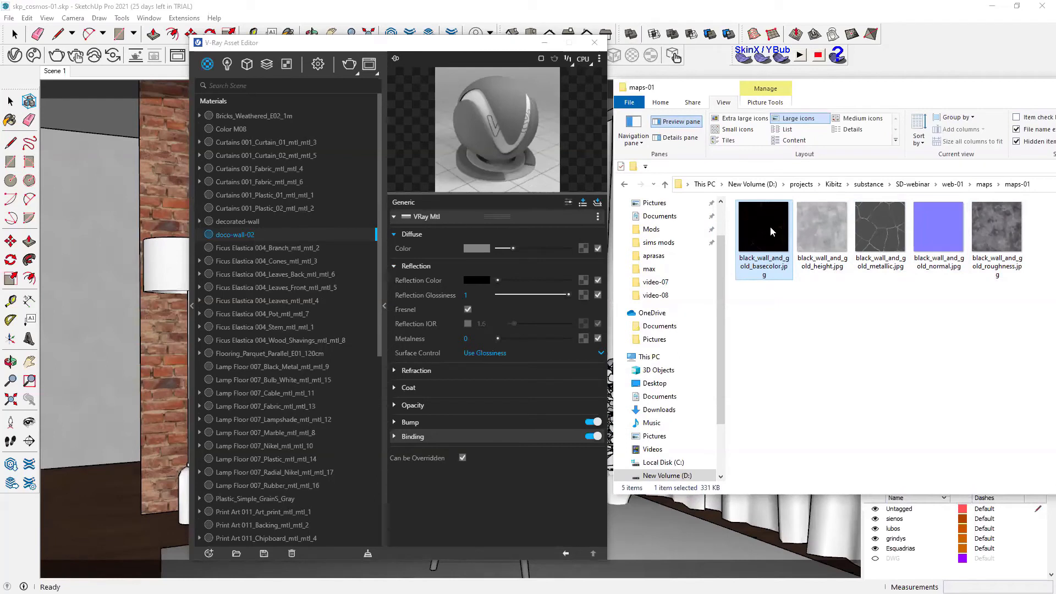
{"action": "left_click_drag", "start_coordinate": [770, 226], "coordinate": [582, 249]}
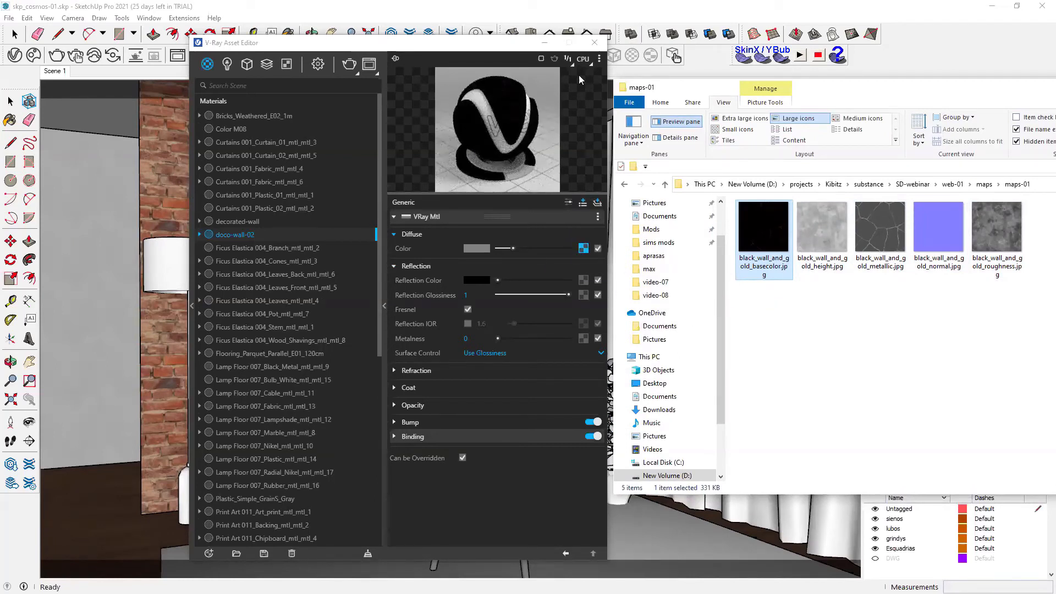
Step: Set the material preview scene to Wall and assign black_wall_and_gold_metallic.jpg as the Reflection Color texture
{"action": "left_click", "coordinate": [599, 59]}
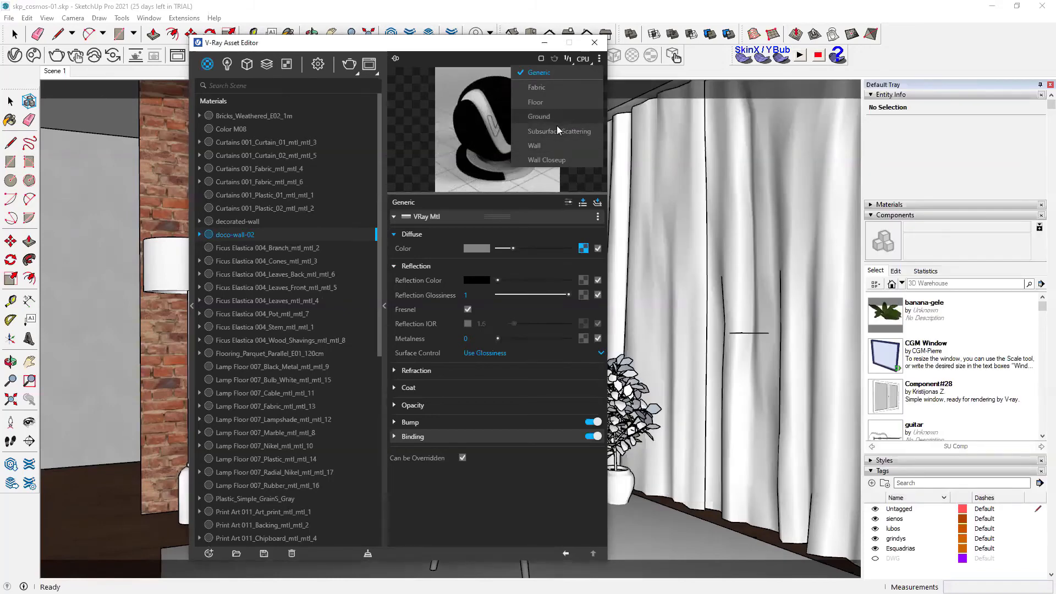
{"action": "left_click", "coordinate": [549, 145]}
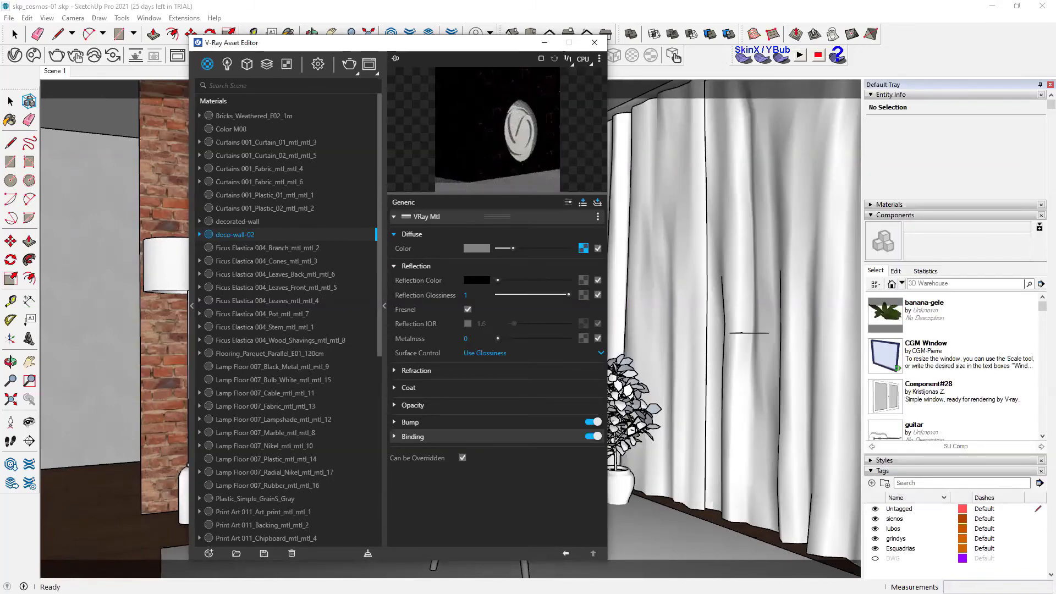
{"action": "key", "text": "alt+Tab"}
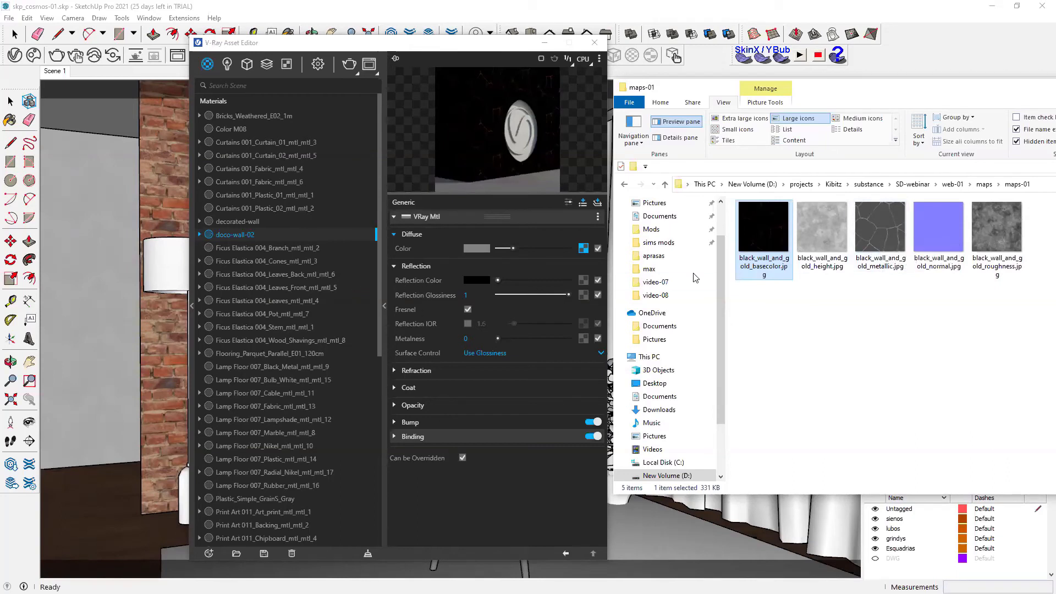
{"action": "left_click_drag", "start_coordinate": [882, 239], "coordinate": [584, 281]}
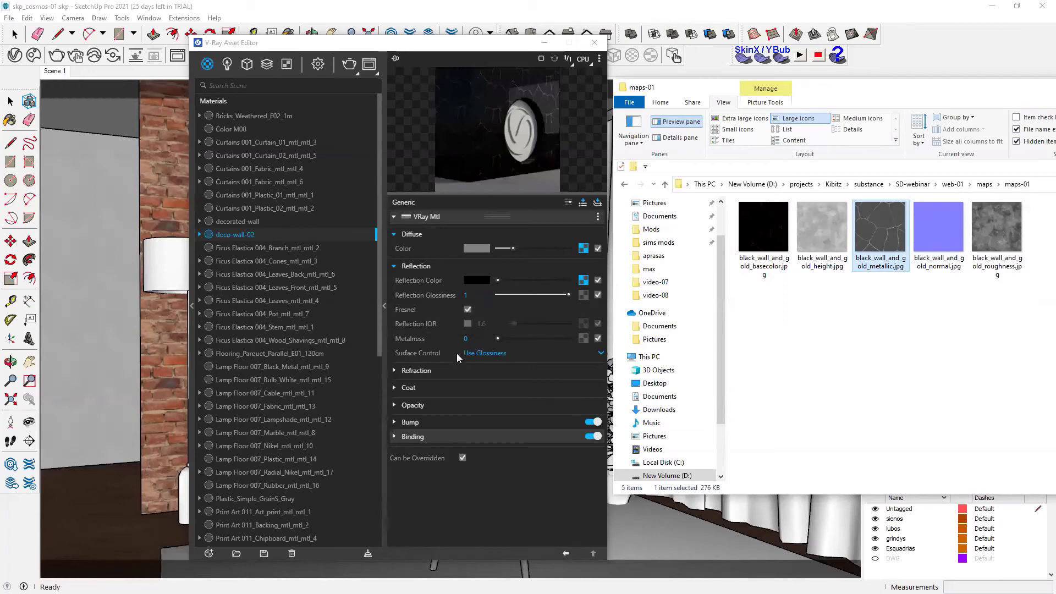
Step: Set Surface Control to Use Roughness and assign black_wall_and_gold_roughness.jpg as the Reflection Roughness texture
{"action": "left_click", "coordinate": [490, 353]}
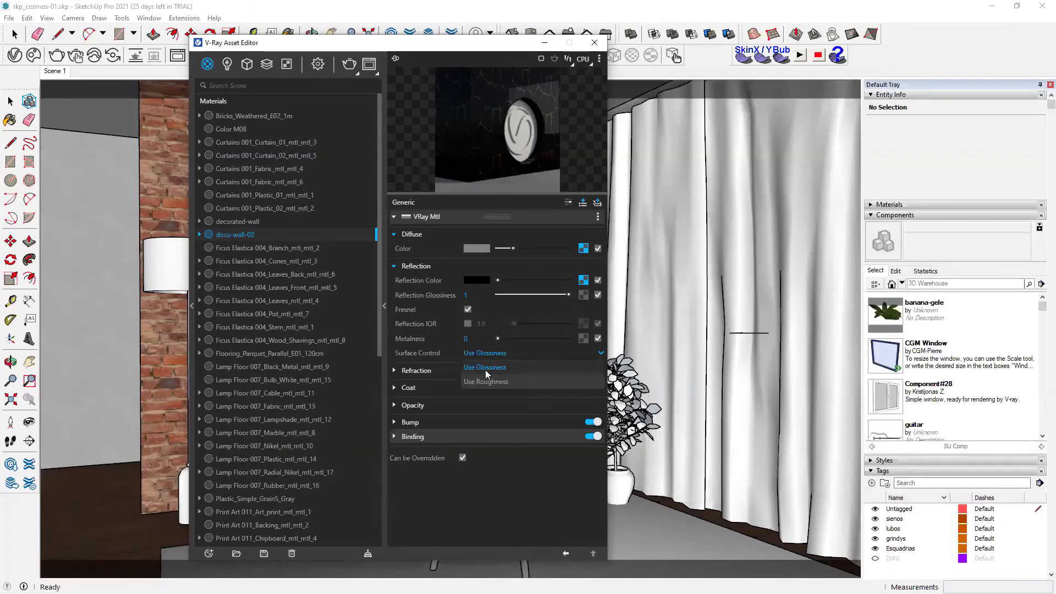
{"action": "left_click", "coordinate": [488, 381]}
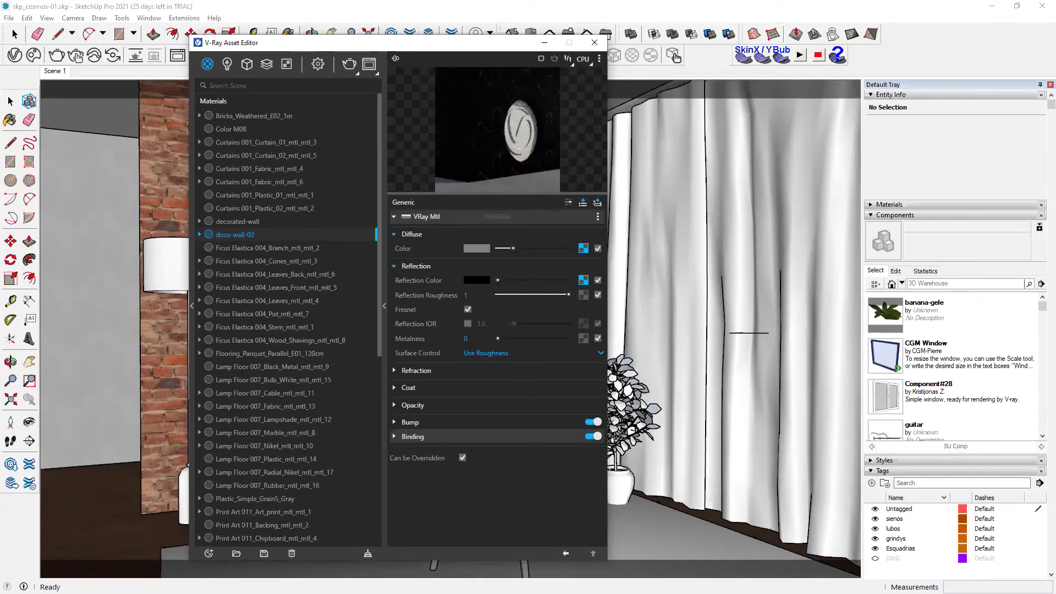
{"action": "key", "text": "alt+Tab"}
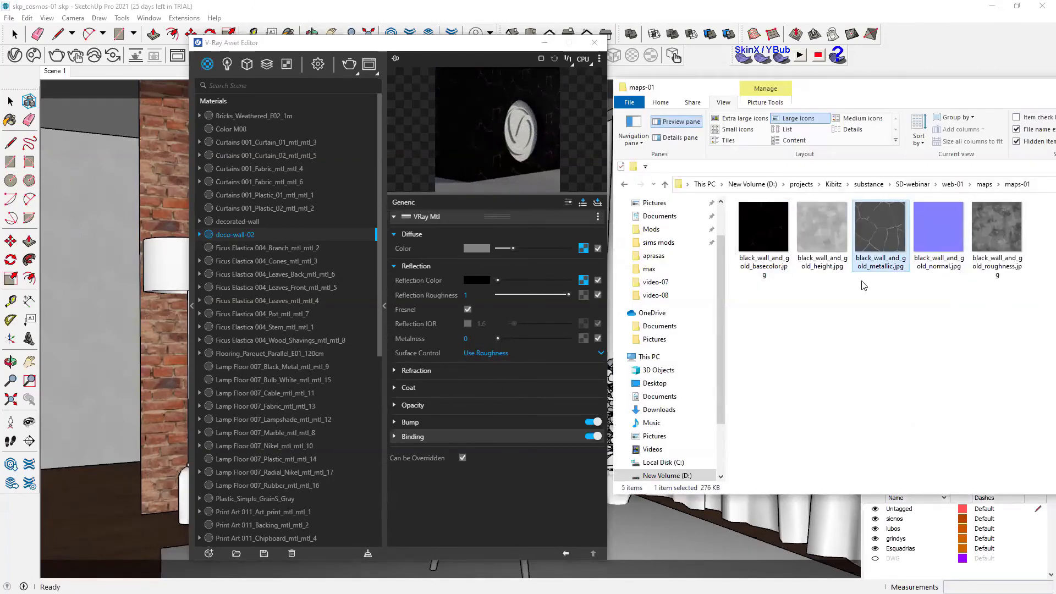
{"action": "left_click", "coordinate": [999, 234]}
{"action": "left_click_drag", "start_coordinate": [998, 235], "coordinate": [583, 294]}
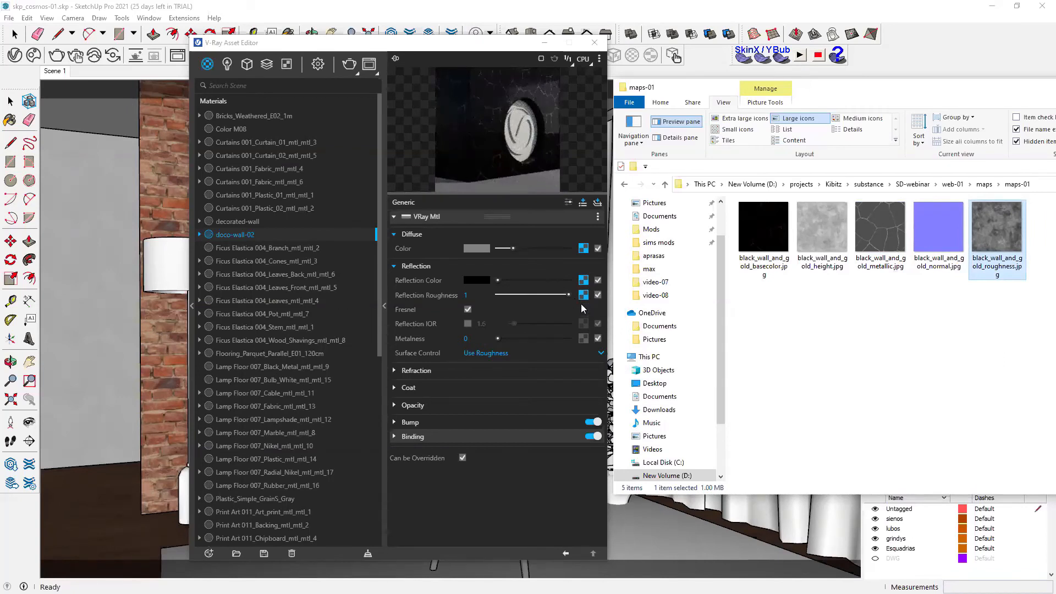
Step: Set the Bump mode to Normal Map with black_wall_and_gold_normal.jpg, and assign black_wall_and_gold_height.jpg as the bump Amount texture
{"action": "left_click", "coordinate": [822, 242]}
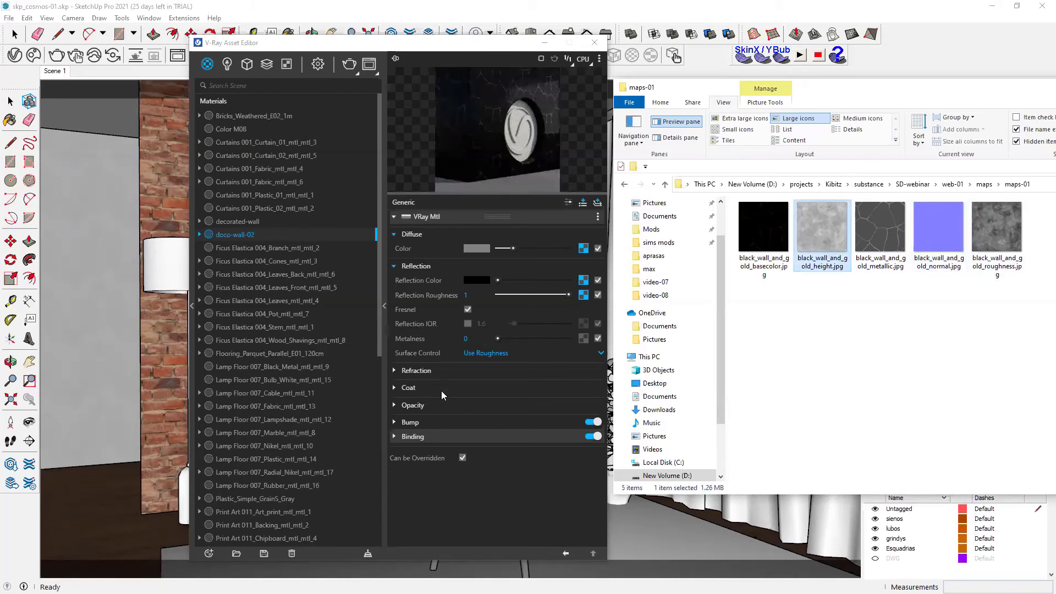
{"action": "left_click", "coordinate": [946, 236]}
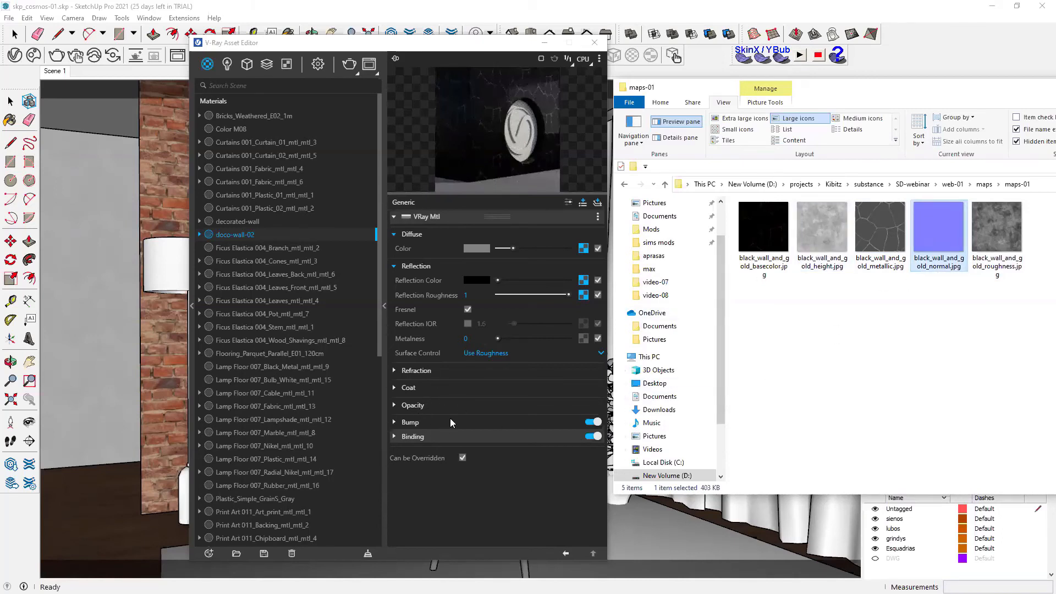
{"action": "left_click", "coordinate": [556, 423]}
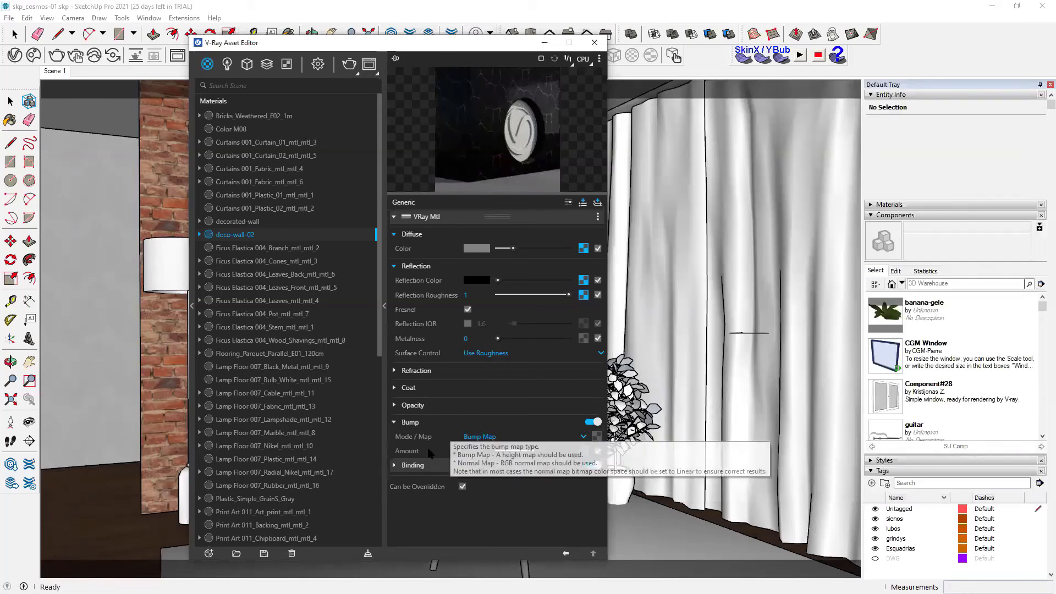
{"action": "left_click", "coordinate": [478, 437]}
{"action": "left_click", "coordinate": [485, 463]}
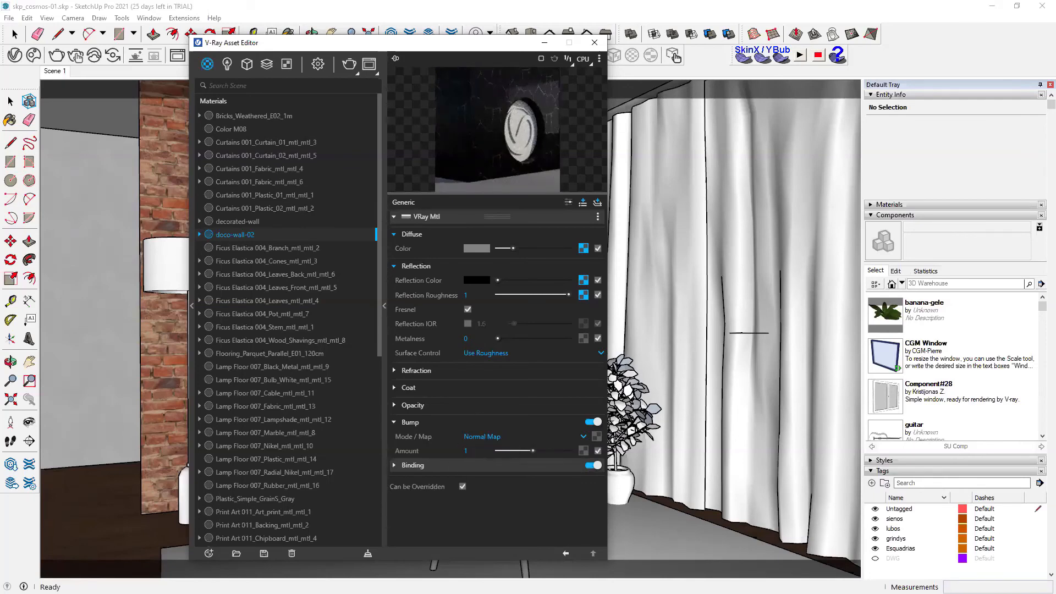
{"action": "key", "text": "alt+Tab"}
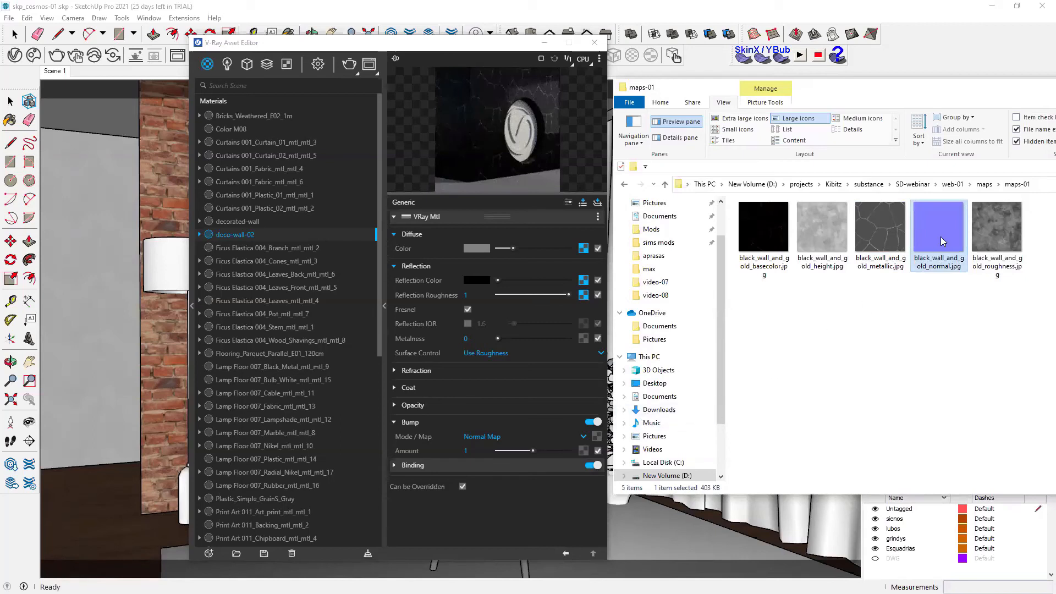
{"action": "left_click_drag", "start_coordinate": [941, 238], "coordinate": [596, 437]}
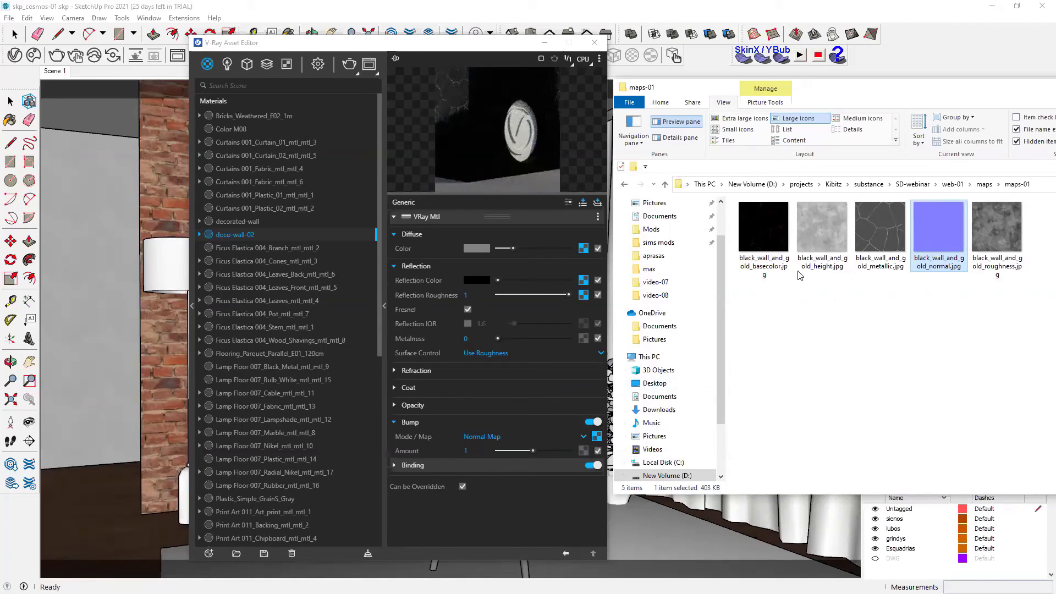
{"action": "left_click", "coordinate": [822, 242]}
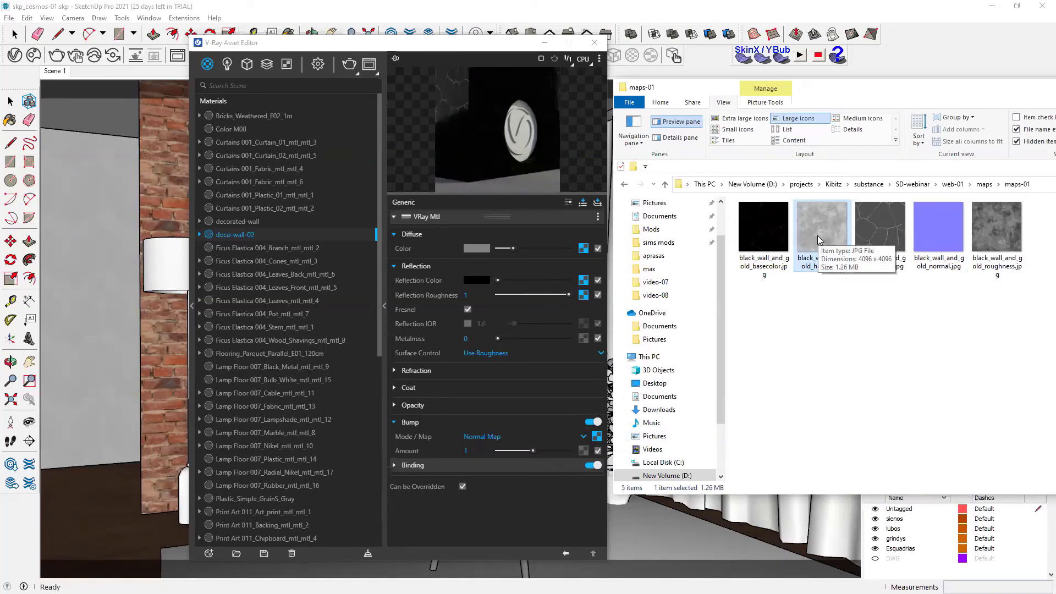
{"action": "left_click_drag", "start_coordinate": [818, 241], "coordinate": [583, 451]}
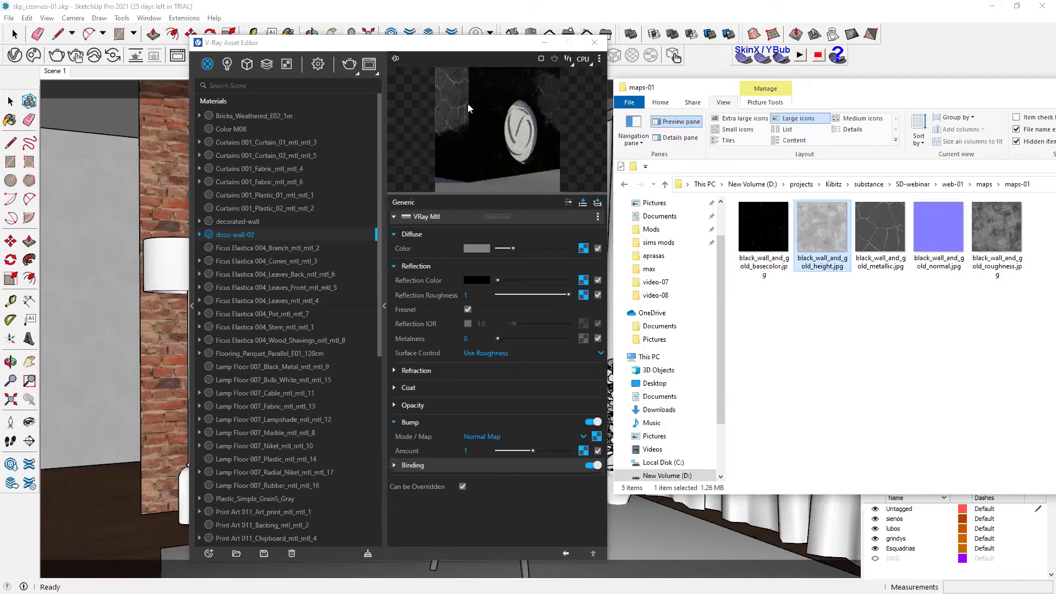
Step: Select the brick wall face behind the sofa together with its edges and make it a group
{"action": "left_click", "coordinate": [484, 44]}
{"action": "left_click_drag", "start_coordinate": [472, 44], "coordinate": [238, 149]}
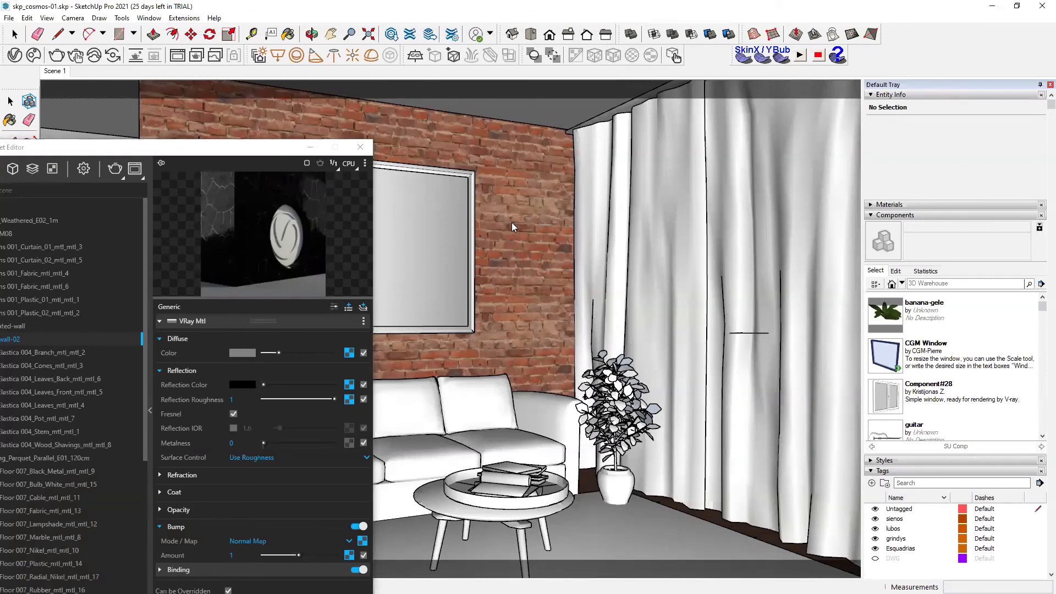
{"action": "left_click_drag", "start_coordinate": [251, 153], "coordinate": [318, 139]}
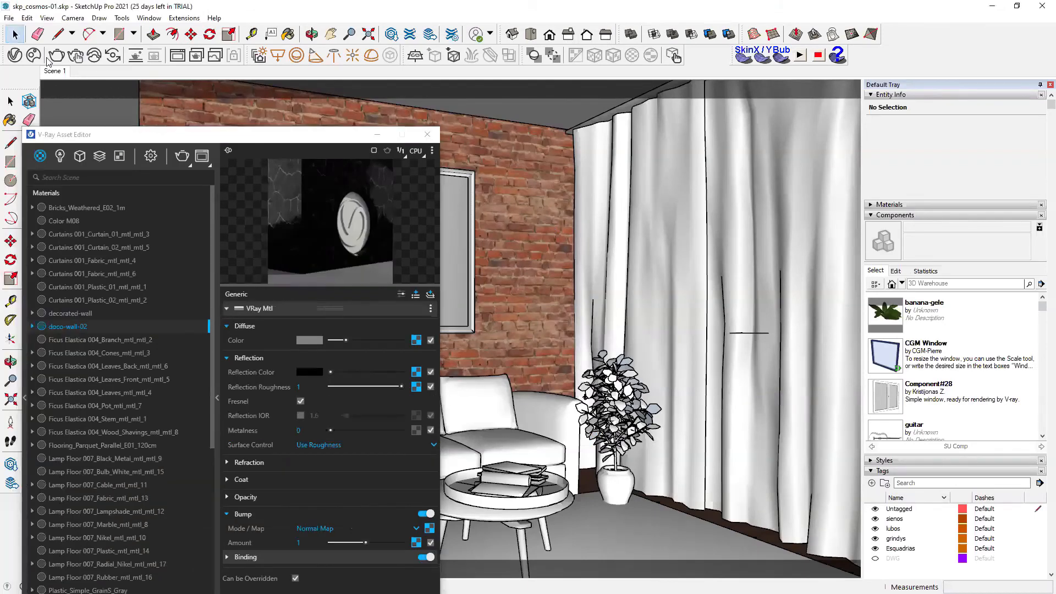
{"action": "double_click", "coordinate": [528, 242]}
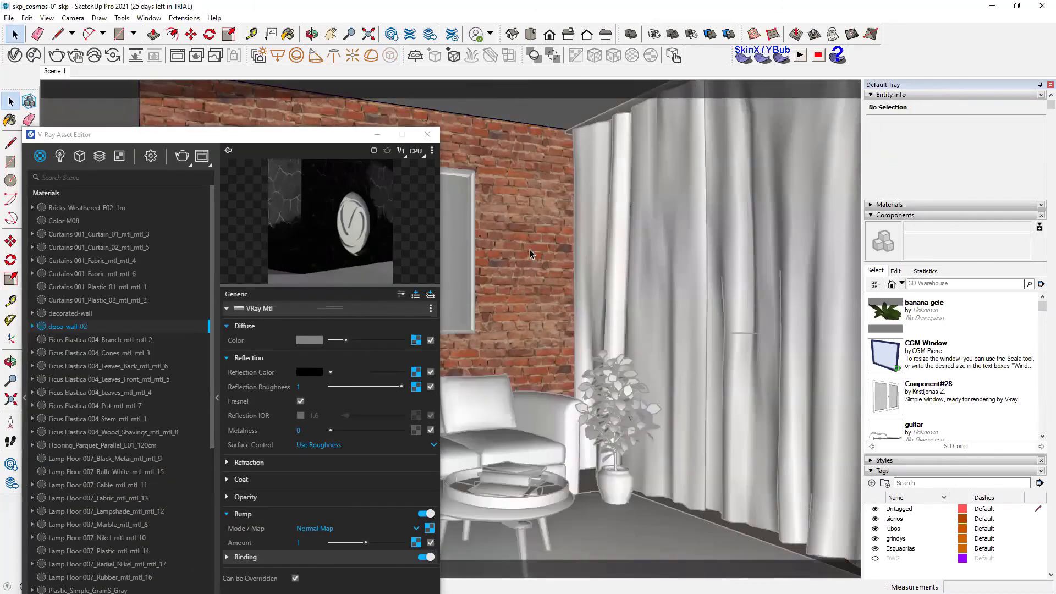
{"action": "left_click", "coordinate": [528, 250]}
{"action": "left_click_drag", "start_coordinate": [290, 137], "coordinate": [247, 144]}
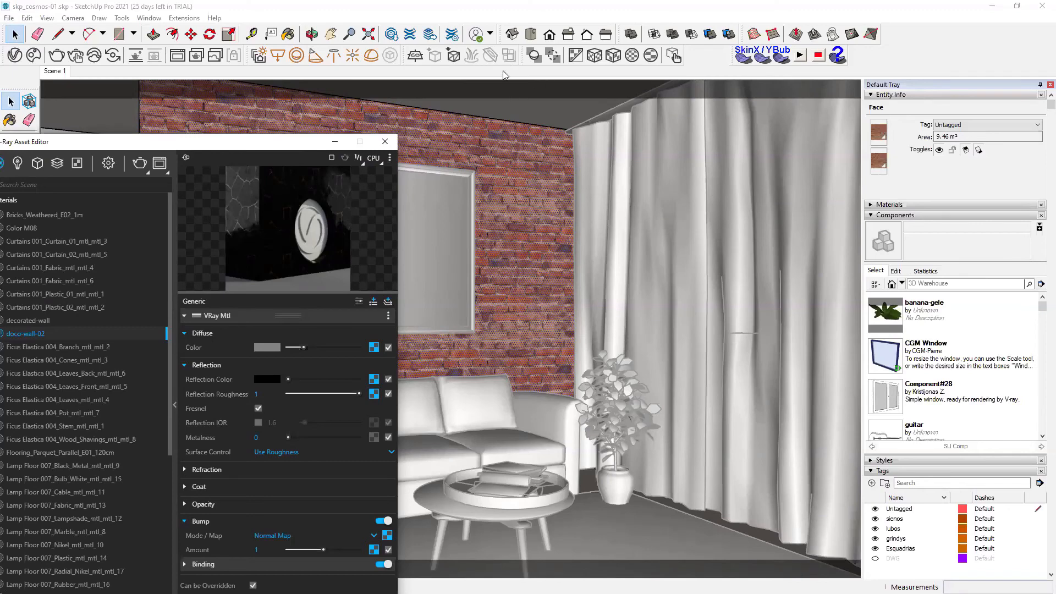
{"action": "double_click", "coordinate": [525, 188]}
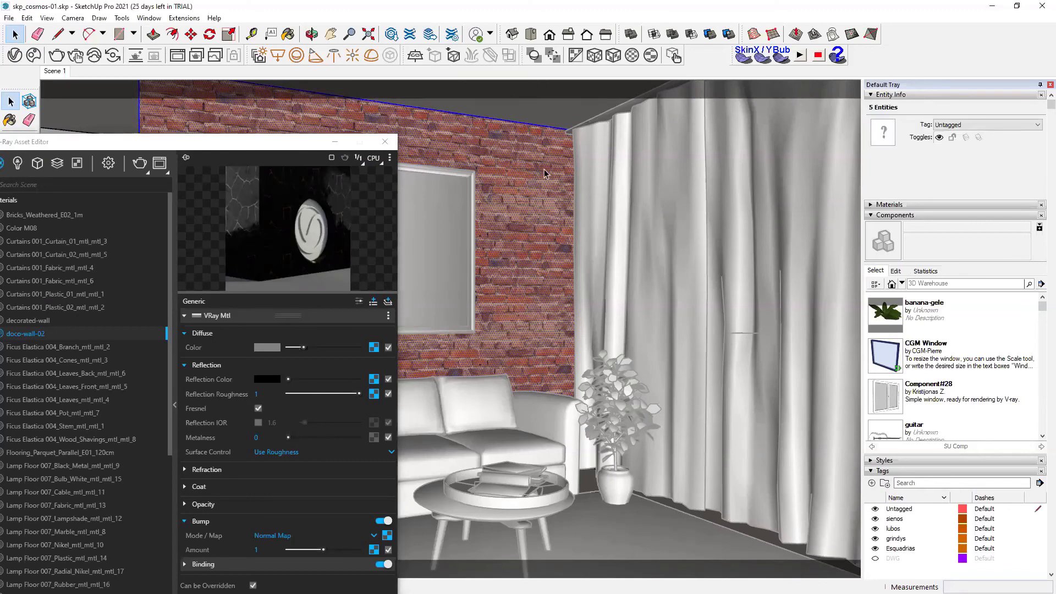
{"action": "right_click", "coordinate": [529, 179]}
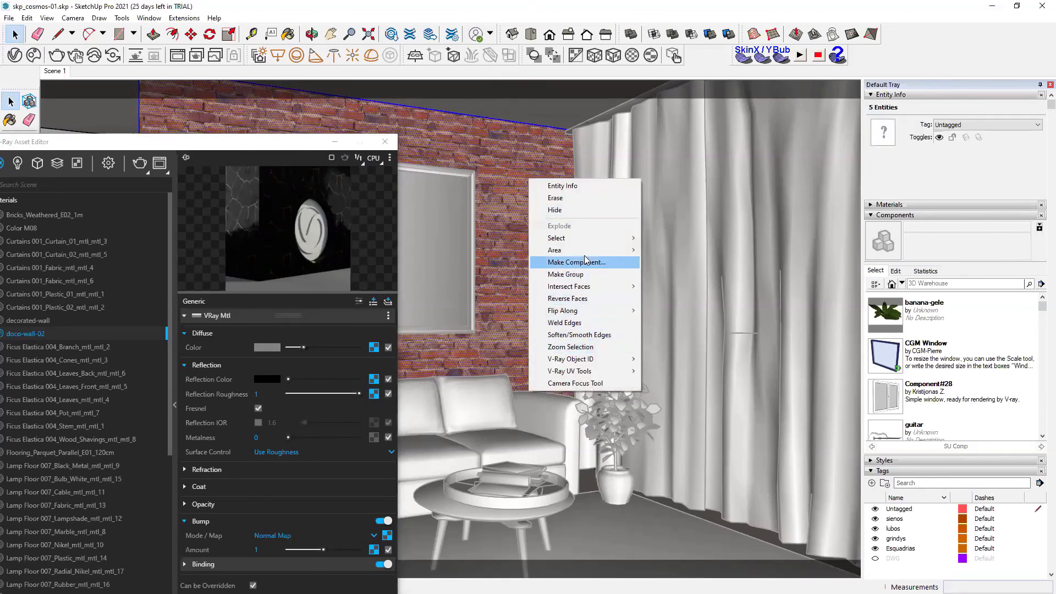
{"action": "left_click", "coordinate": [567, 275]}
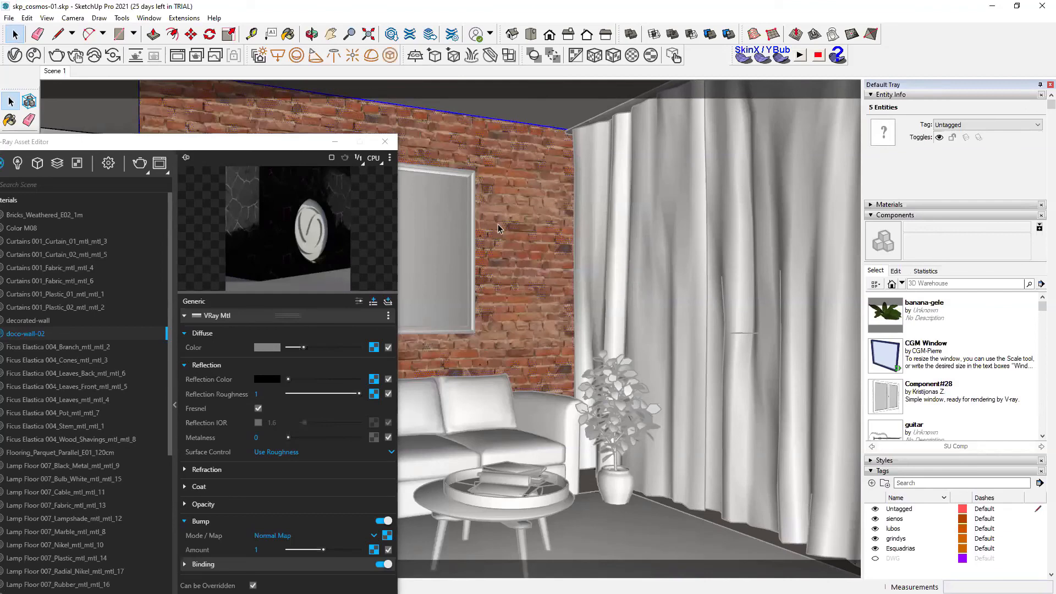
Step: Add V-Ray Displacement to the wall group and assign black_wall_and_gold_height.jpg as its Normal Displacement map
{"action": "left_click", "coordinate": [510, 57]}
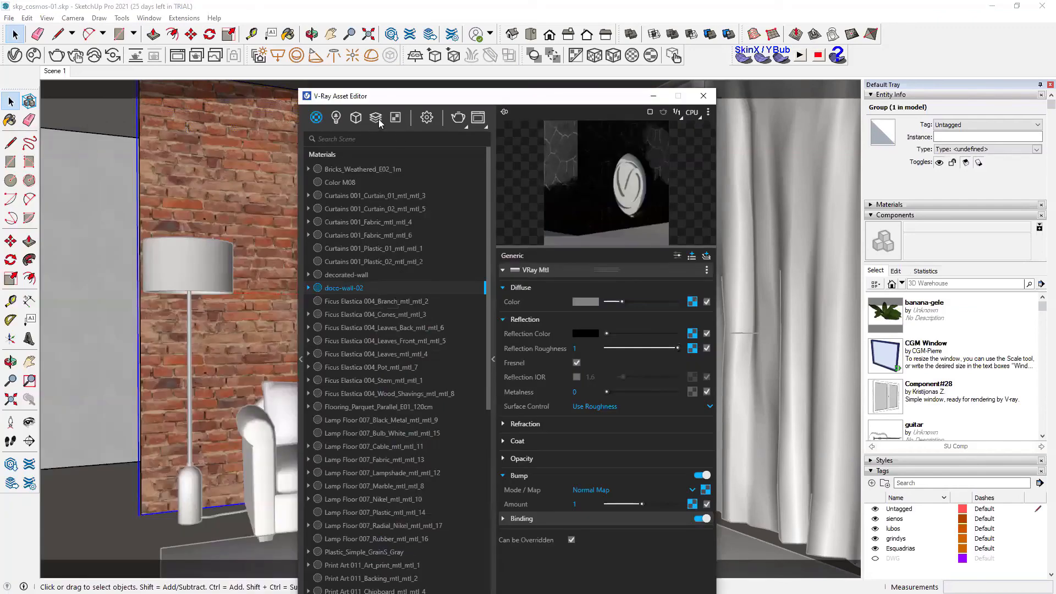
{"action": "left_click", "coordinate": [373, 119]}
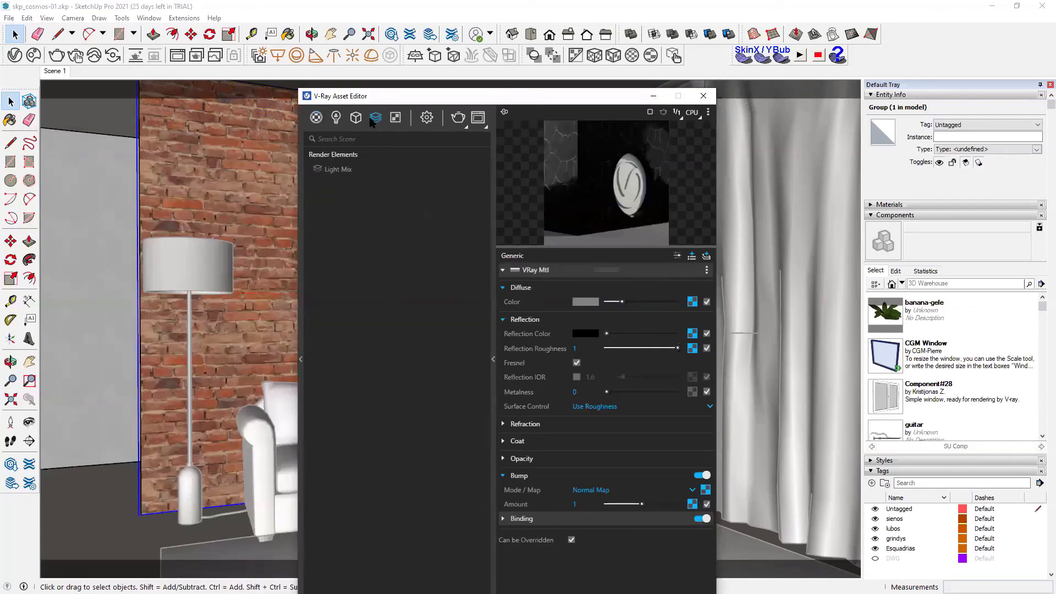
{"action": "left_click", "coordinate": [356, 118]}
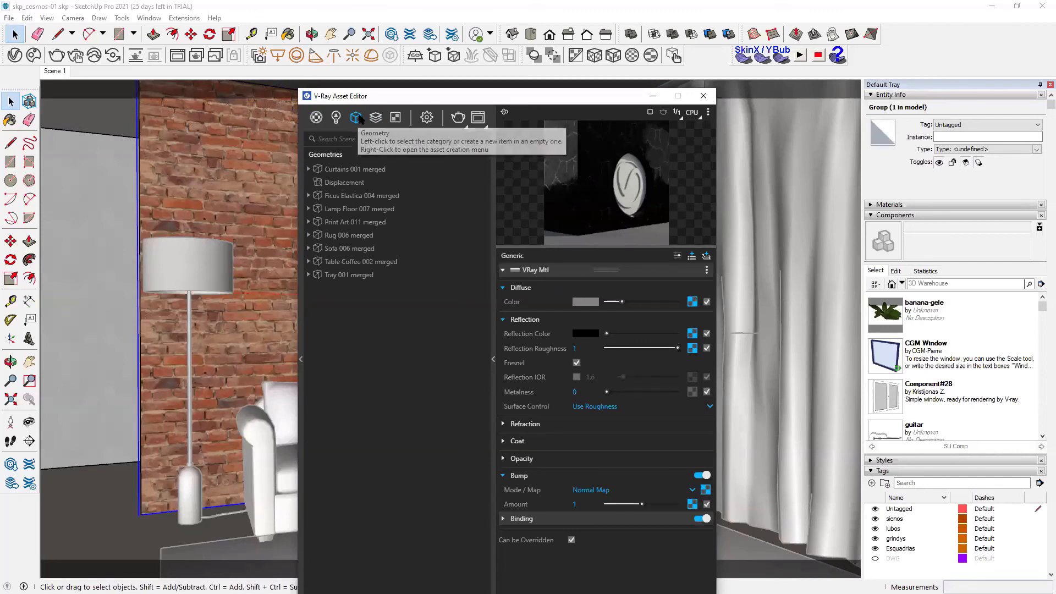
{"action": "left_click", "coordinate": [356, 185]}
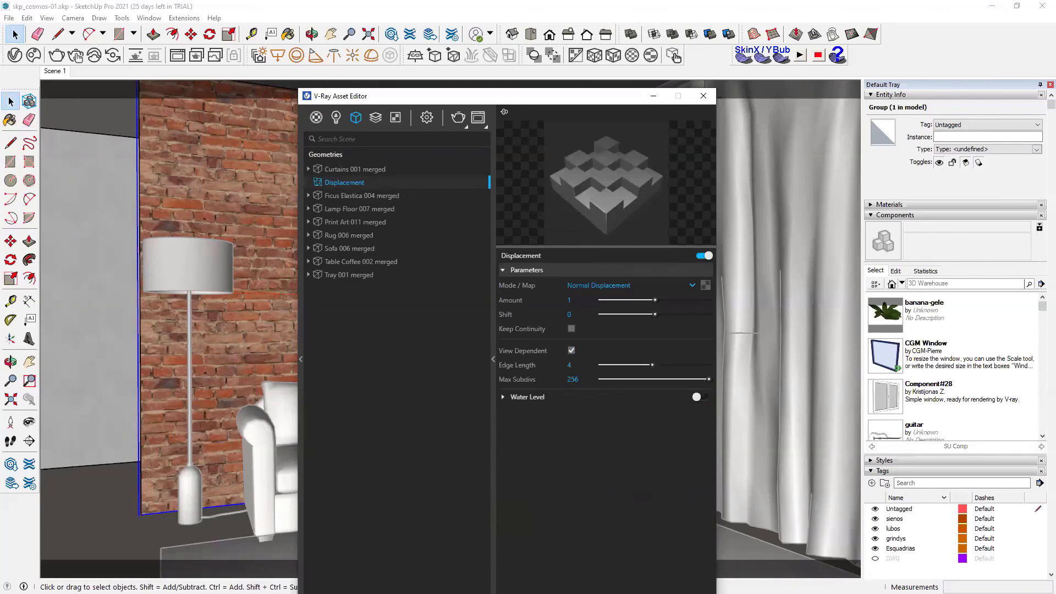
{"action": "key", "text": "alt+Tab"}
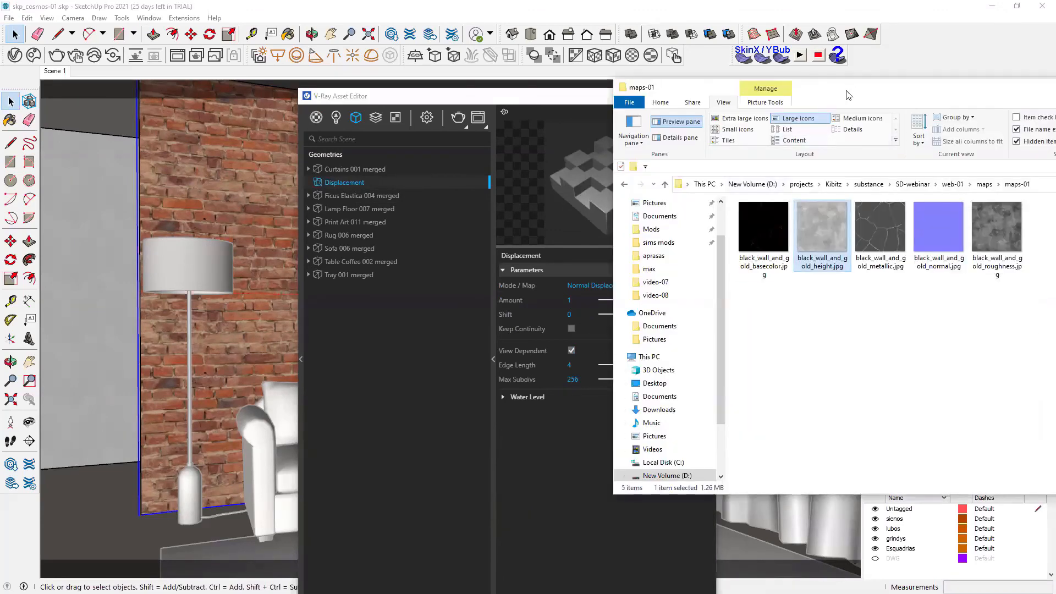
{"action": "left_click_drag", "start_coordinate": [847, 95], "coordinate": [975, 123]}
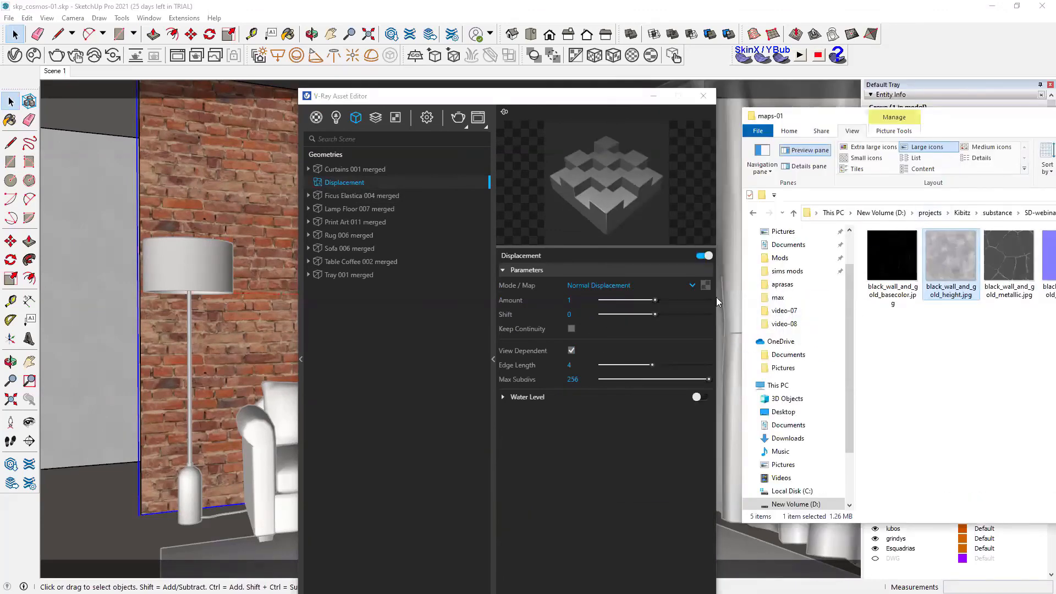
{"action": "left_click_drag", "start_coordinate": [716, 302], "coordinate": [706, 285]}
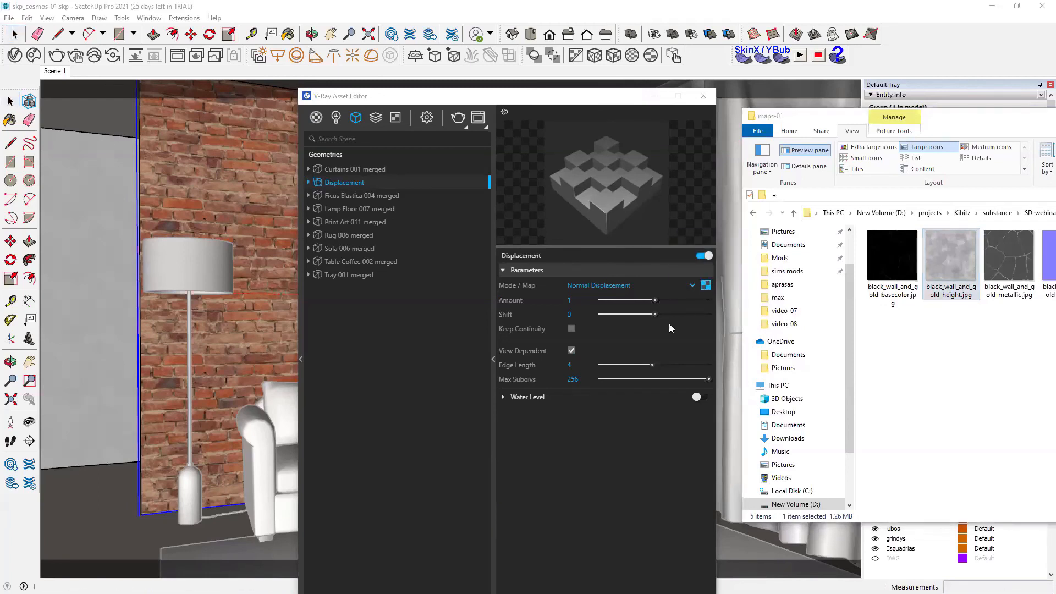
Step: Enable Keep Continuity for the wall's displacement and set its Amount to 0.17
{"action": "left_click", "coordinate": [572, 329]}
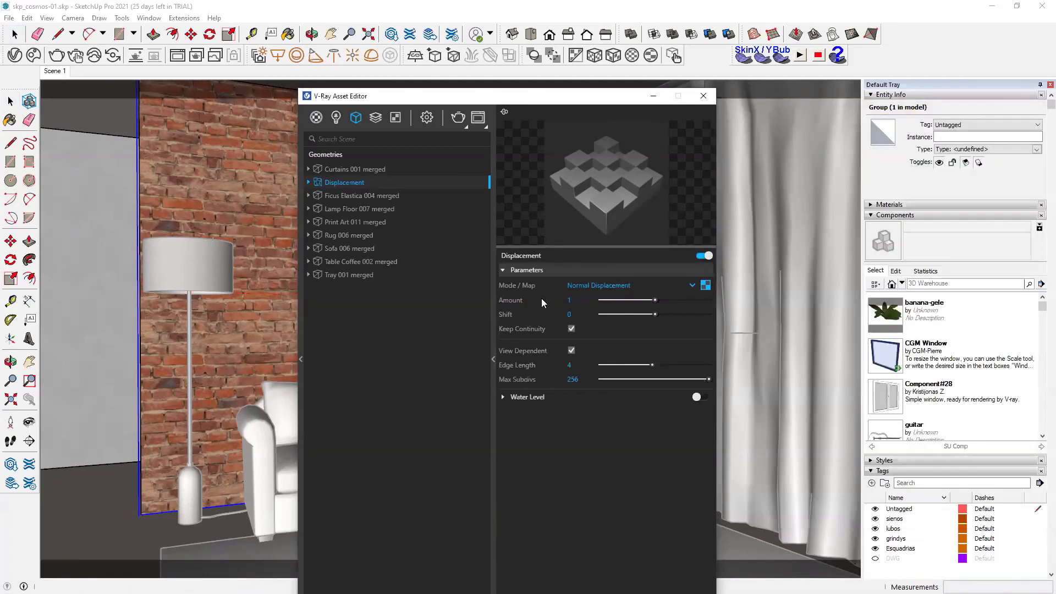
{"action": "left_click", "coordinate": [575, 300]}
{"action": "double_click", "coordinate": [570, 301]}
{"action": "left_click_drag", "start_coordinate": [613, 304], "coordinate": [610, 304]}
{"action": "left_click", "coordinate": [655, 96]}
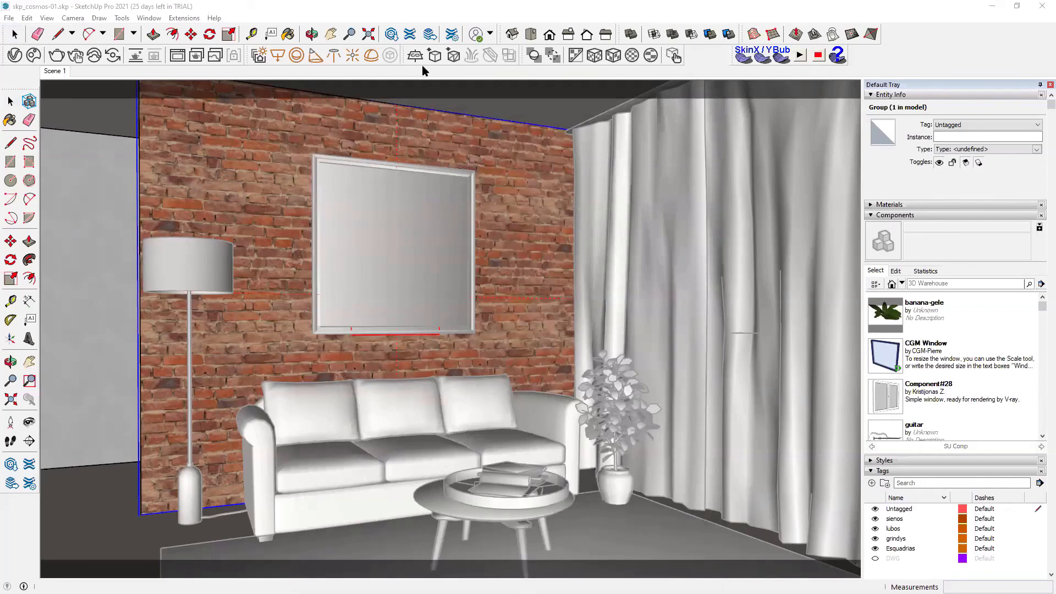
Step: Apply the doco-wall-02 material to the selected wall group from the V-Ray Asset Editor
{"action": "left_click", "coordinate": [15, 55]}
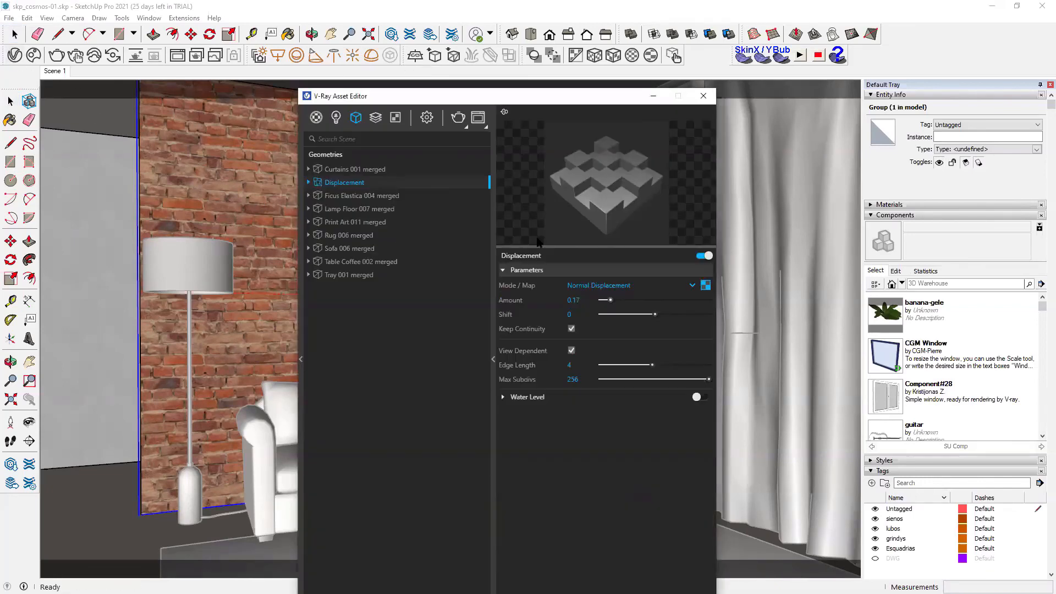
{"action": "left_click", "coordinate": [317, 117]}
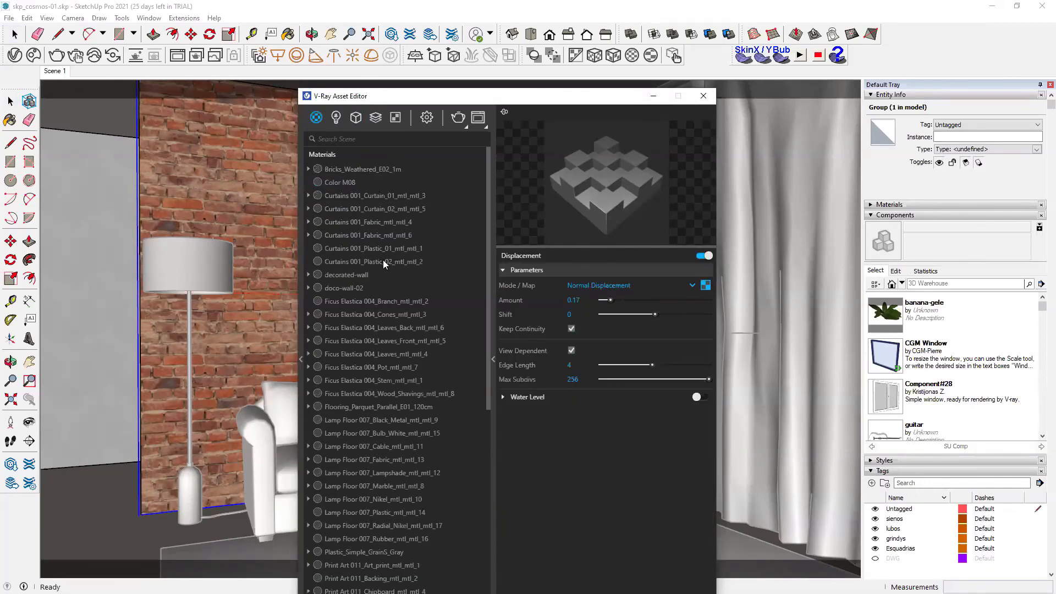
{"action": "left_click", "coordinate": [354, 289]}
{"action": "right_click", "coordinate": [326, 289]}
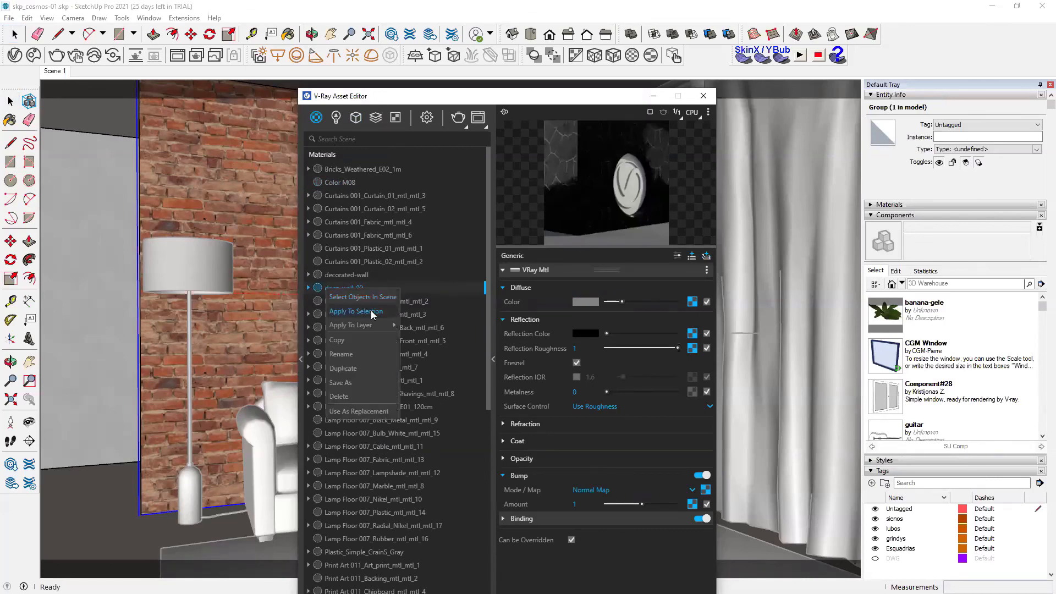
{"action": "left_click", "coordinate": [363, 311]}
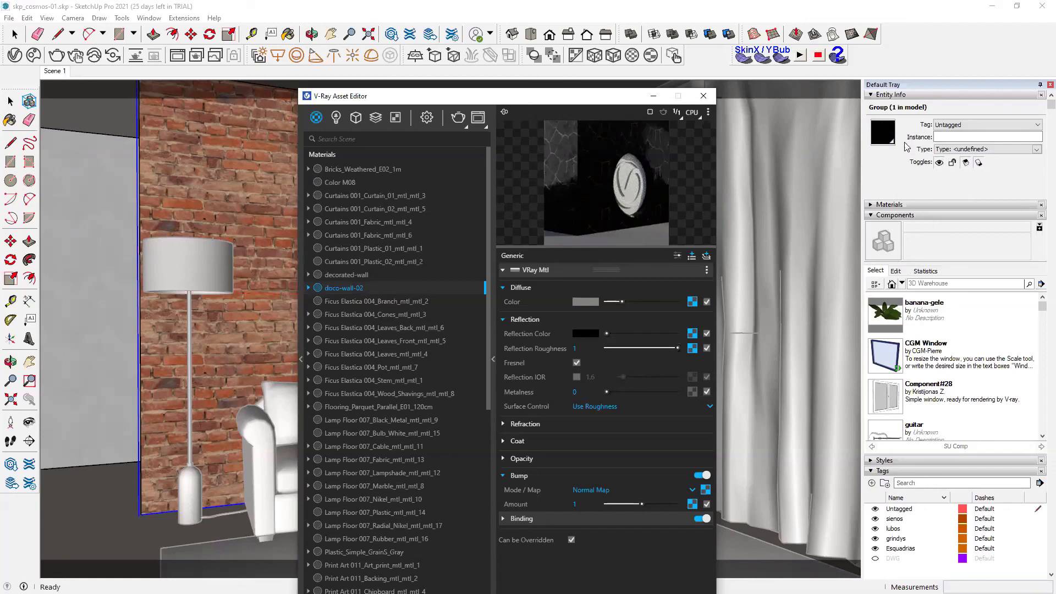
Step: Set the doco-wall-02 texture size to 1500 mm in the SketchUp material settings
{"action": "left_click", "coordinate": [872, 205]}
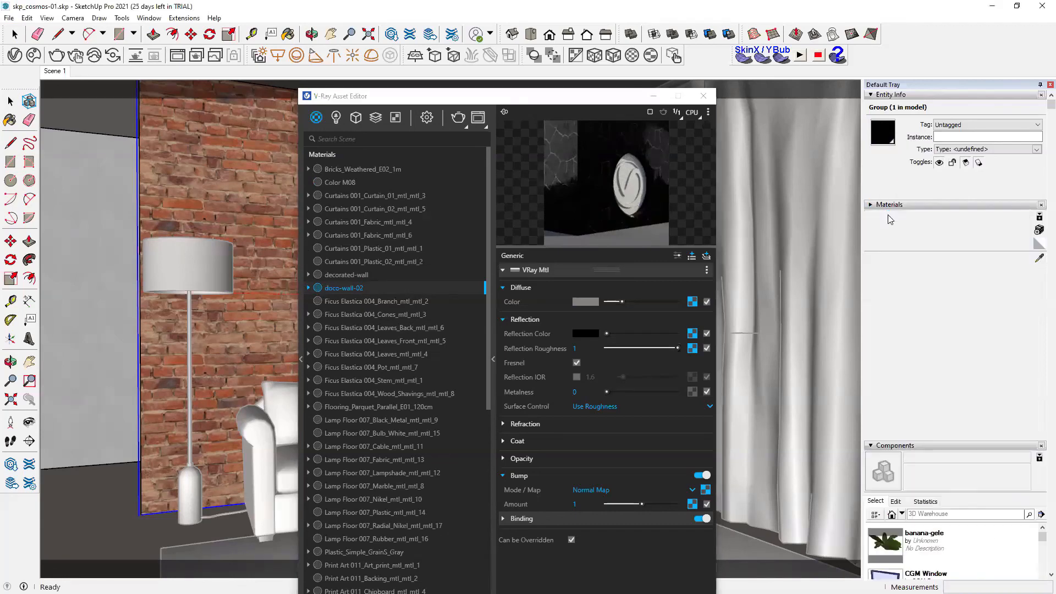
{"action": "left_click", "coordinate": [896, 260]}
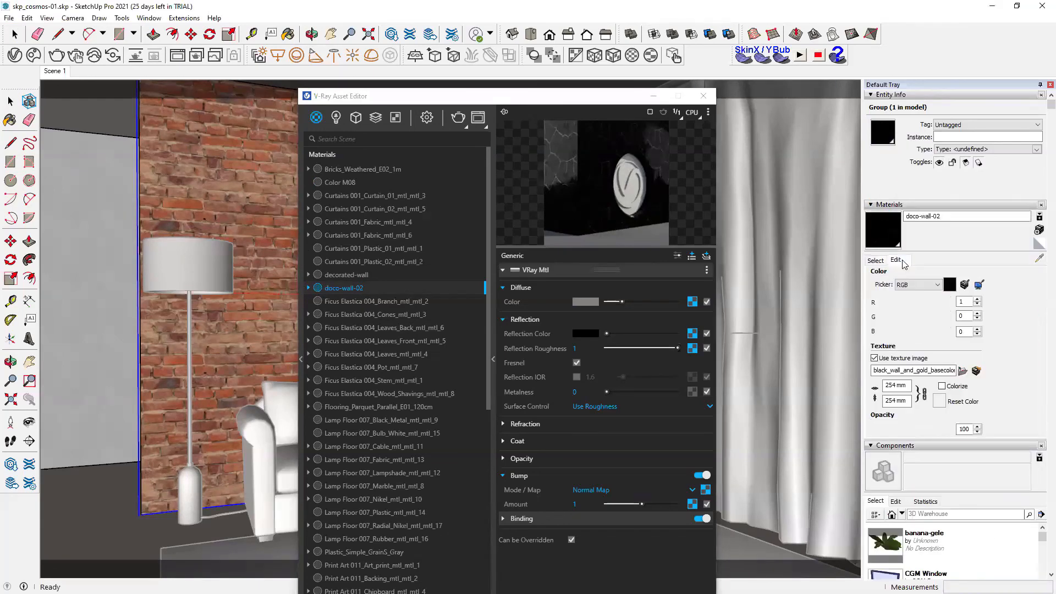
{"action": "double_click", "coordinate": [892, 385]}
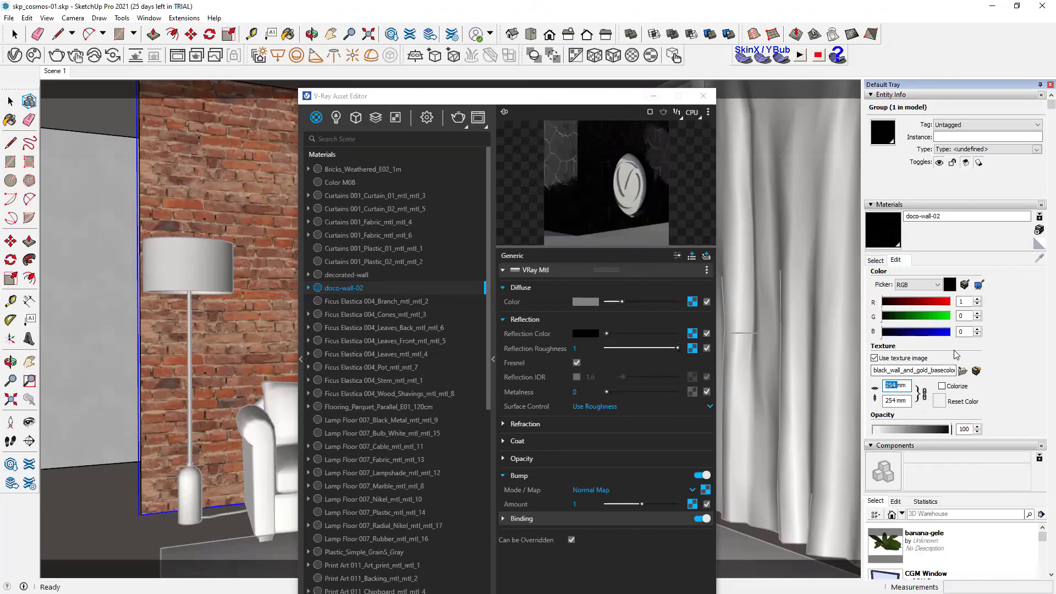
{"action": "type", "text": "1500"}
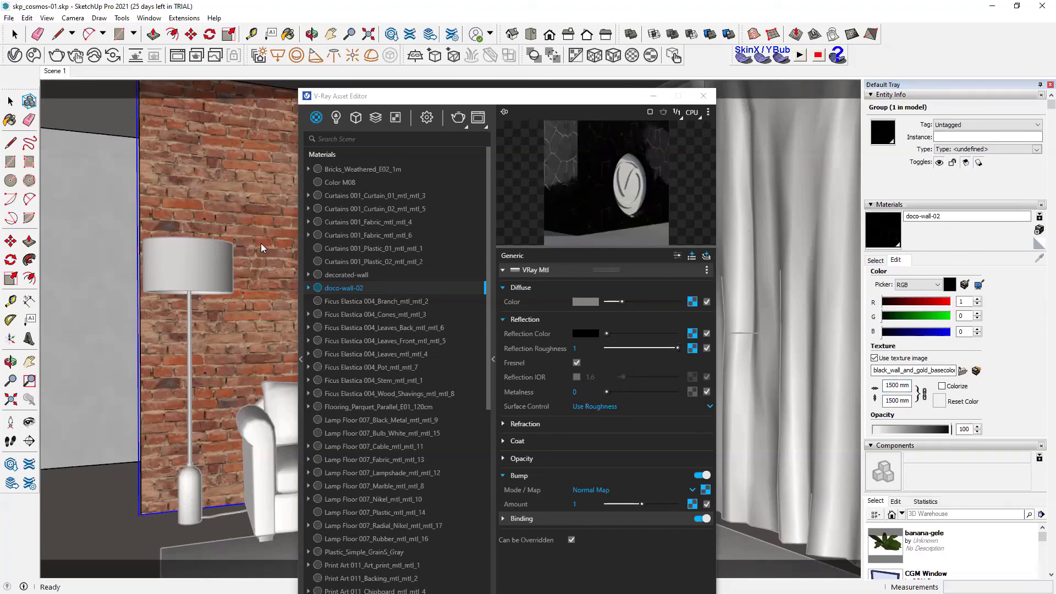
Step: Apply the doco-wall-02 material directly to the brick face inside the wall group, and exit the group
{"action": "left_click_drag", "start_coordinate": [442, 98], "coordinate": [630, 99]}
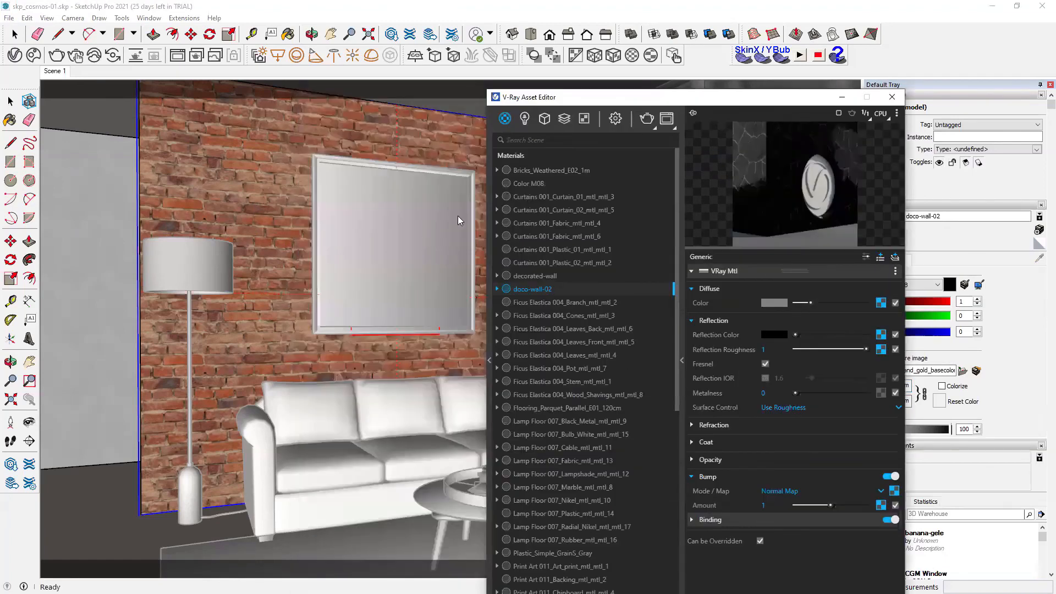
{"action": "left_click", "coordinate": [10, 102]}
{"action": "double_click", "coordinate": [290, 212]}
{"action": "left_click", "coordinate": [271, 220]}
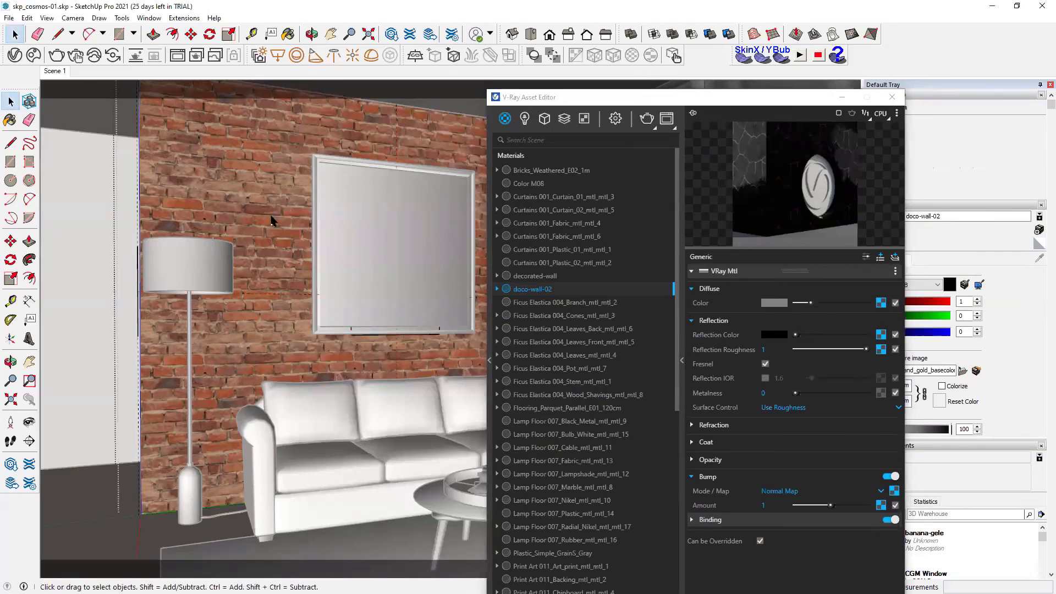
{"action": "right_click", "coordinate": [537, 292]}
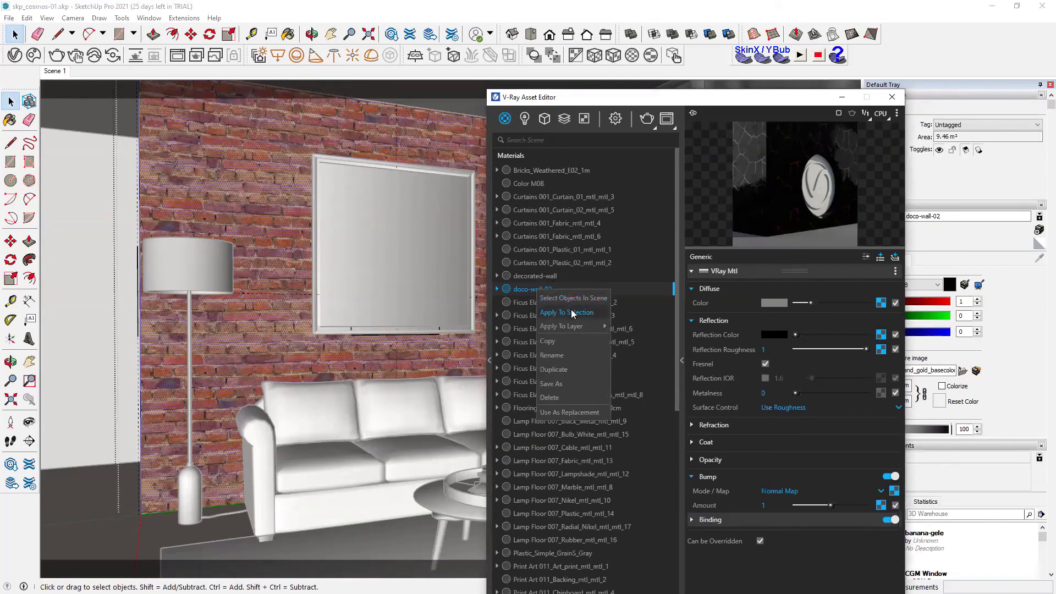
{"action": "left_click", "coordinate": [573, 311]}
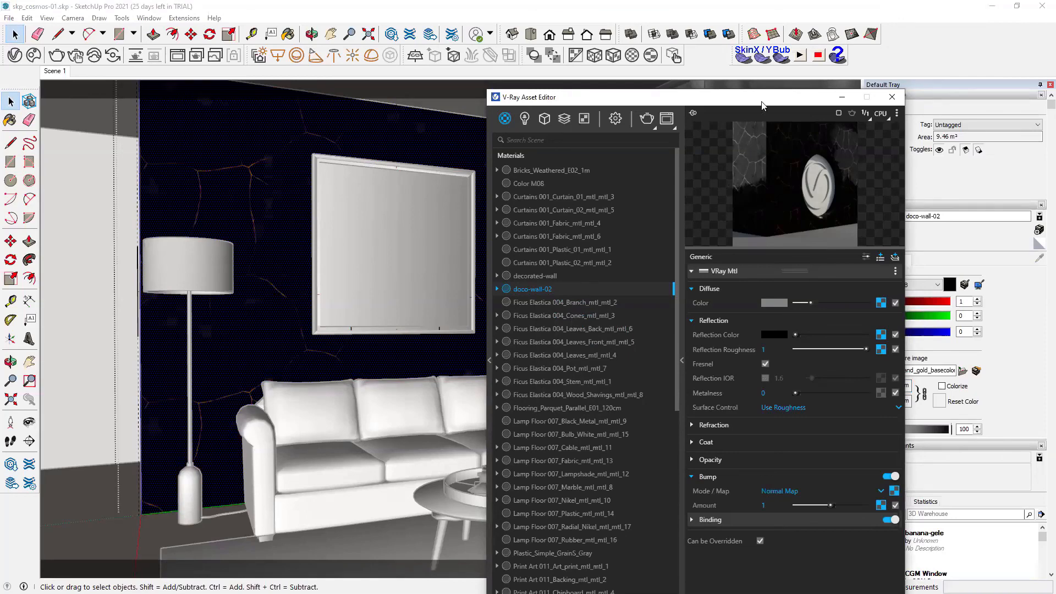
{"action": "left_click_drag", "start_coordinate": [762, 103], "coordinate": [636, 87]}
{"action": "left_click", "coordinate": [80, 142]}
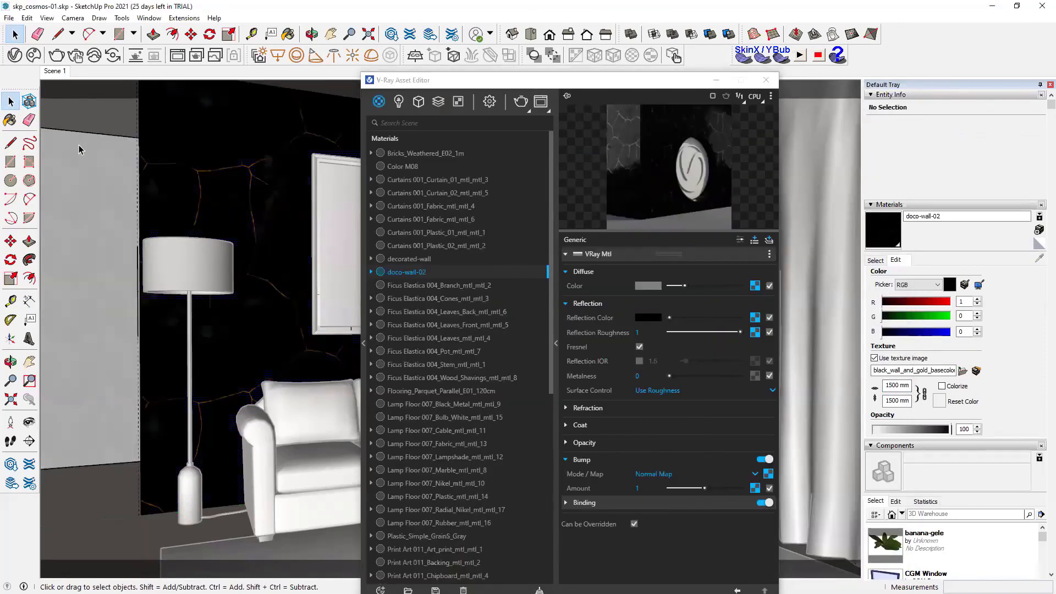
{"action": "left_click", "coordinate": [81, 148]}
{"action": "left_click", "coordinate": [101, 172]}
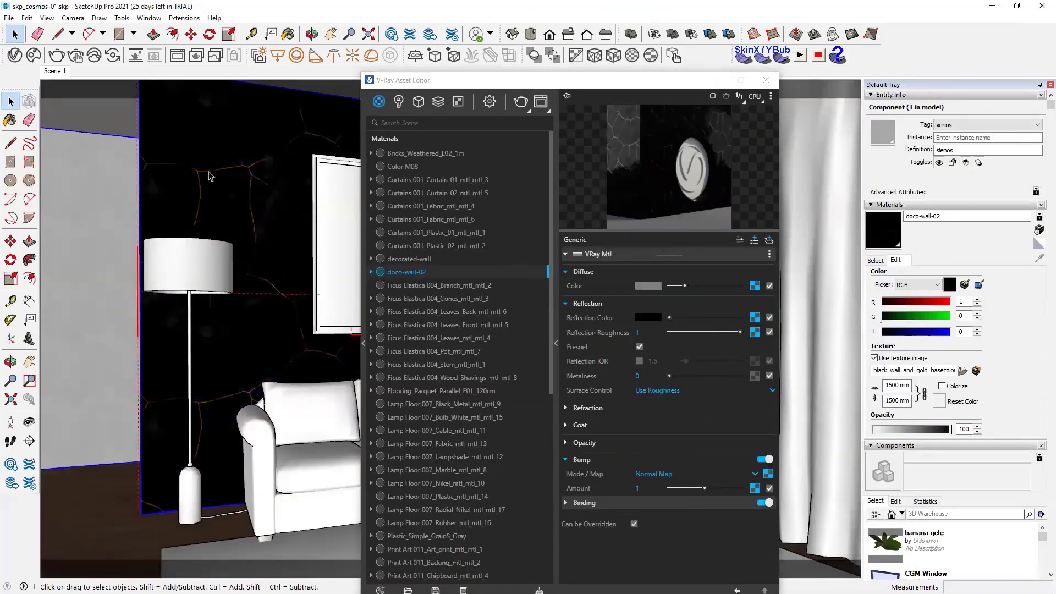
Step: Mark a rectangular render region in the V-Ray Frame Buffer and start rendering the scene
{"action": "left_click", "coordinate": [538, 103]}
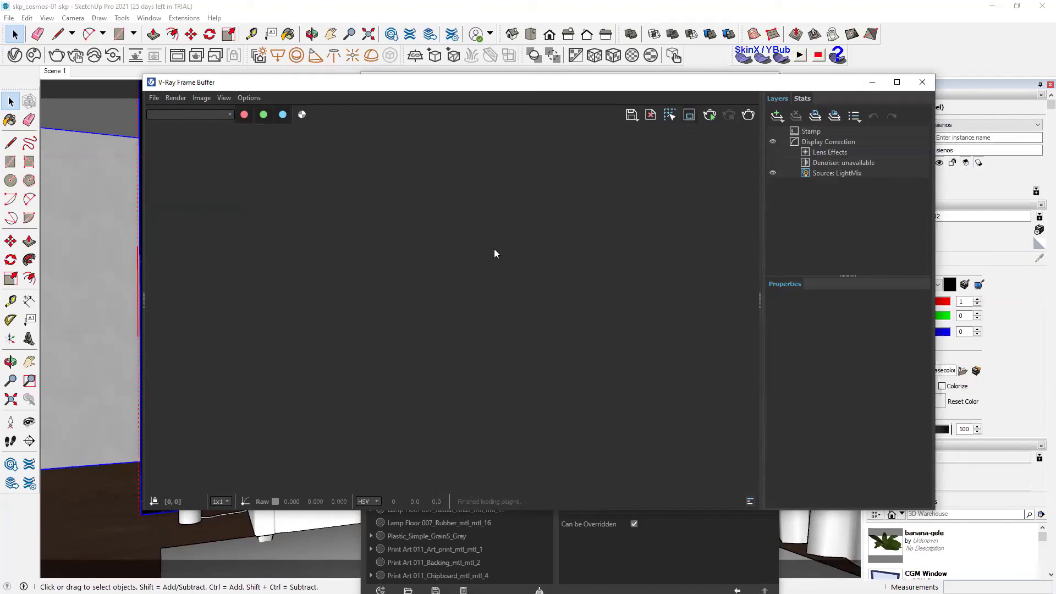
{"action": "left_click_drag", "start_coordinate": [385, 196], "coordinate": [578, 356]}
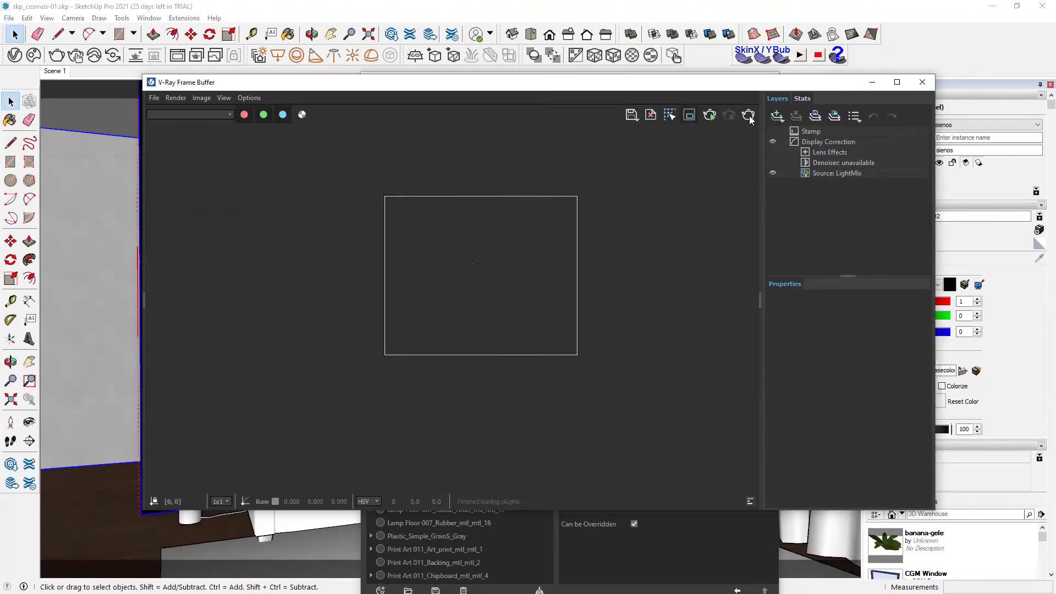
{"action": "left_click", "coordinate": [749, 115]}
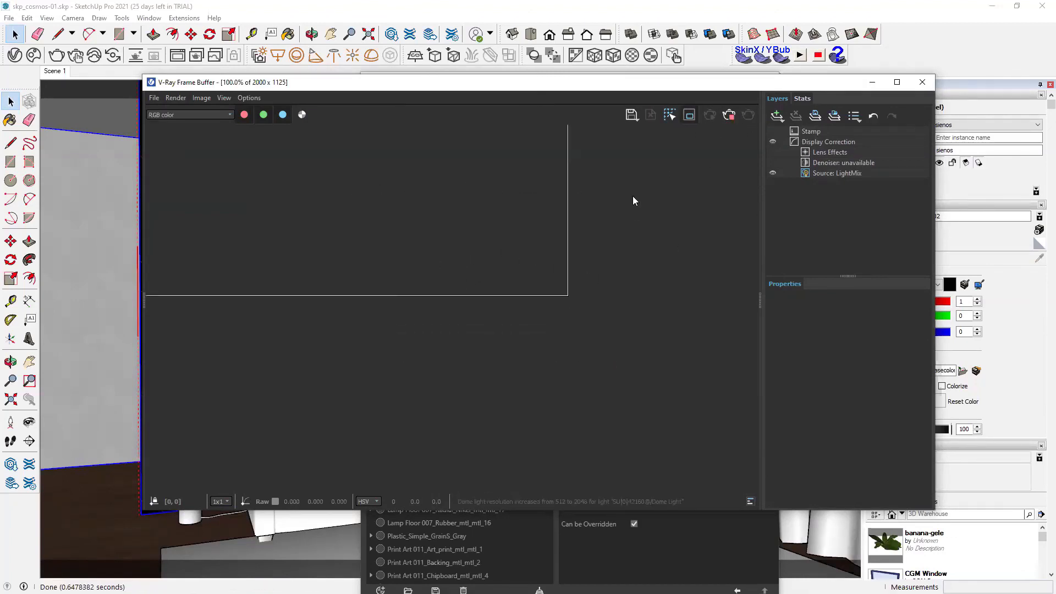
{"action": "scroll", "coordinate": [618, 357], "scroll_direction": "down", "scroll_amount": 2}
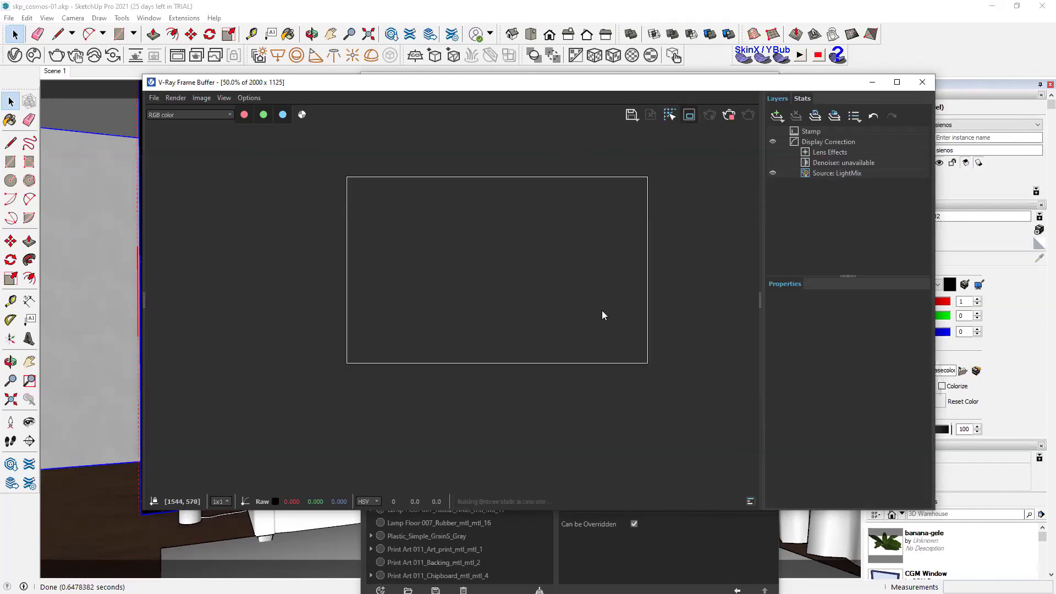